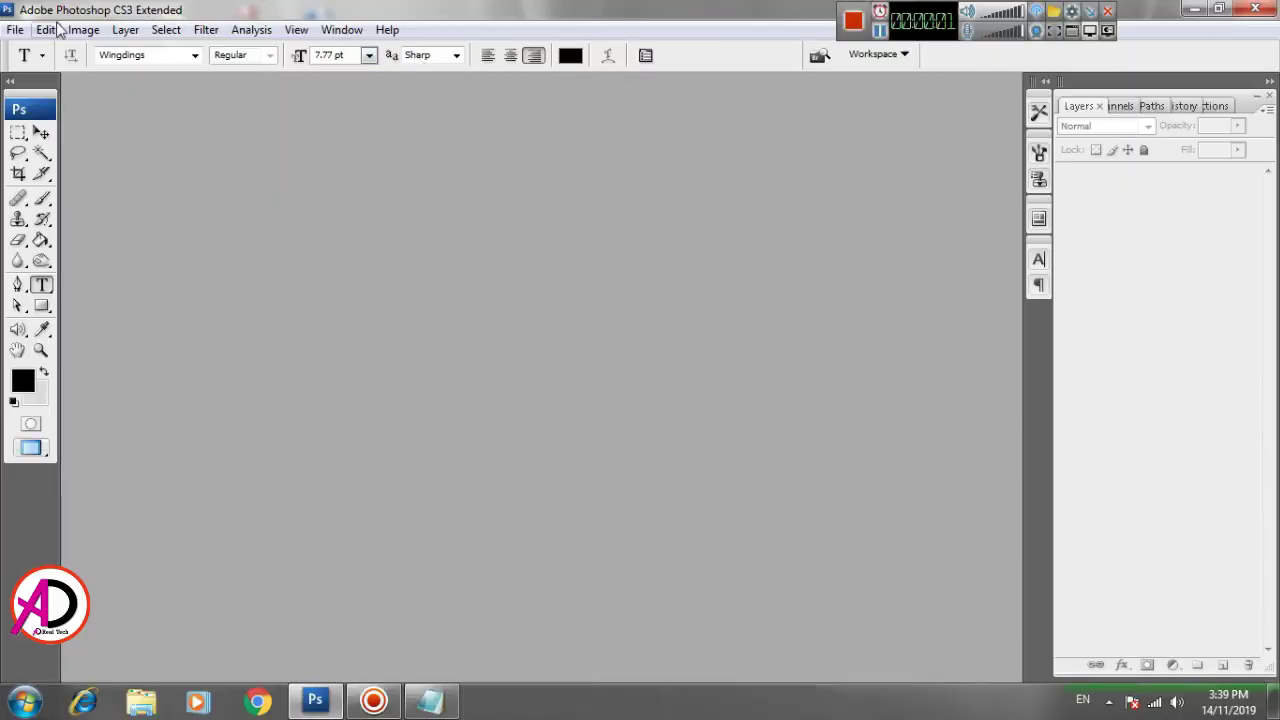
Create a new white 1.5 × 1.5 inch document at 500 pixels/inch.
click(15, 29)
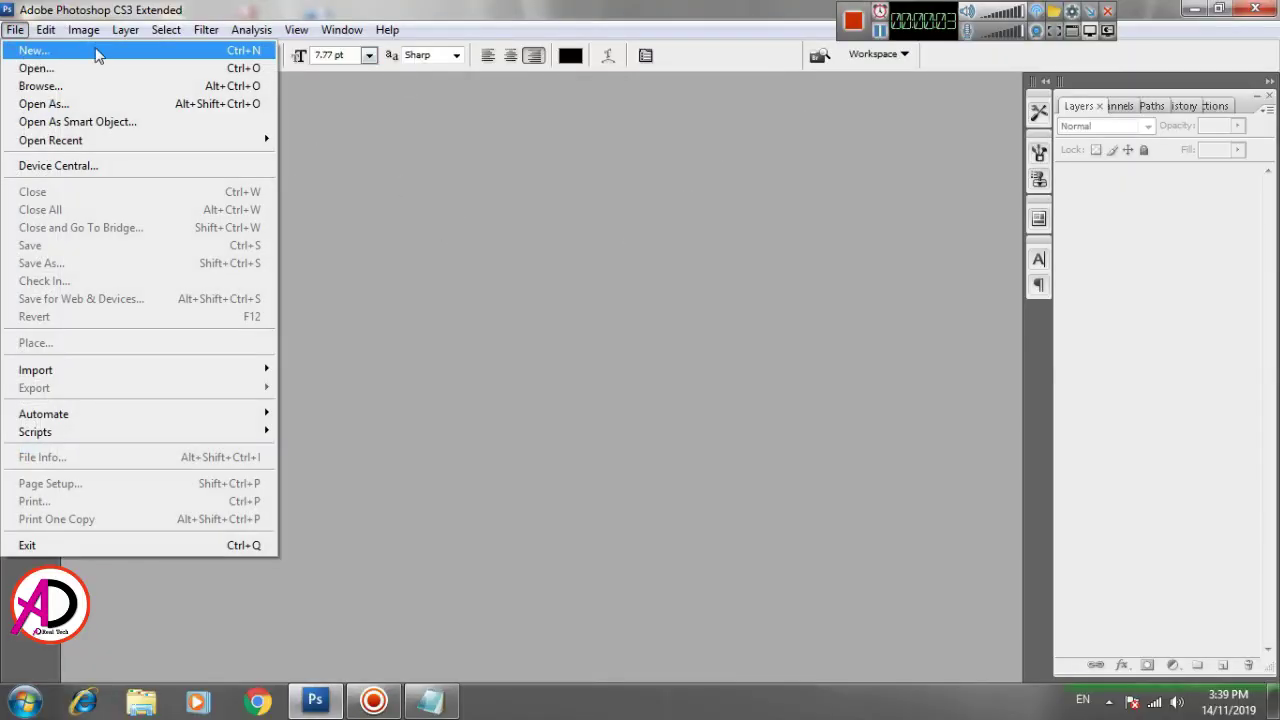
click(98, 52)
click(408, 197)
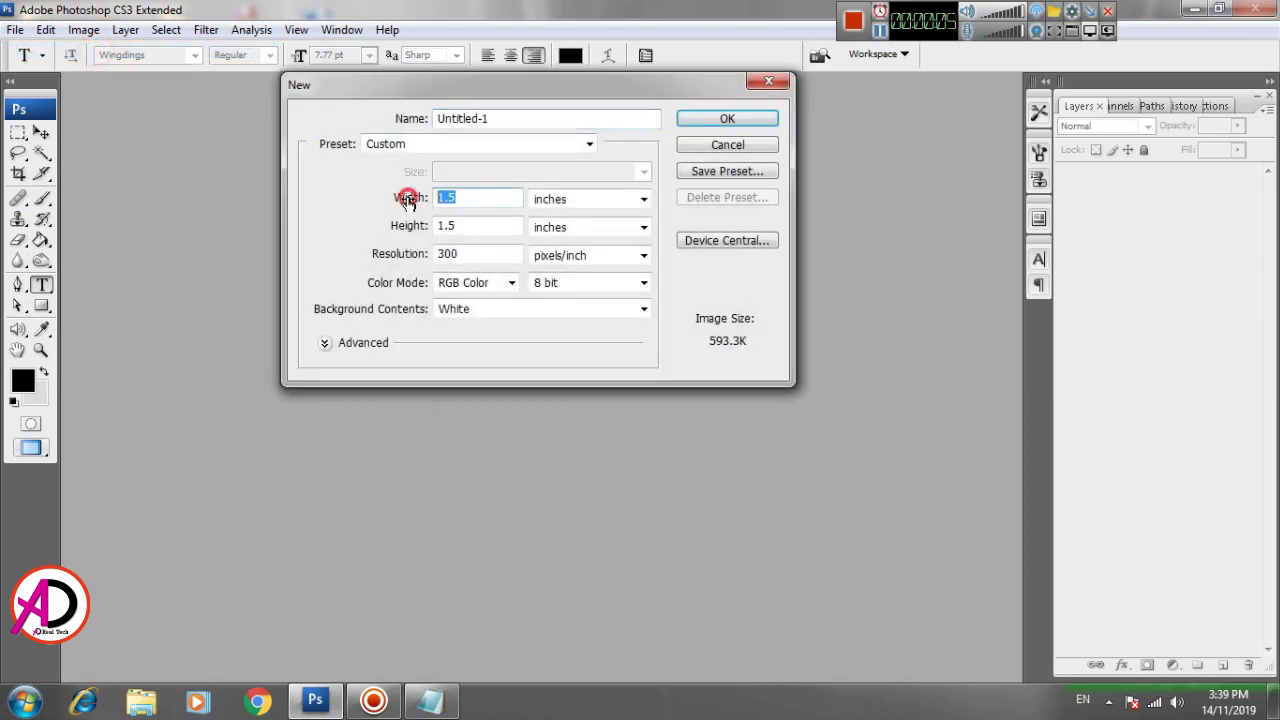
text(1.5)
key(Tab)
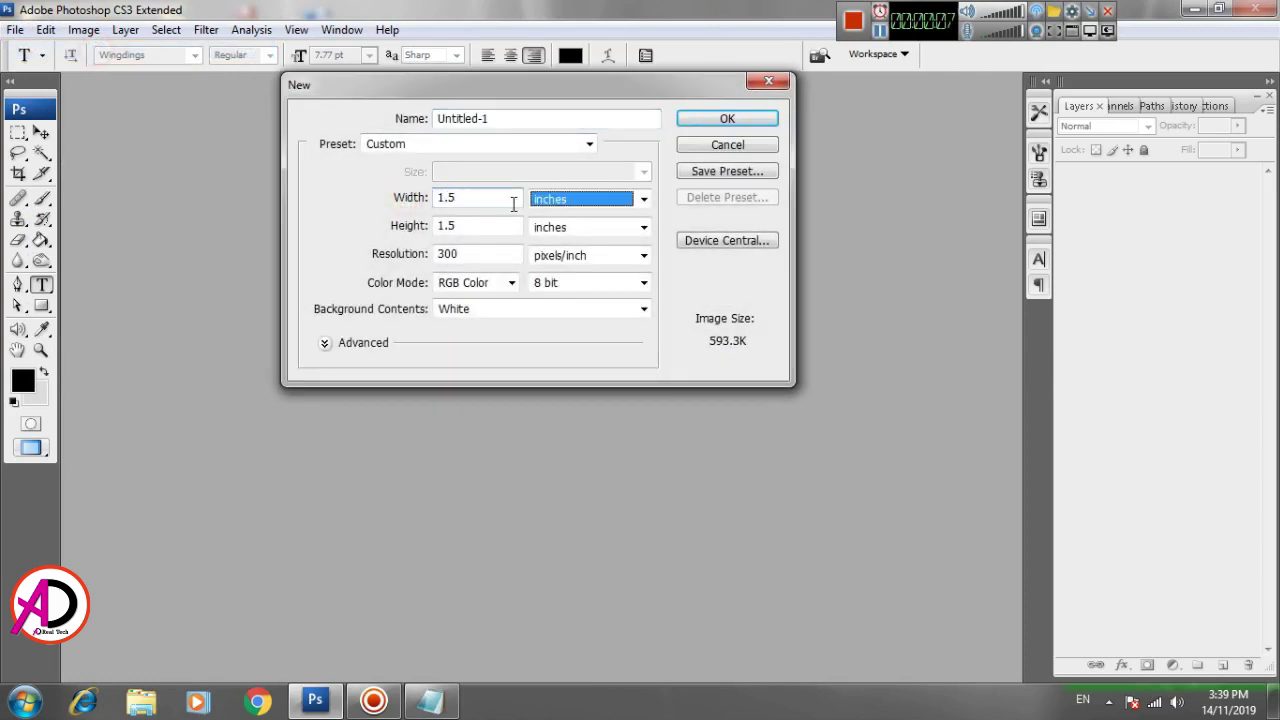
key(Tab)
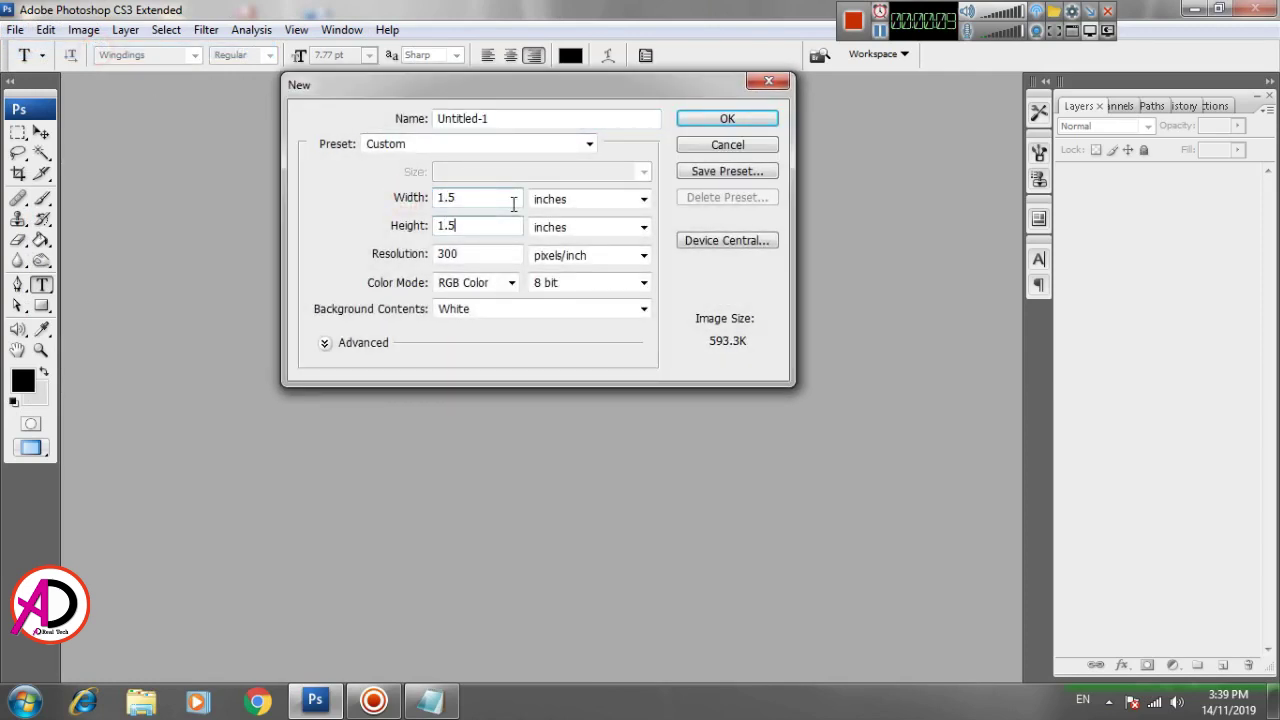
key(Tab)
key(Tab)
text(50)
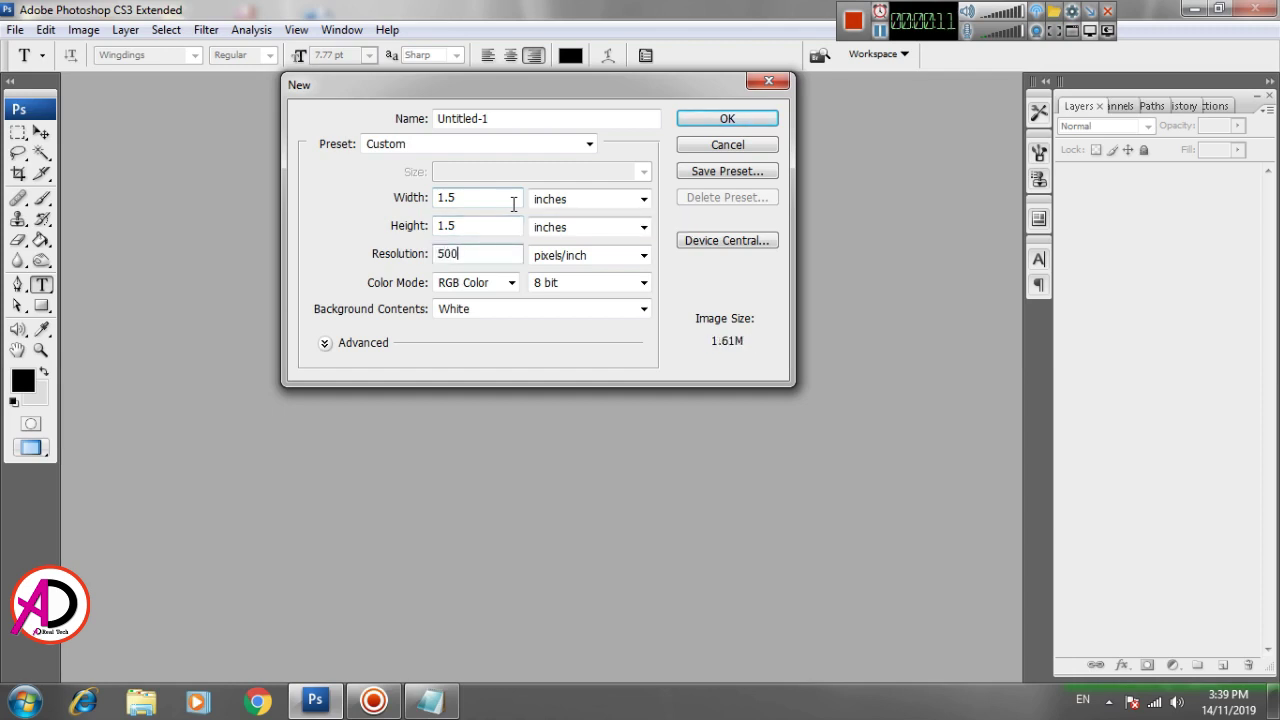
key(Return)
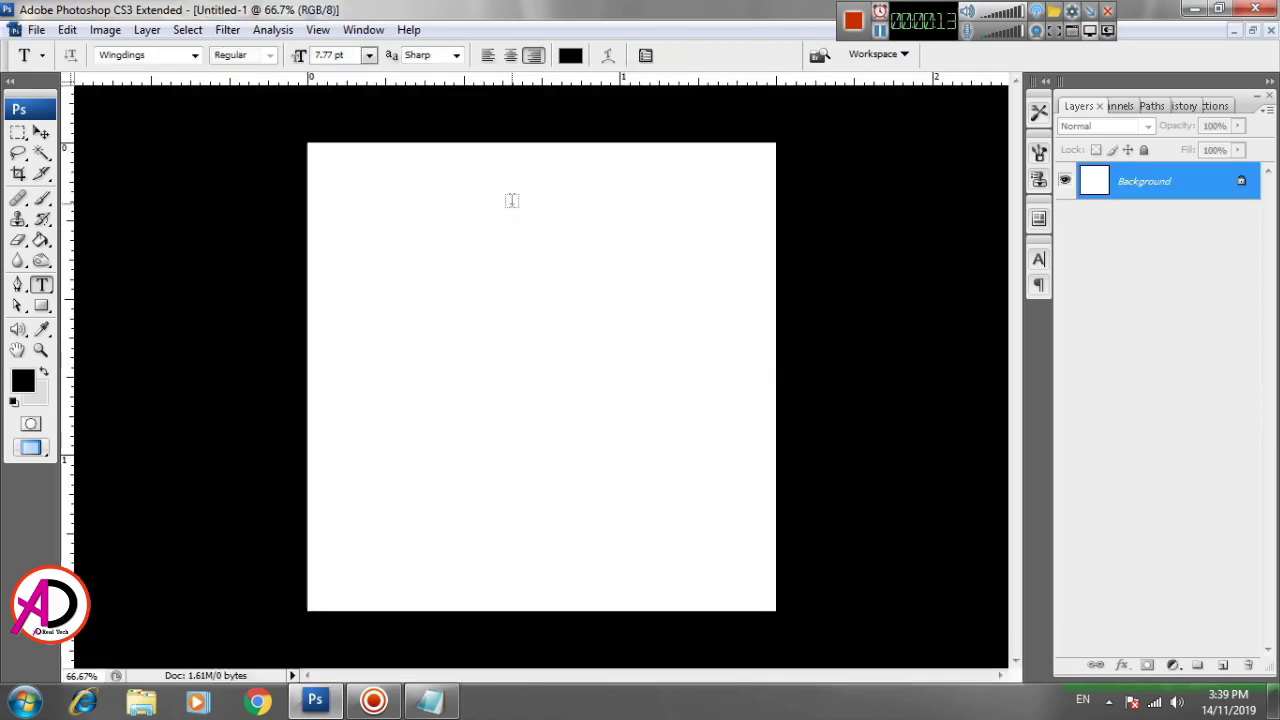
Switch to full-screen mode with menu bar and drag guides to the canvas centre.
key(f)
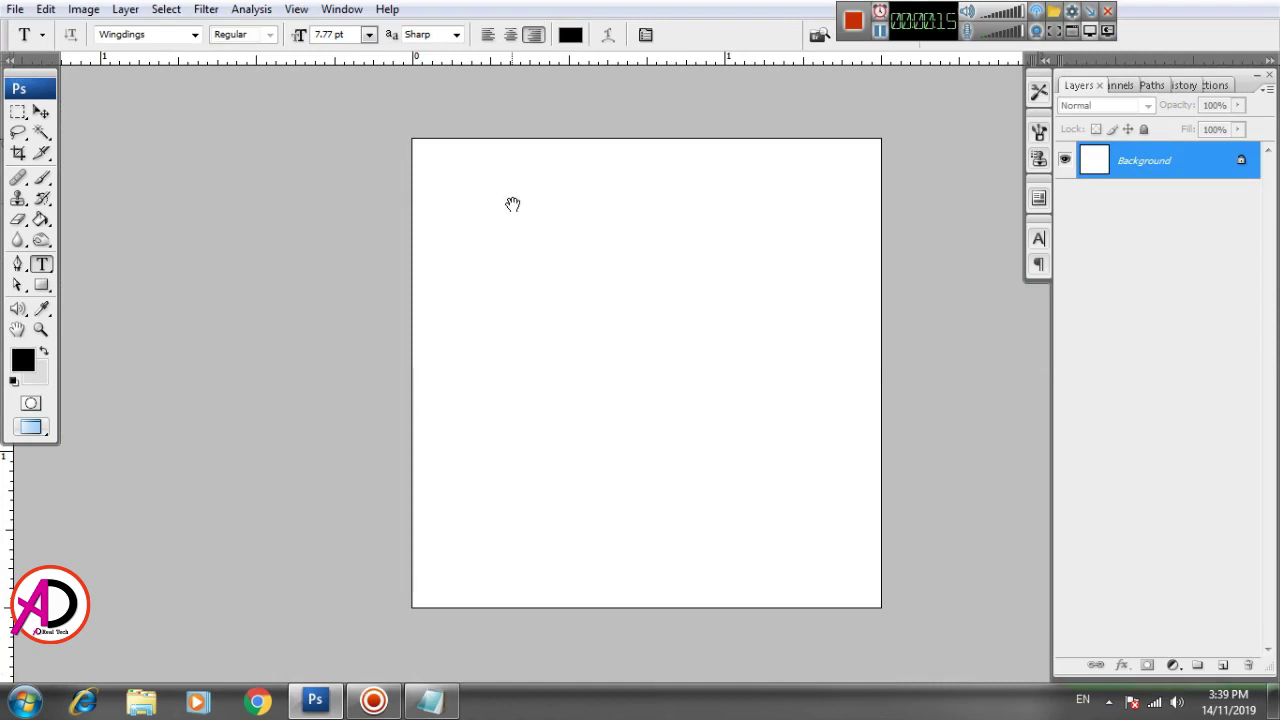
drag(513, 204, 366, 249)
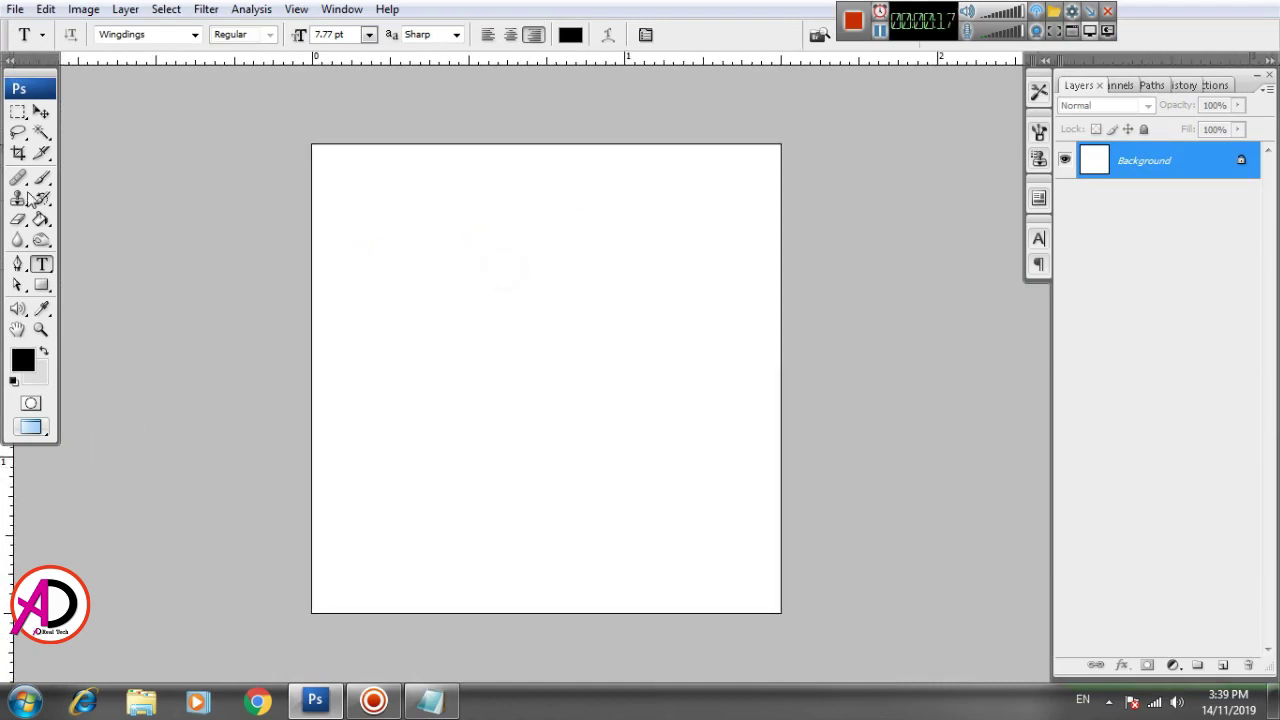
click(39, 113)
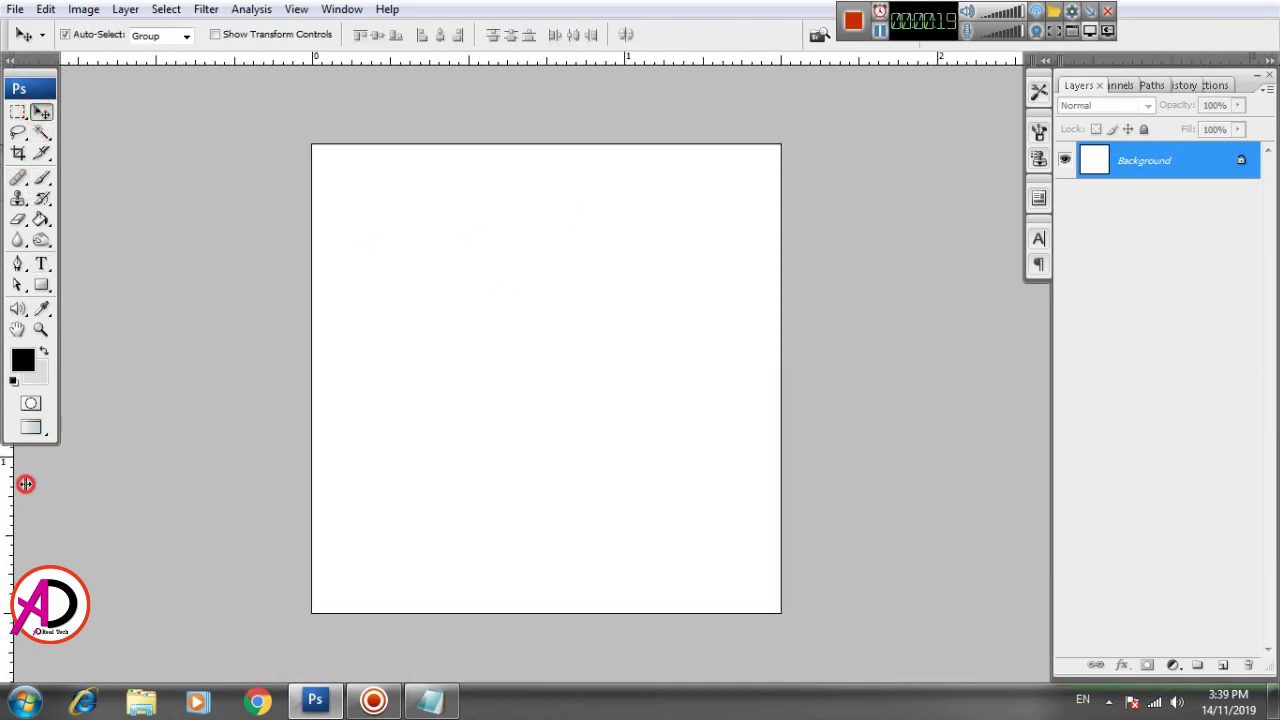
drag(25, 483, 547, 450)
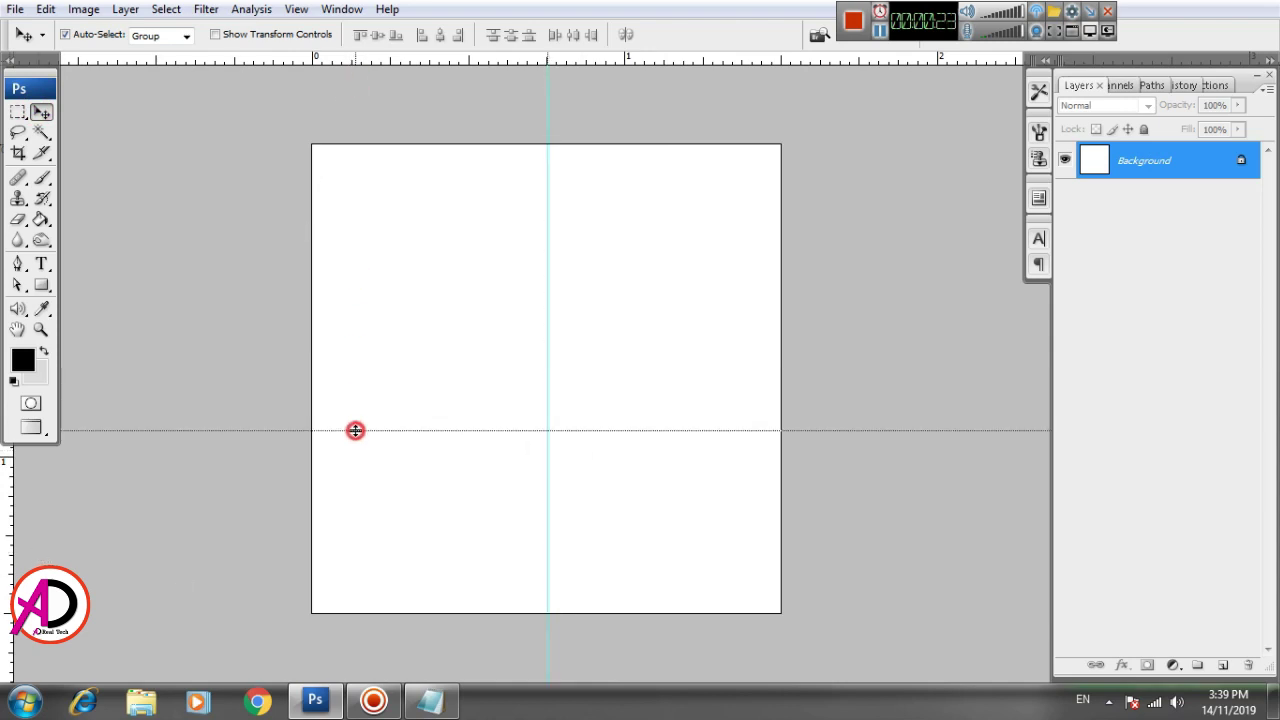
drag(354, 82, 366, 362)
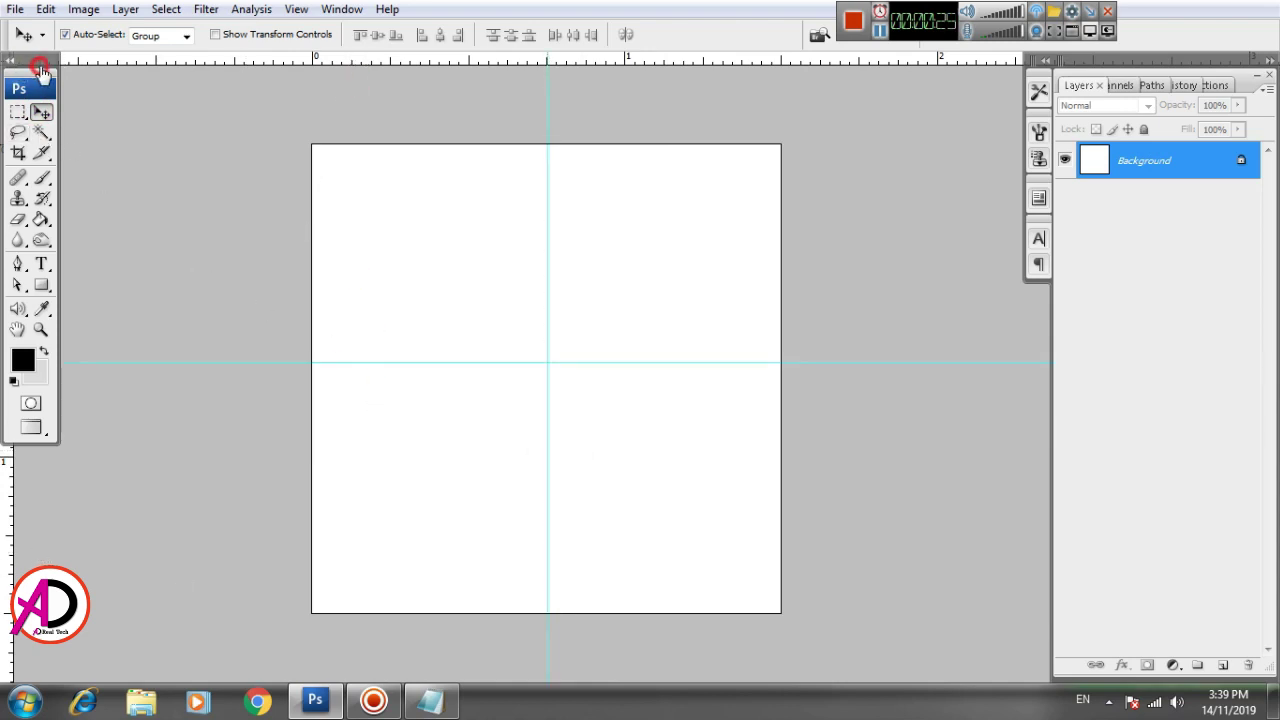
Lower the horizontal guide slightly, then hide the guides and dismiss the locked-layer warning.
drag(20, 68, 34, 77)
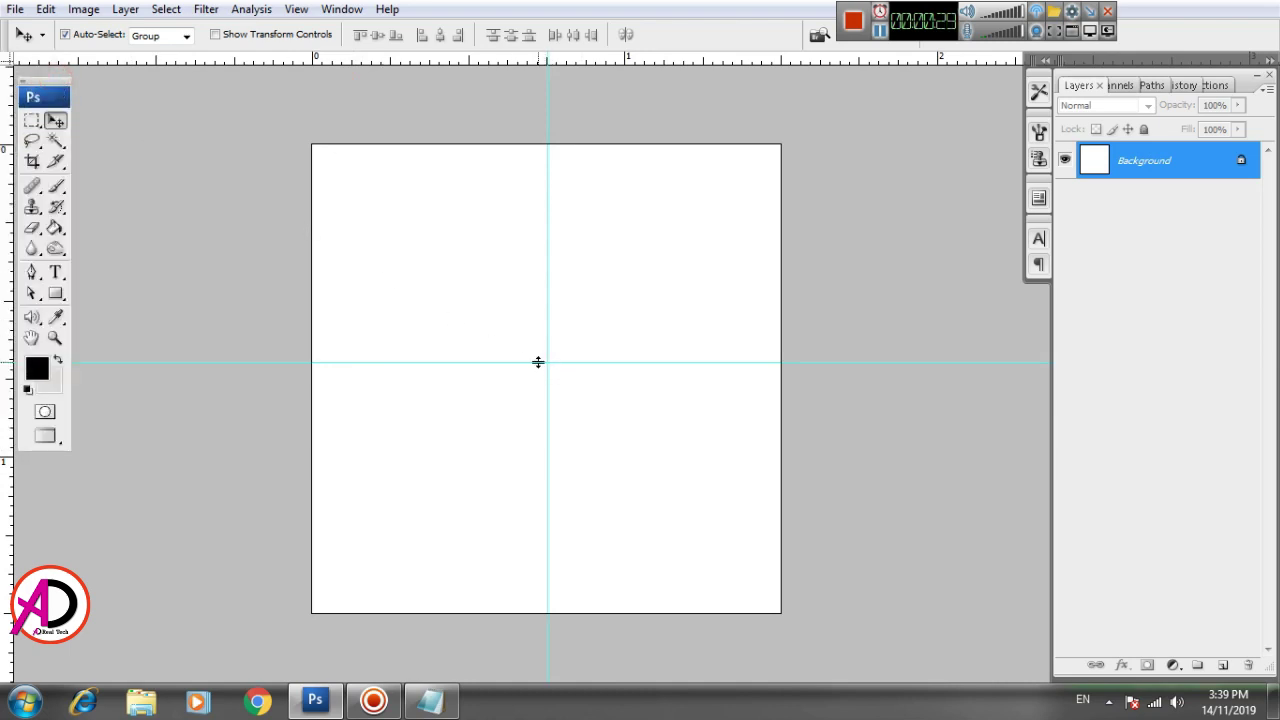
mouse_move(538, 362)
mouse_down()
mouse_move(538, 384)
mouse_move(571, 389)
mouse_move(614, 354)
mouse_up()
key(ctrl+semicolon)
key(Return)
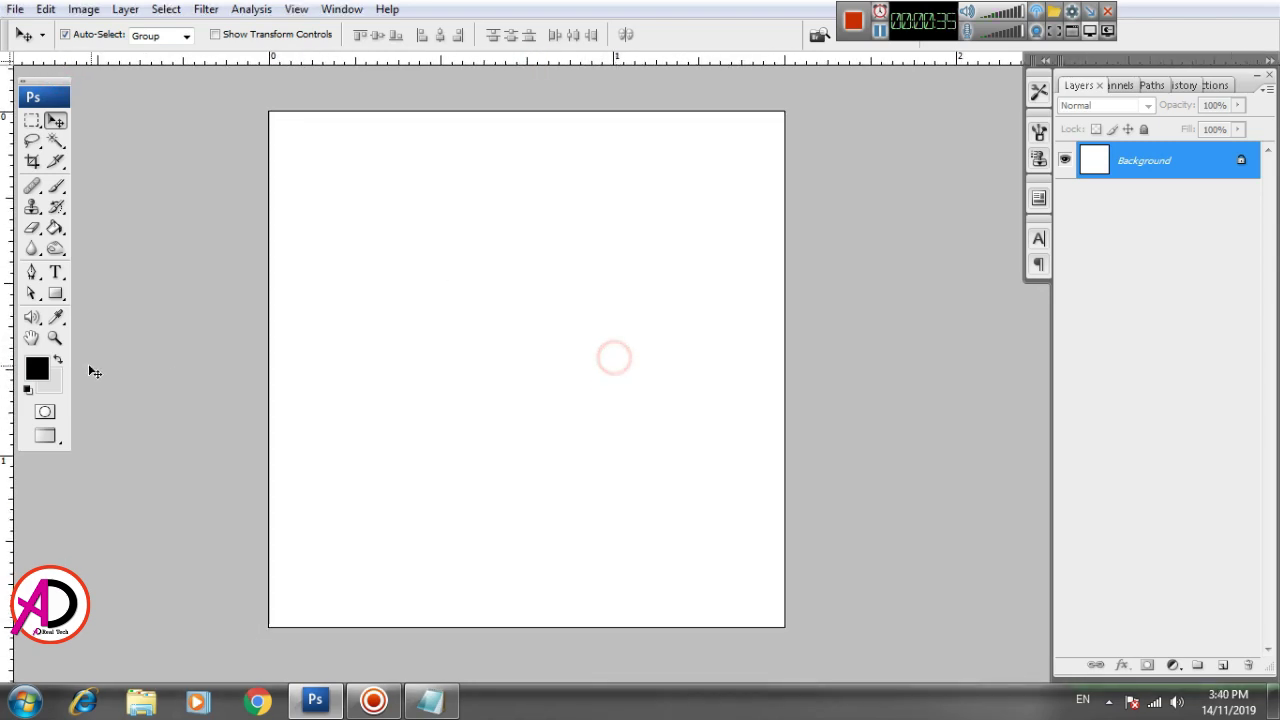
Draw an Ellipse-tool circle nearly filling the canvas and load it as a selection.
click(53, 296)
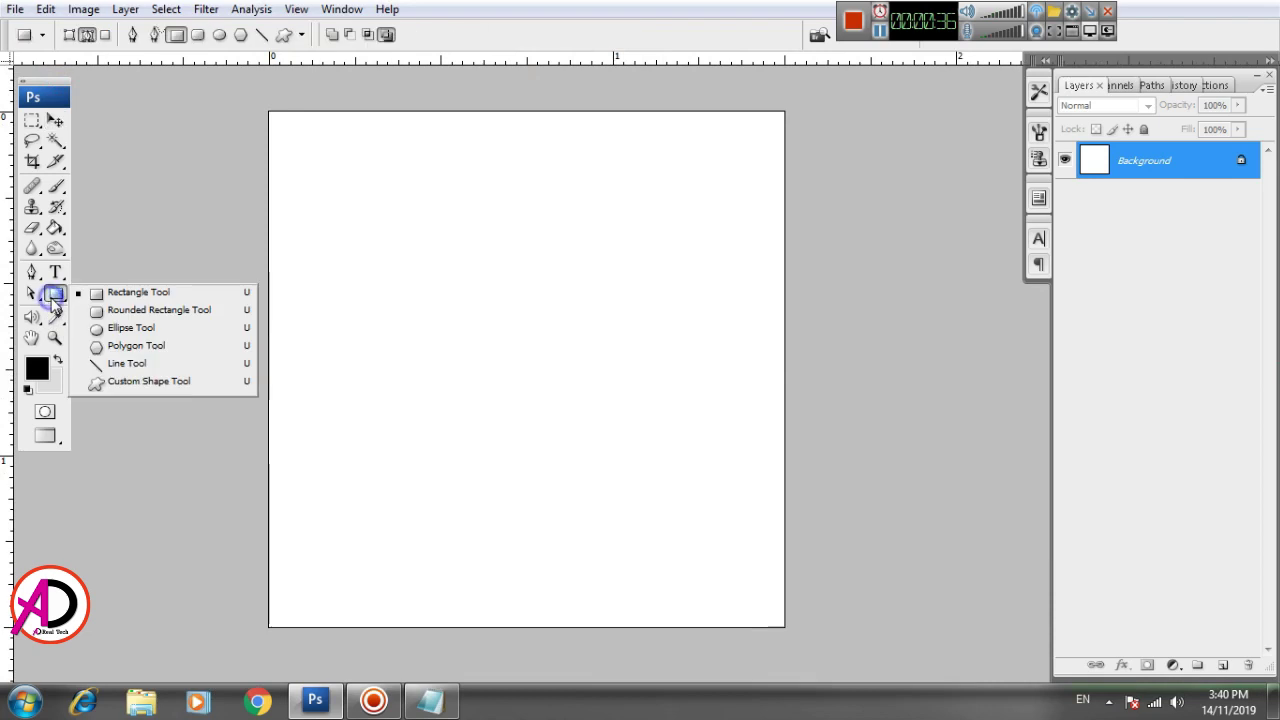
click(131, 328)
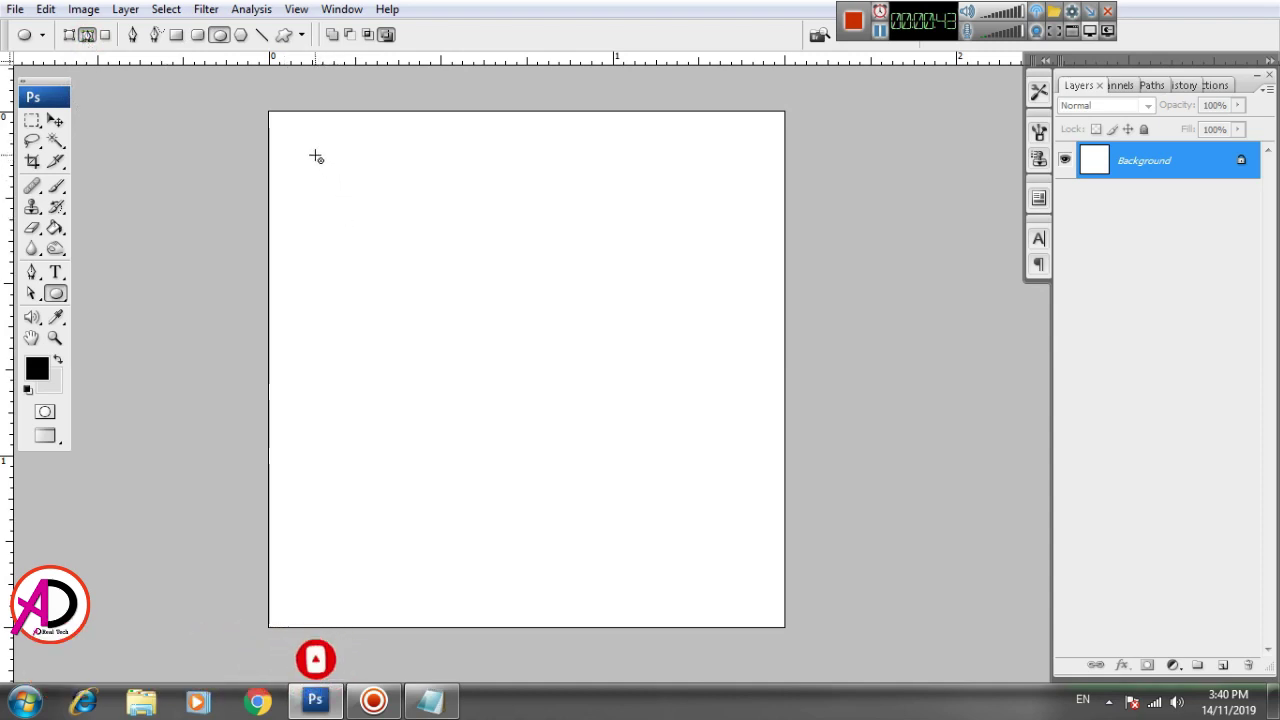
drag(292, 135, 767, 611)
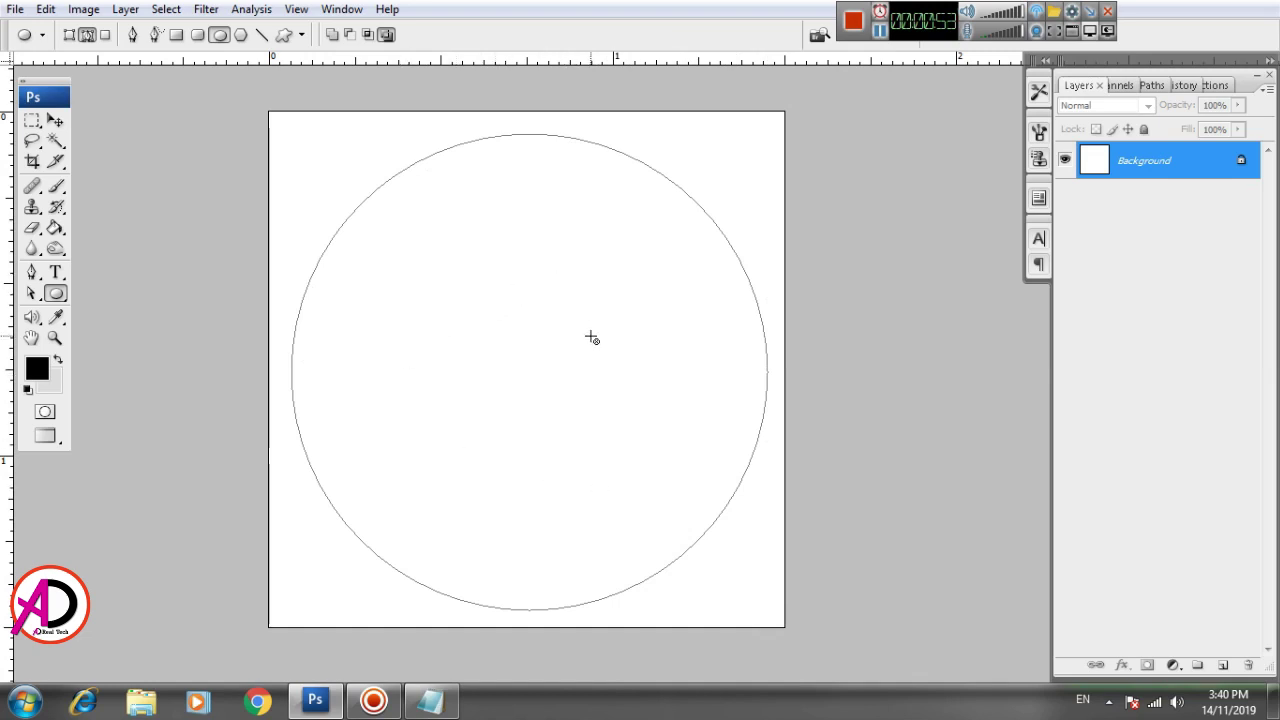
key(ctrl+Return)
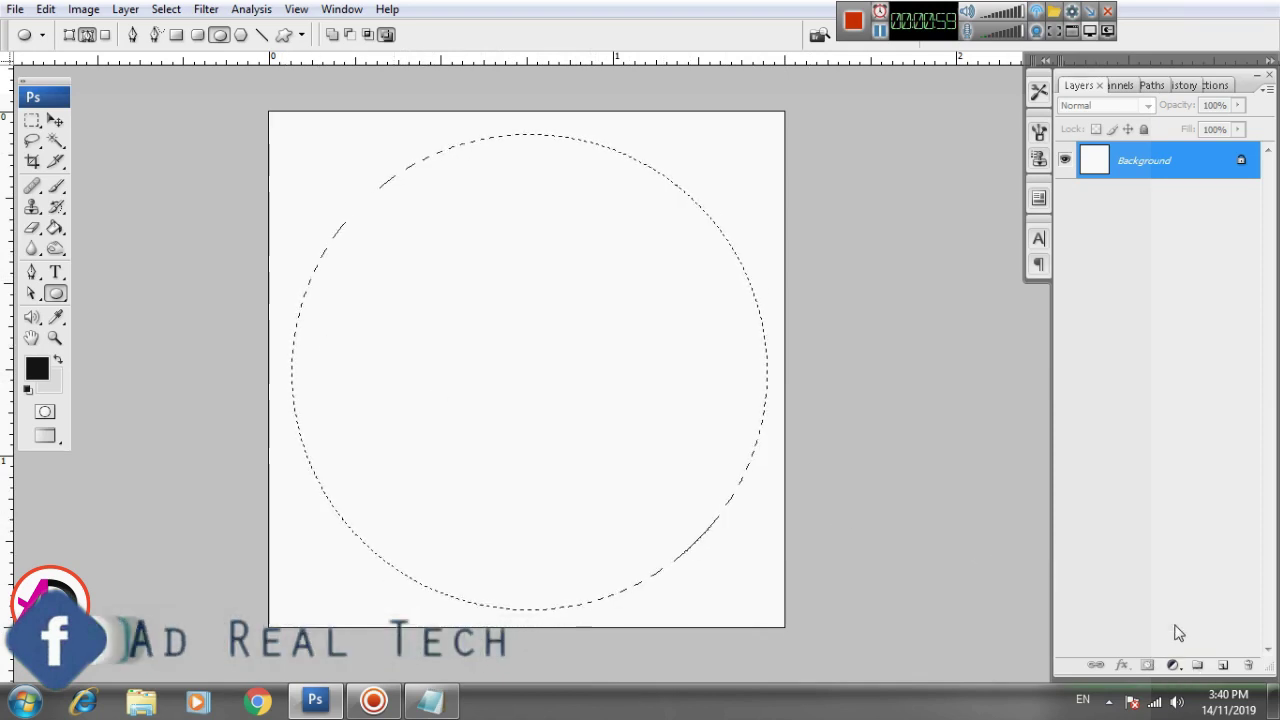
On a new Layer 1, stroke the circle selection with a 4 px centred black line.
click(1222, 667)
click(46, 9)
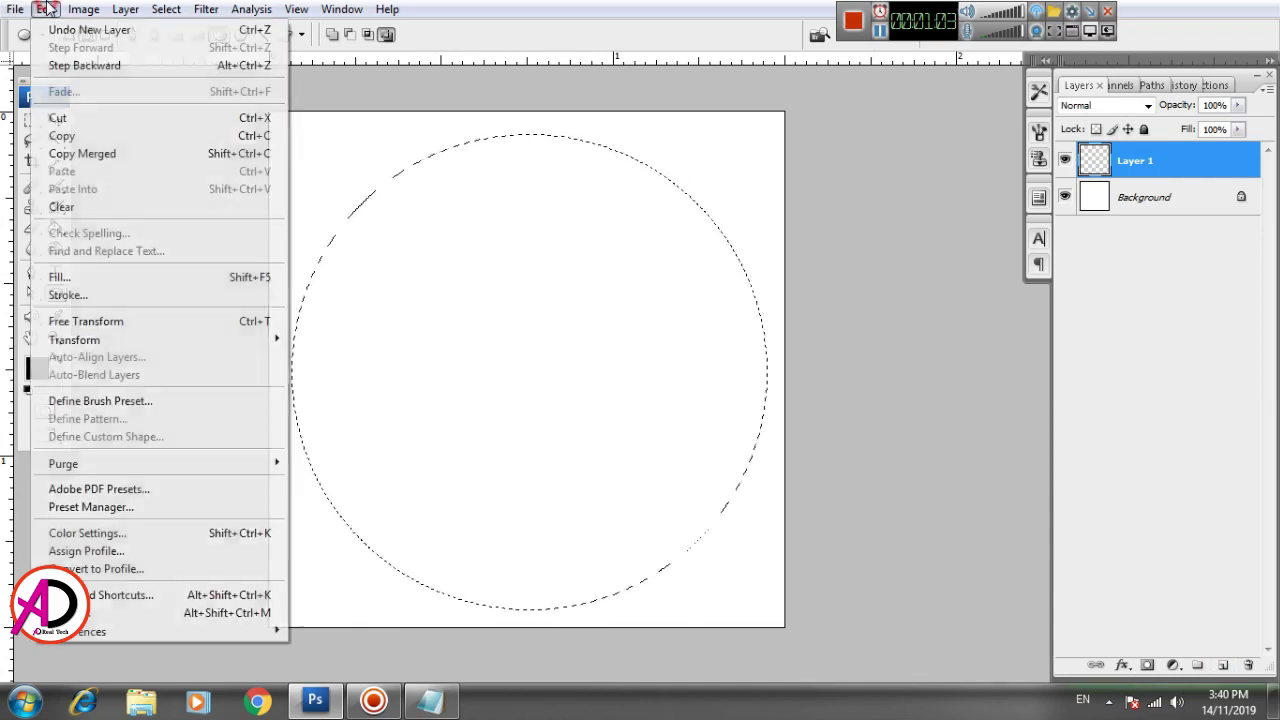
click(185, 297)
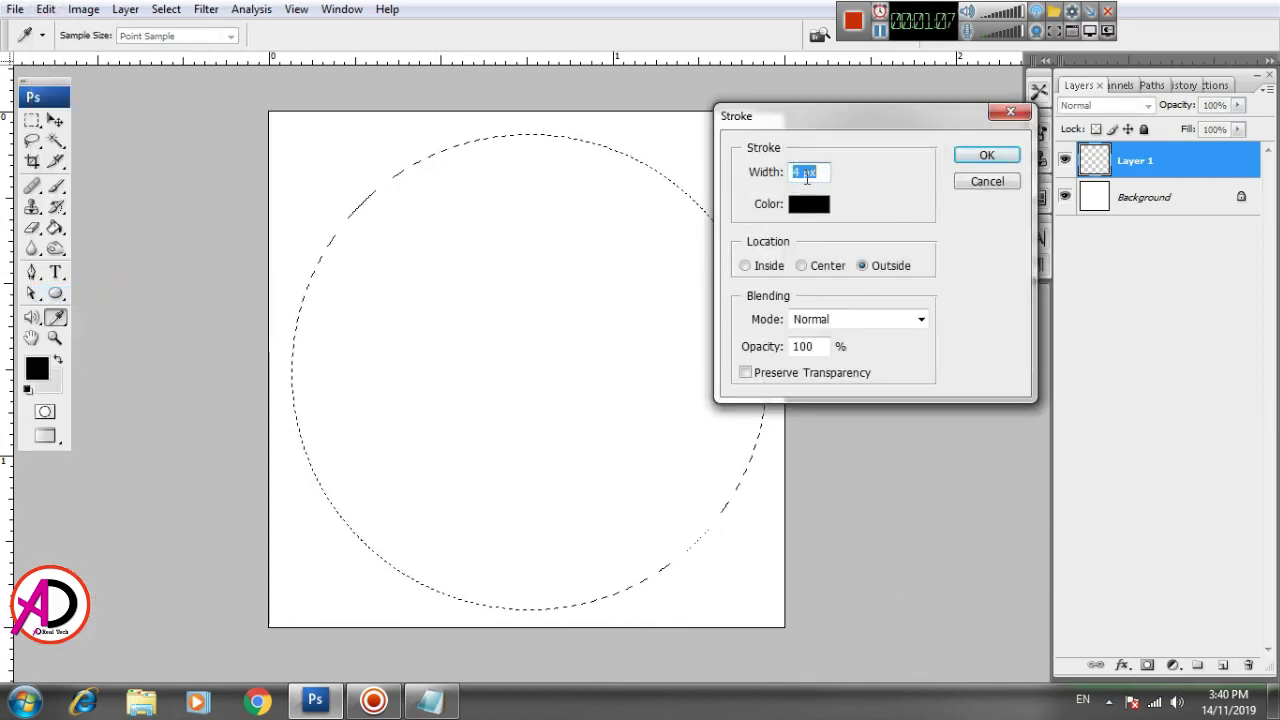
text(5)
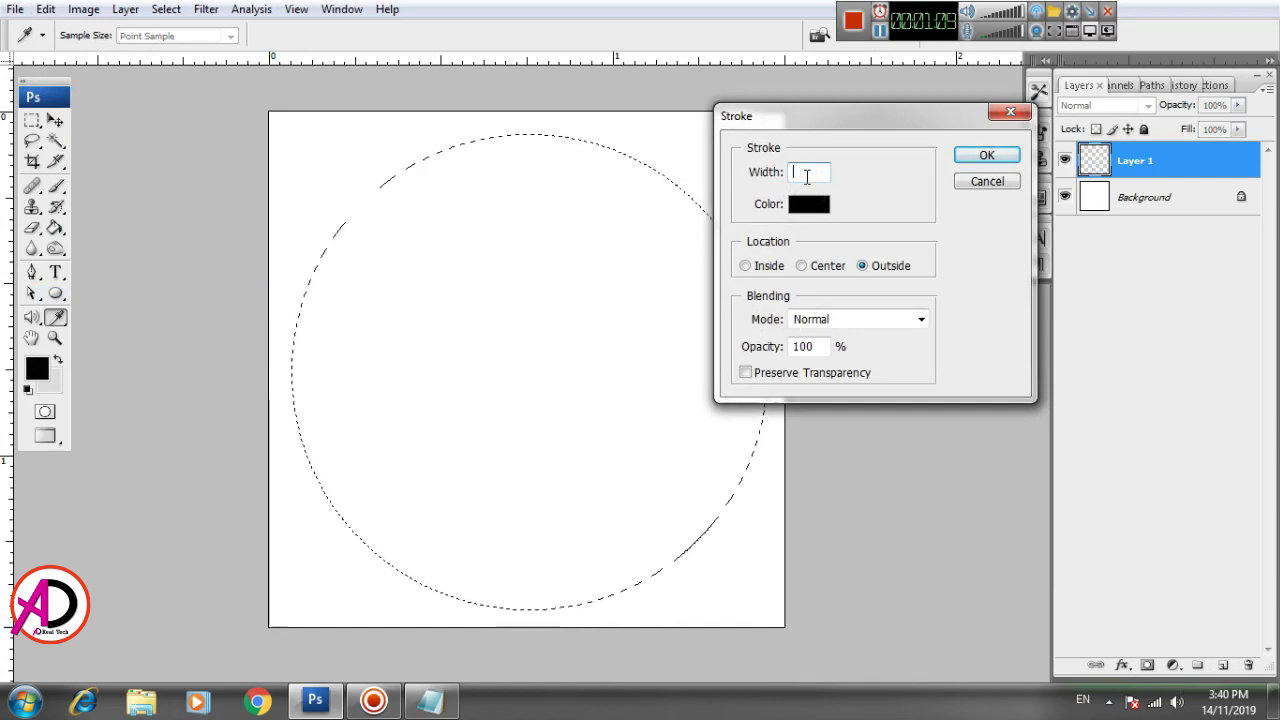
text(4)
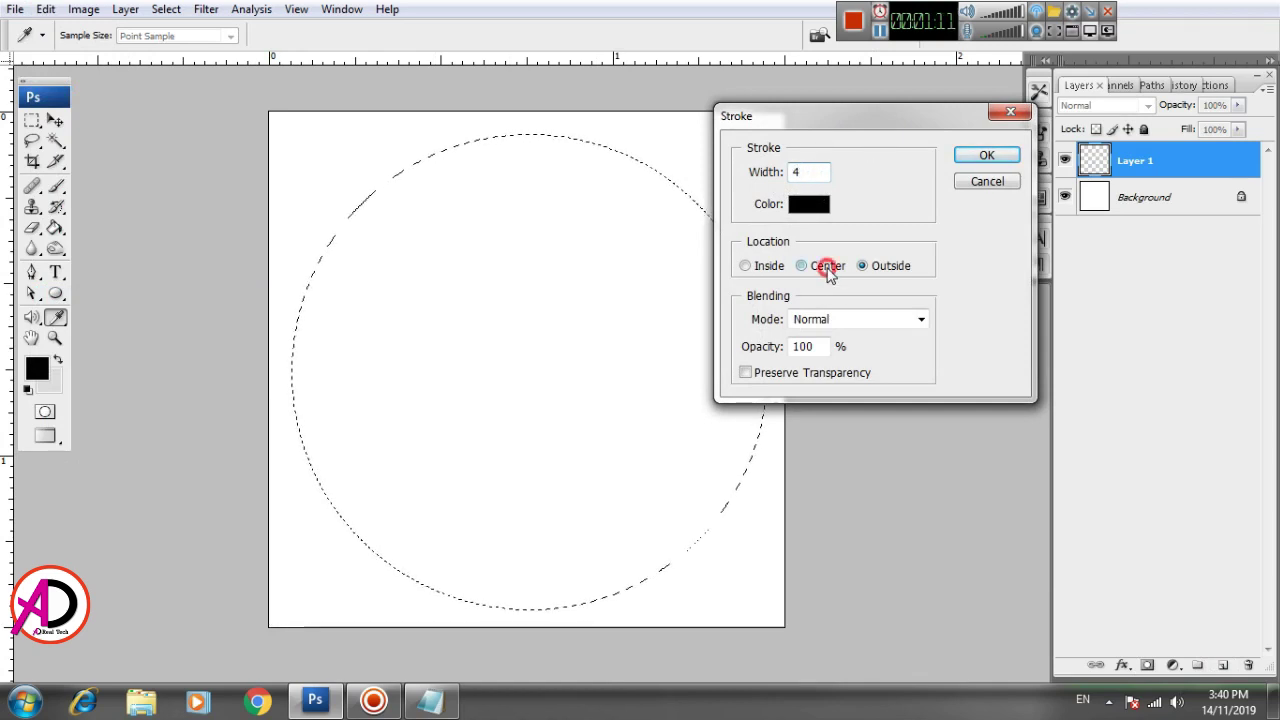
click(828, 266)
click(986, 155)
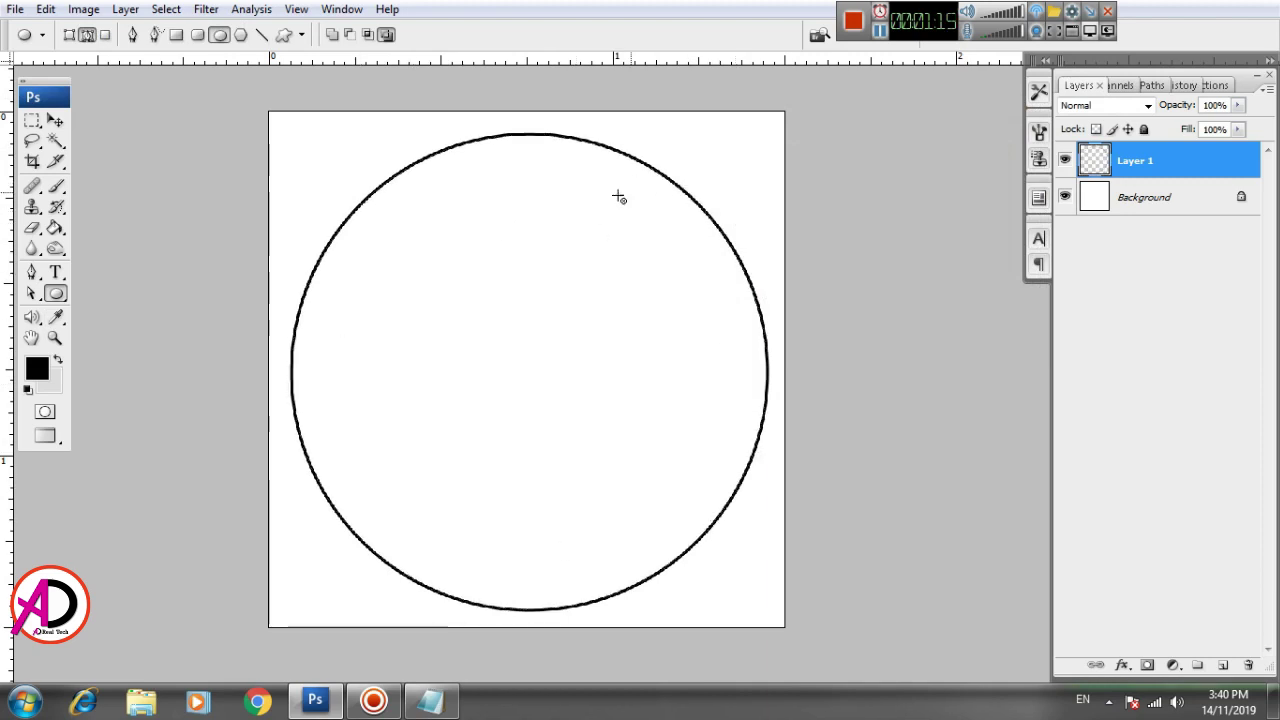
Inspect the ring zoomed in, then nudge it two pixels left with the Move tool.
ctrl+click(620, 281)
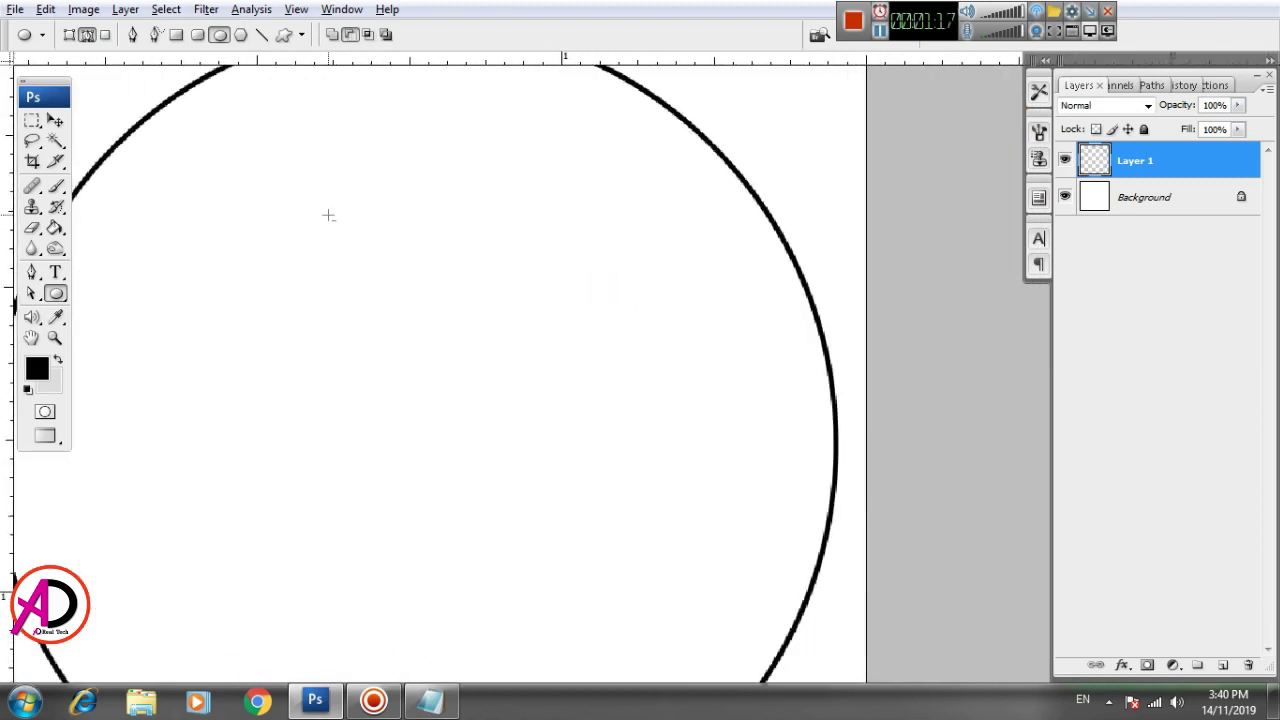
key(ctrl+0)
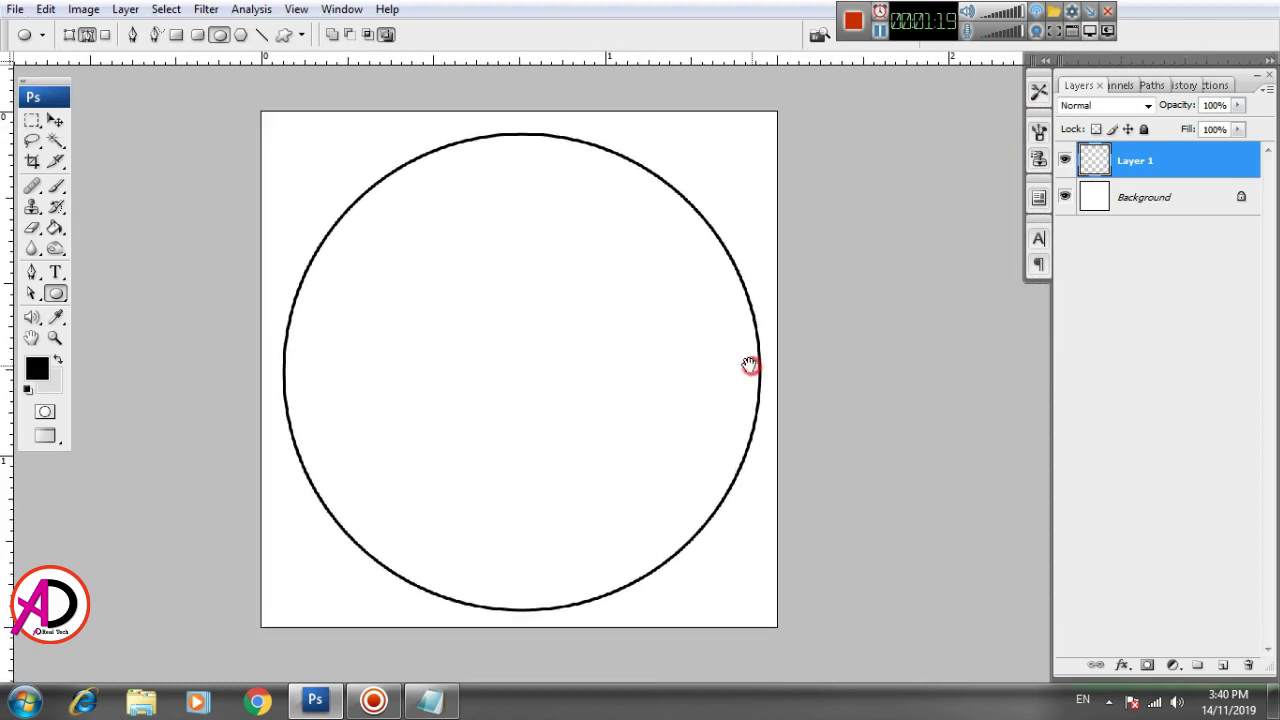
click(55, 120)
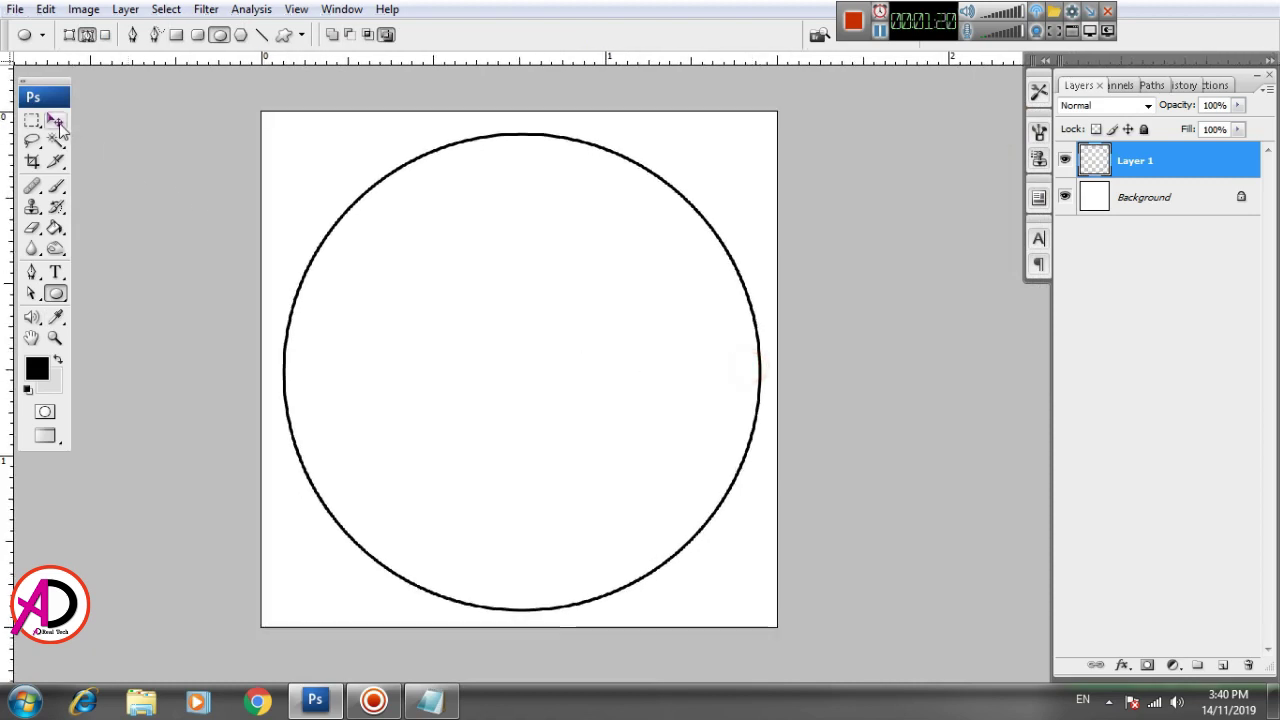
click(301, 285)
key(Left)
key(Left)
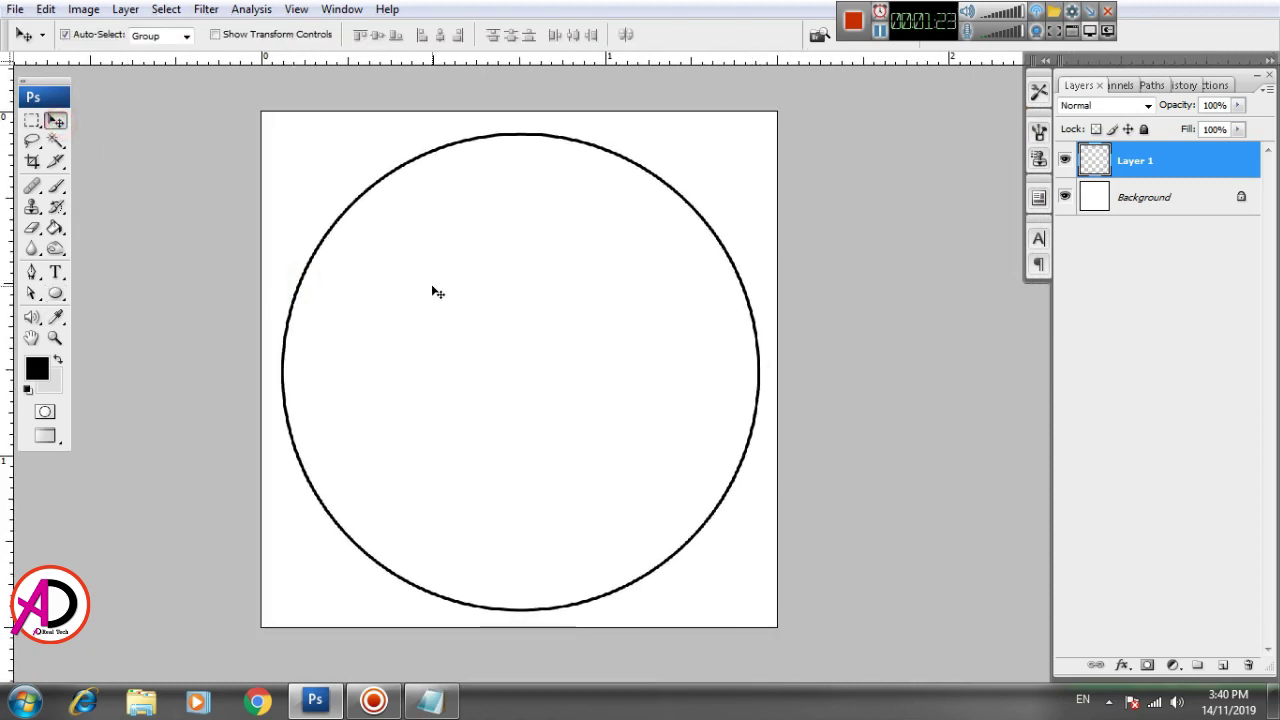
key(Left)
key(ctrl+minus)
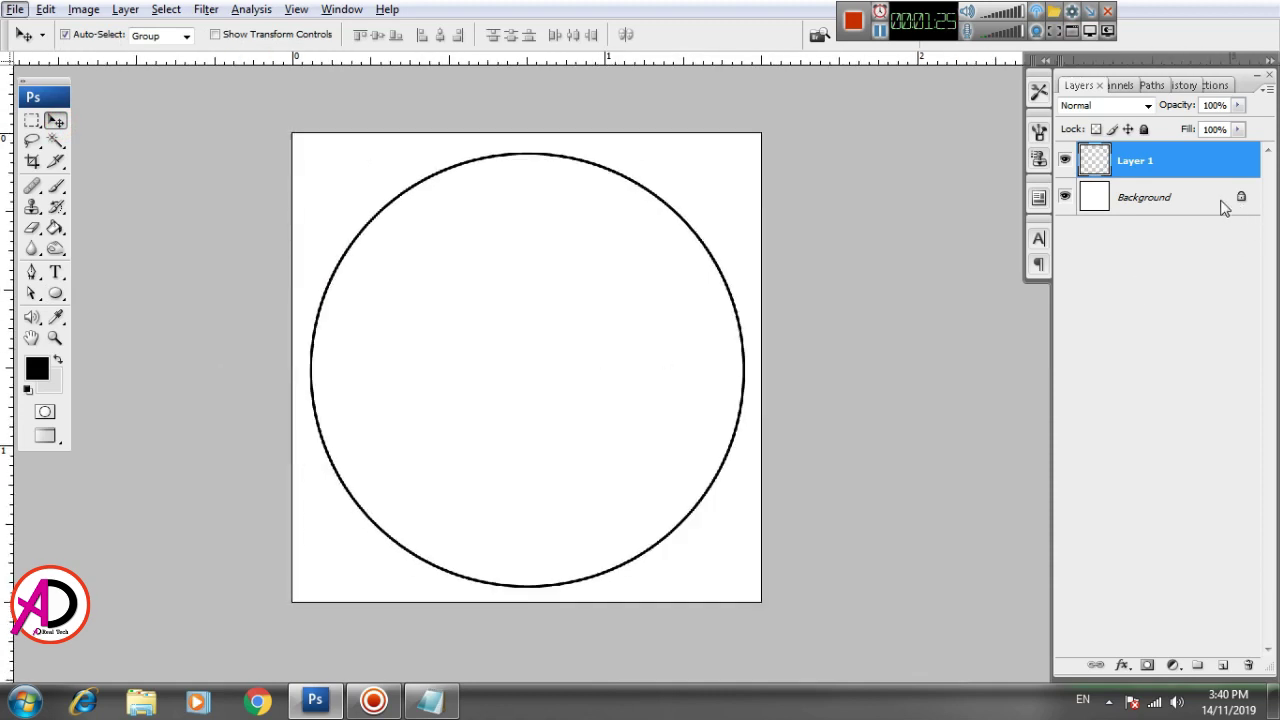
Duplicate the ring layer and Free Transform the copy down to about 75%.
mouse_move(1216, 170)
mouse_down()
mouse_move(1255, 323)
mouse_move(1222, 664)
mouse_up()
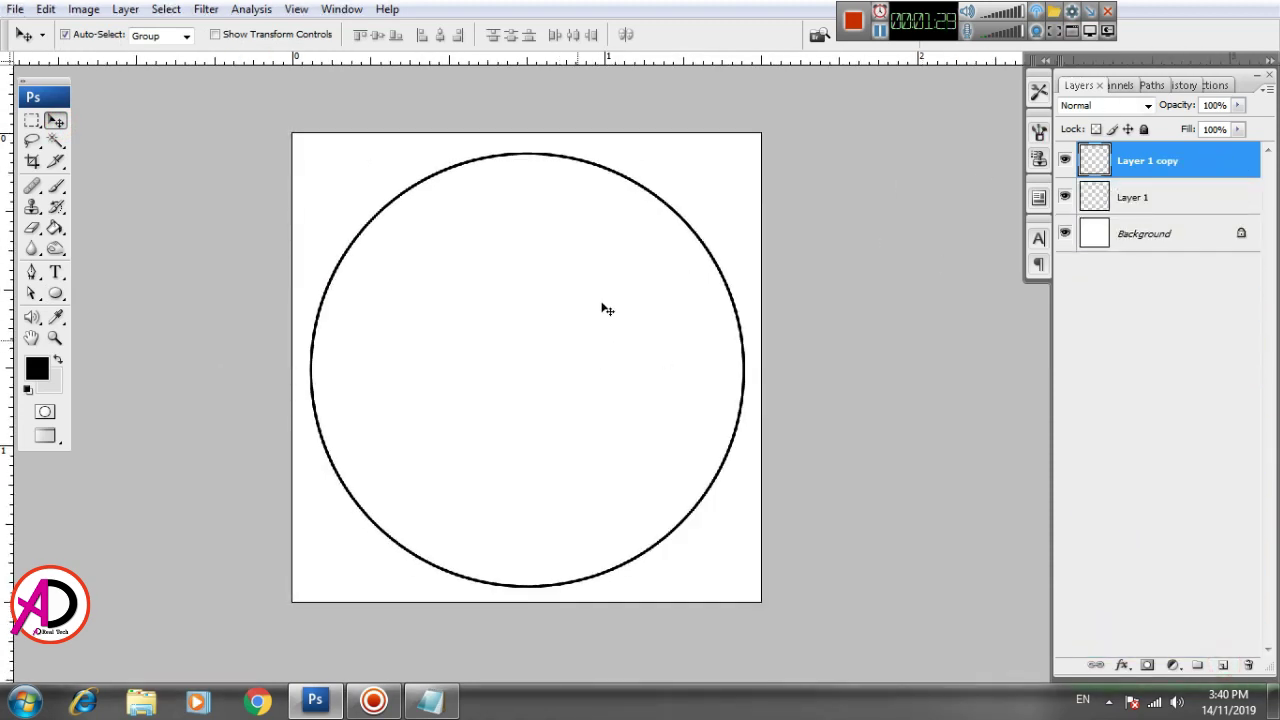
mouse_move(655, 197)
mouse_down()
mouse_move(630, 230)
mouse_move(629, 213)
mouse_up()
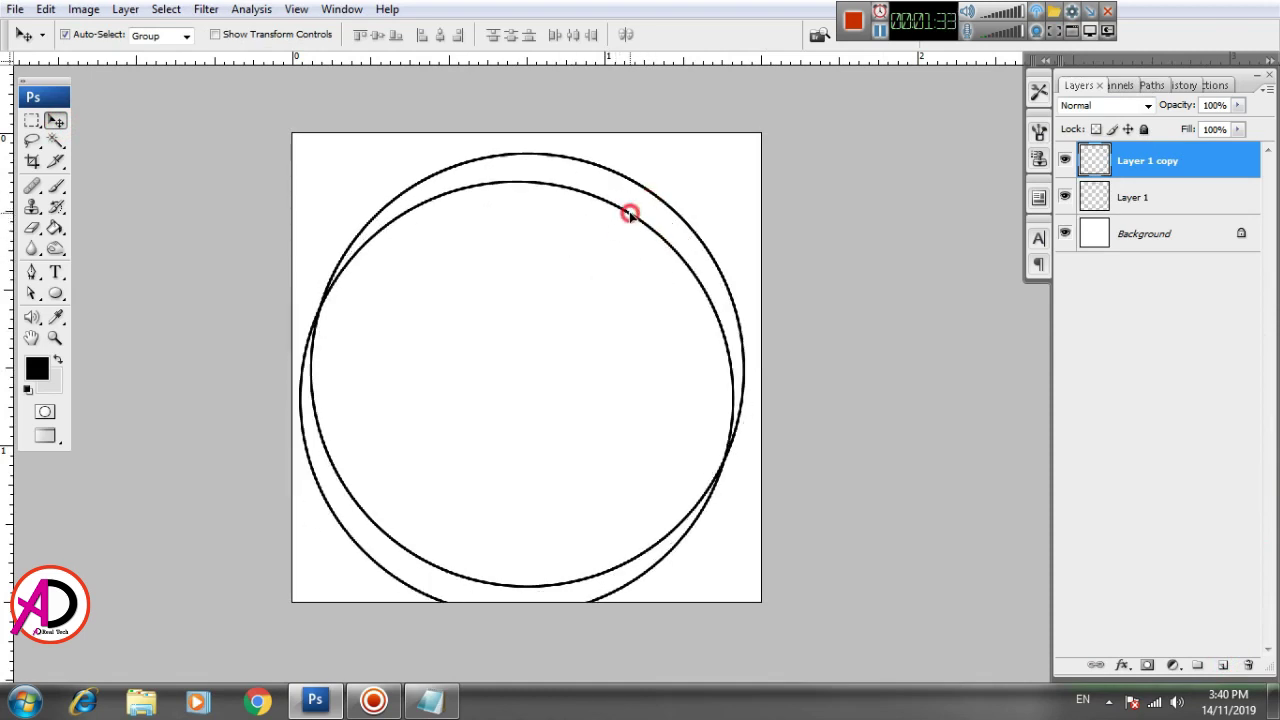
click(45, 9)
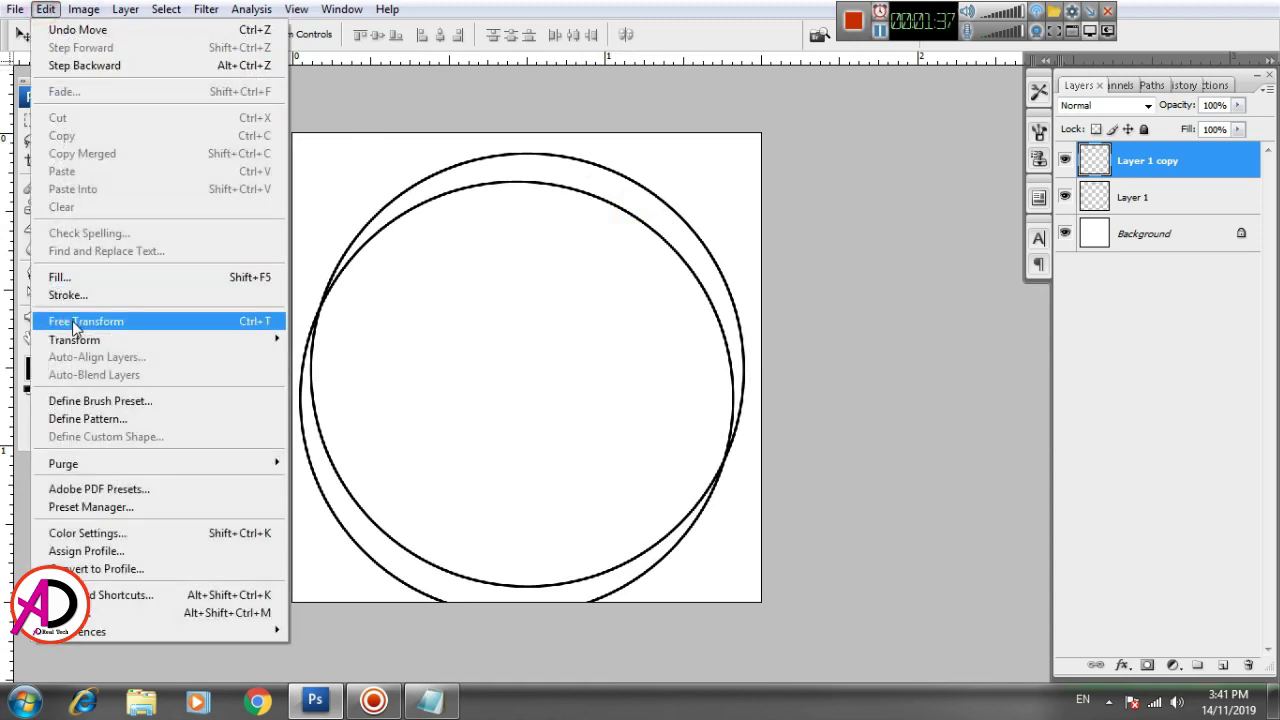
click(72, 320)
drag(736, 181, 701, 208)
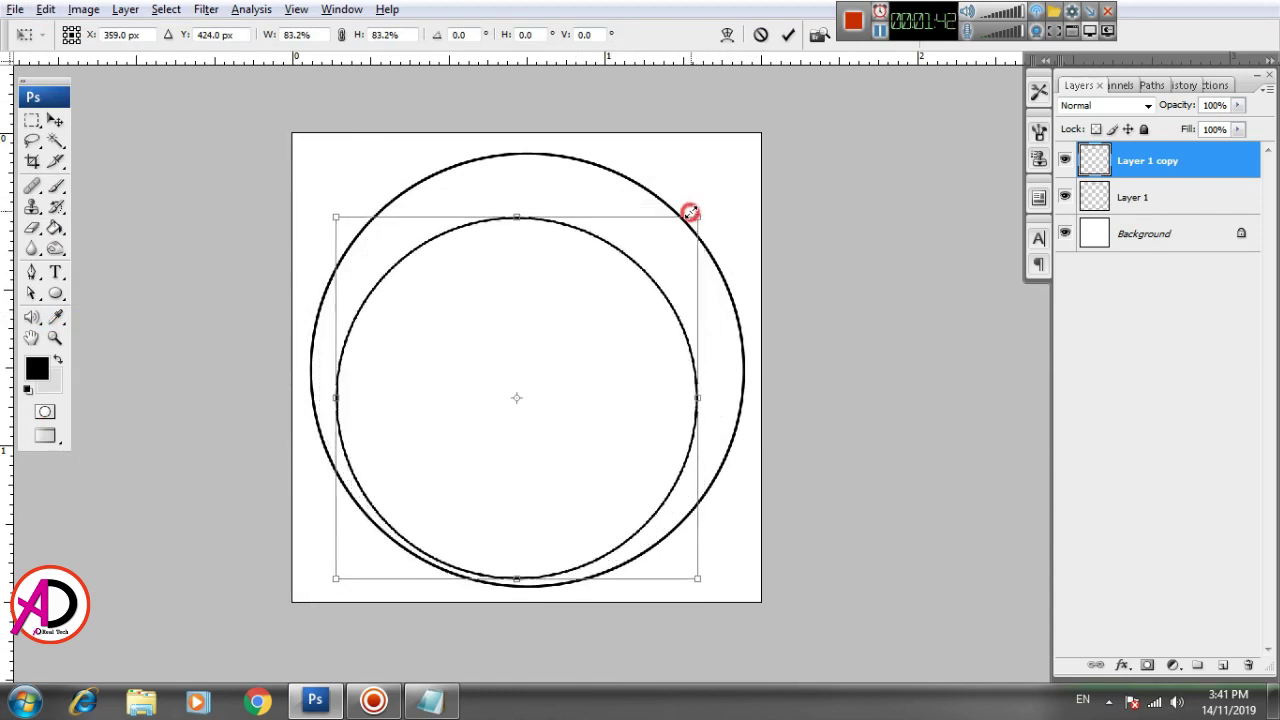
drag(701, 208, 693, 220)
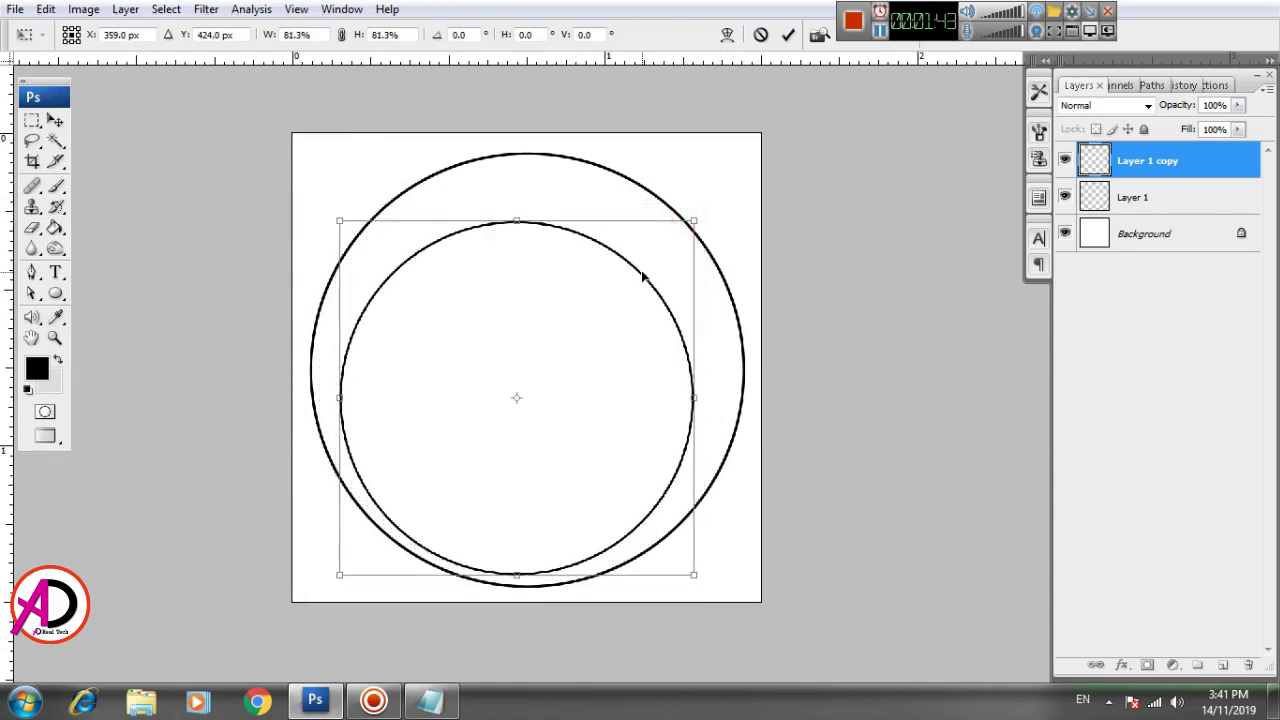
drag(643, 278, 655, 249)
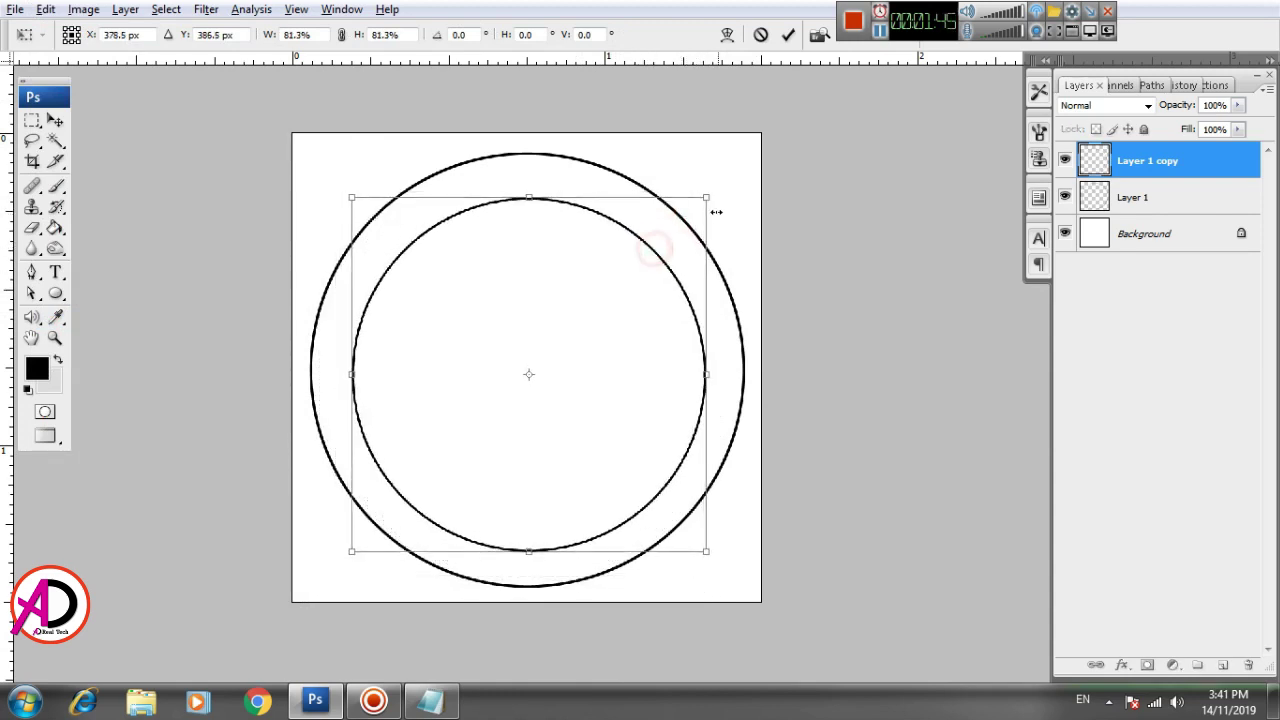
drag(716, 212, 686, 212)
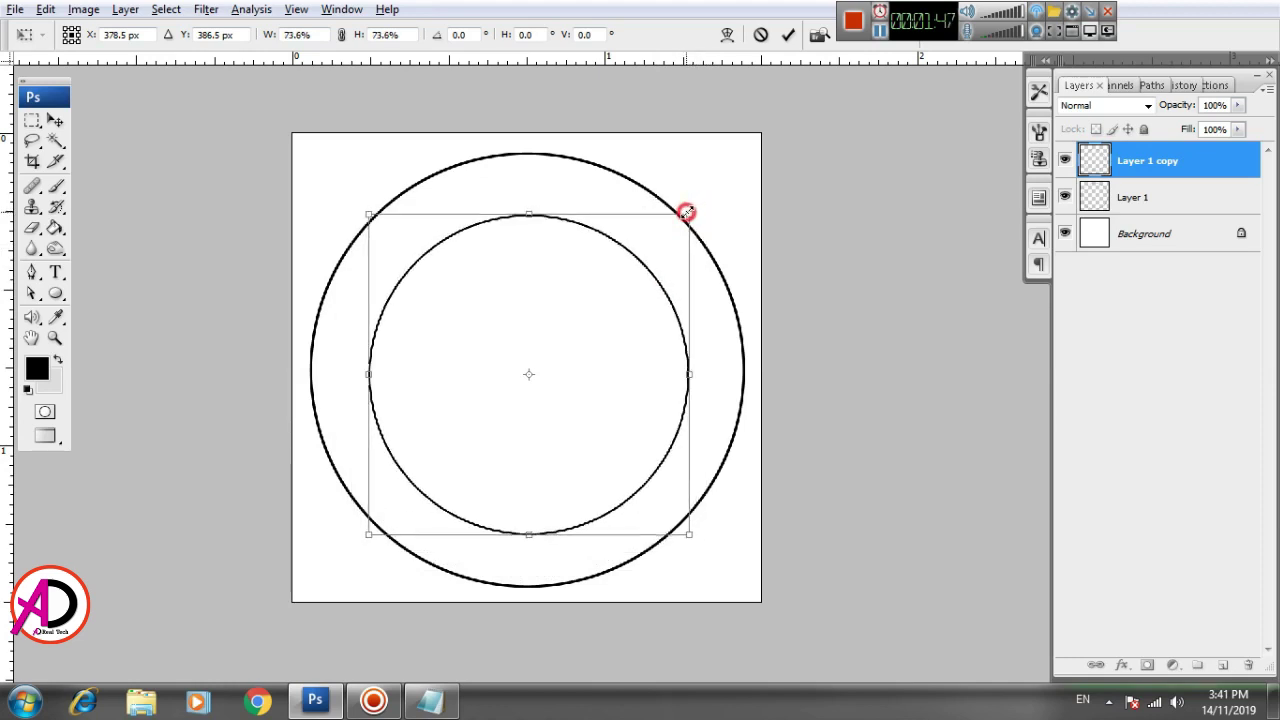
drag(687, 212, 691, 210)
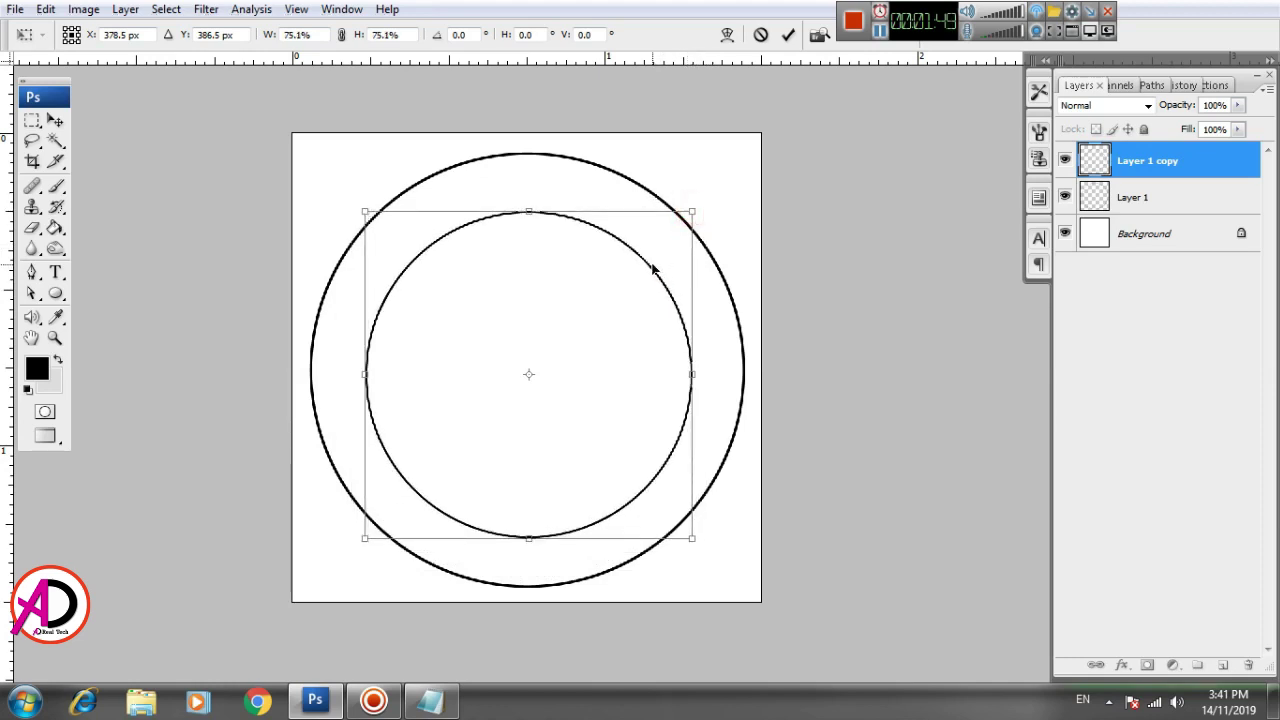
key(Up)
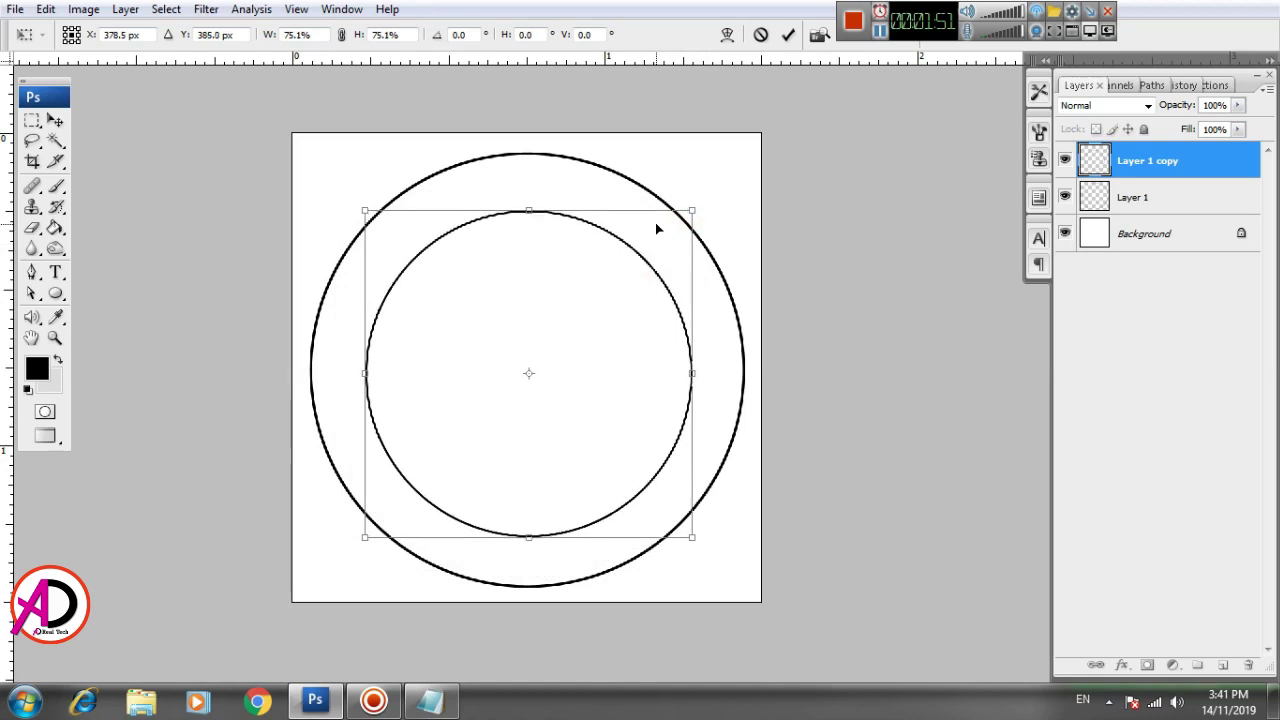
key(Up)
key(Up)
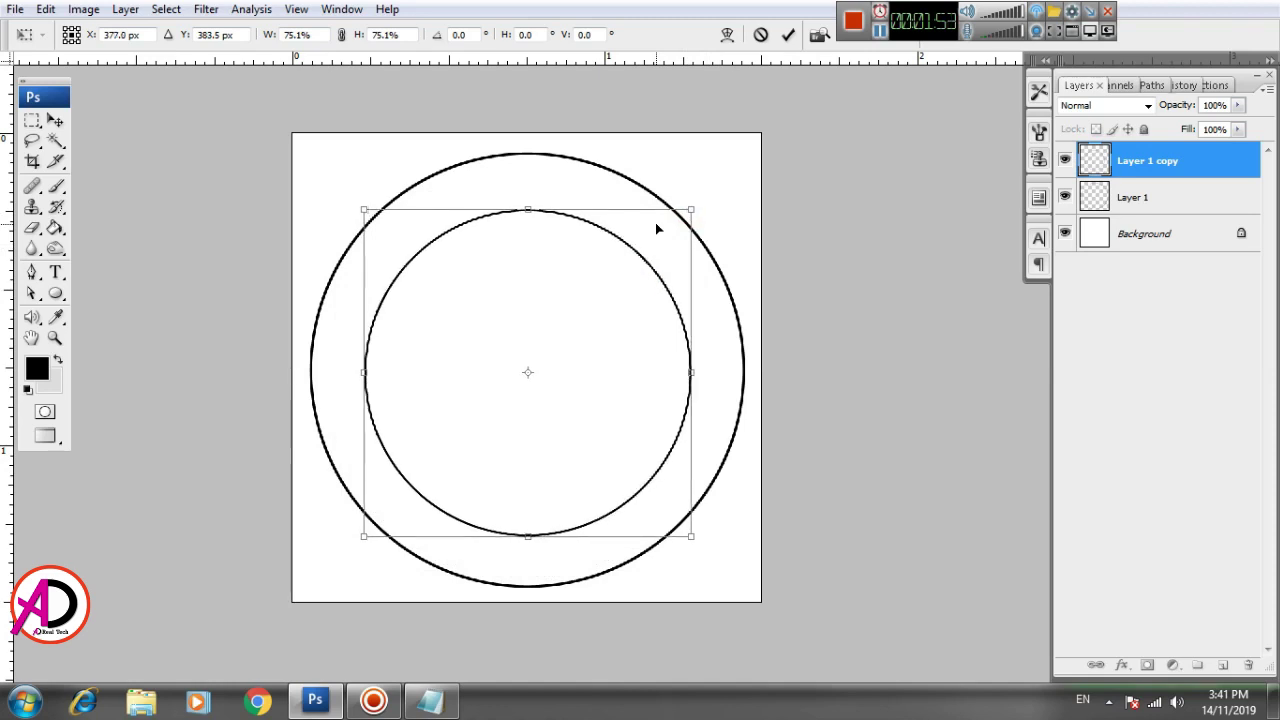
key(Return)
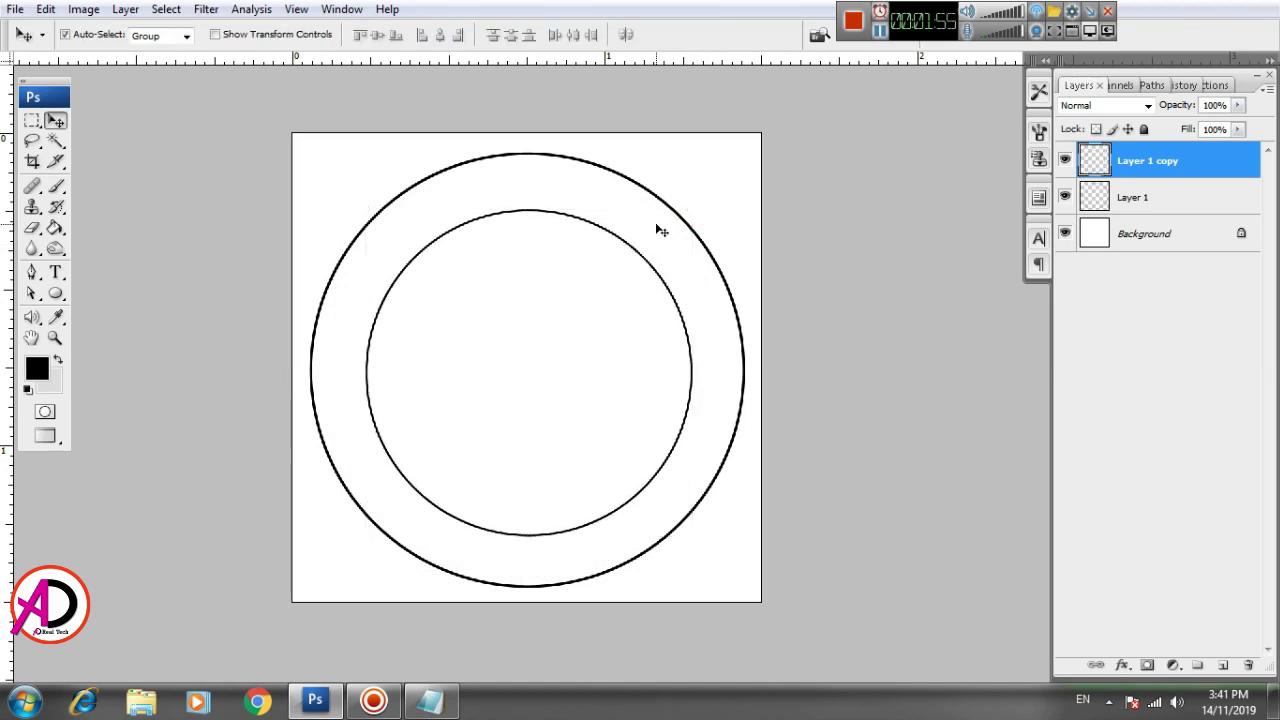
Nudge the inner circle left and up to centre it in the outer ring.
key(Left)
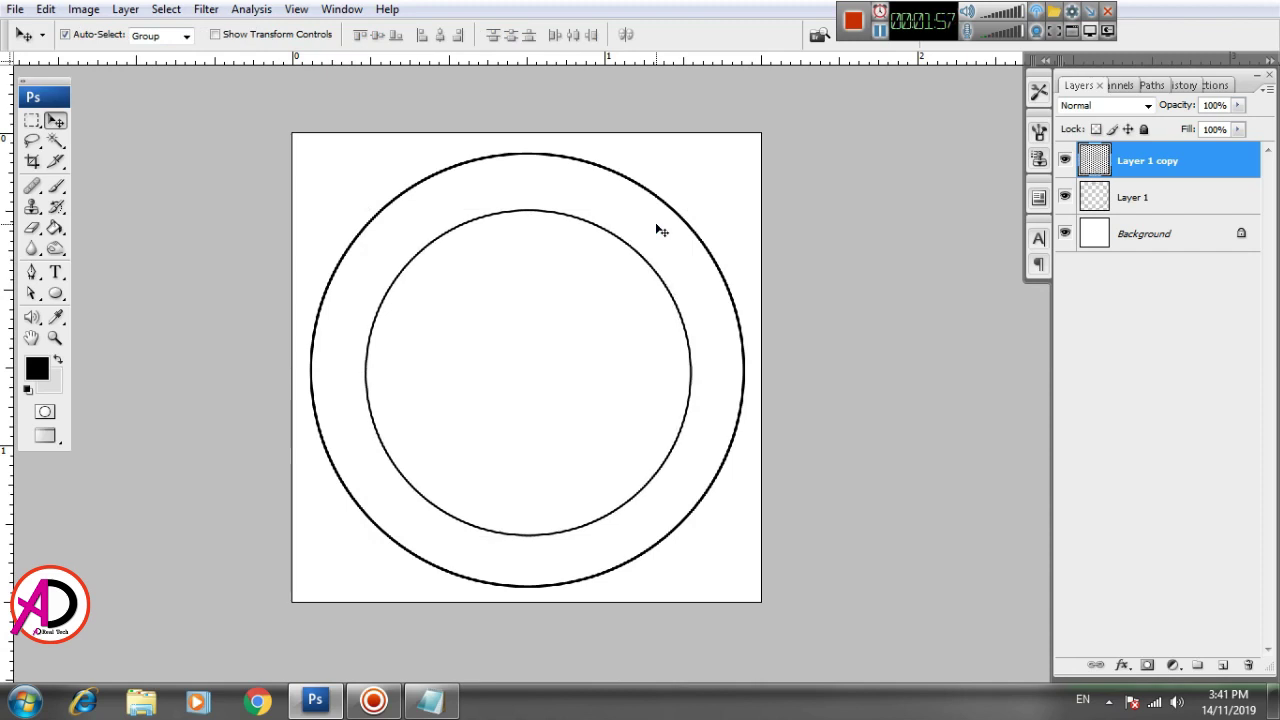
key(Up)
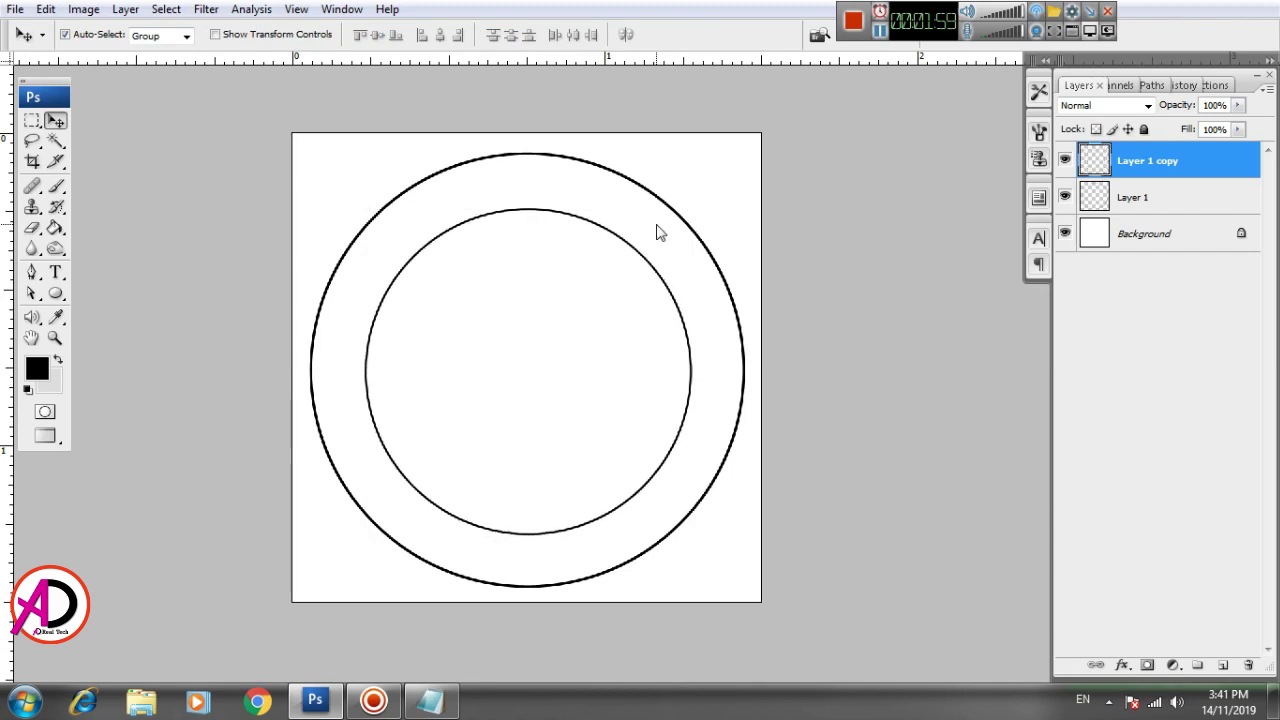
key(Up)
key(Left)
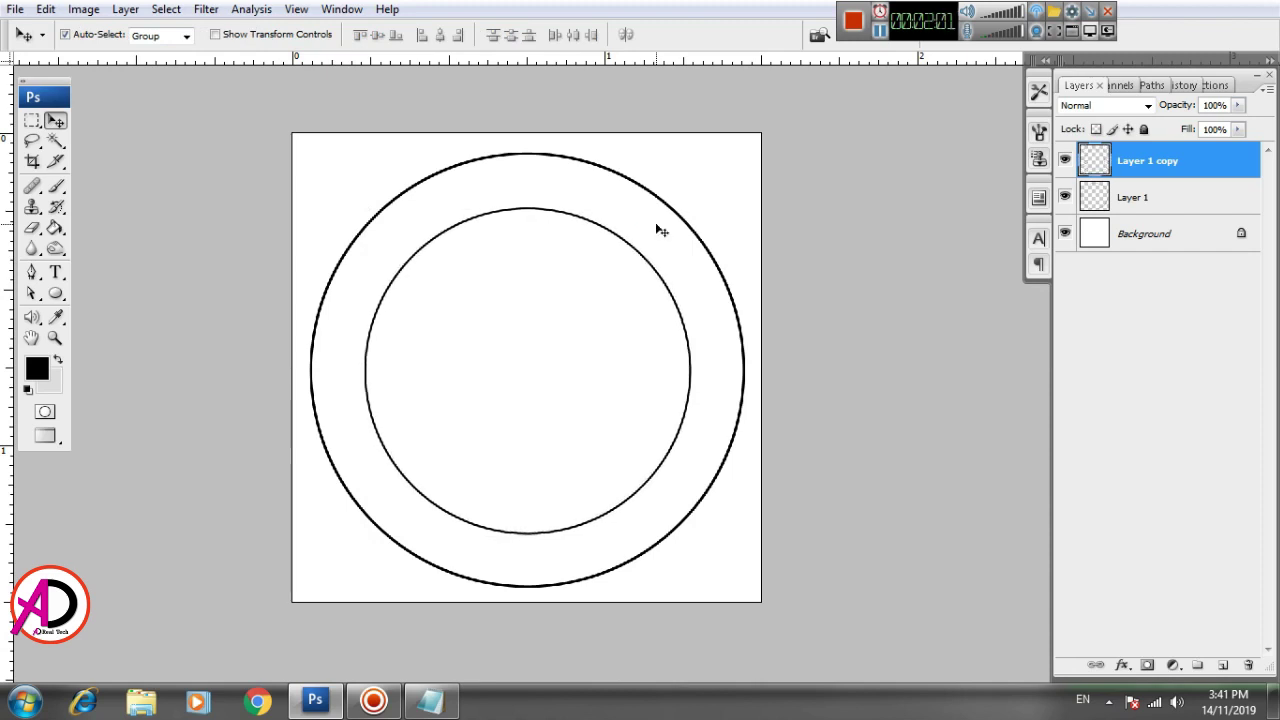
key(Up)
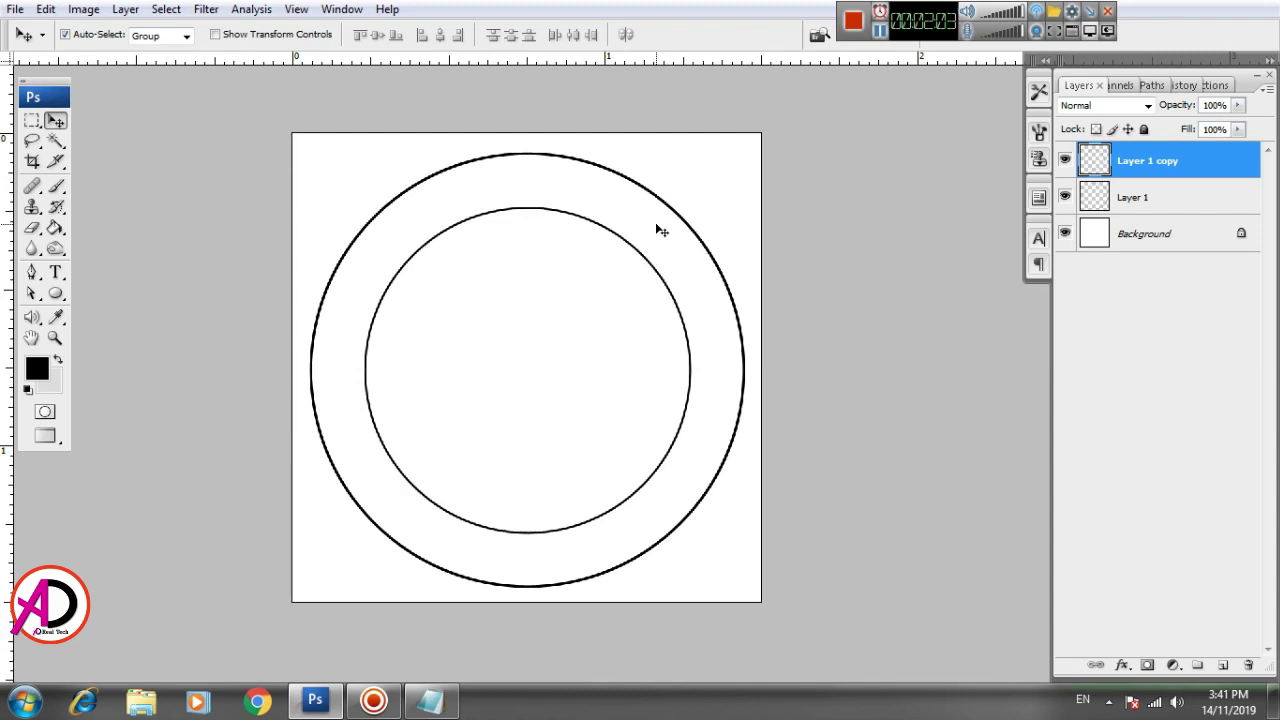
Click around and pan the view to check the two rings' alignment.
ctrl+click(757, 371)
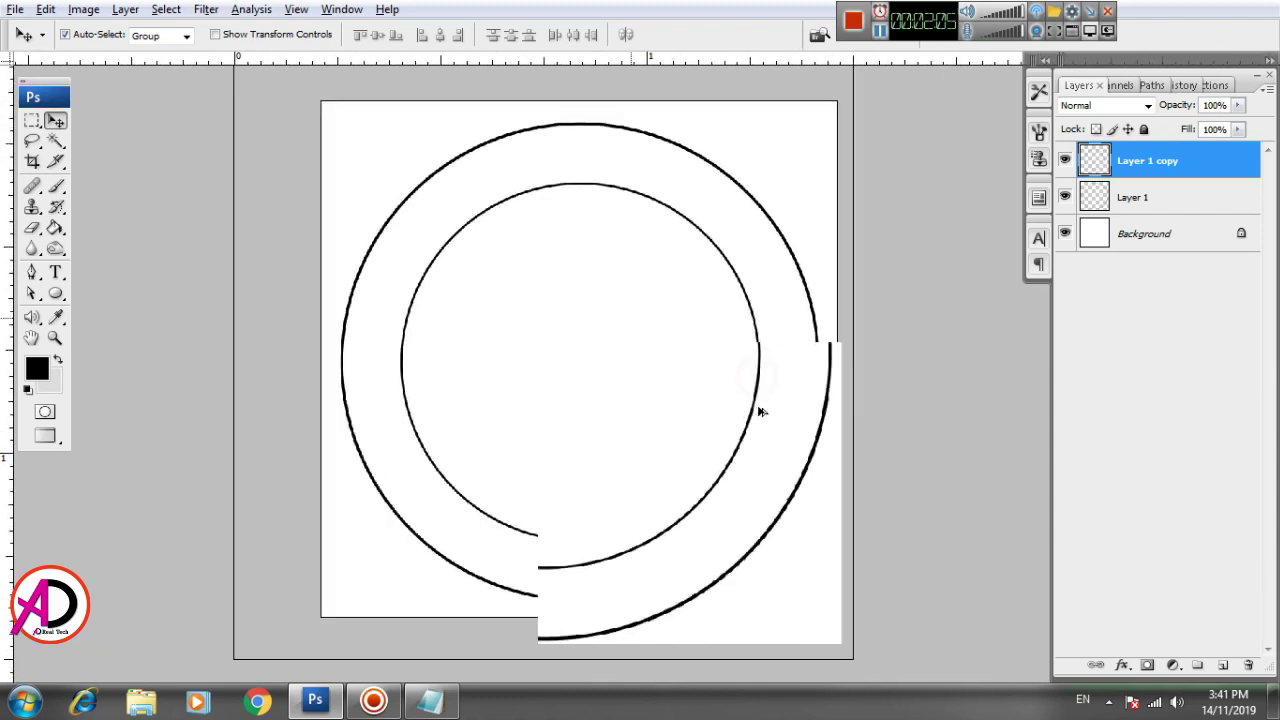
alt+click(770, 410)
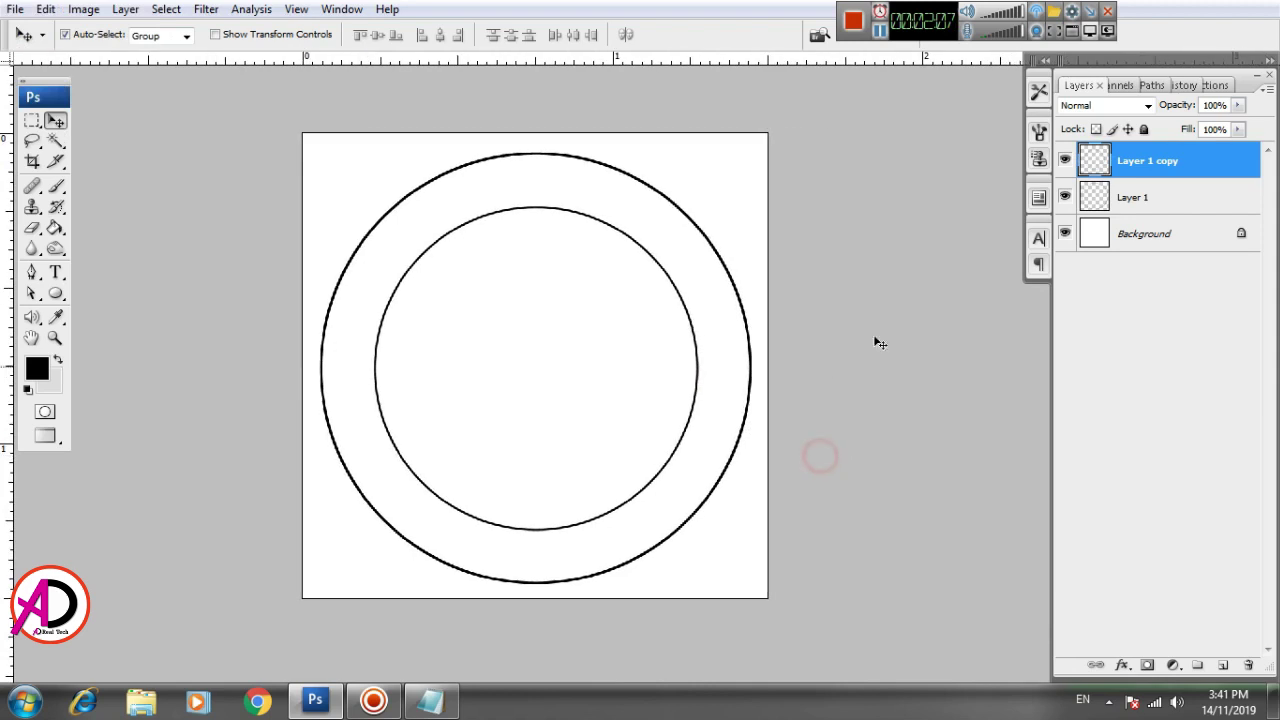
ctrl+click(737, 409)
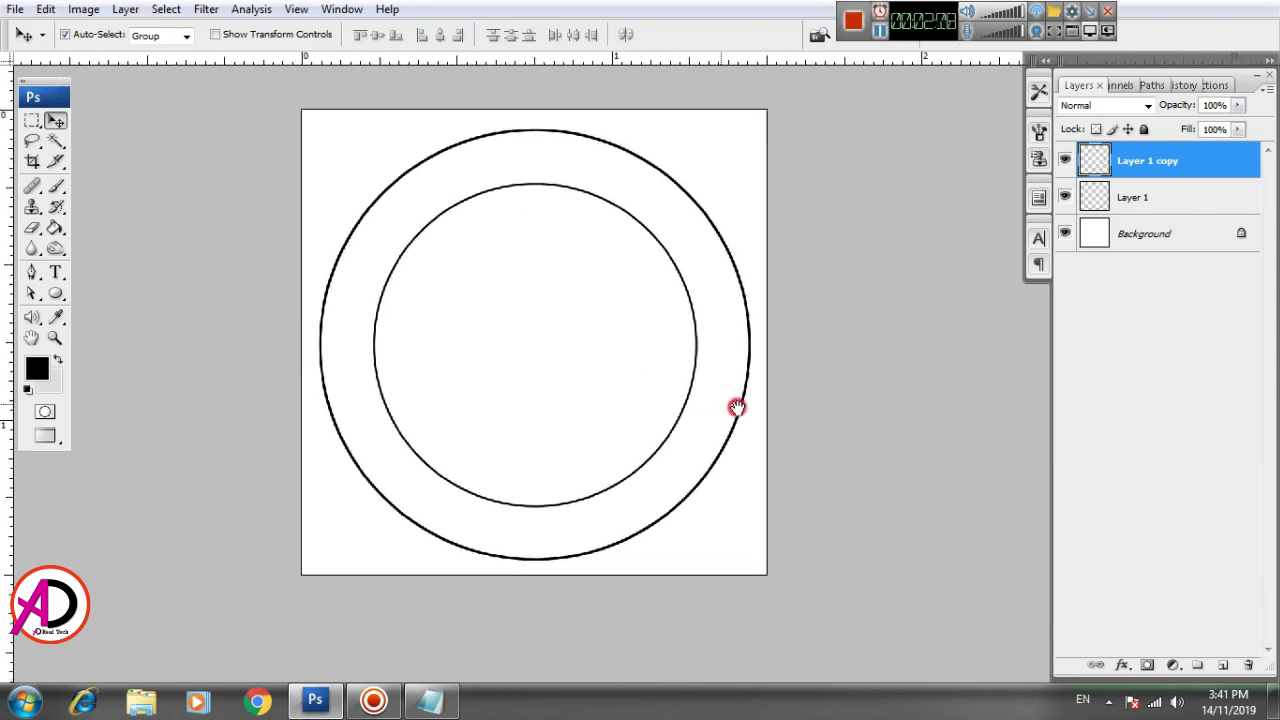
ctrl+click(731, 423)
mouse_move(731, 423)
mouse_down()
mouse_move(820, 460)
mouse_move(790, 468)
mouse_up()
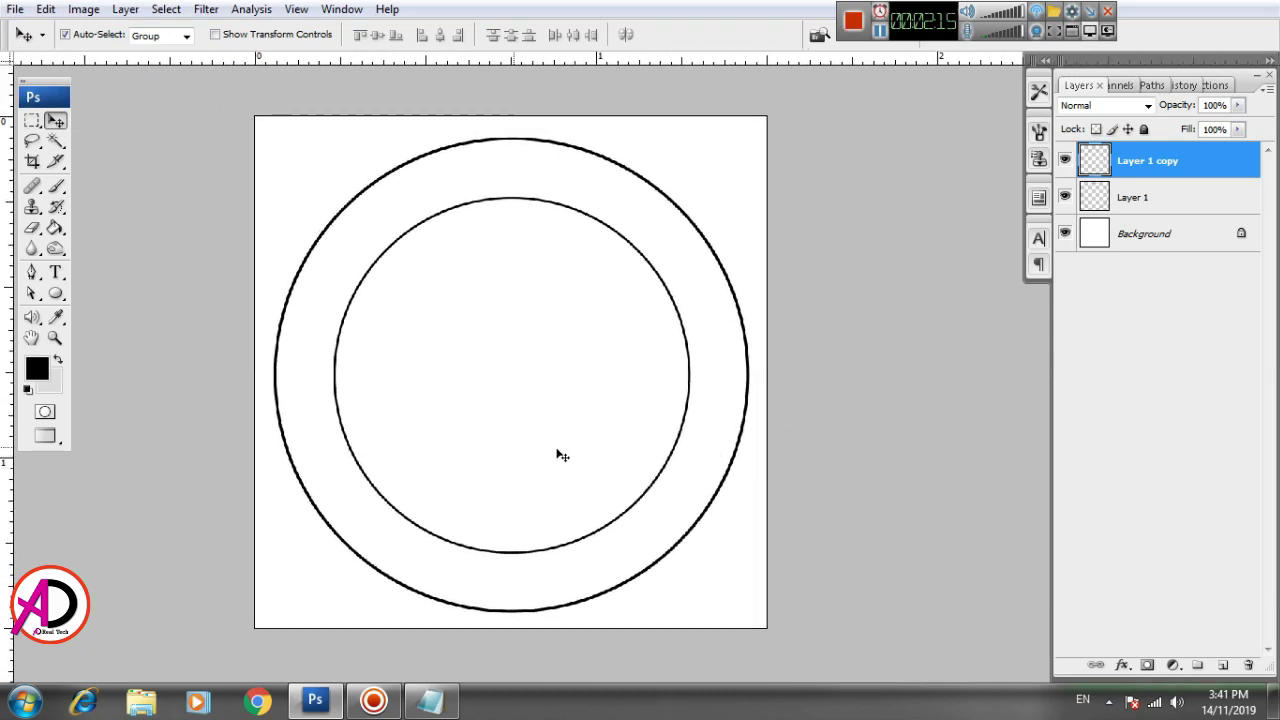
ctrl+click(720, 471)
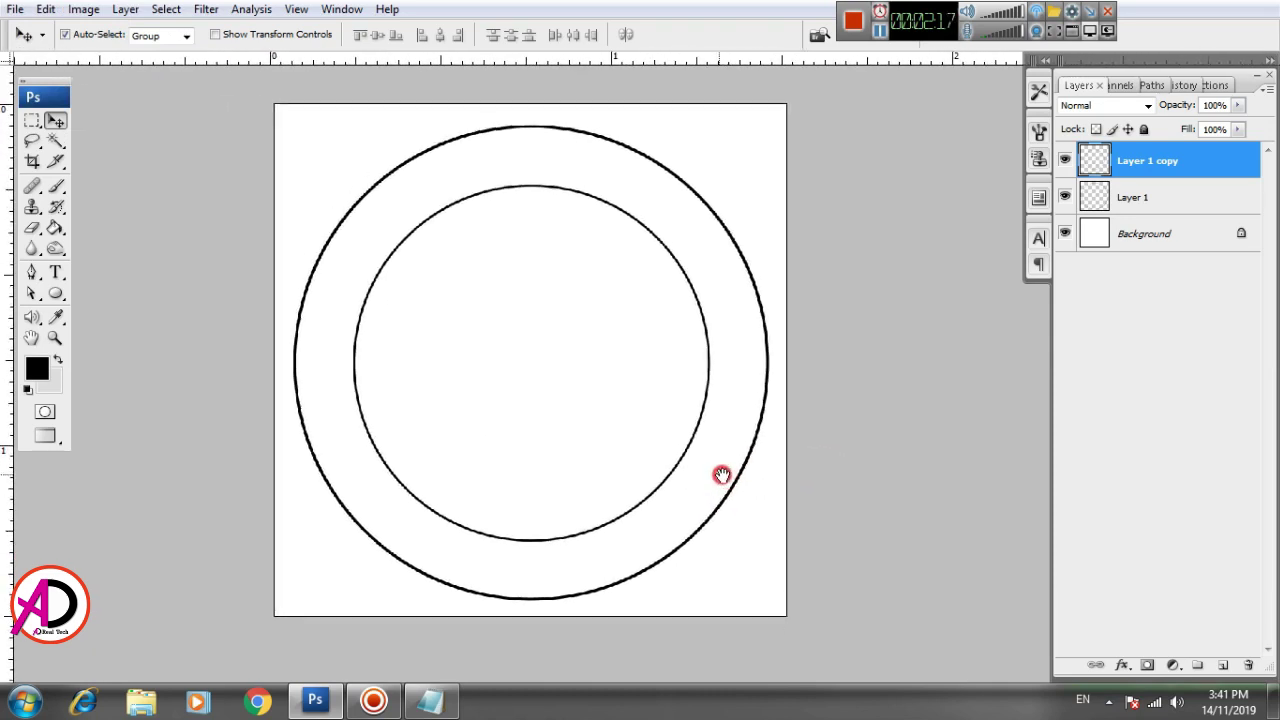
alt+click(737, 497)
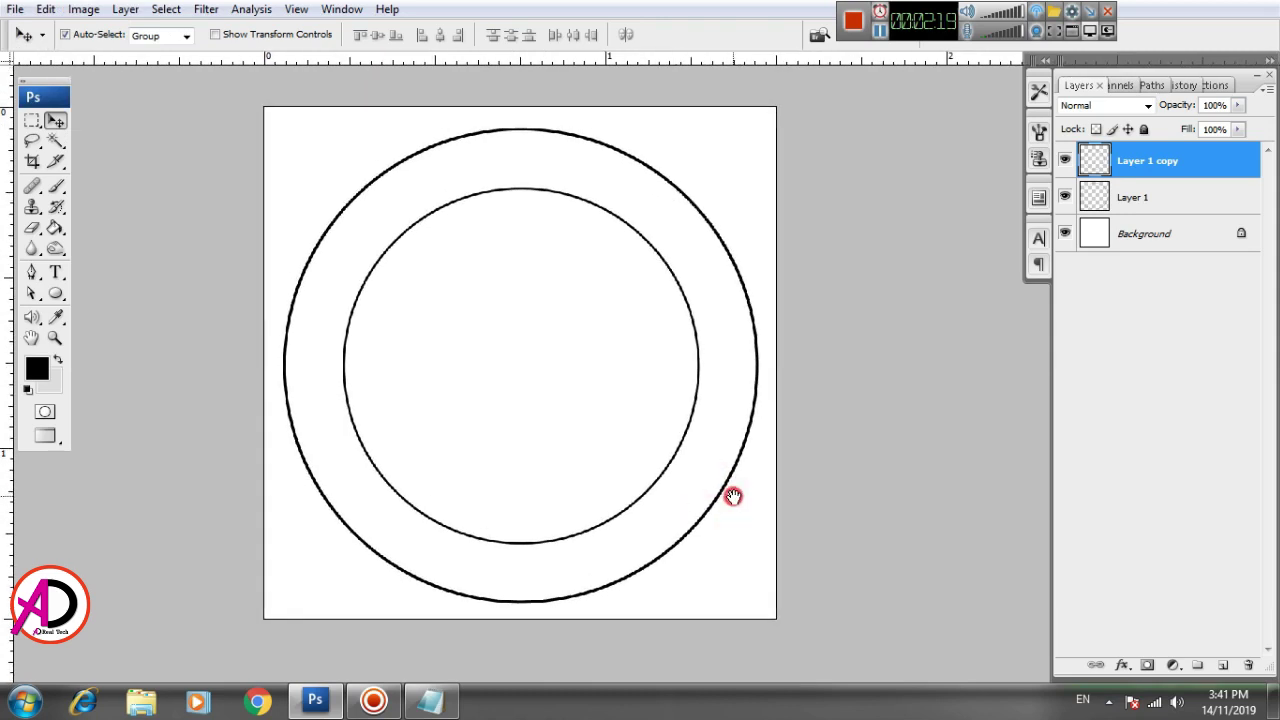
ctrl+click(731, 494)
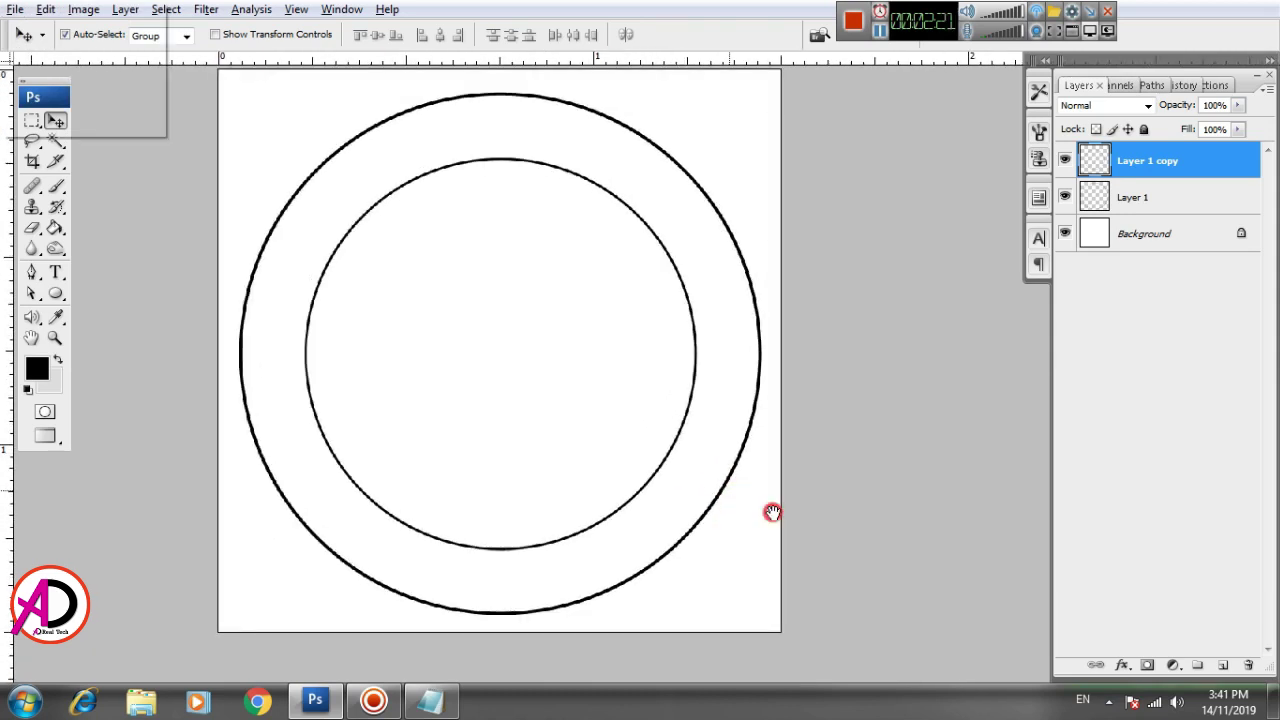
ctrl+click(771, 514)
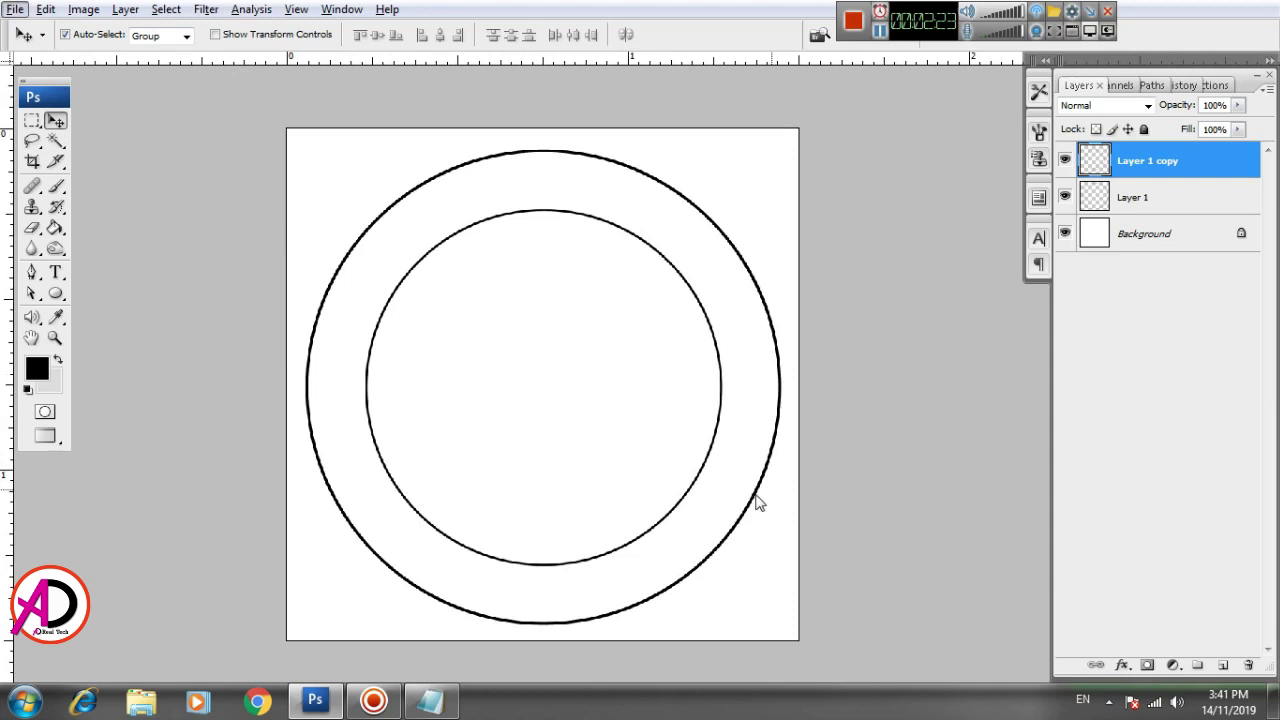
ctrl+click(740, 489)
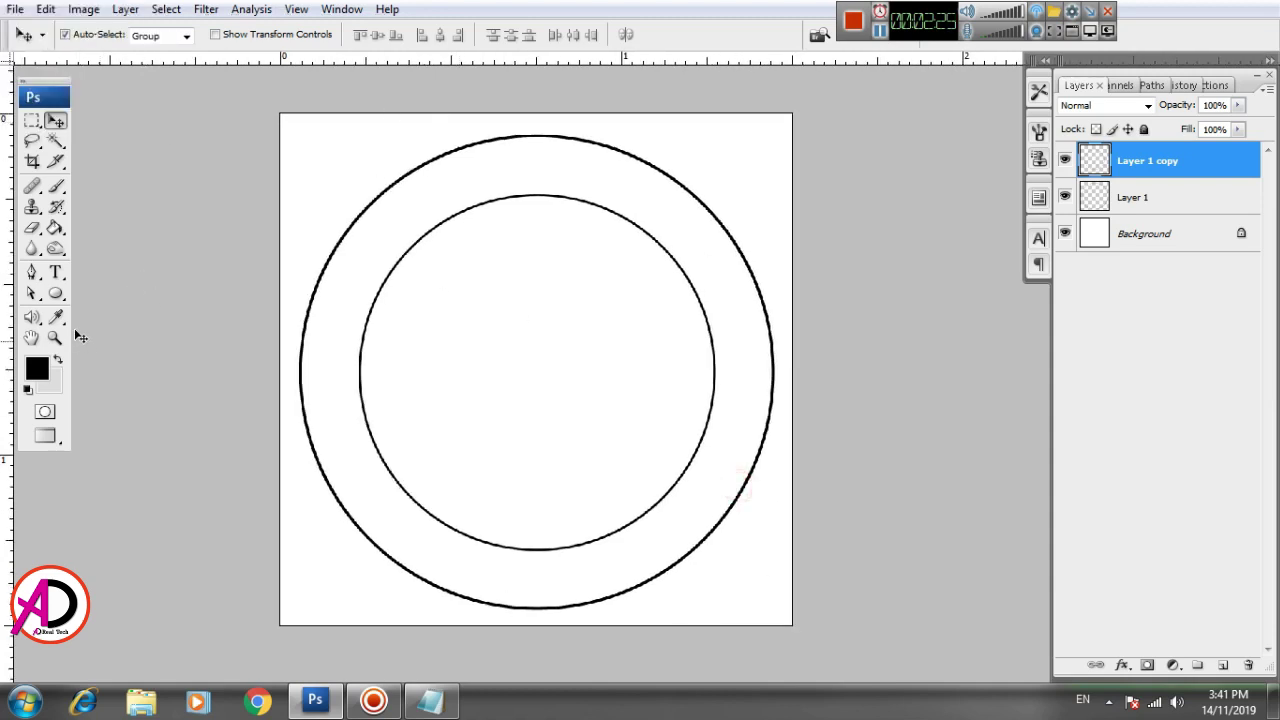
Draw a circular path between the rings and shift it down to centre it in the band.
click(55, 295)
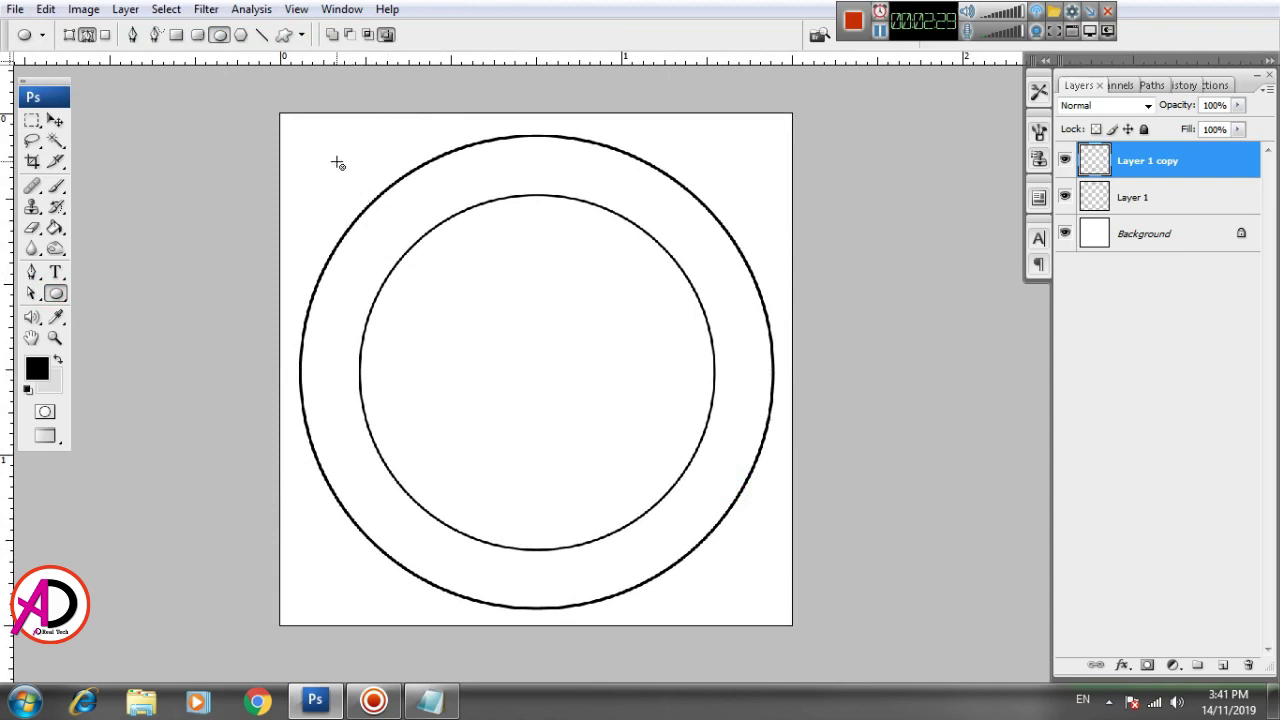
mouse_move(333, 161)
mouse_down()
mouse_move(759, 593)
mouse_move(746, 579)
mouse_up()
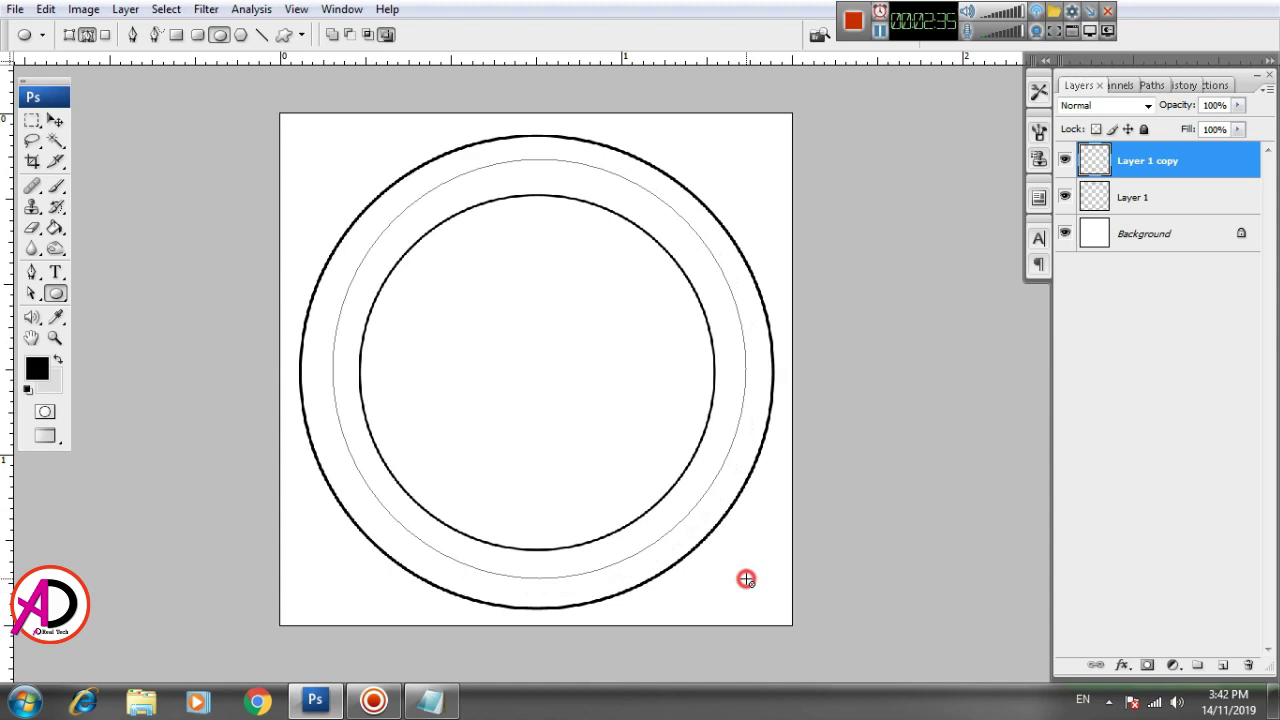
drag(746, 579, 734, 553)
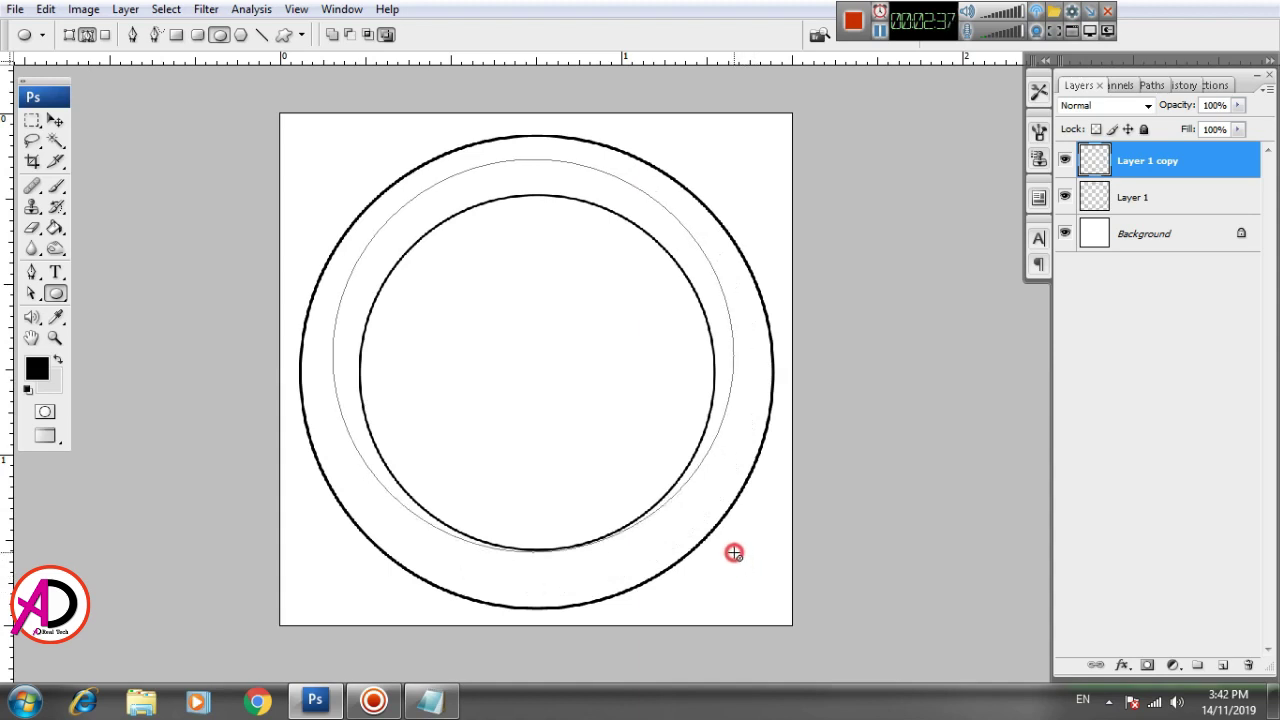
click(31, 293)
click(334, 366)
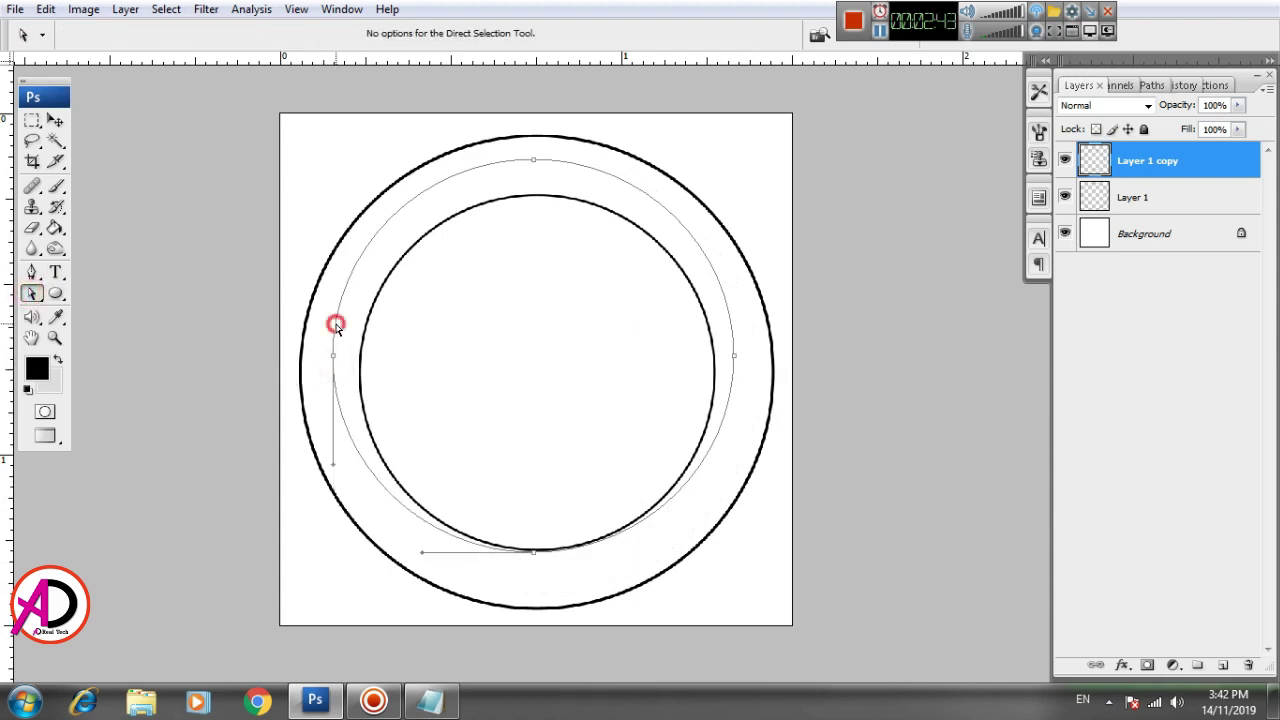
click(336, 326)
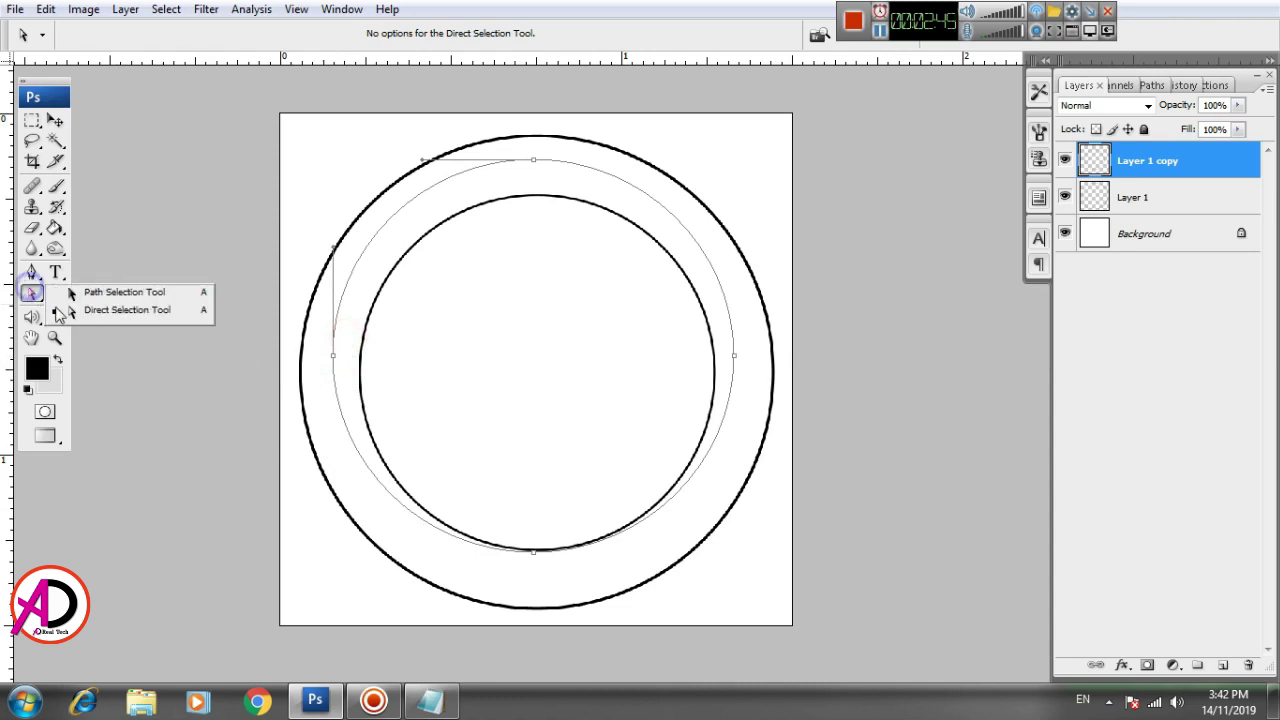
drag(31, 293, 100, 288)
drag(337, 316, 342, 334)
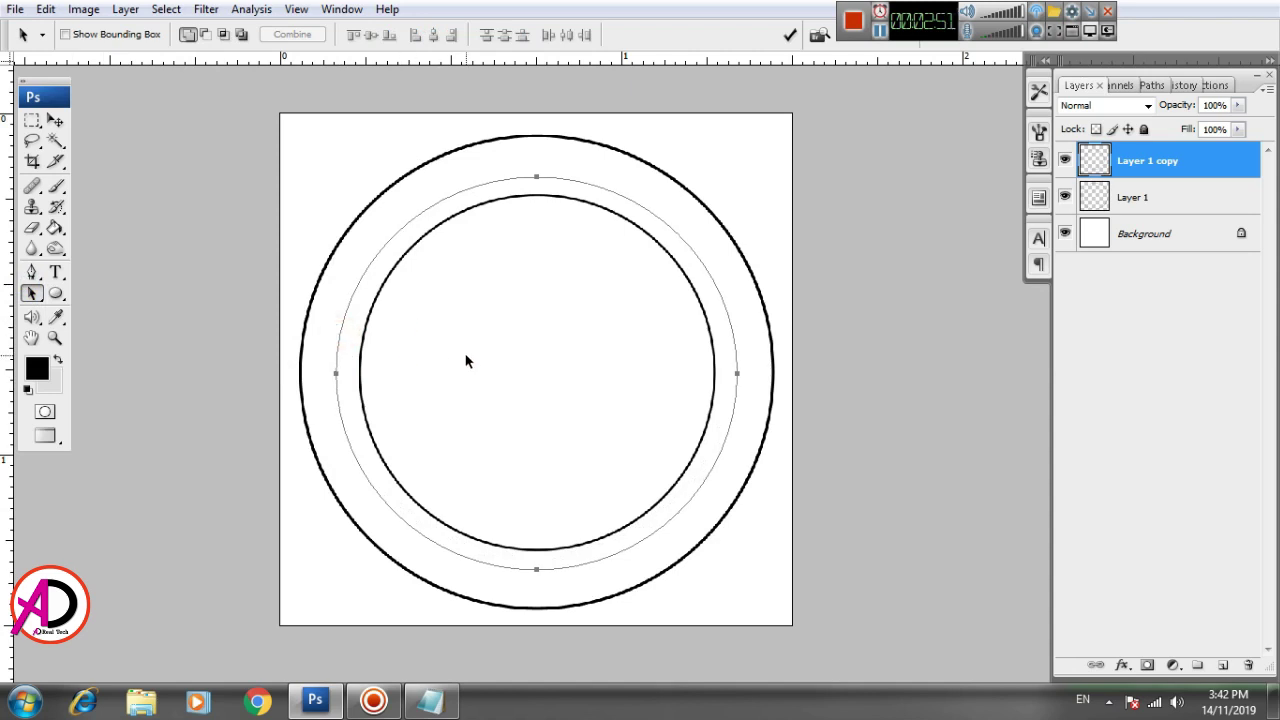
Start a type layer on the circular path and set its font to Calibri.
click(56, 272)
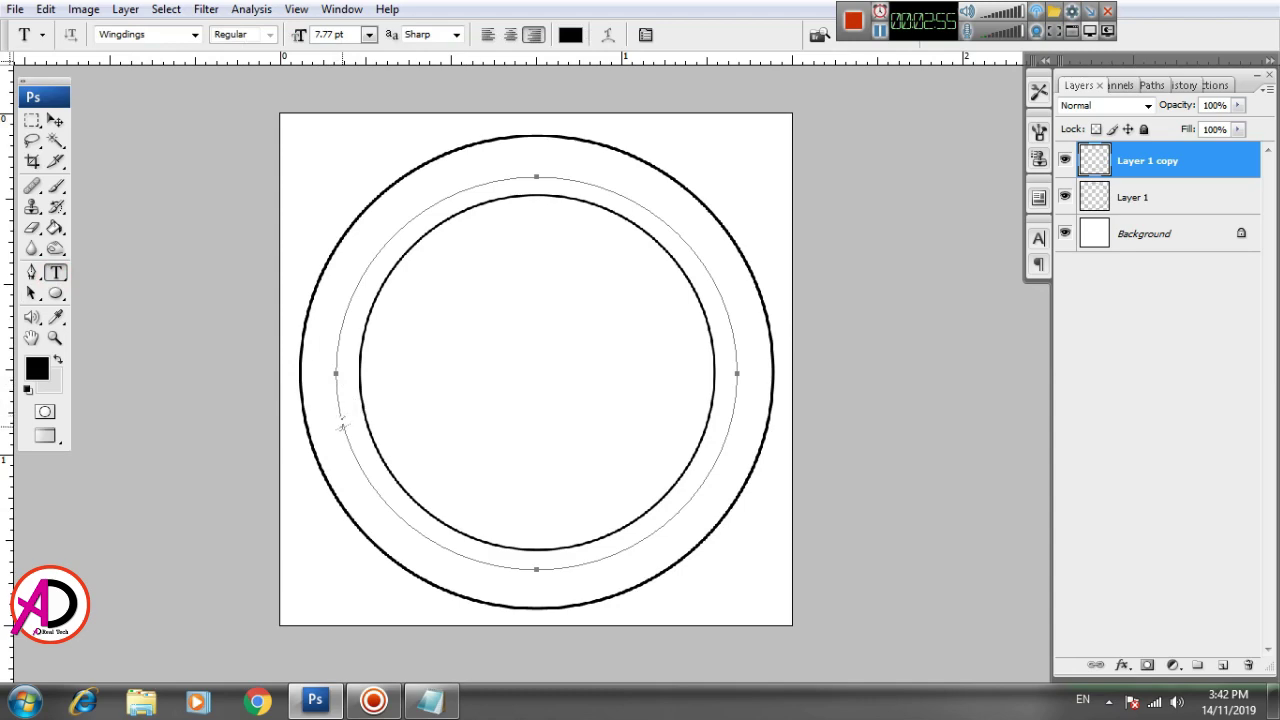
click(344, 437)
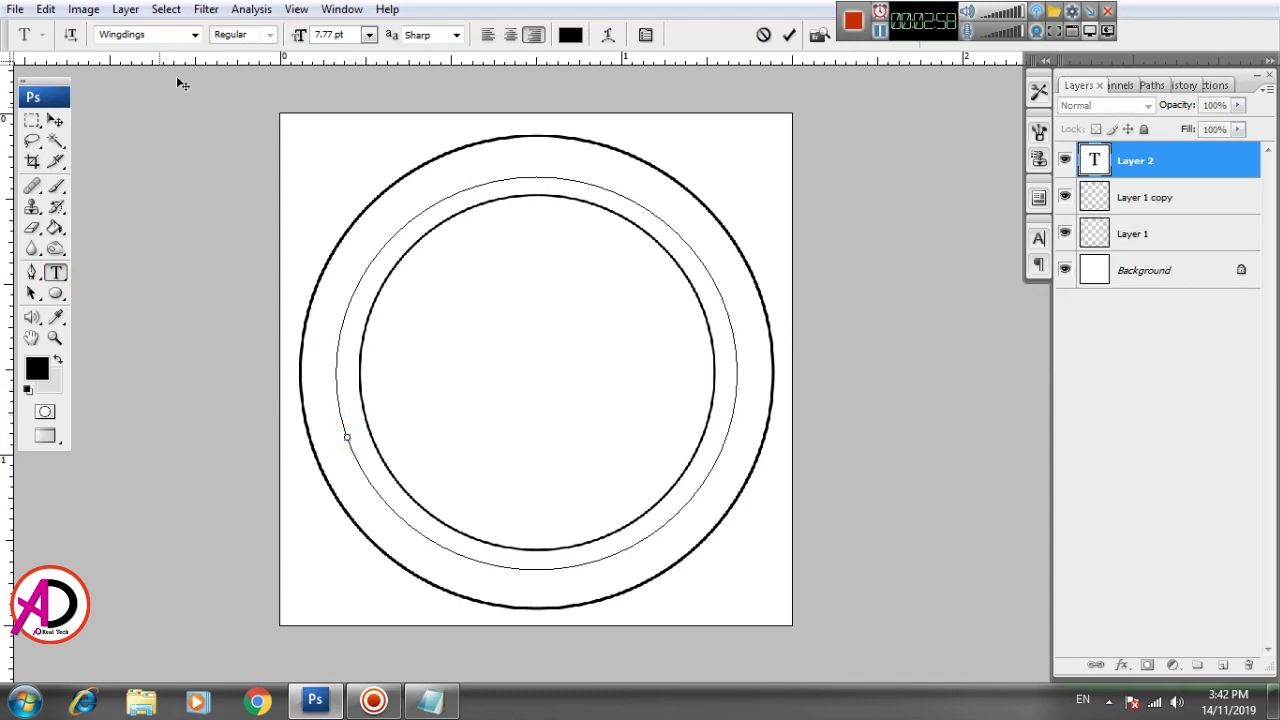
click(194, 34)
mouse_move(436, 603)
mouse_down()
mouse_move(443, 105)
mouse_move(443, 172)
mouse_up()
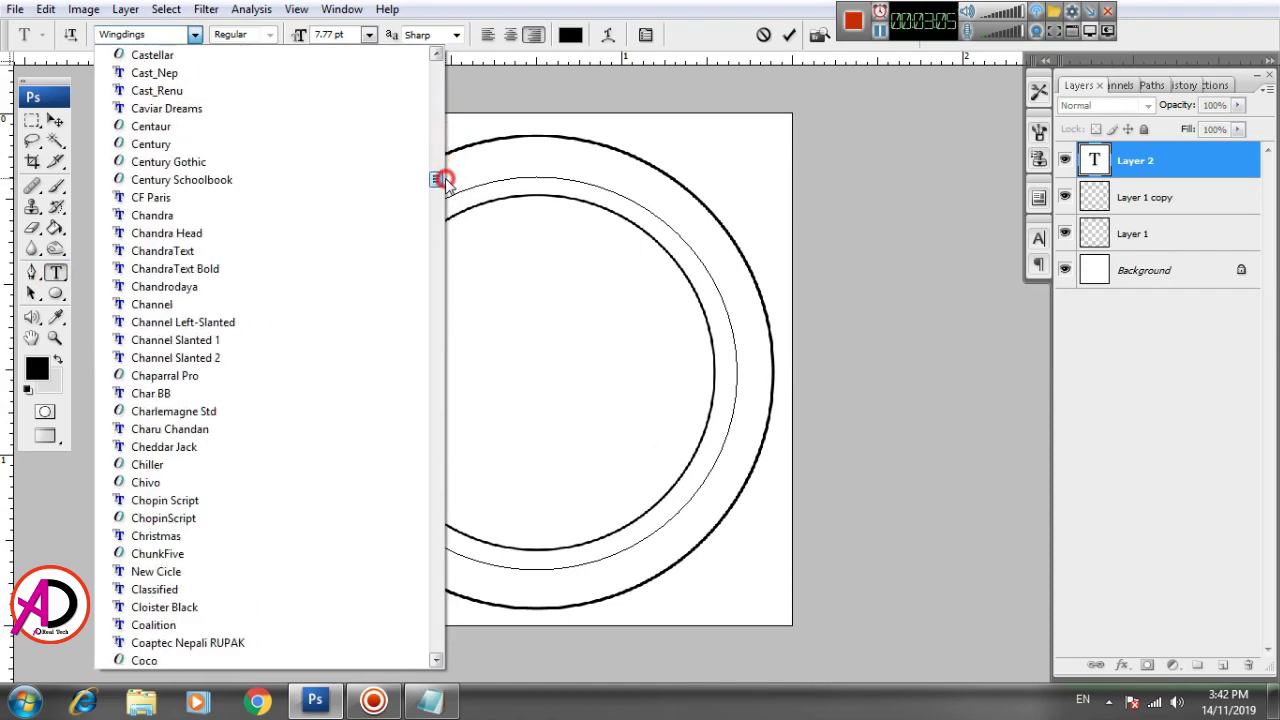
drag(445, 178, 447, 172)
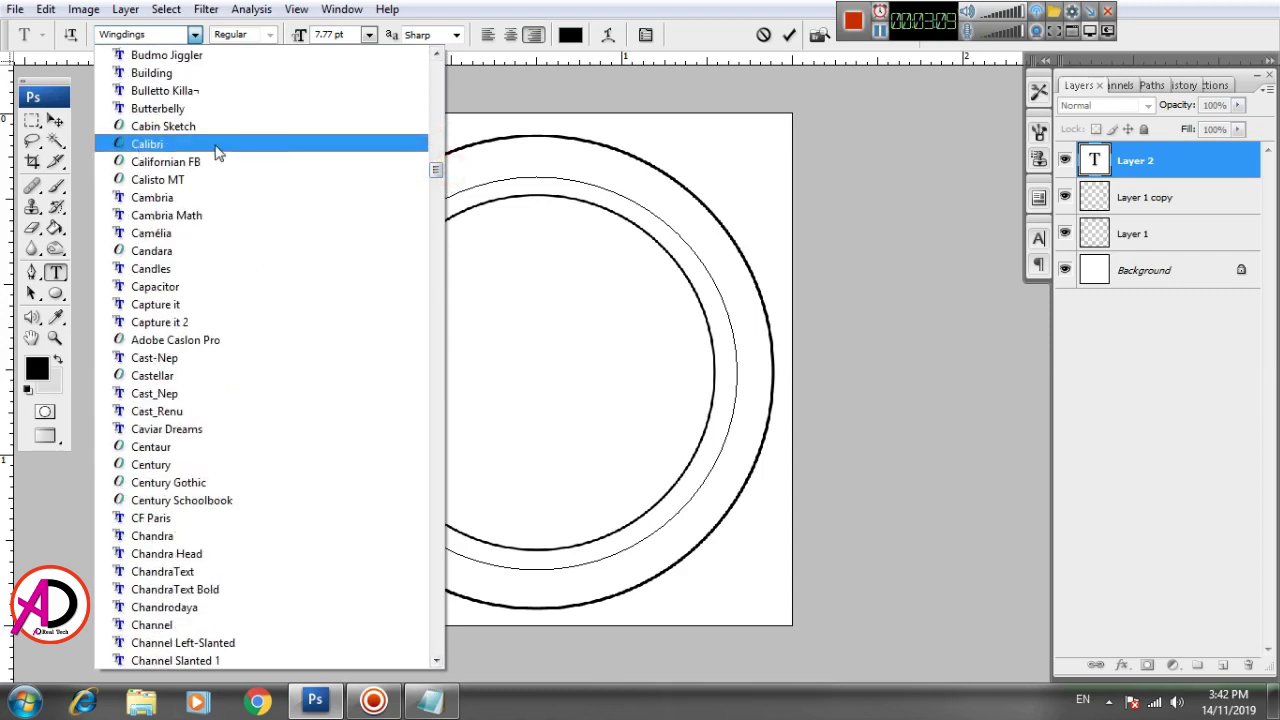
click(155, 145)
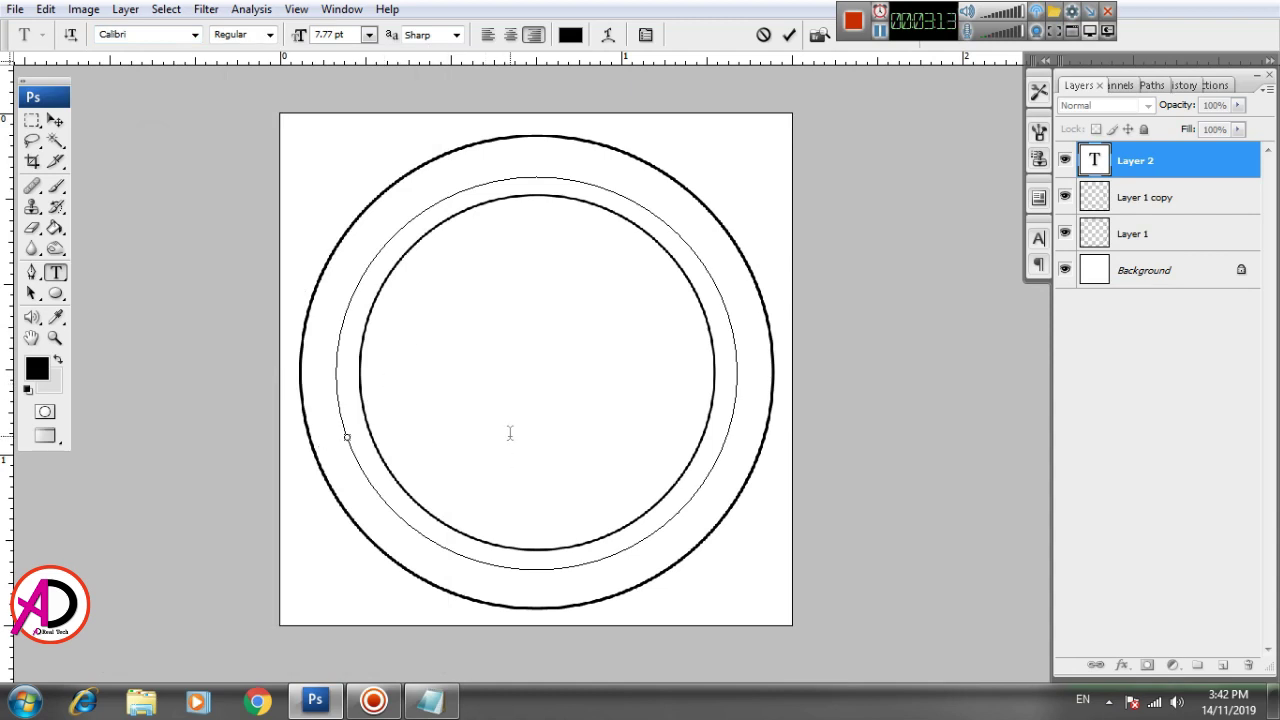
Type SHREE DEVI HIGHER SECONDARY SCHOOL left-aligned along the circular path and select it.
text(SH)
key(BackSpace)
key(BackSpace)
click(490, 40)
text(S)
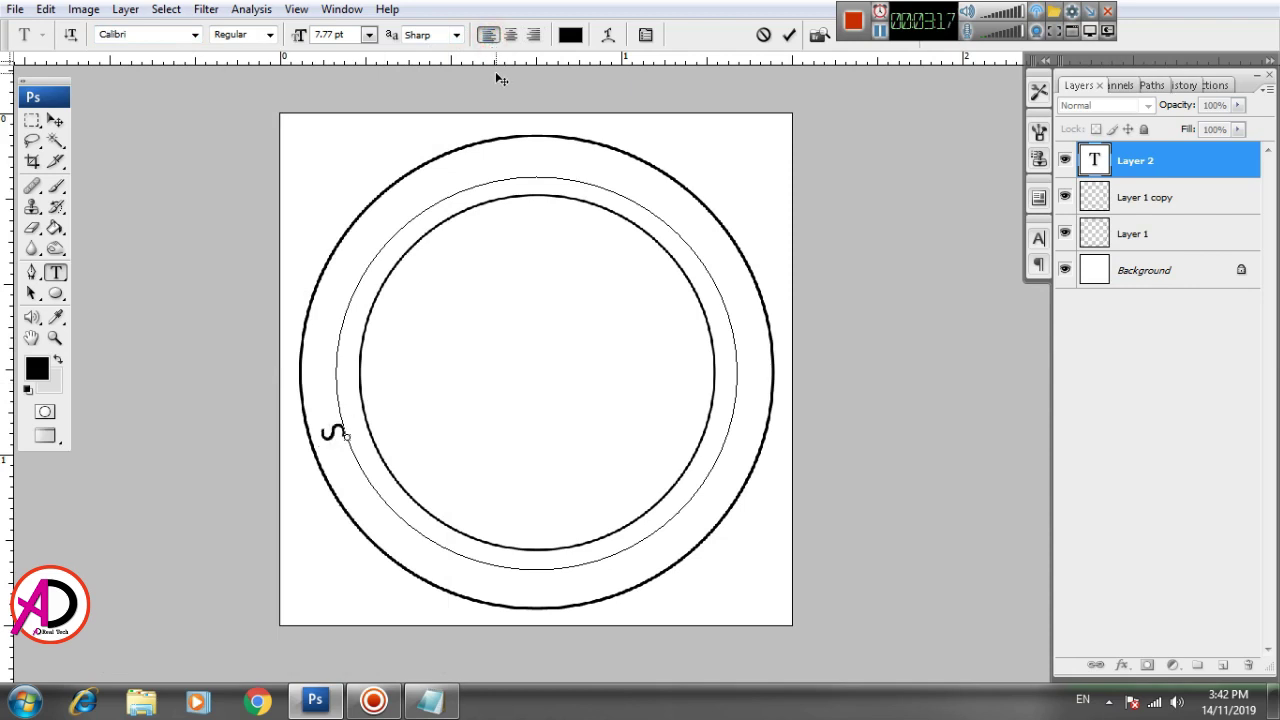
text(HREE DE)
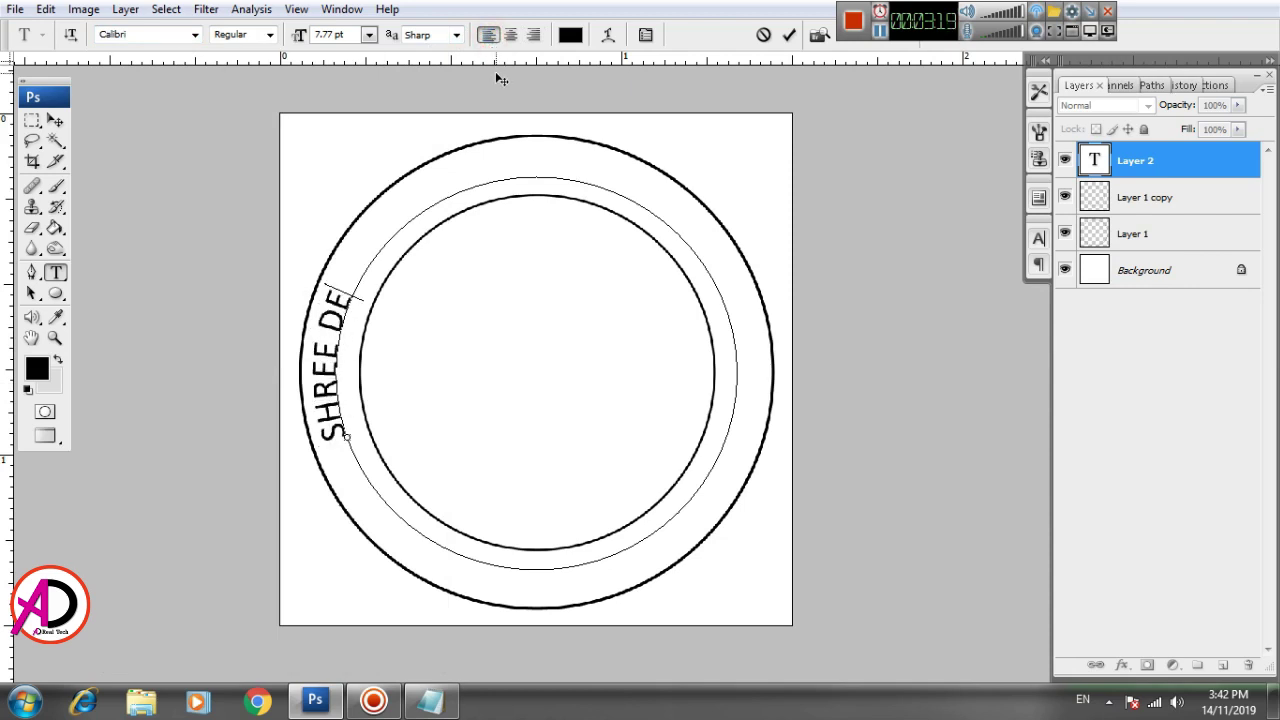
text(VI)
text( HIGHER SE)
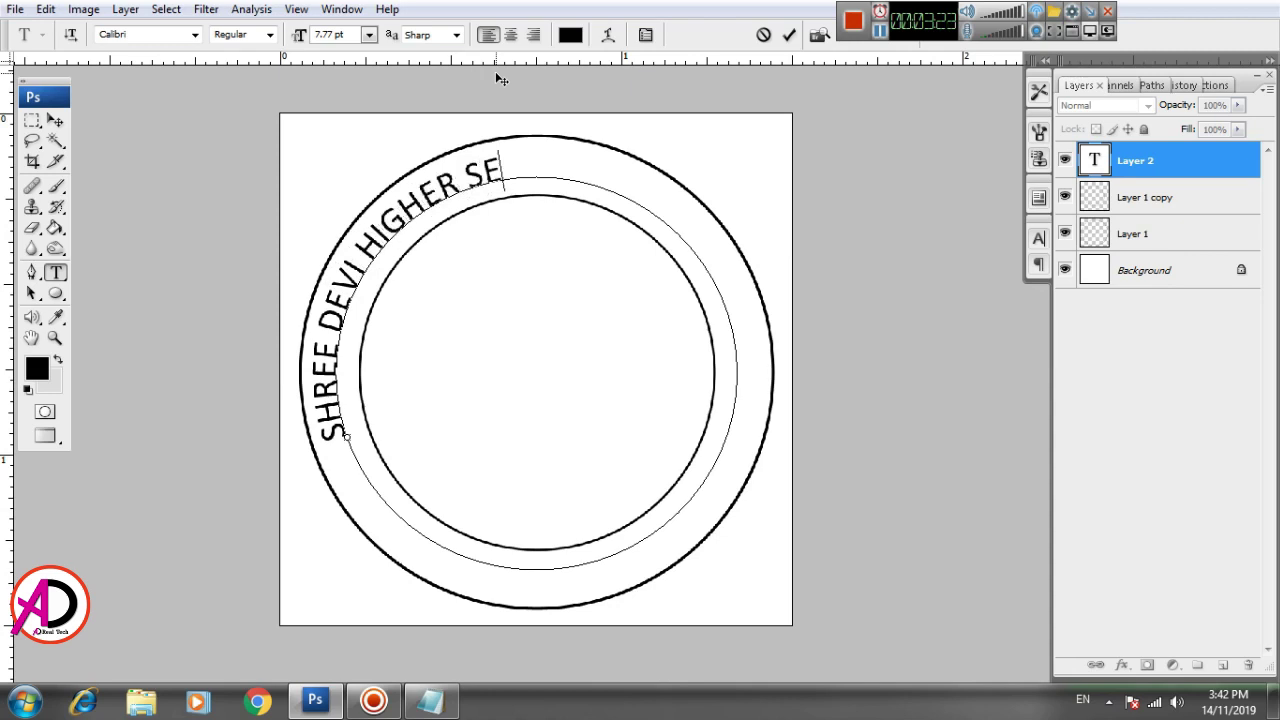
text(CONDARY)
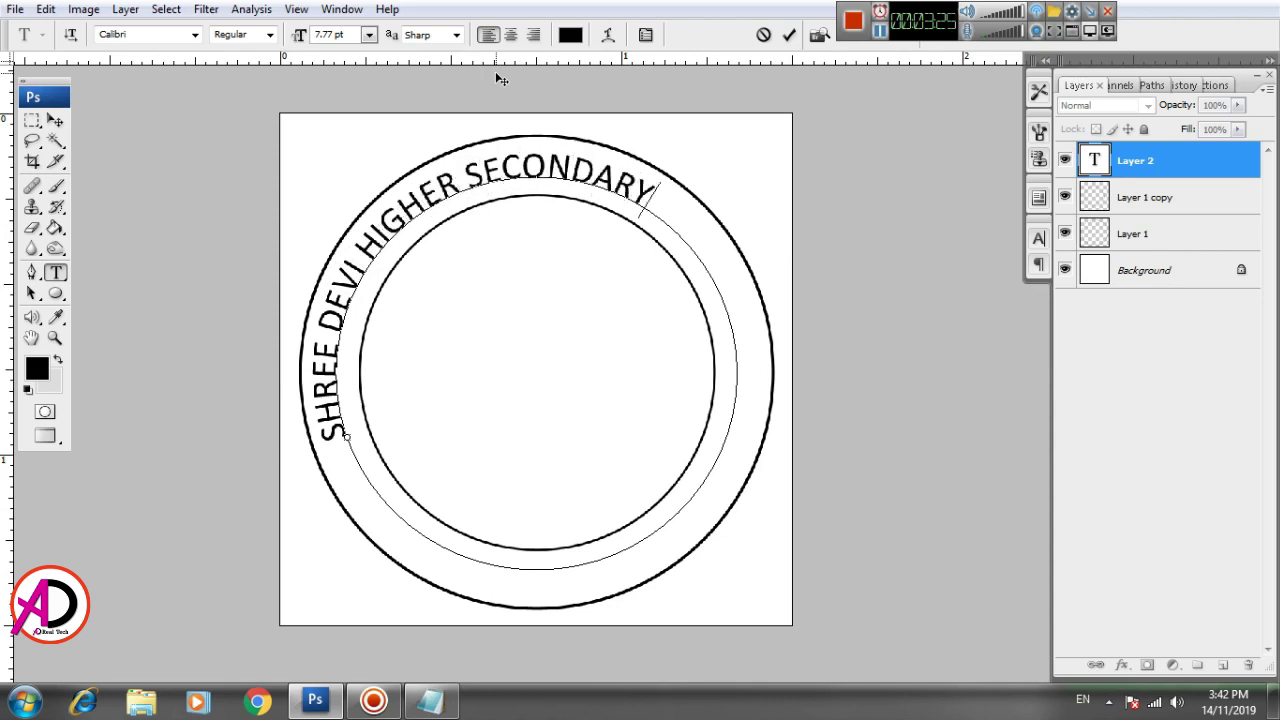
text( SCHOOL)
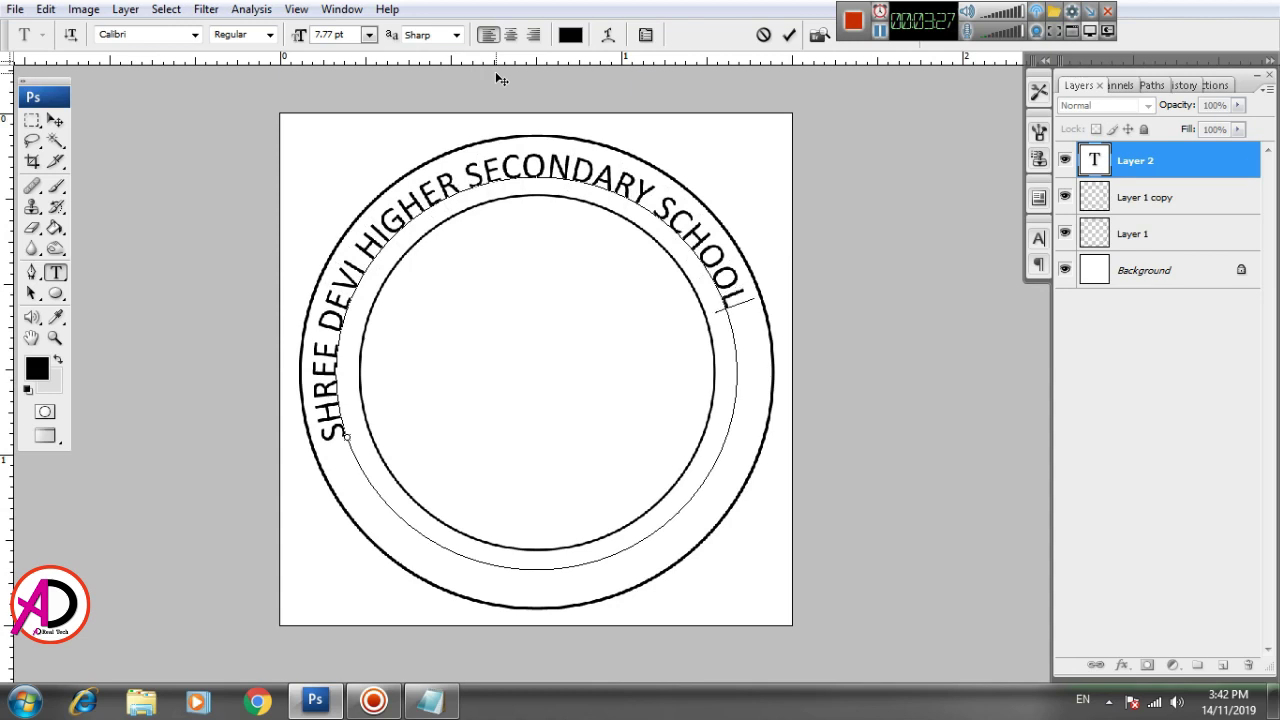
key(ctrl+a)
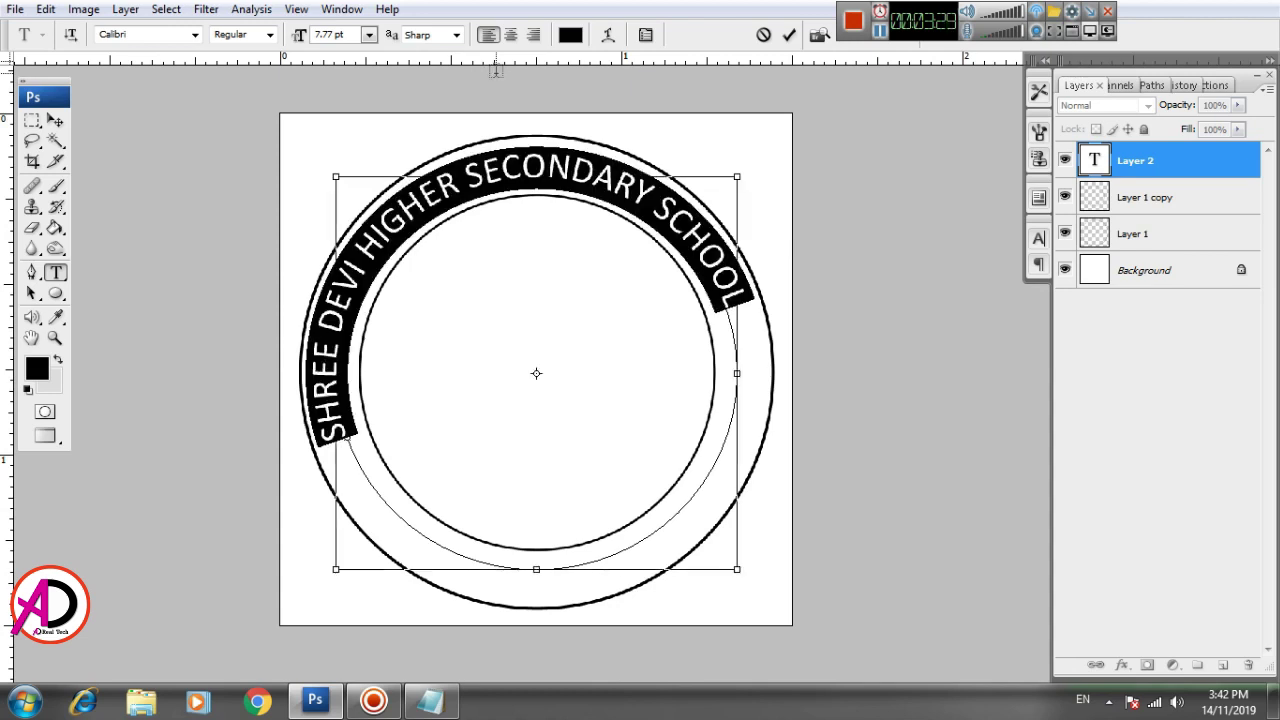
Enlarge the school name text and try sizes around 9.7 pt in the Character panel.
key(ctrl+shift+period)
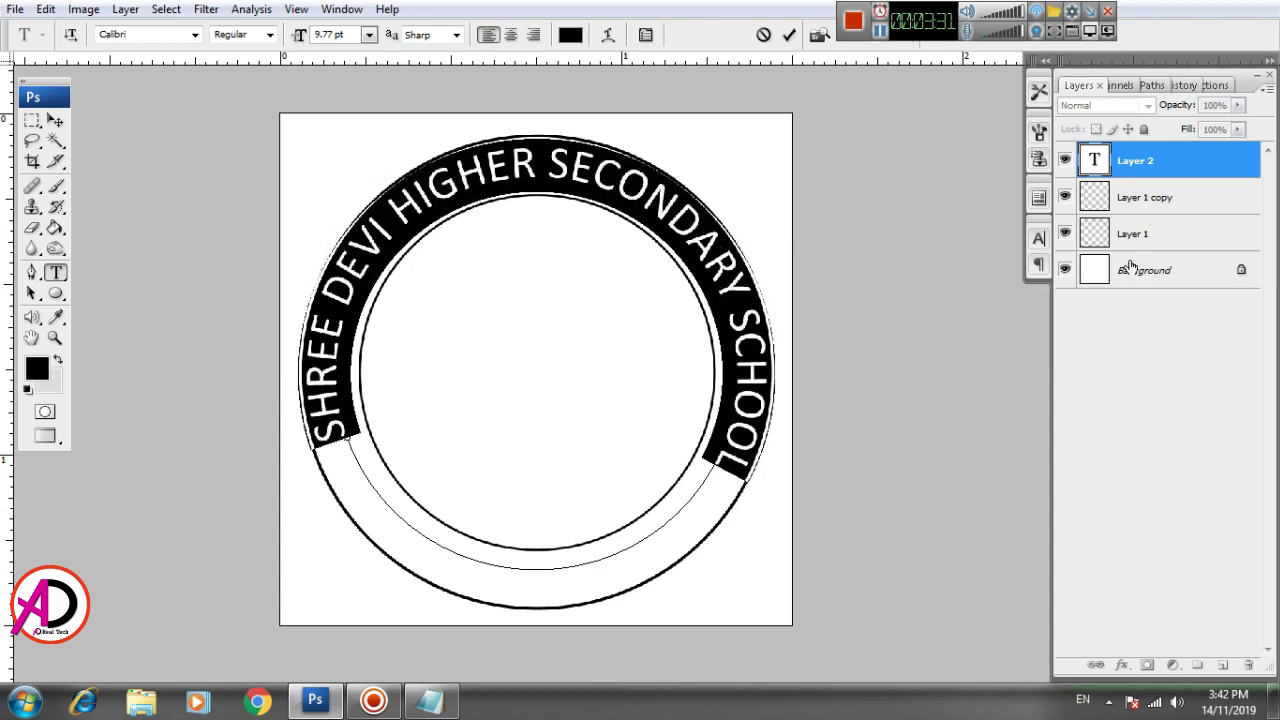
click(1039, 238)
click(893, 294)
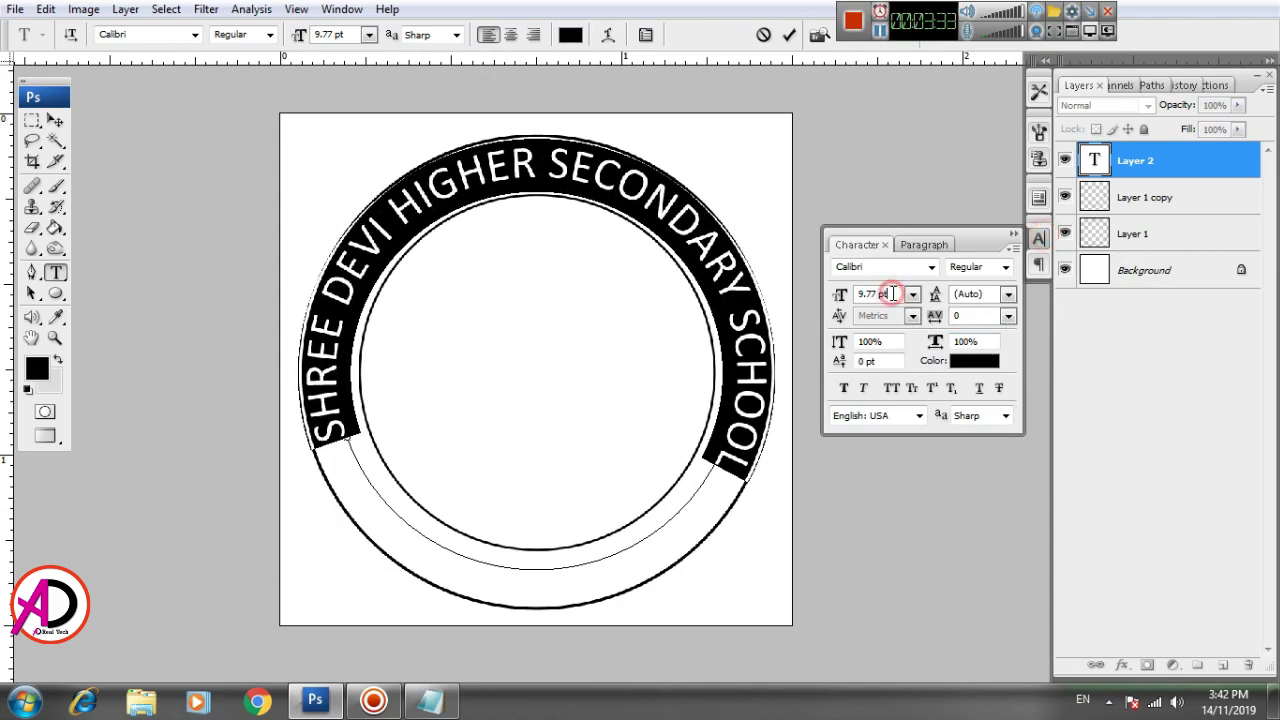
key(Down)
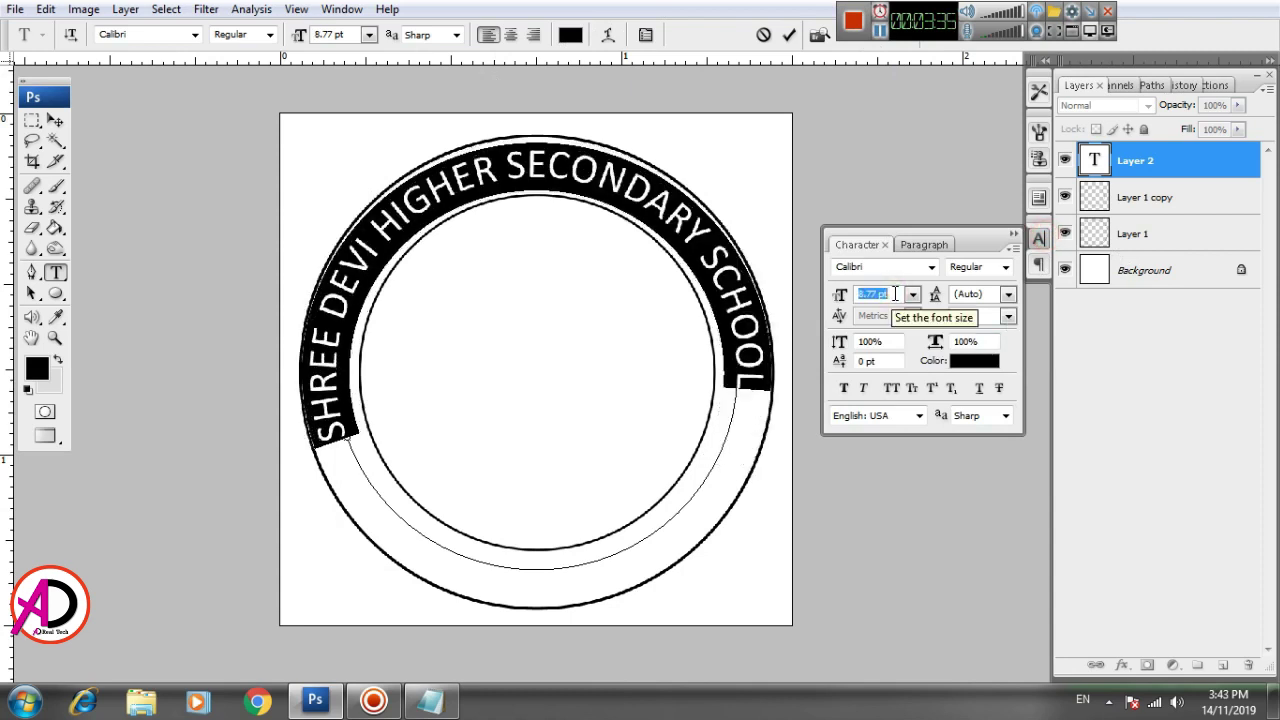
text(9)
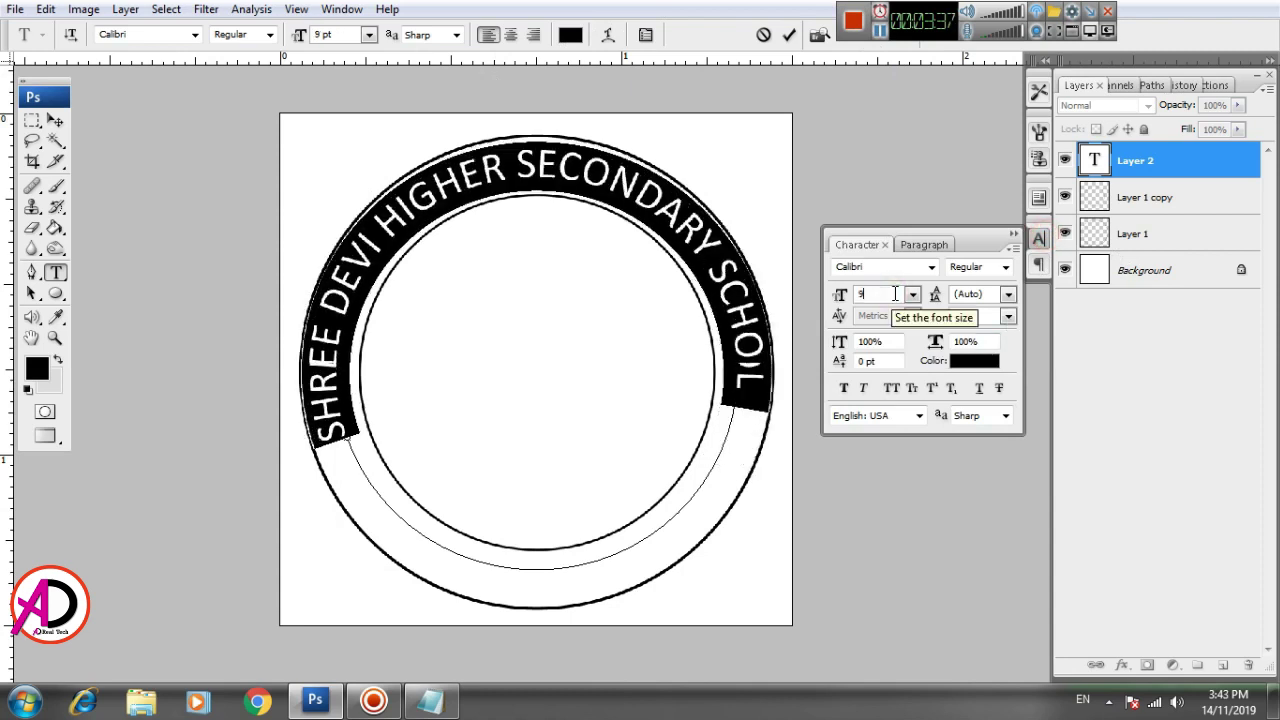
text(.8)
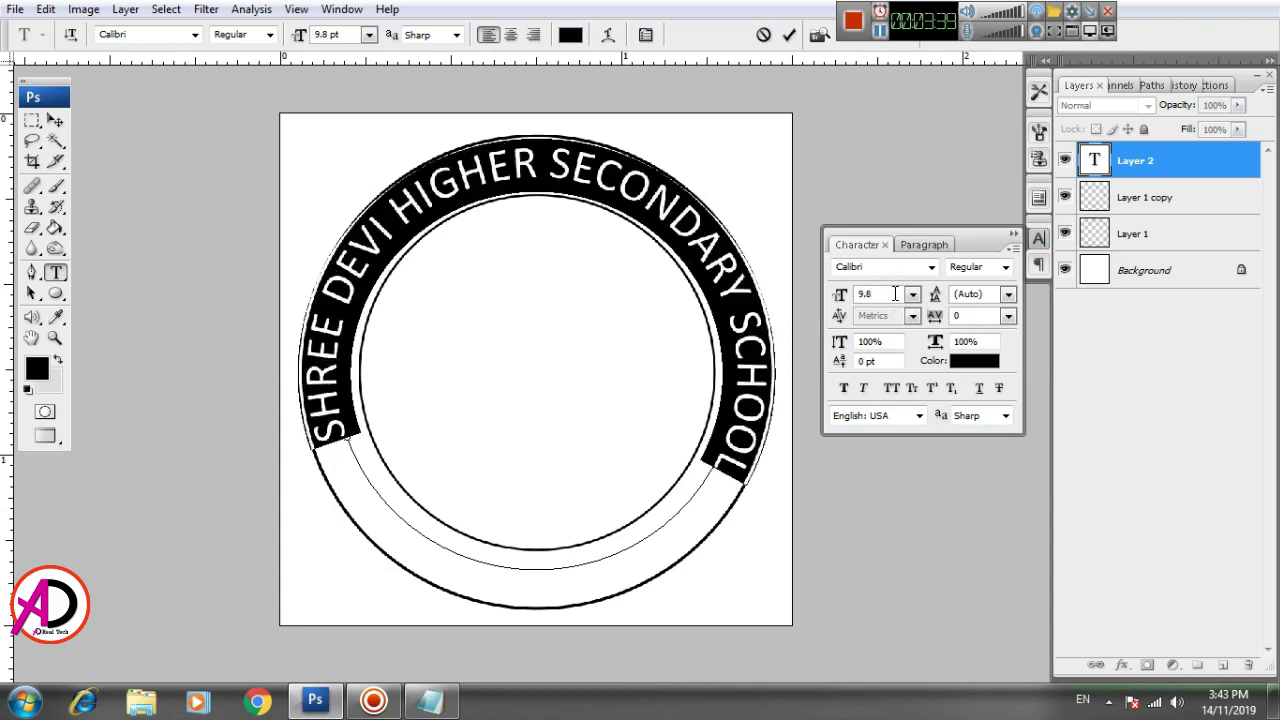
text(7)
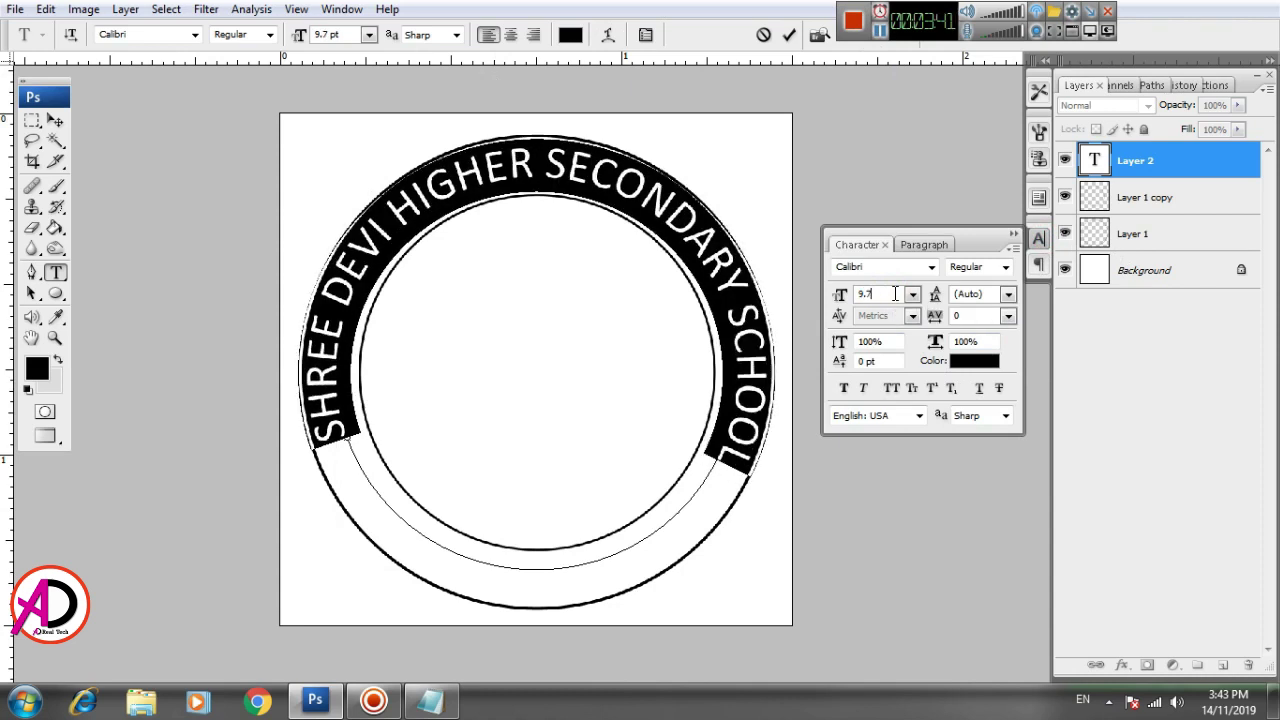
text(7)
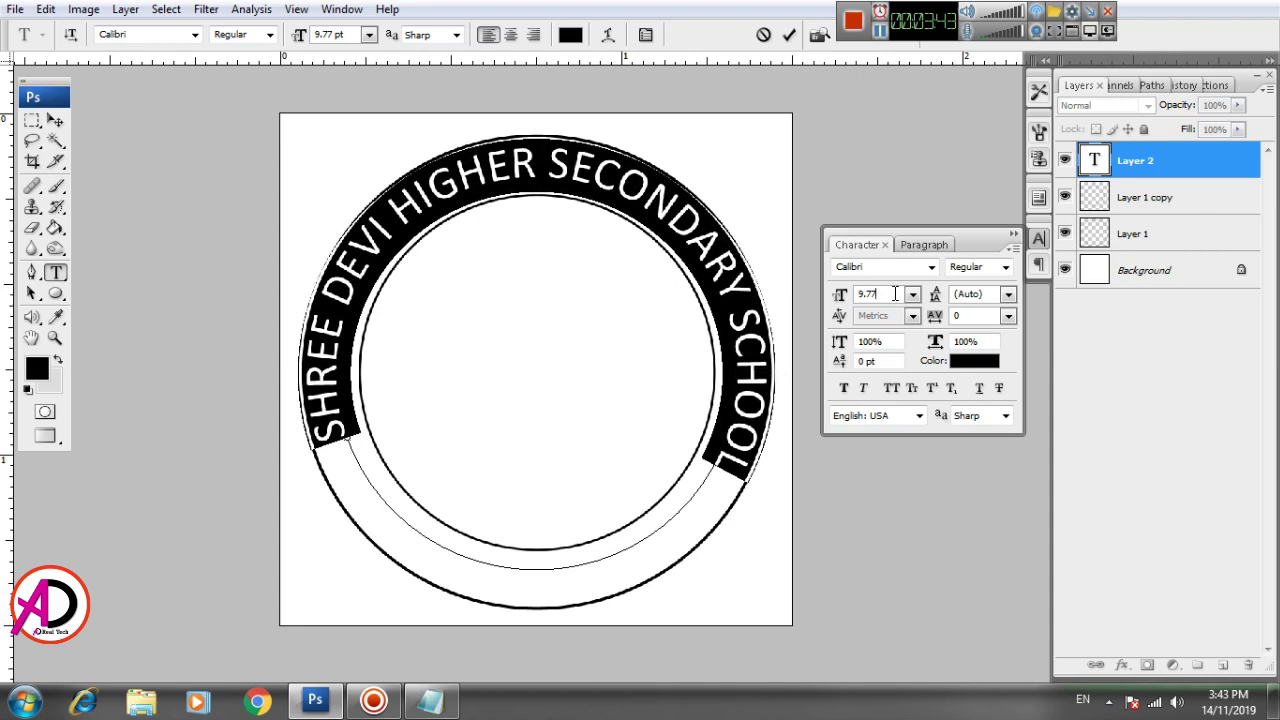
key(BackSpace)
text(2)
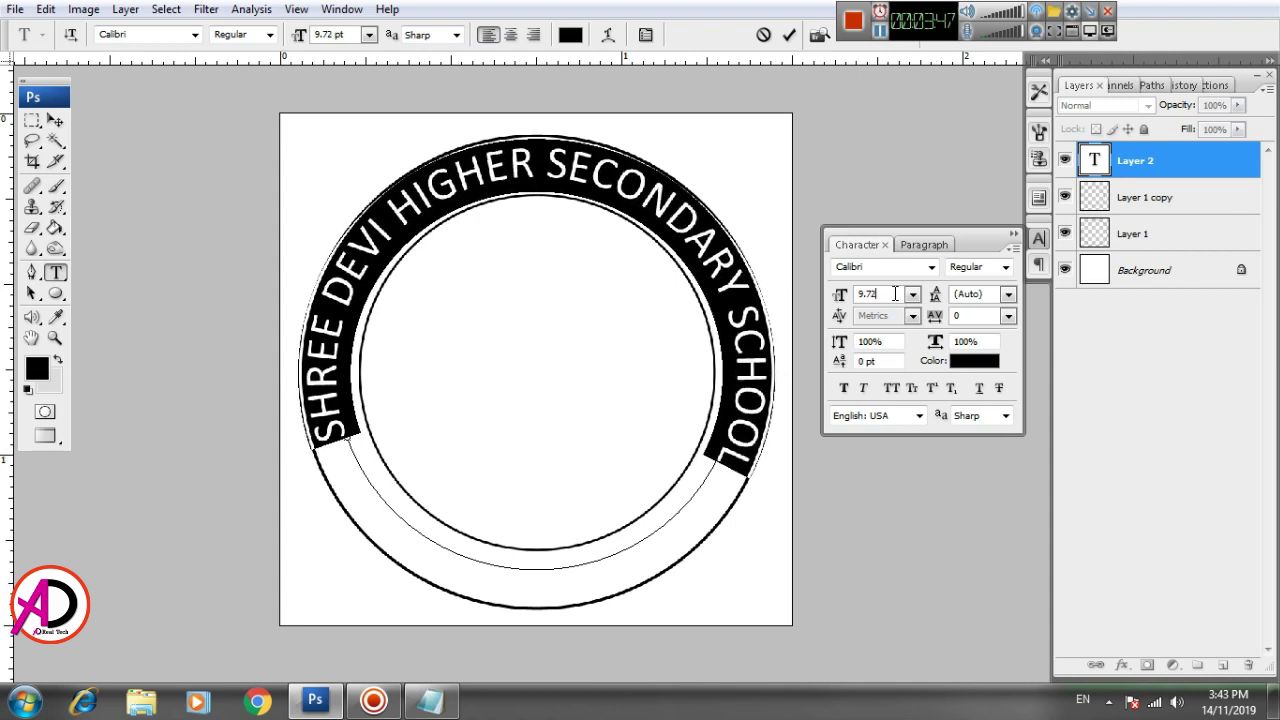
key(BackSpace)
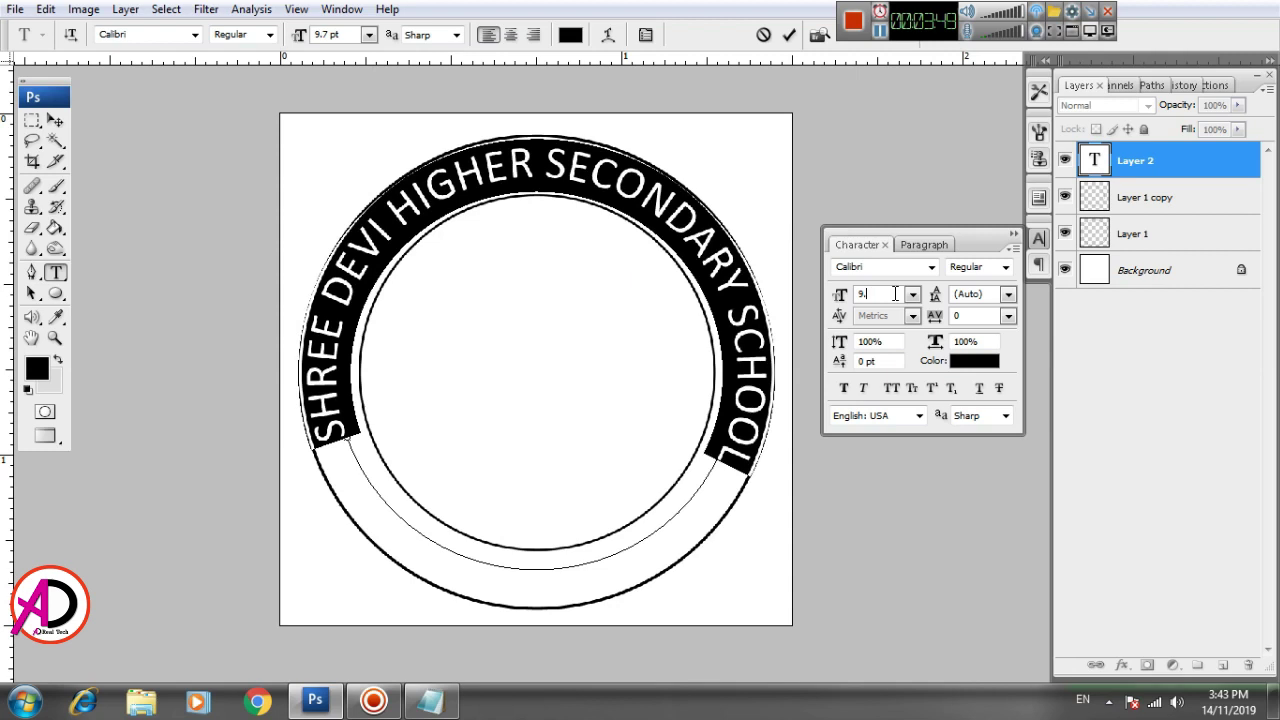
text(6)
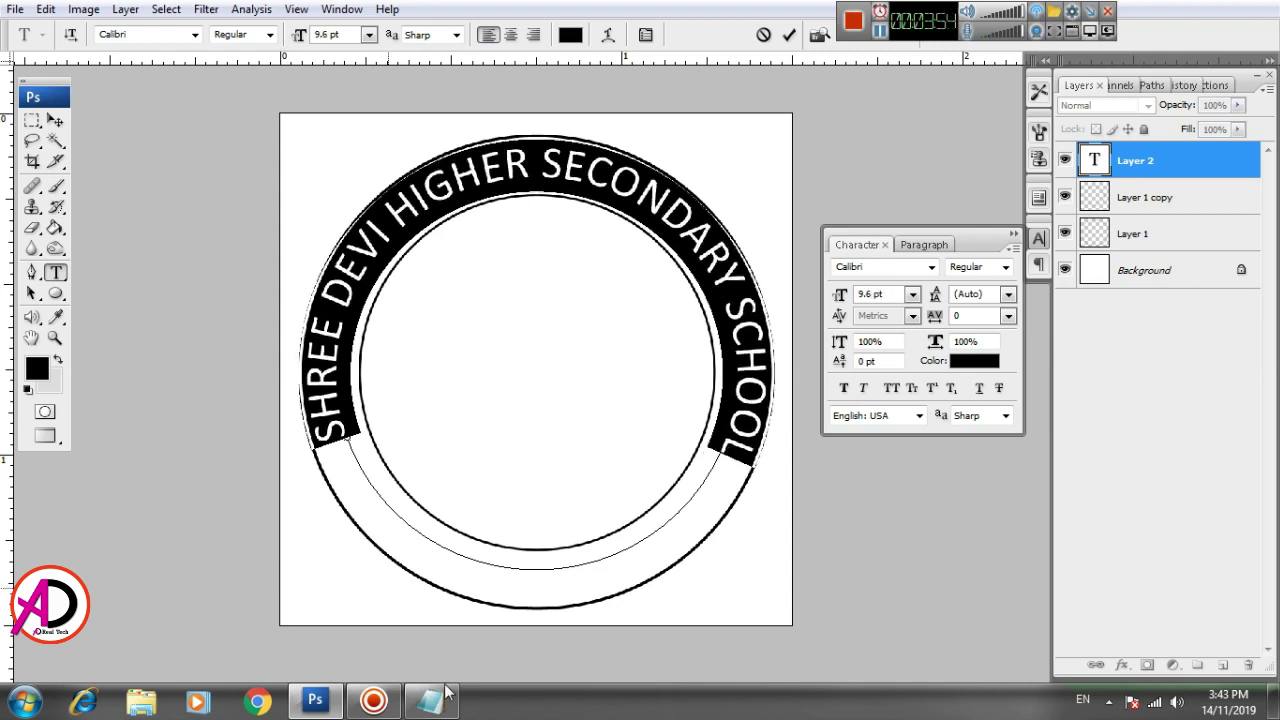
Turn on Faux Bold and set the school name's font size to 9 pt.
click(843, 387)
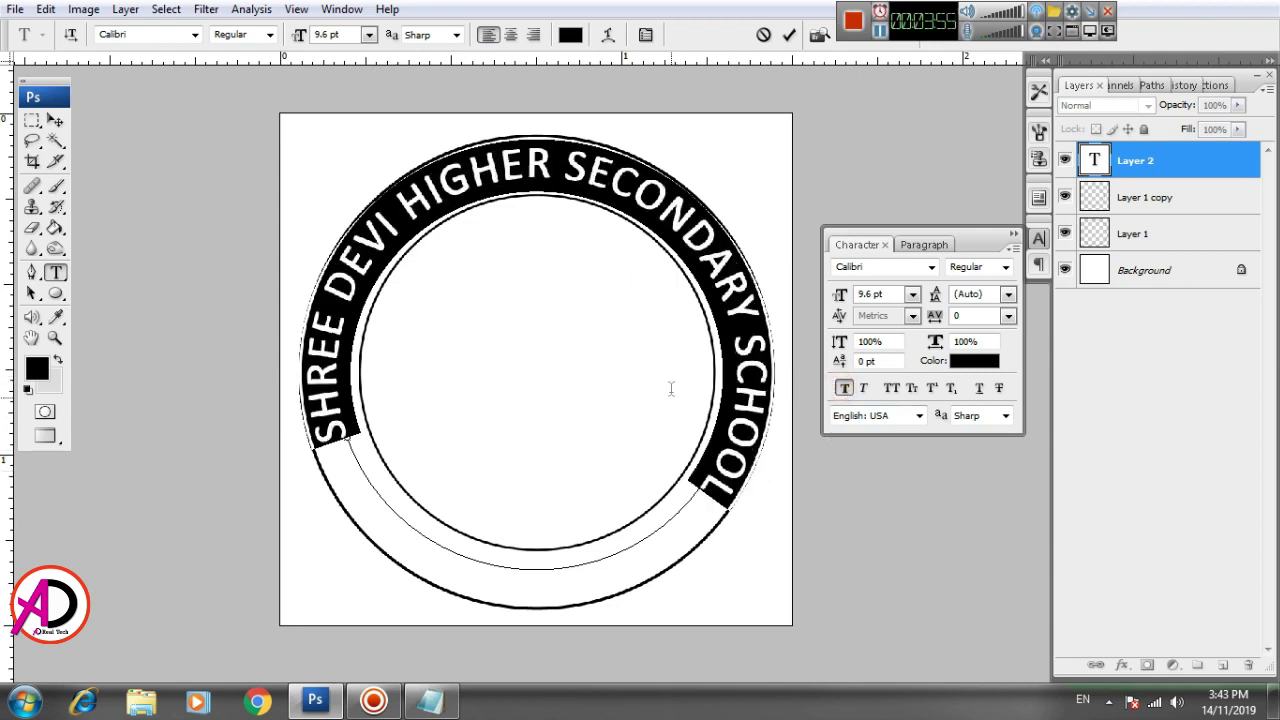
click(841, 295)
text(9.2)
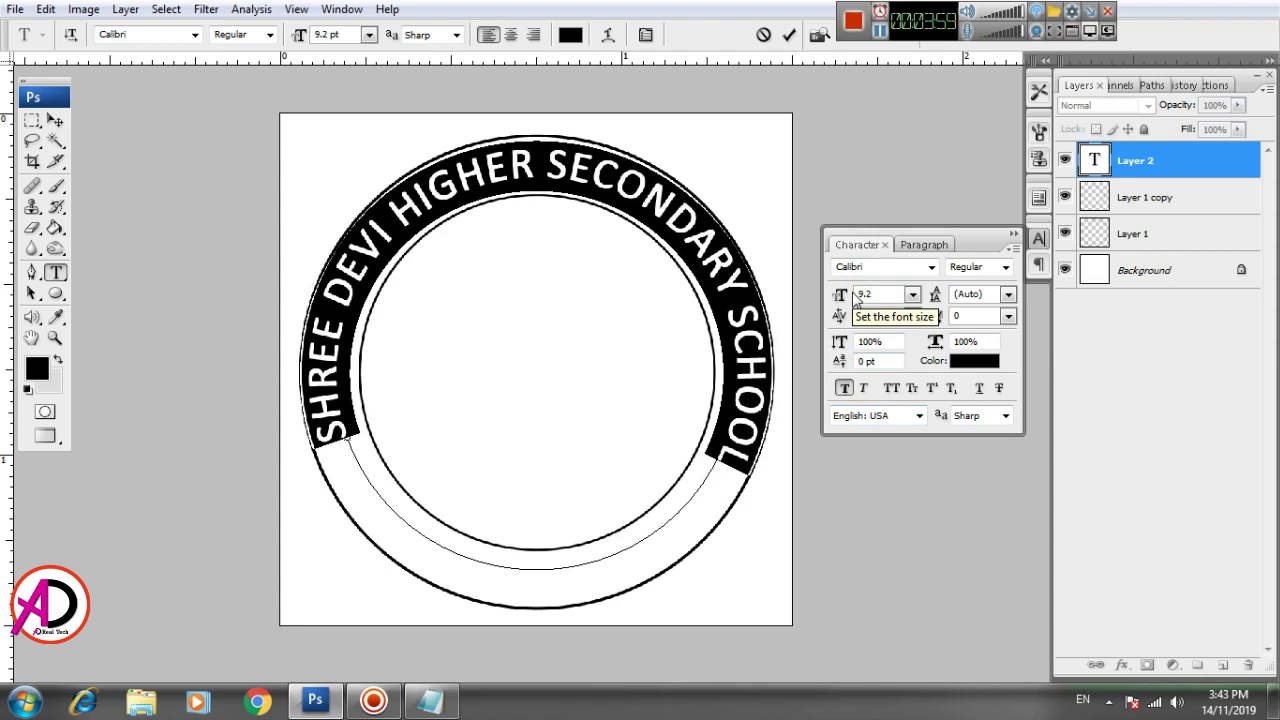
key(BackSpace)
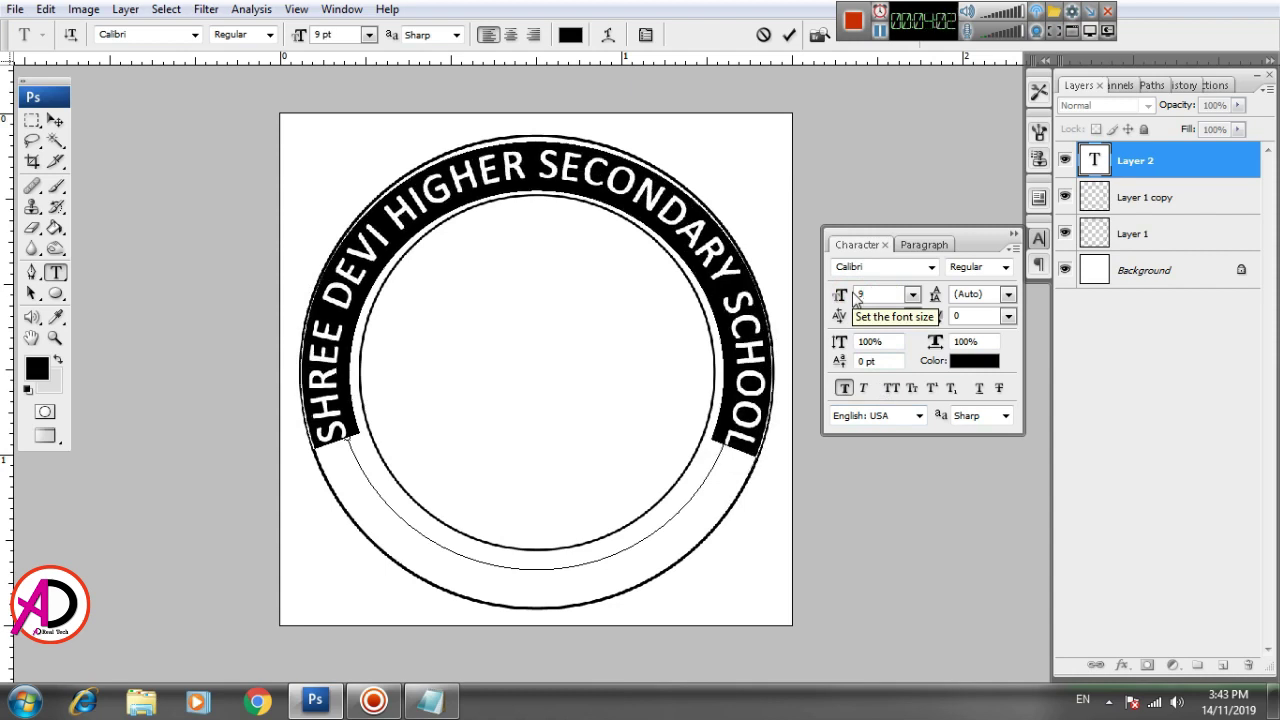
key(Return)
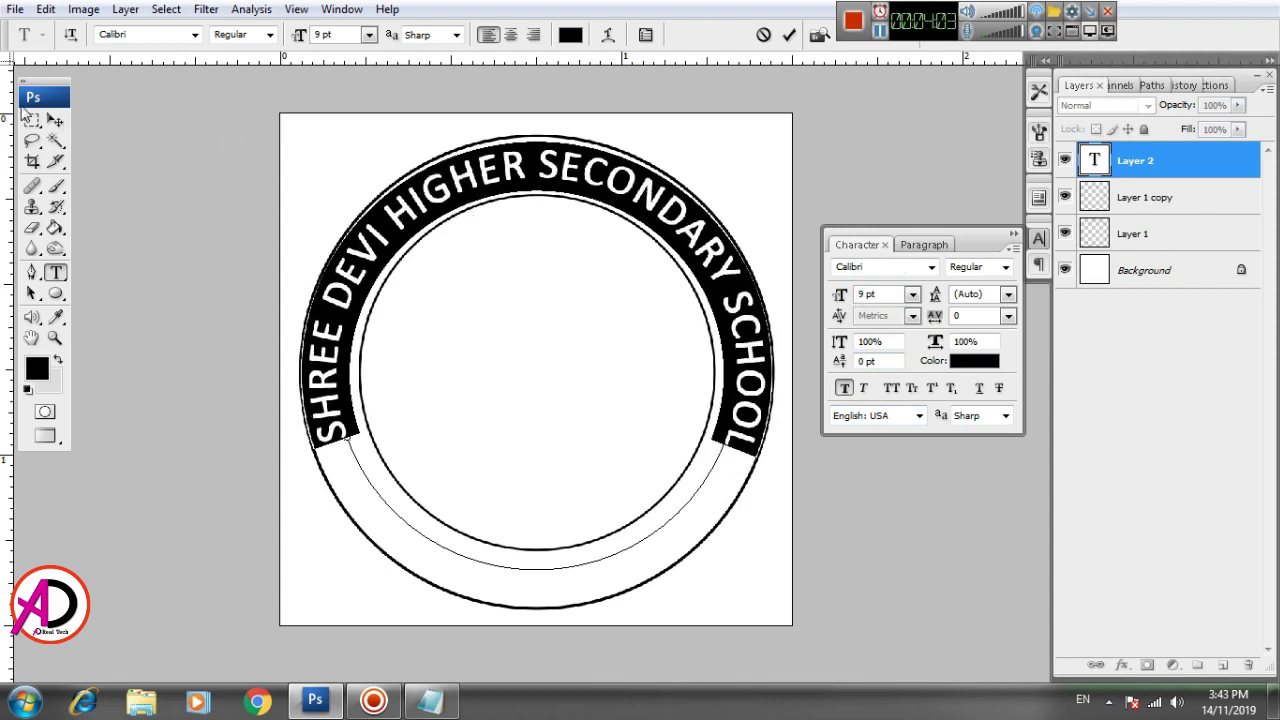
Commit the curved school name text and reselect its text layer.
click(55, 120)
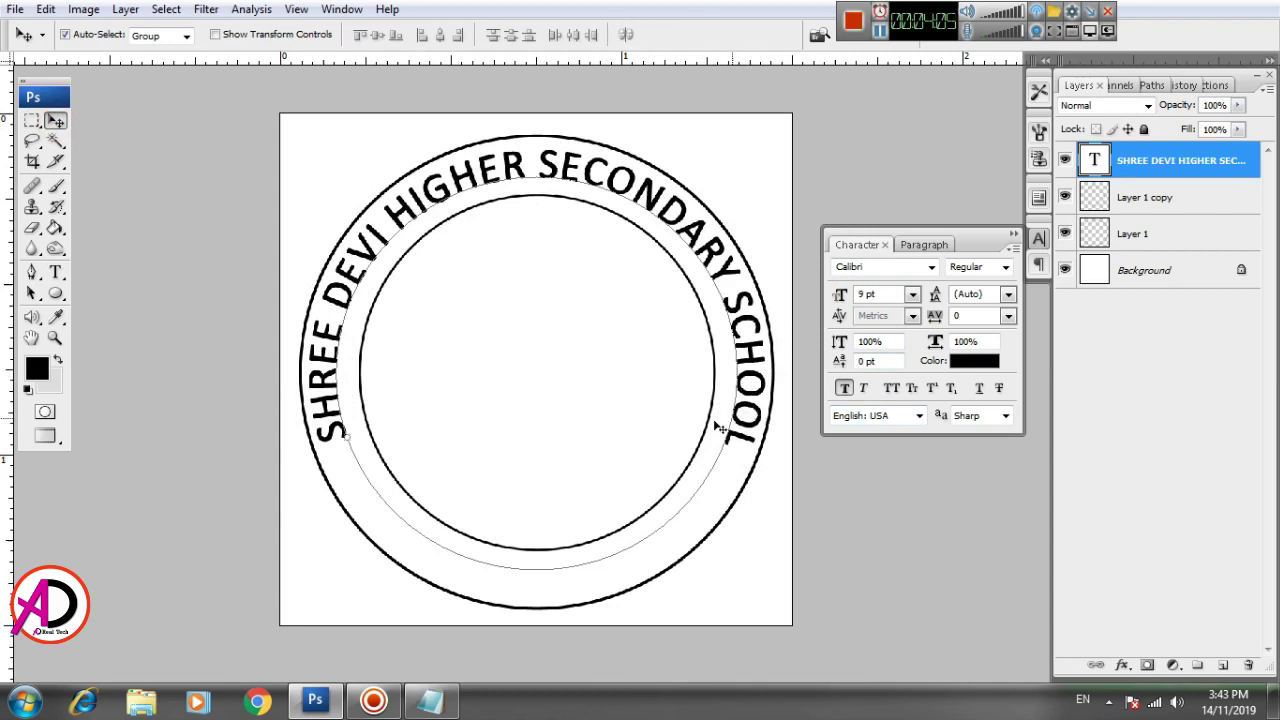
click(760, 525)
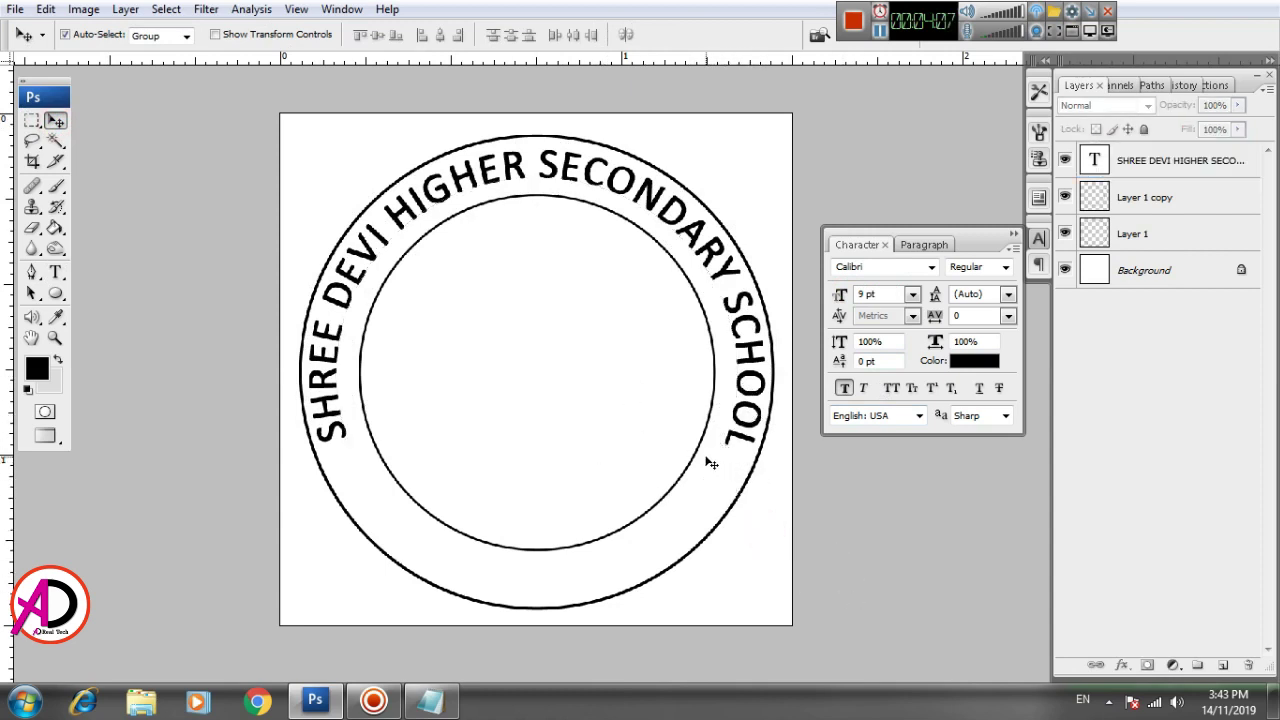
click(46, 9)
click(389, 391)
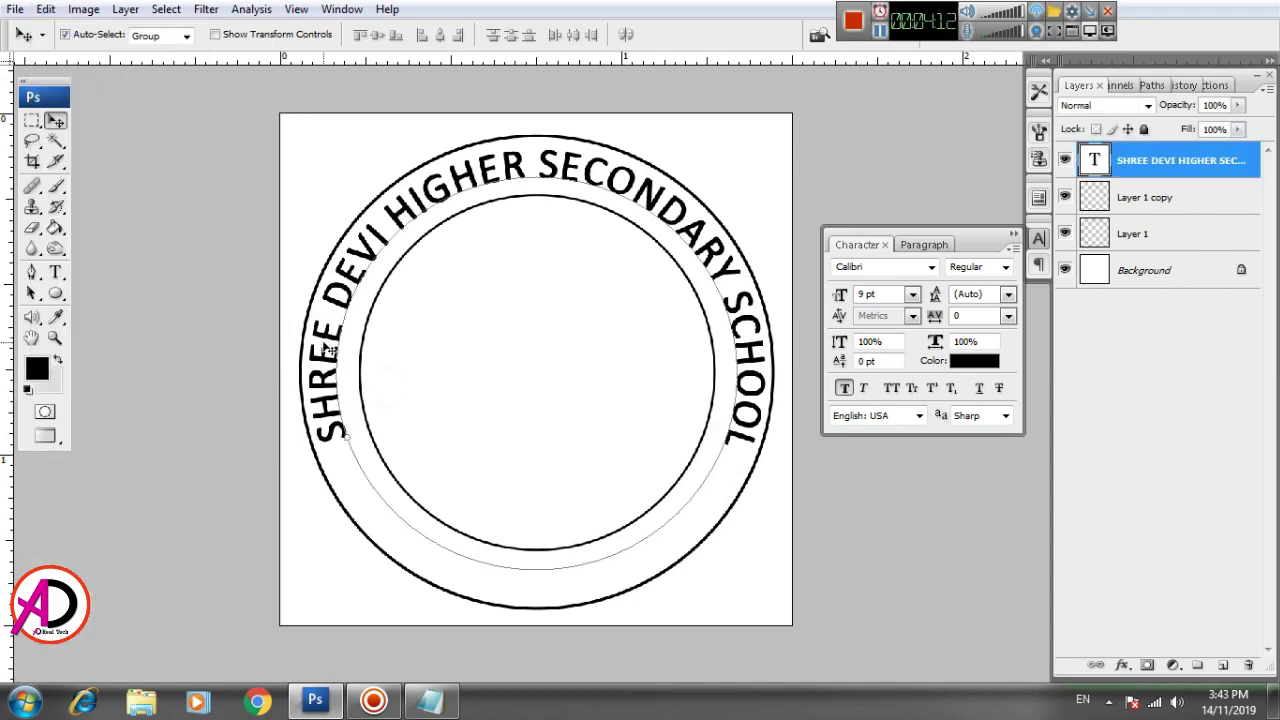
click(46, 9)
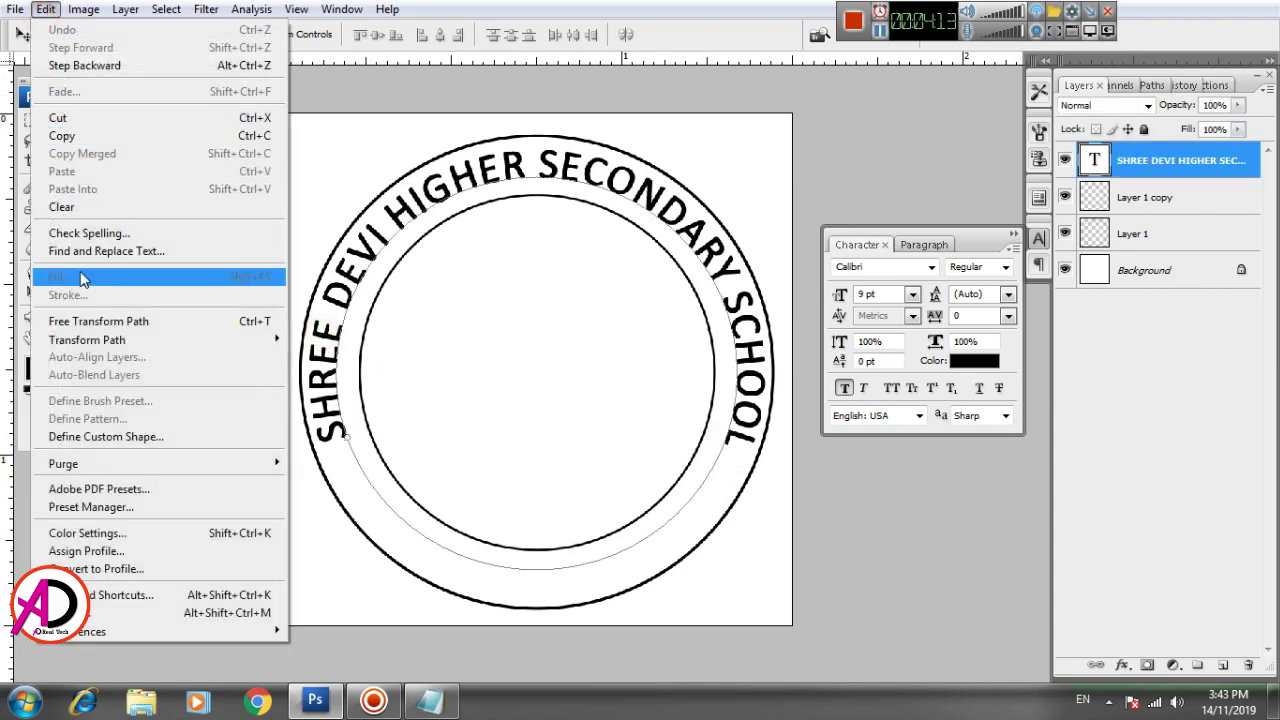
Narrow the circular text path to about 96.7% width with Free Transform Path.
click(108, 321)
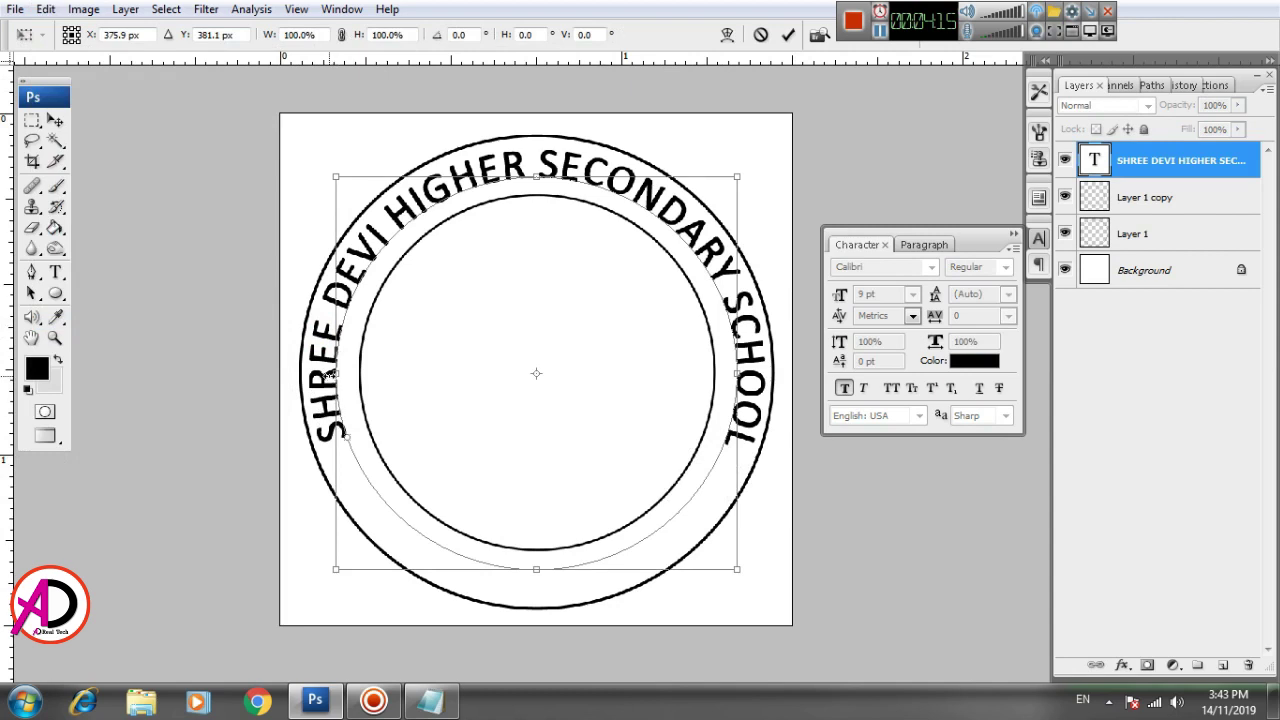
drag(330, 373, 338, 373)
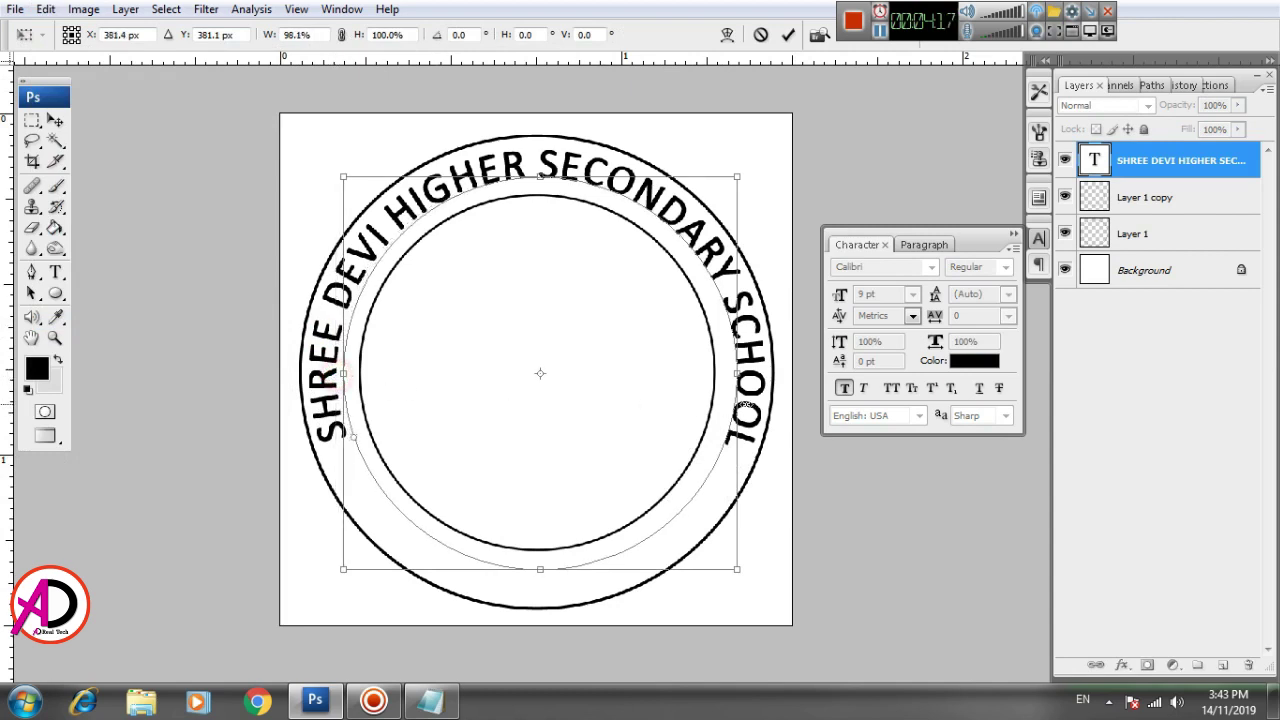
drag(741, 375, 735, 375)
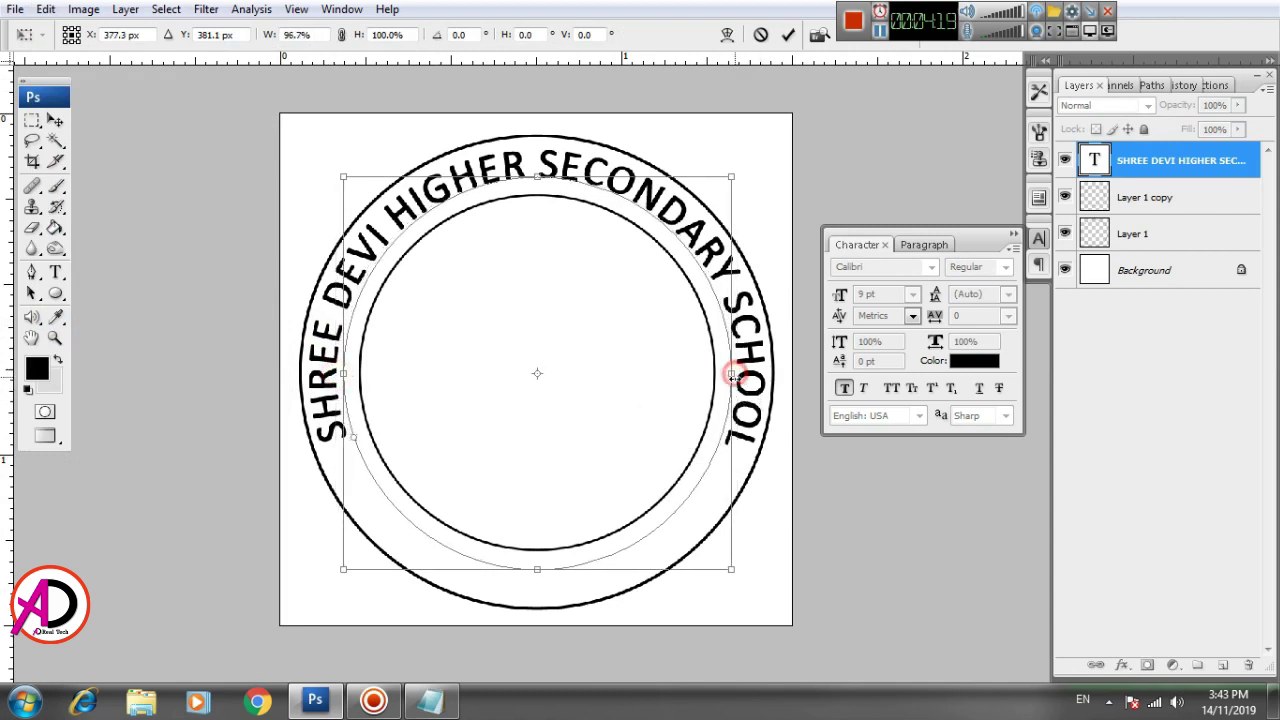
key(Return)
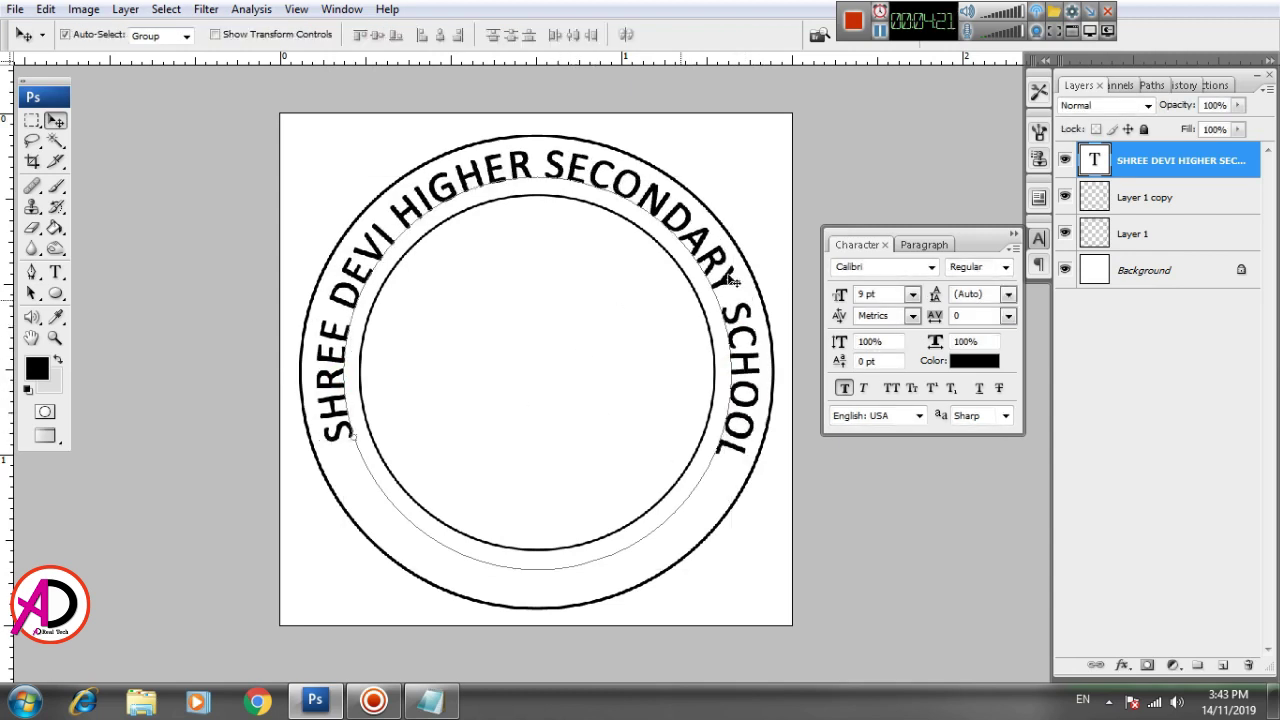
click(738, 184)
click(744, 186)
click(737, 579)
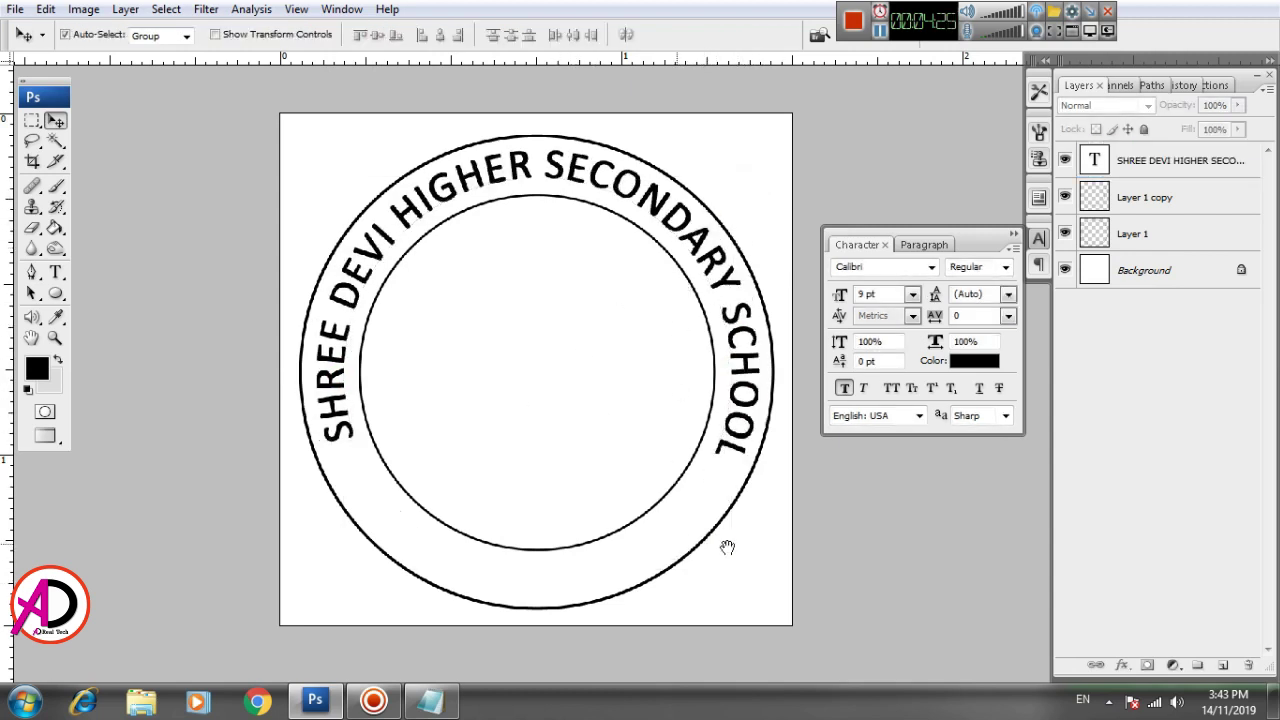
drag(728, 543, 699, 502)
scroll(569, 389, down, 1)
scroll(574, 417, down, 1)
scroll(574, 417, up, 2)
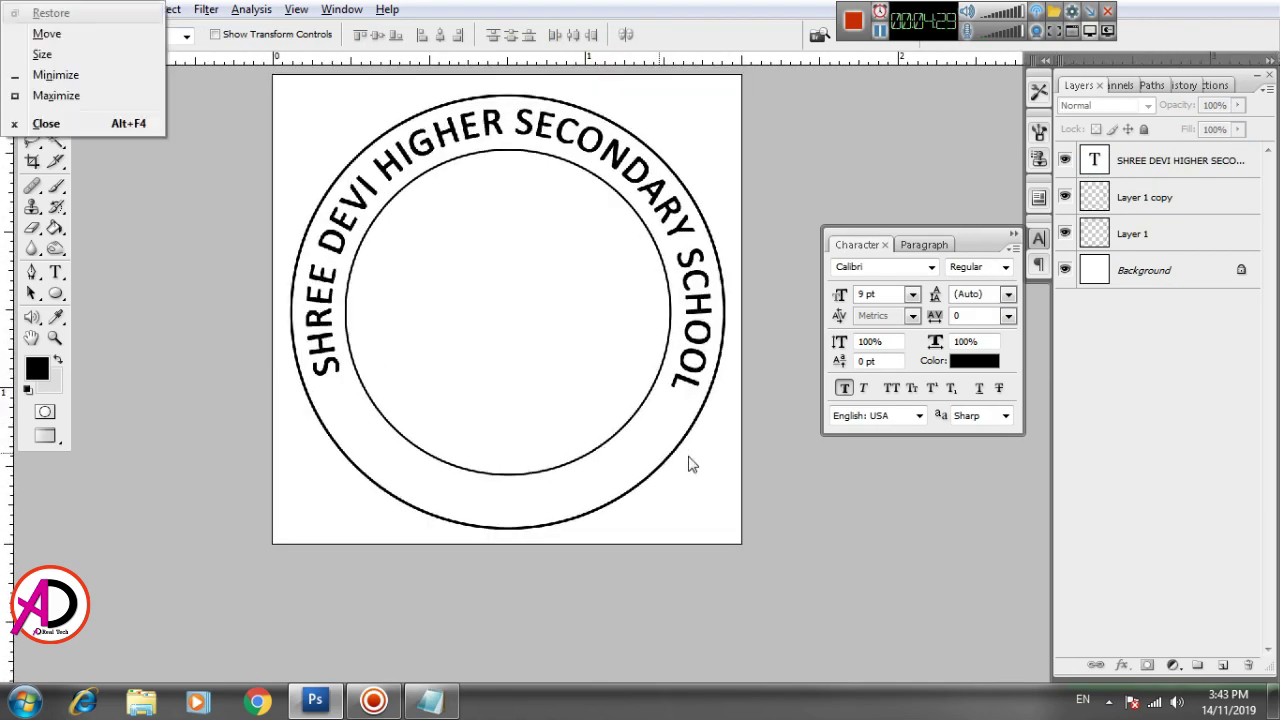
drag(715, 465, 673, 465)
scroll(670, 466, up, 1)
scroll(670, 466, down, 1)
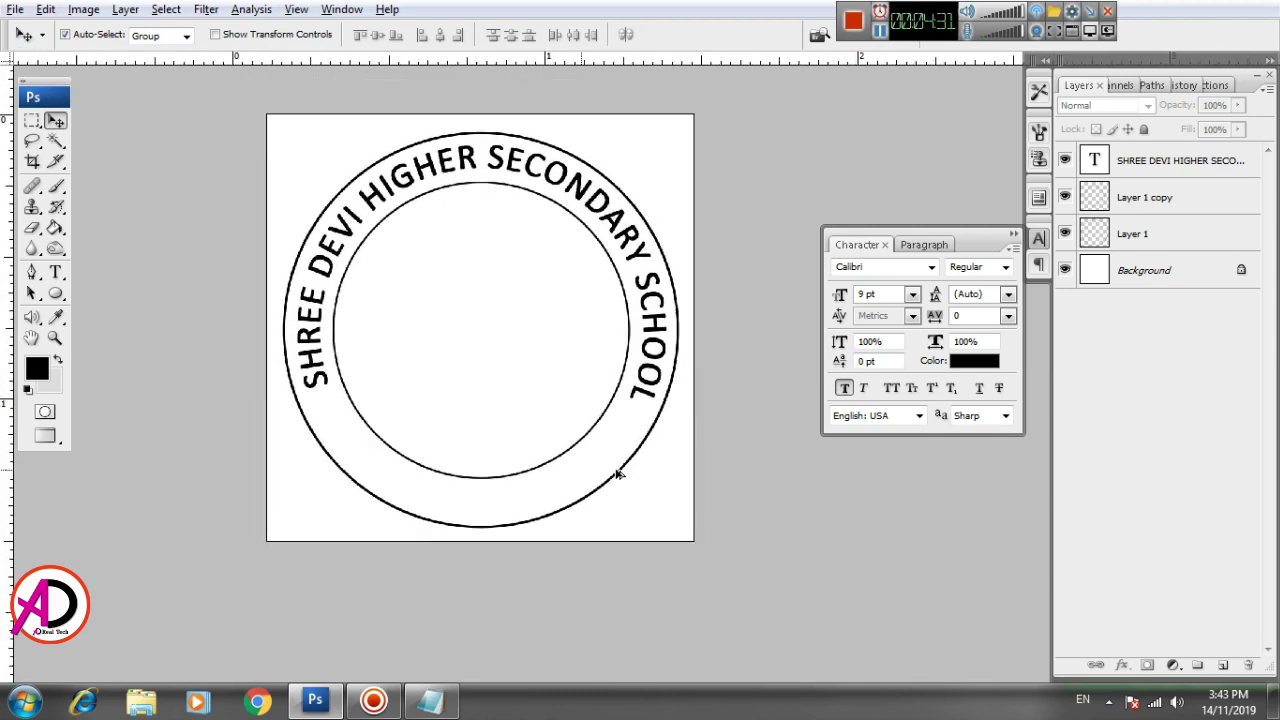
scroll(680, 490, up, 1)
key(alt+space)
key(Escape)
scroll(607, 464, up, 1)
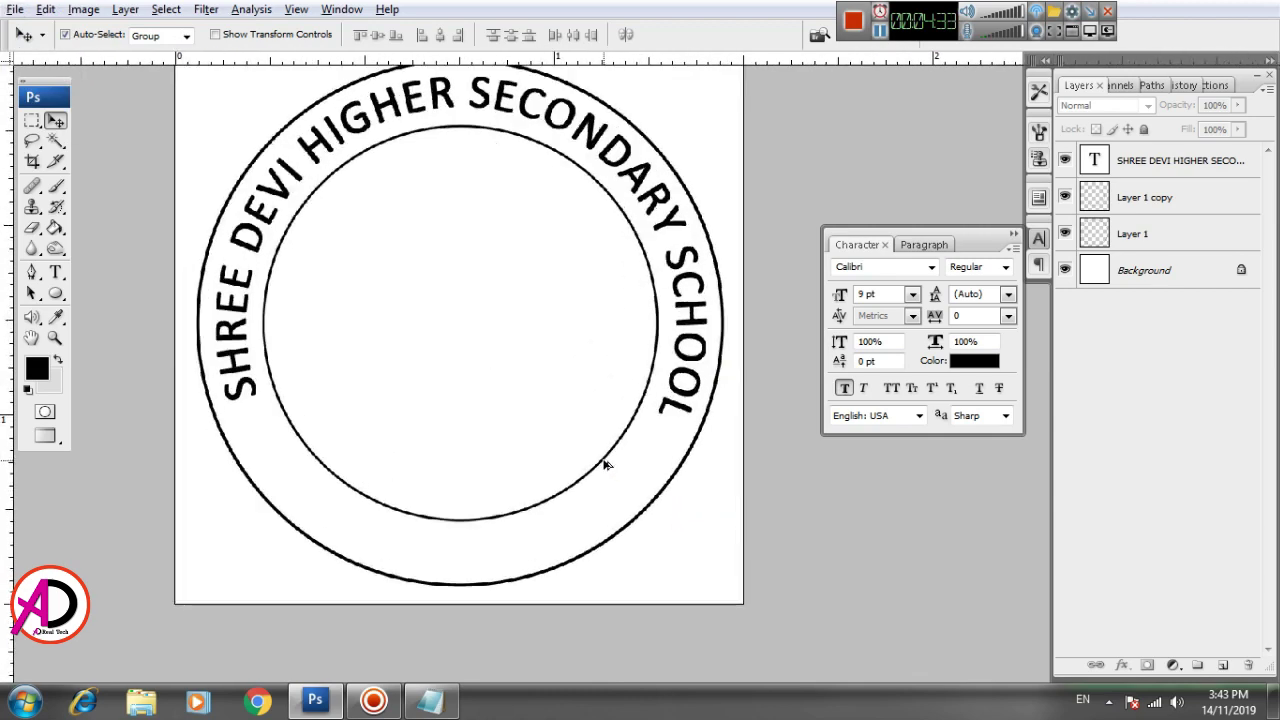
scroll(607, 464, down, 1)
scroll(640, 475, up, 1)
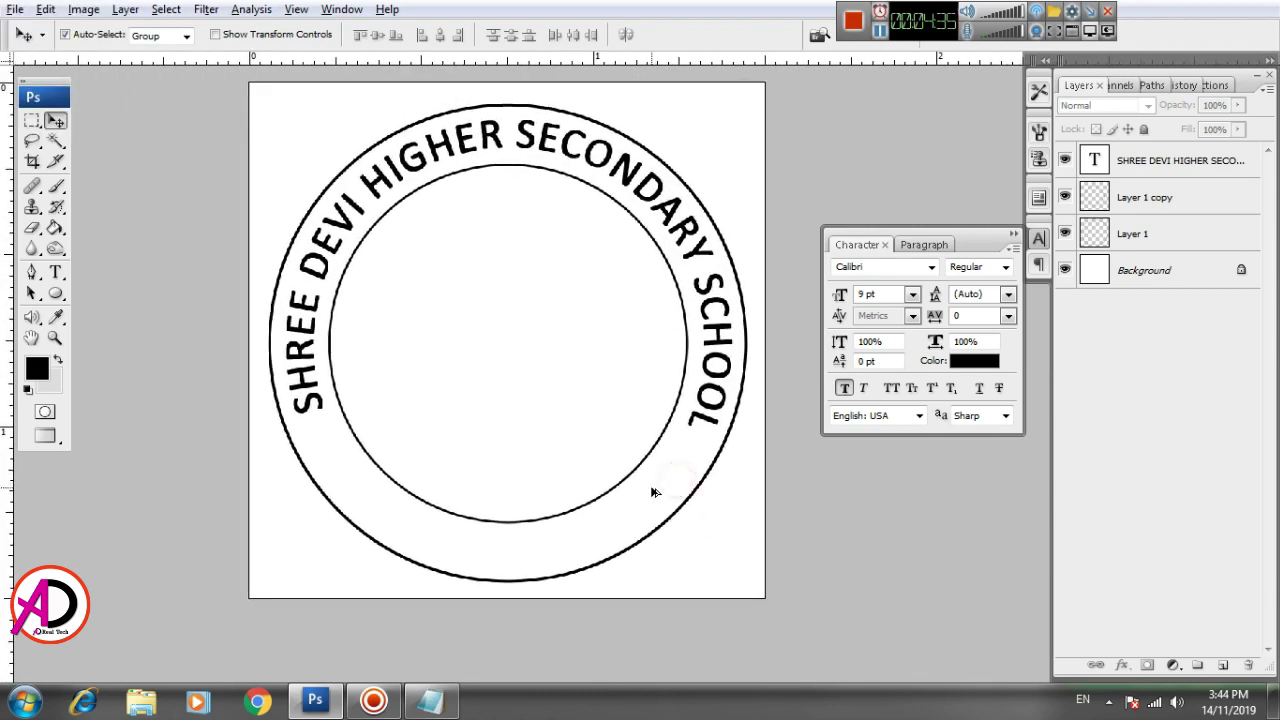
scroll(751, 531, down, 1)
scroll(751, 531, up, 1)
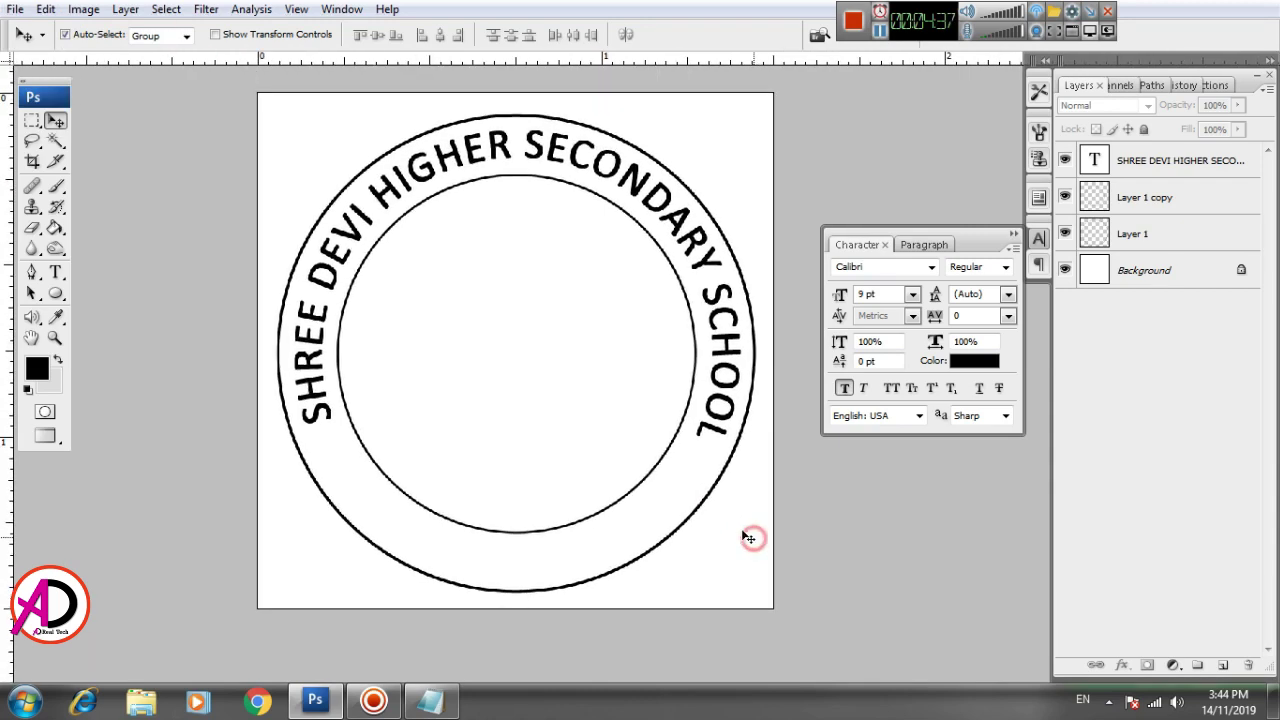
scroll(515, 478, up, 1)
scroll(515, 478, down, 1)
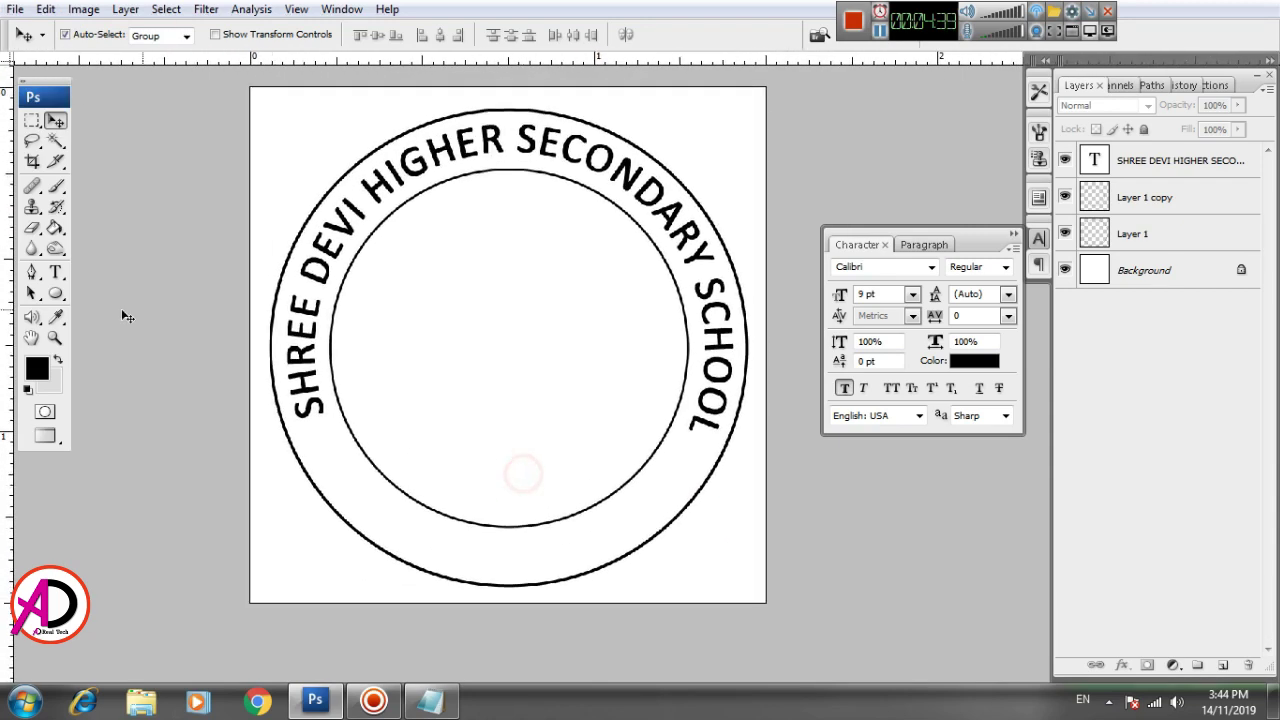
Hide both ring layers and the school-name text, then draw a large circular path on the blank canvas.
click(55, 292)
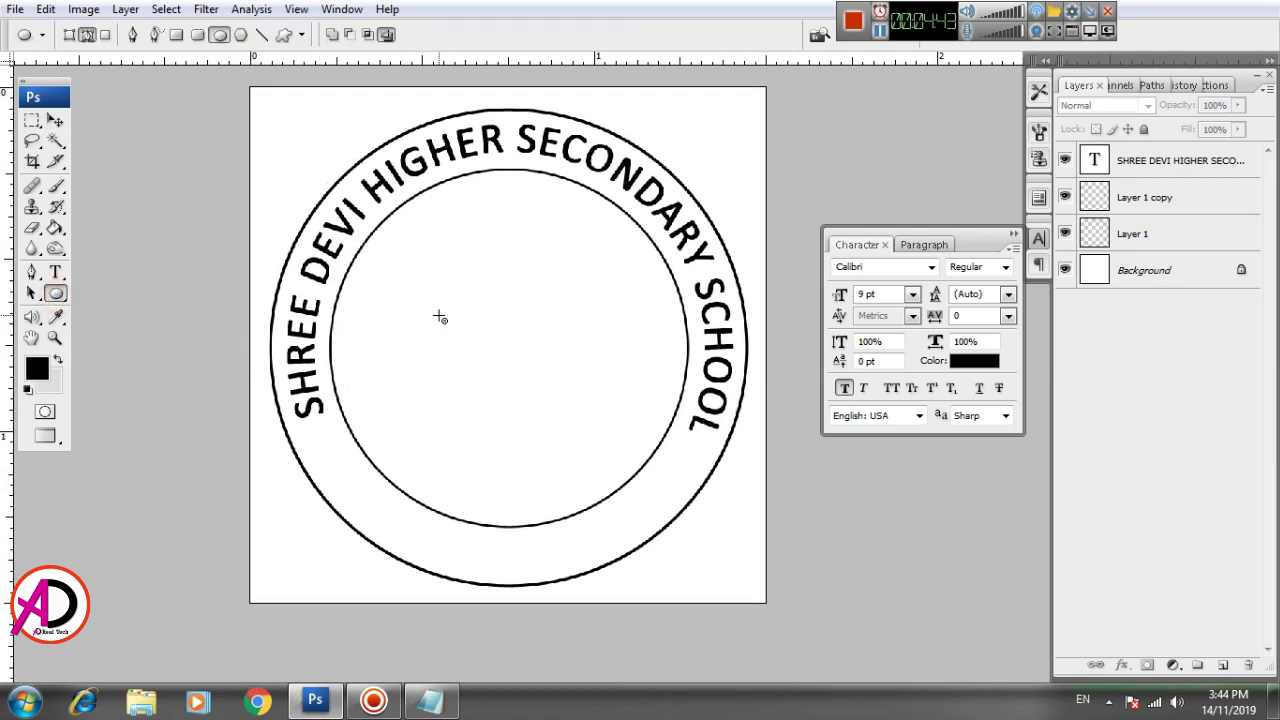
click(1065, 233)
click(1065, 197)
click(1065, 160)
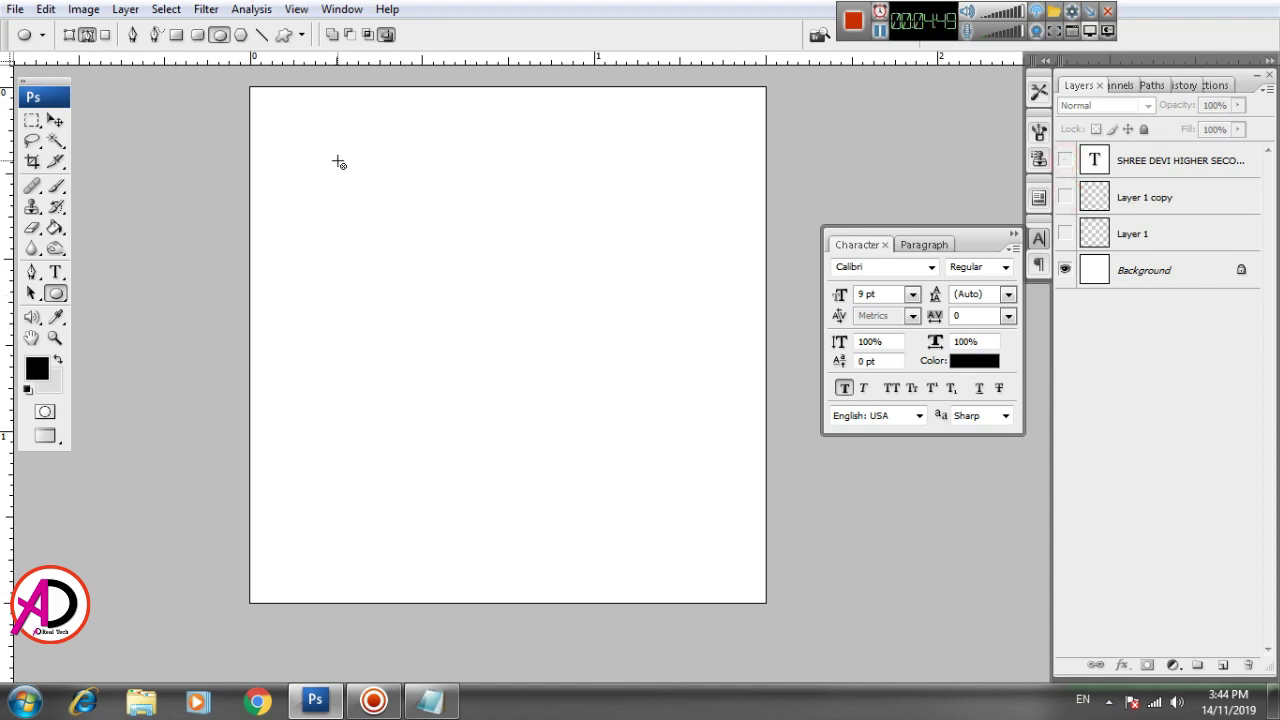
drag(330, 157, 718, 532)
click(56, 273)
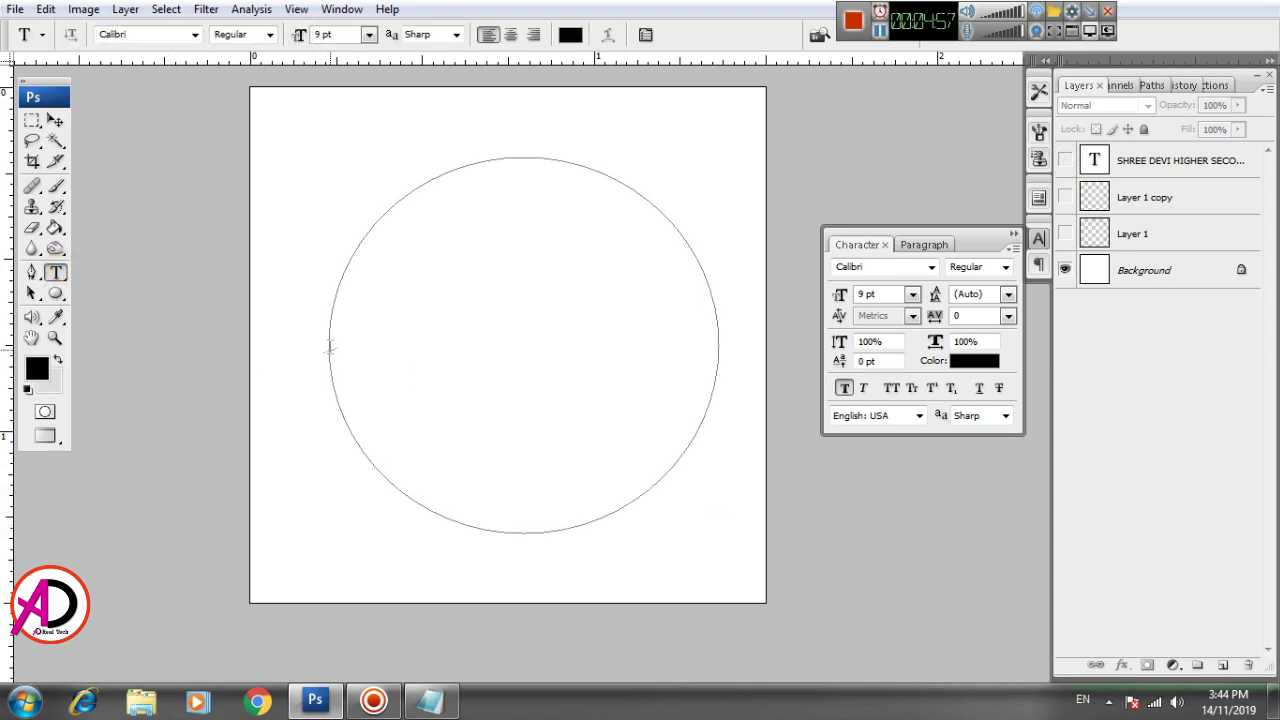
Type 'Birtamode -4, Jhapa' as text along the circle path, correcting stray letters.
click(330, 348)
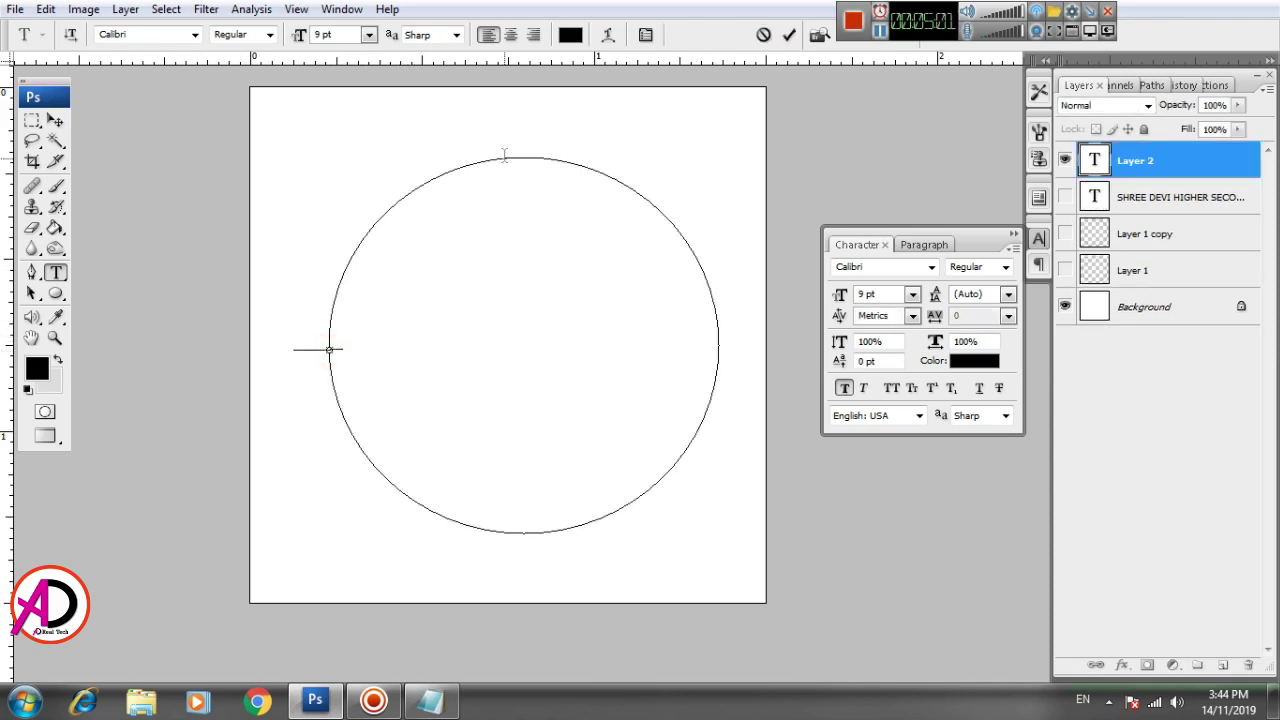
text(b)
key(BackSpace)
text(b)
key(BackSpace)
text(Birta)
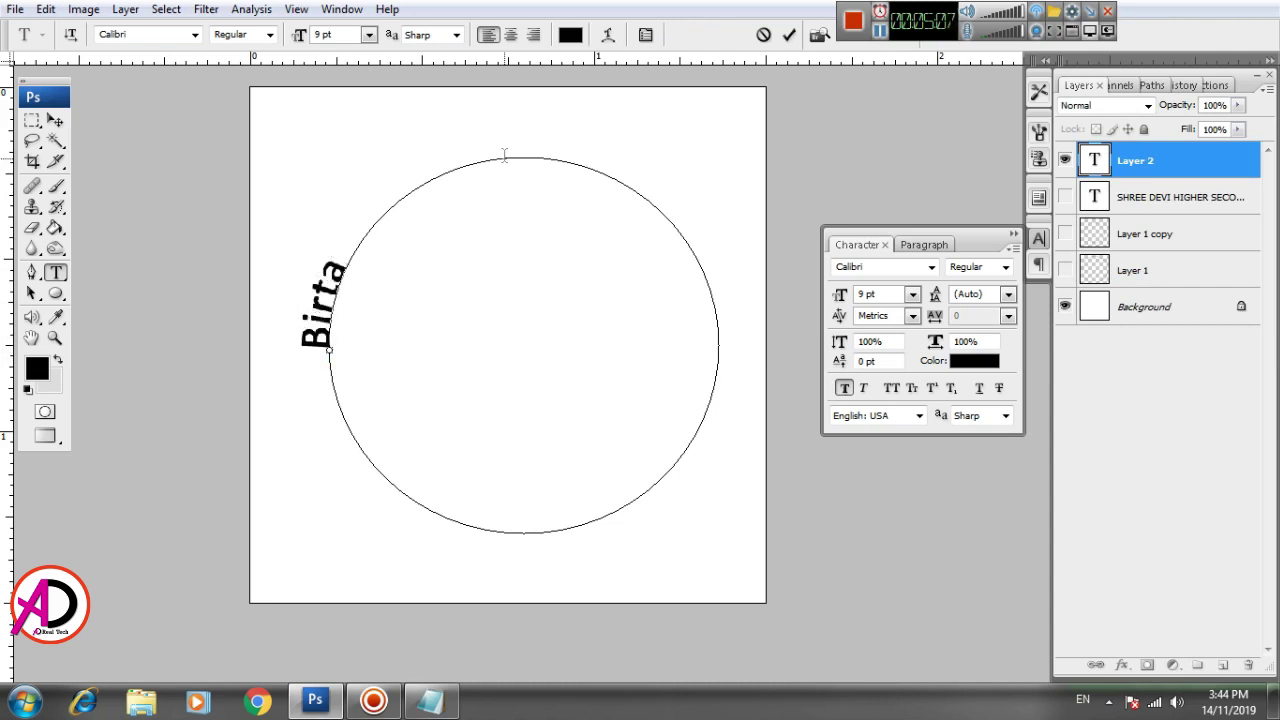
text(mode)
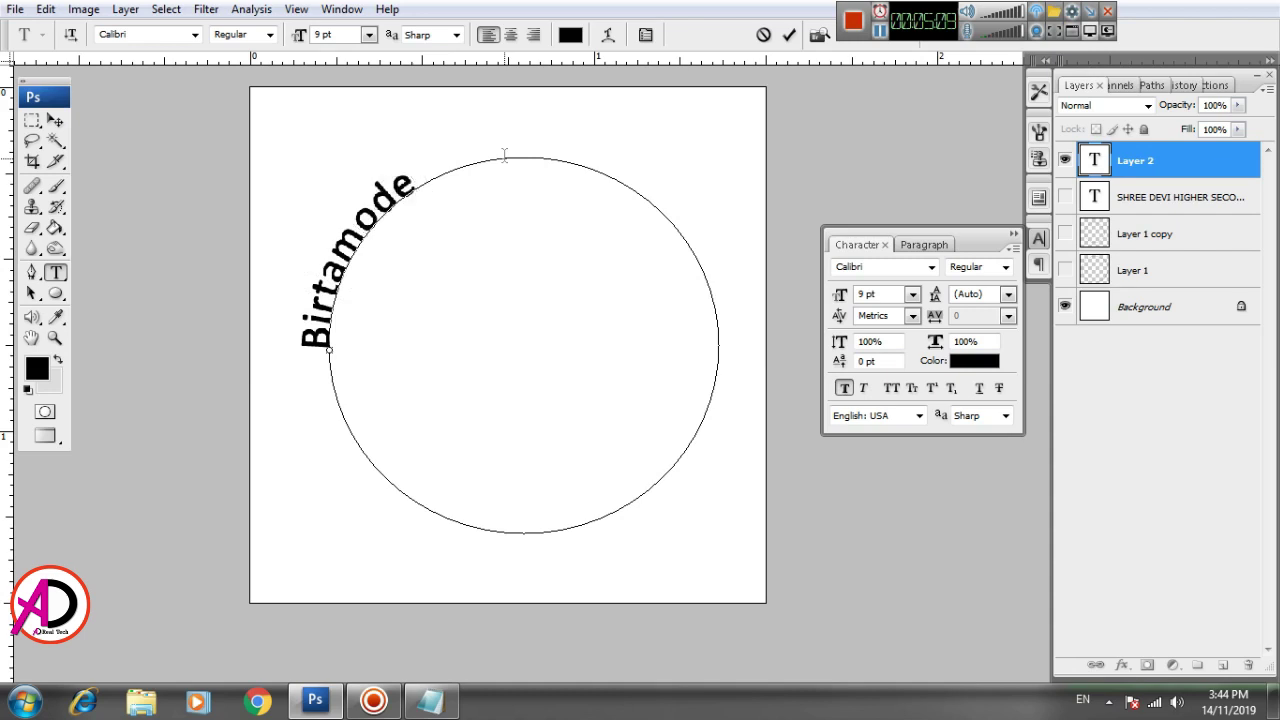
text( -4)
text(,)
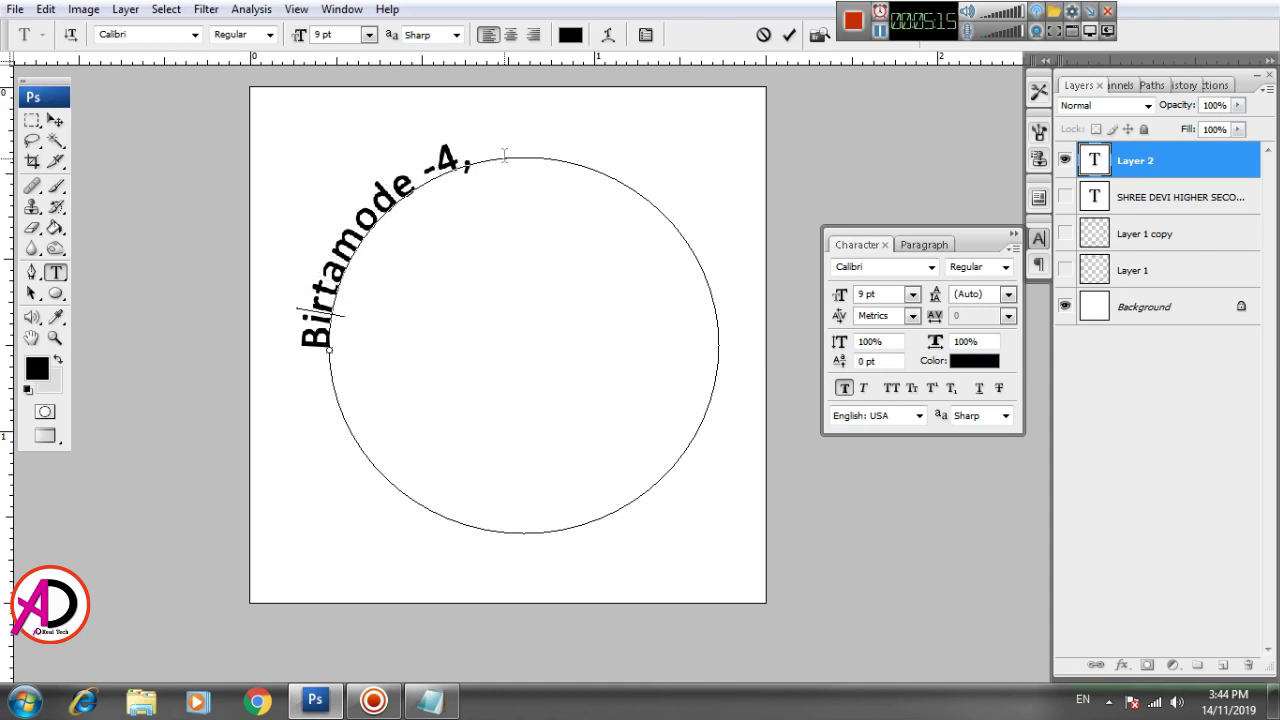
key(Right)
key(Right)
key(Right)
key(Right)
key(Right)
key(Right)
text(Jhapa)
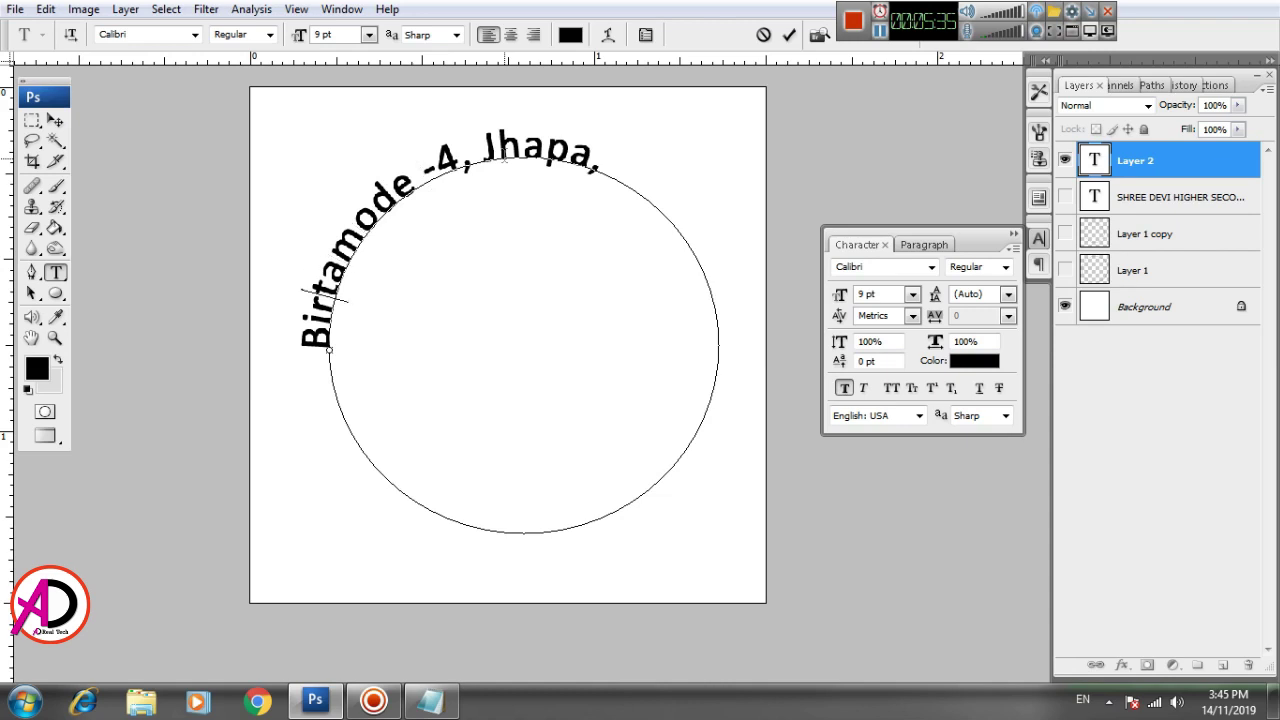
Add 'Bhadrapur Road' at the start of the path text and select the whole address.
drag(329, 352, 330, 349)
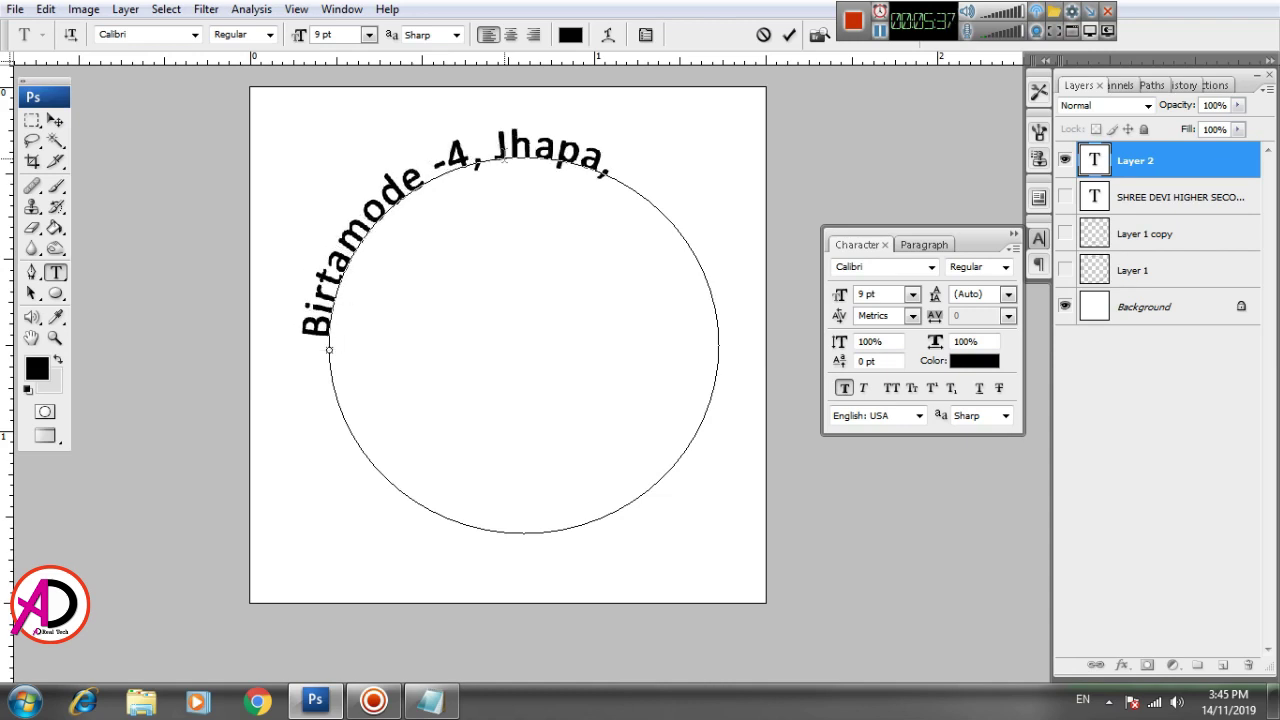
click(329, 350)
text(Bha)
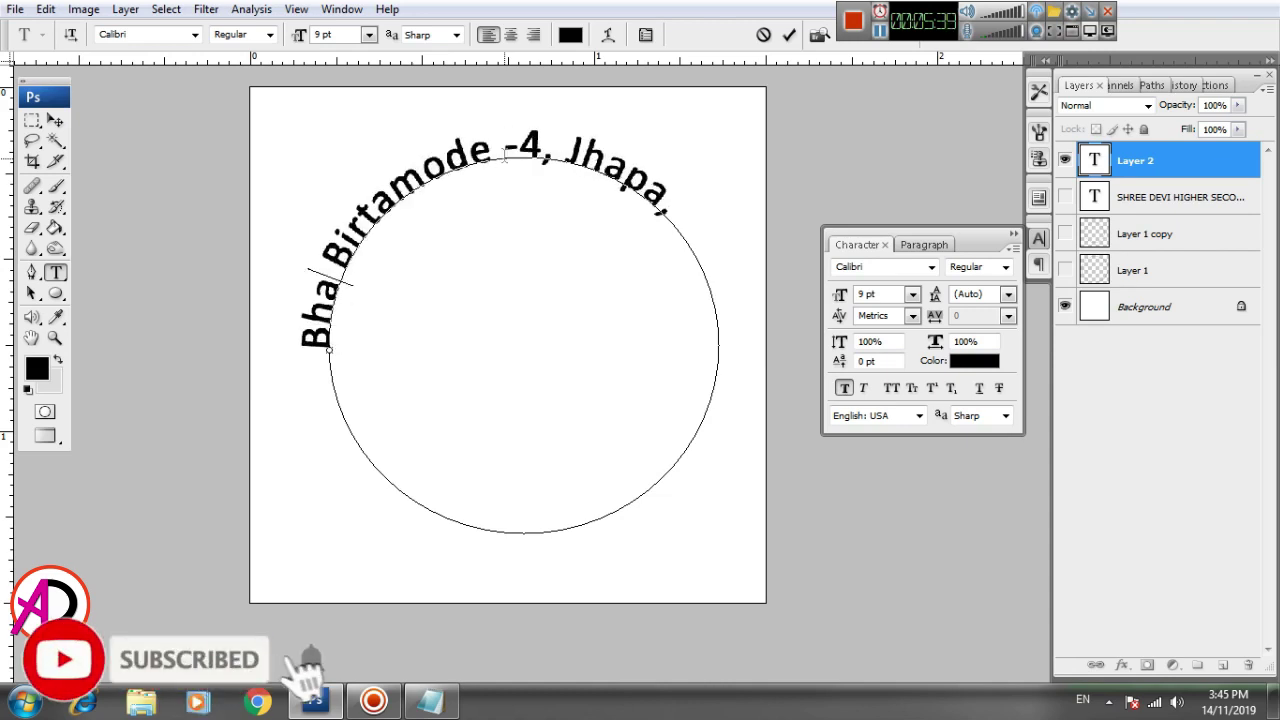
text(drap)
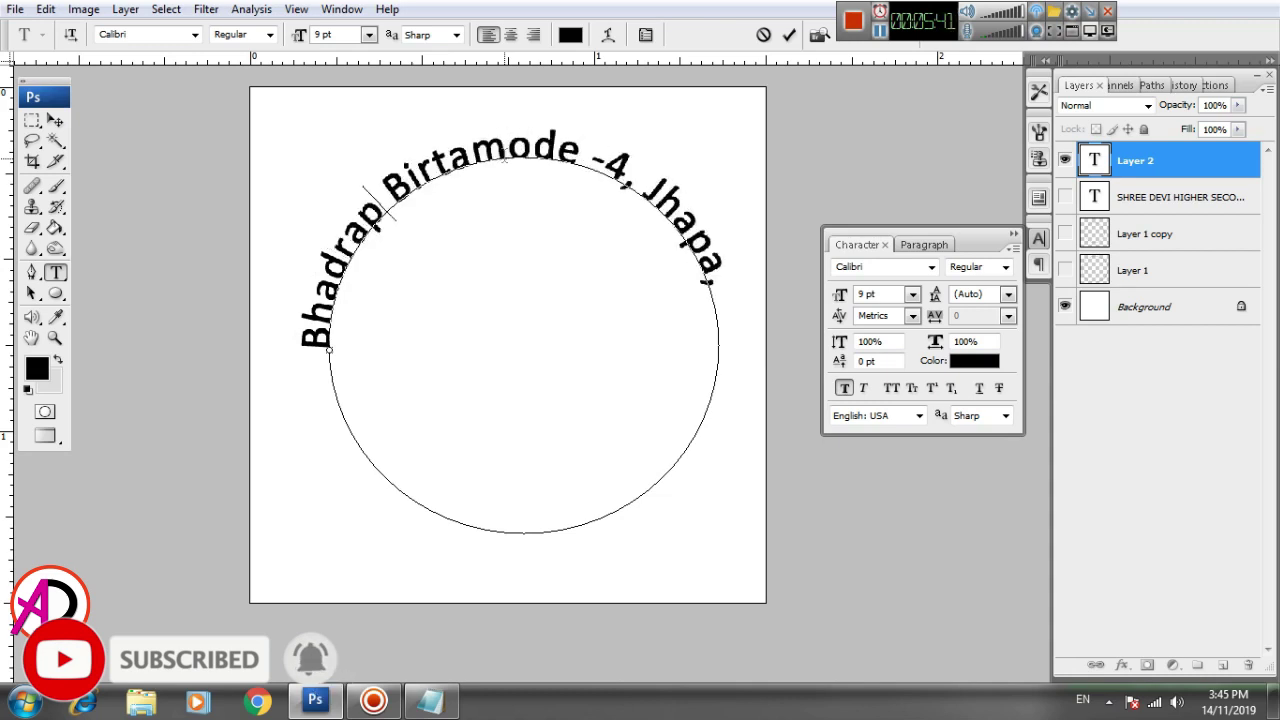
text(ur R Birtamo)
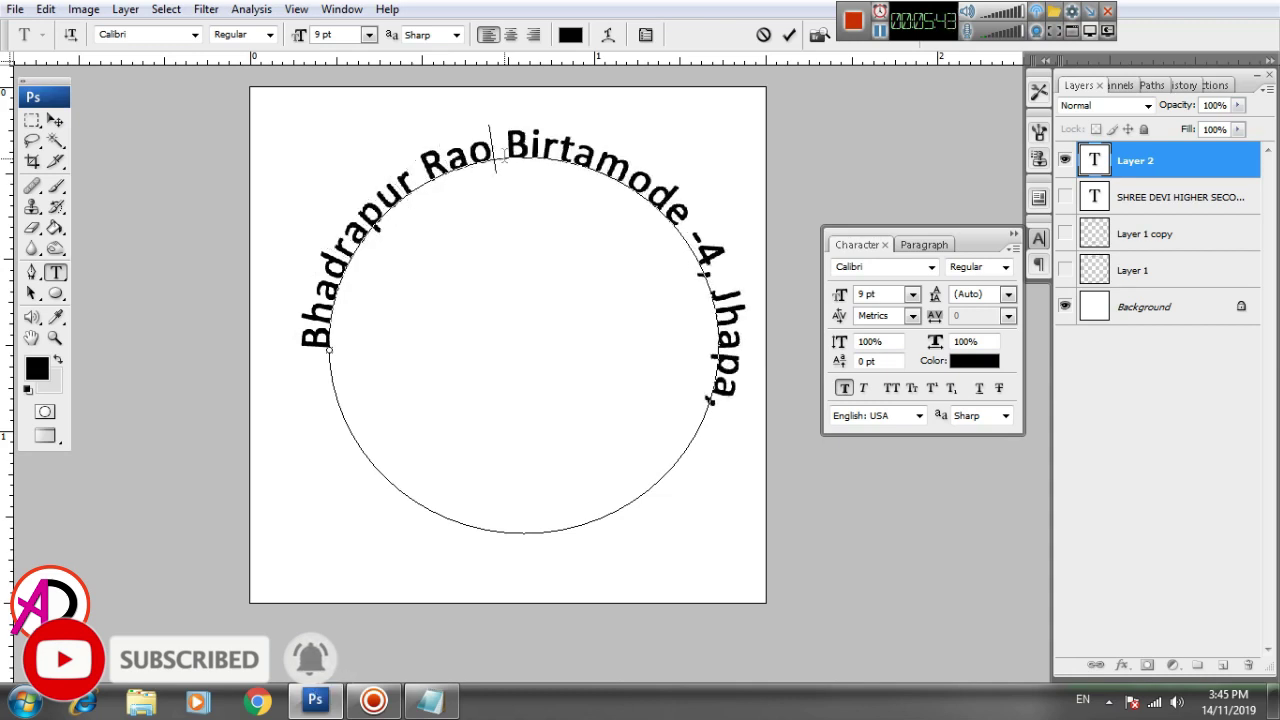
key(BackSpace)
key(BackSpace)
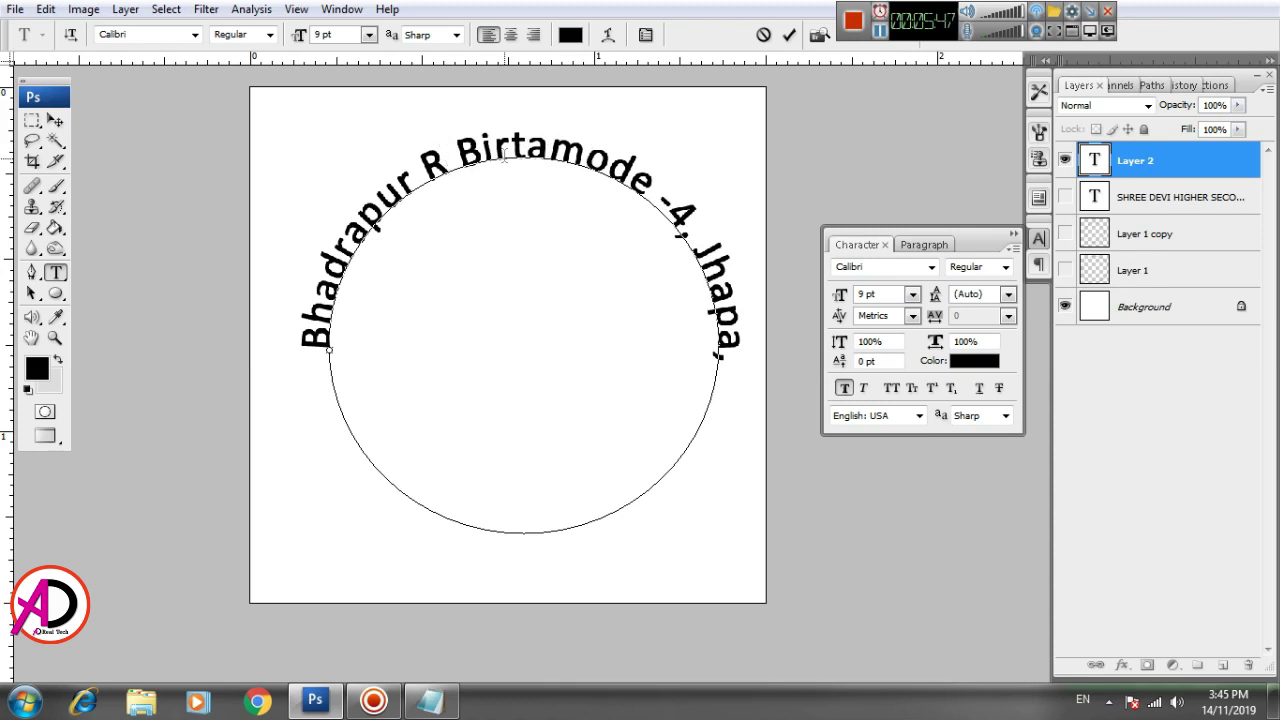
key(BackSpace)
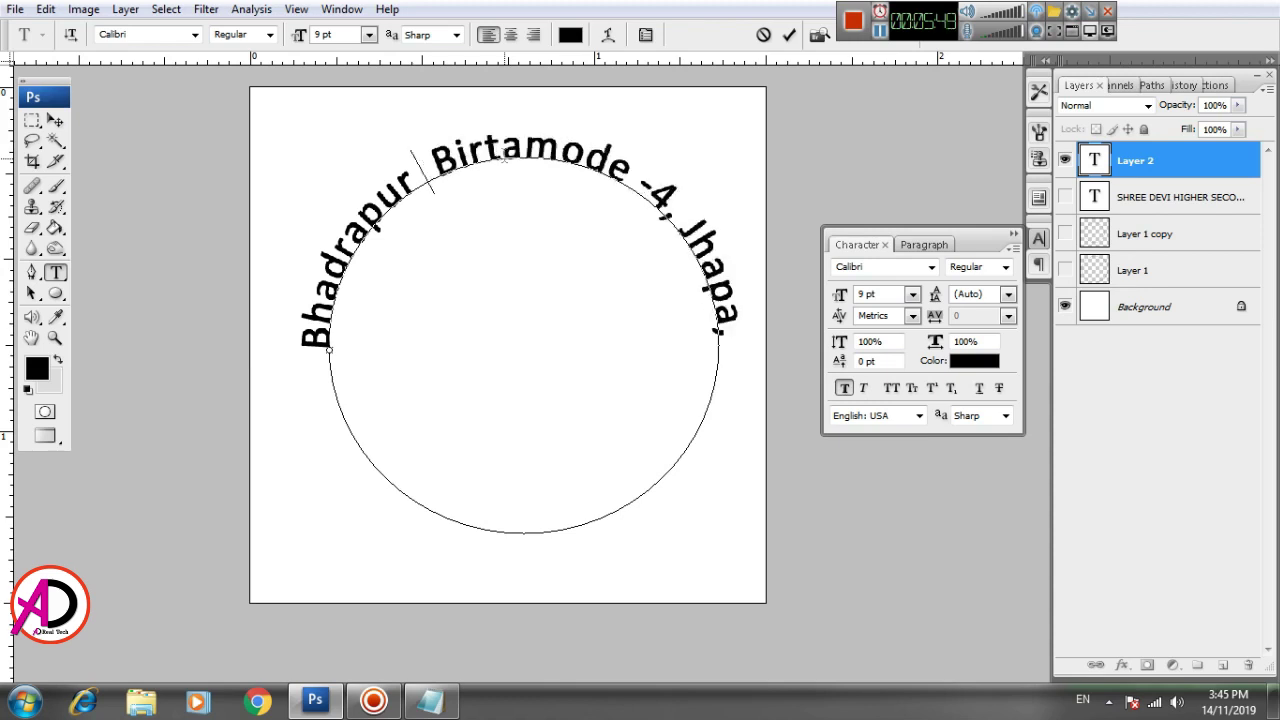
text(r)
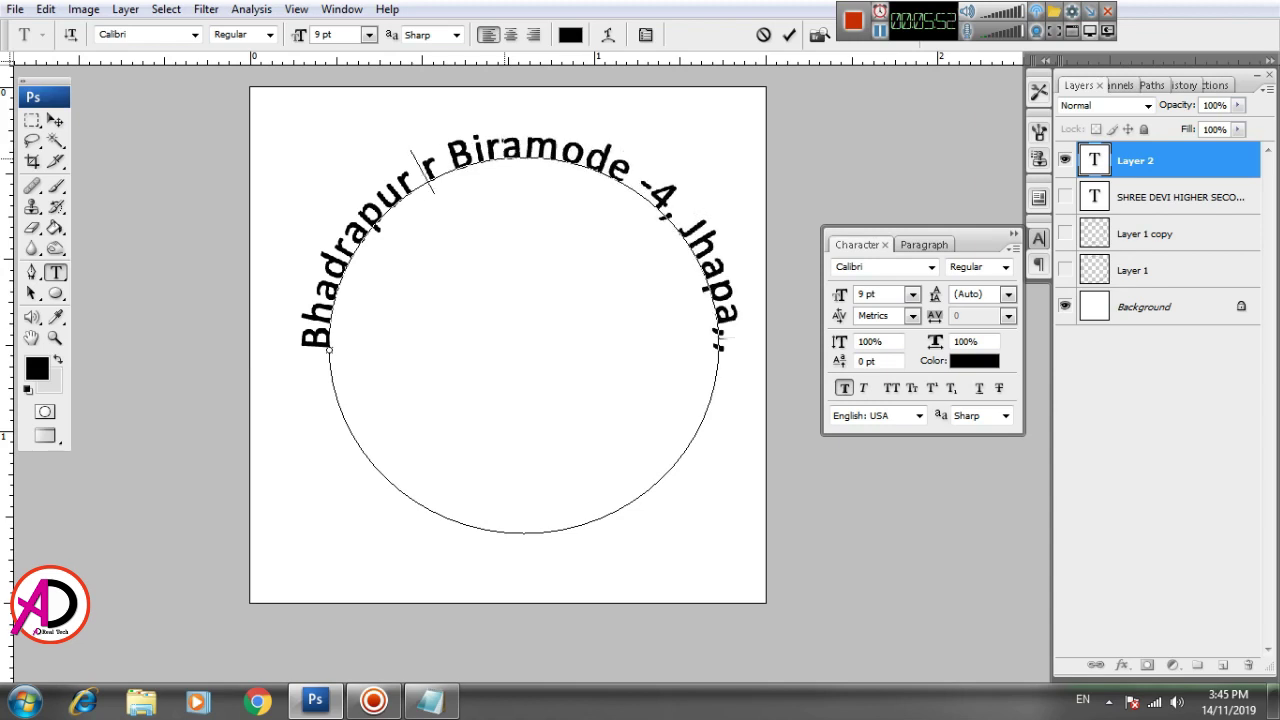
key(BackSpace)
text(Road)
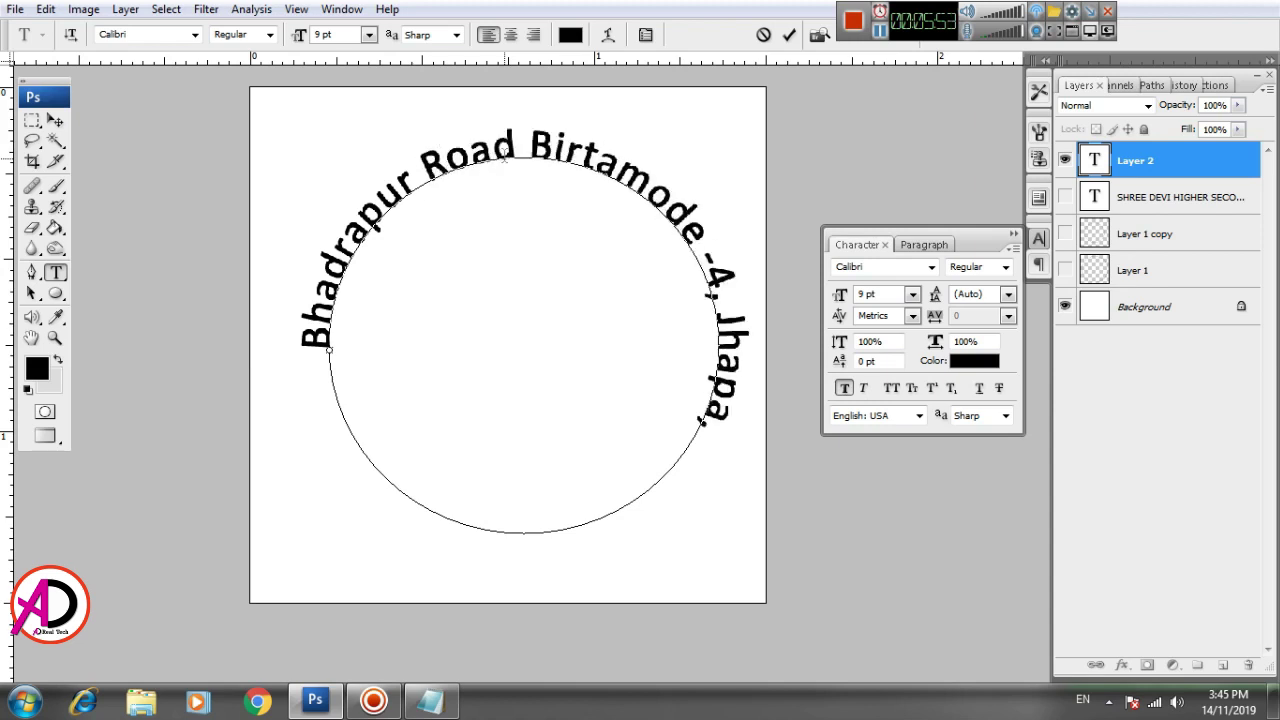
key(ctrl+a)
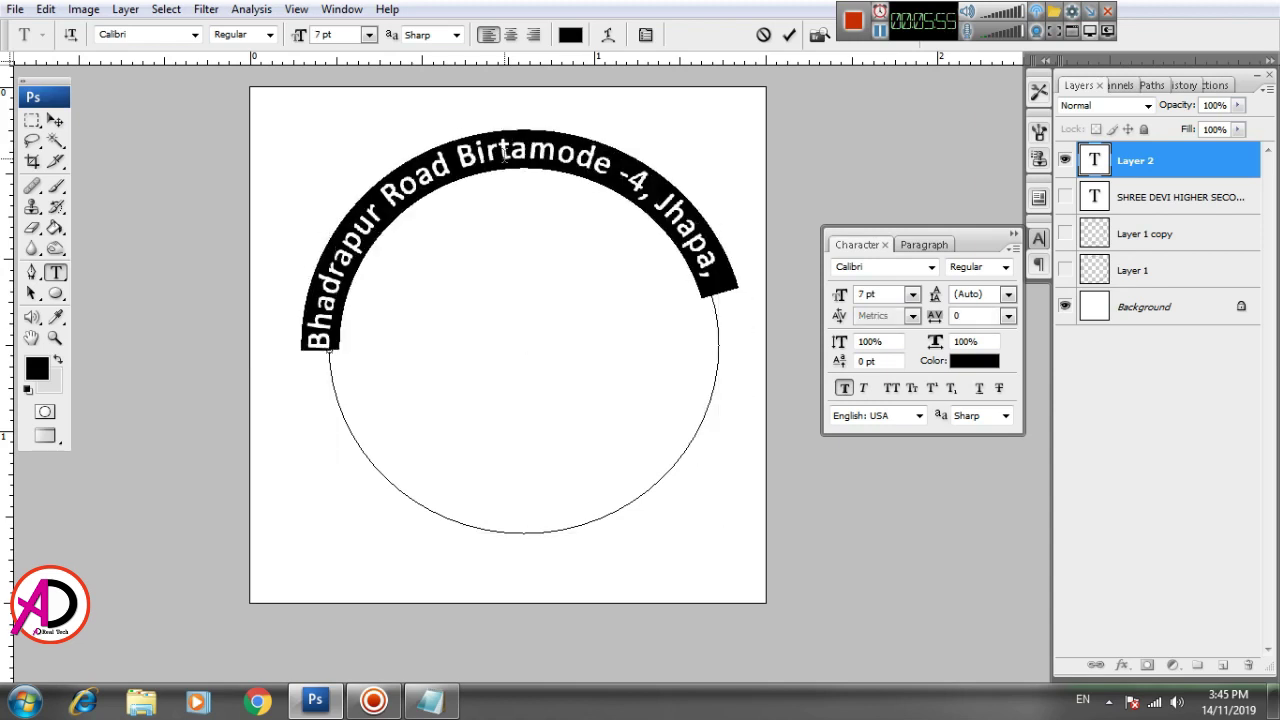
Slide the address text along the circle and flip it to the inside bottom.
click(316, 330)
click(318, 340)
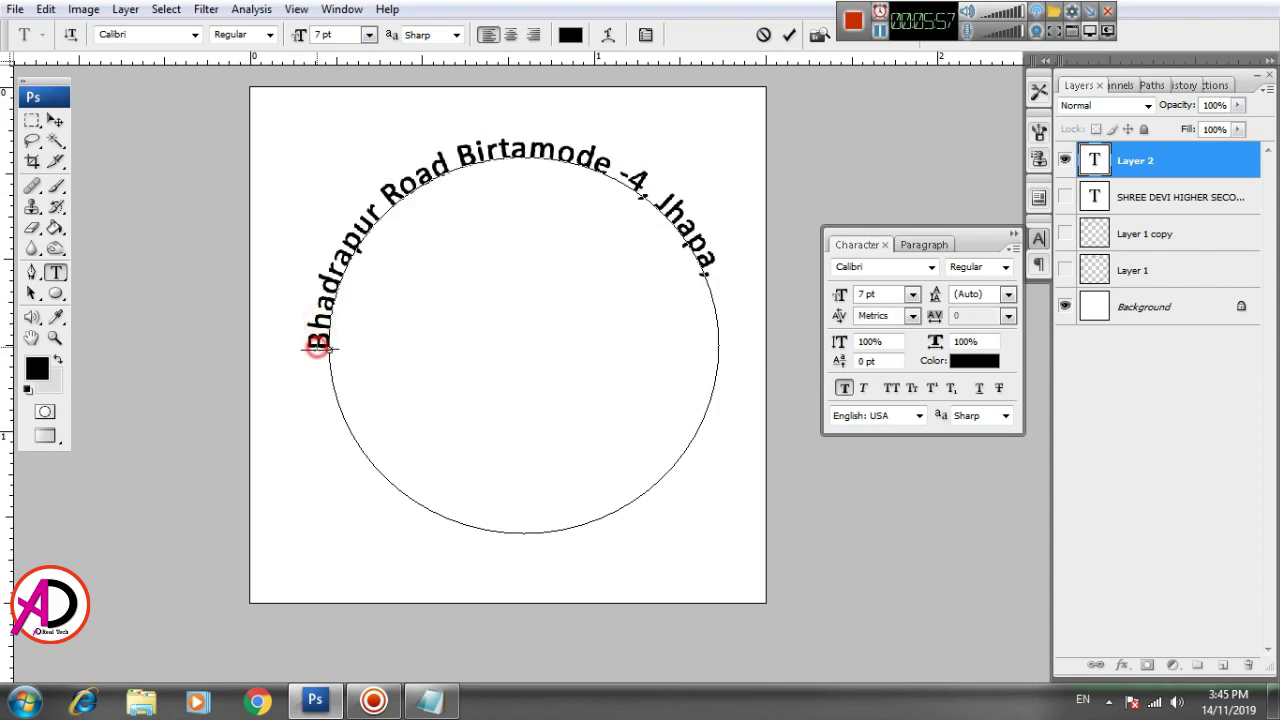
drag(316, 340, 318, 330)
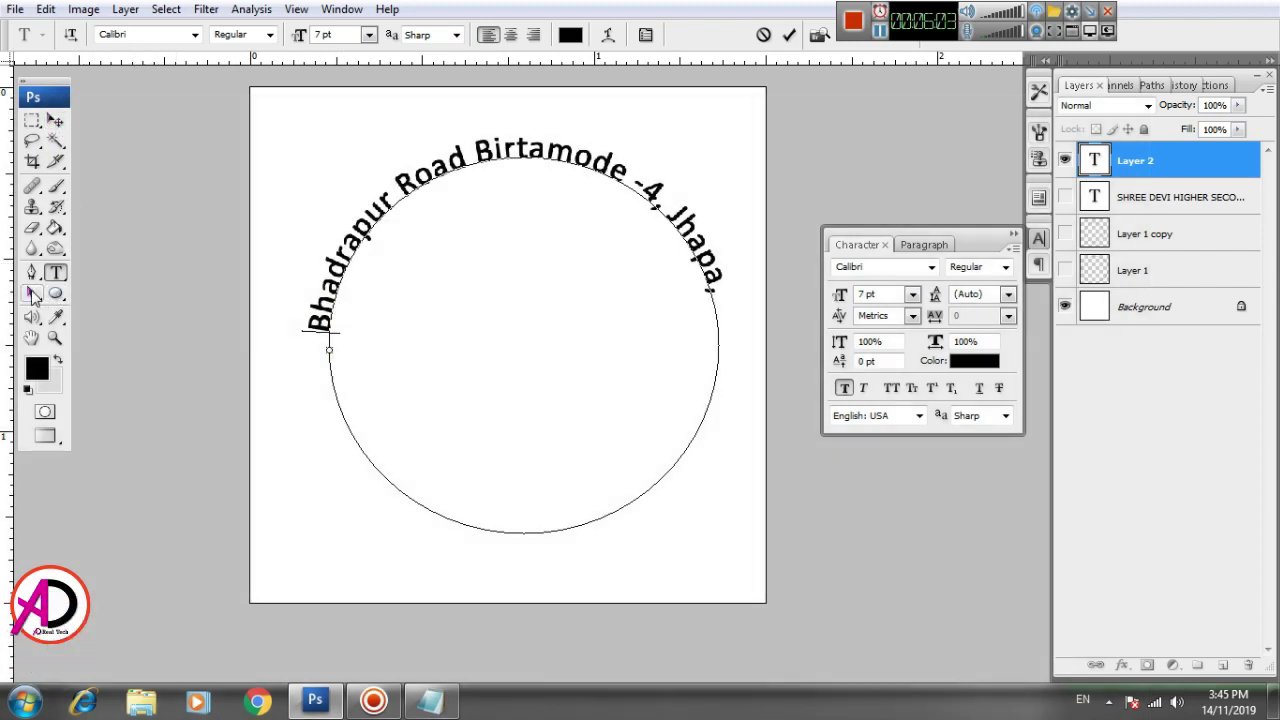
click(33, 294)
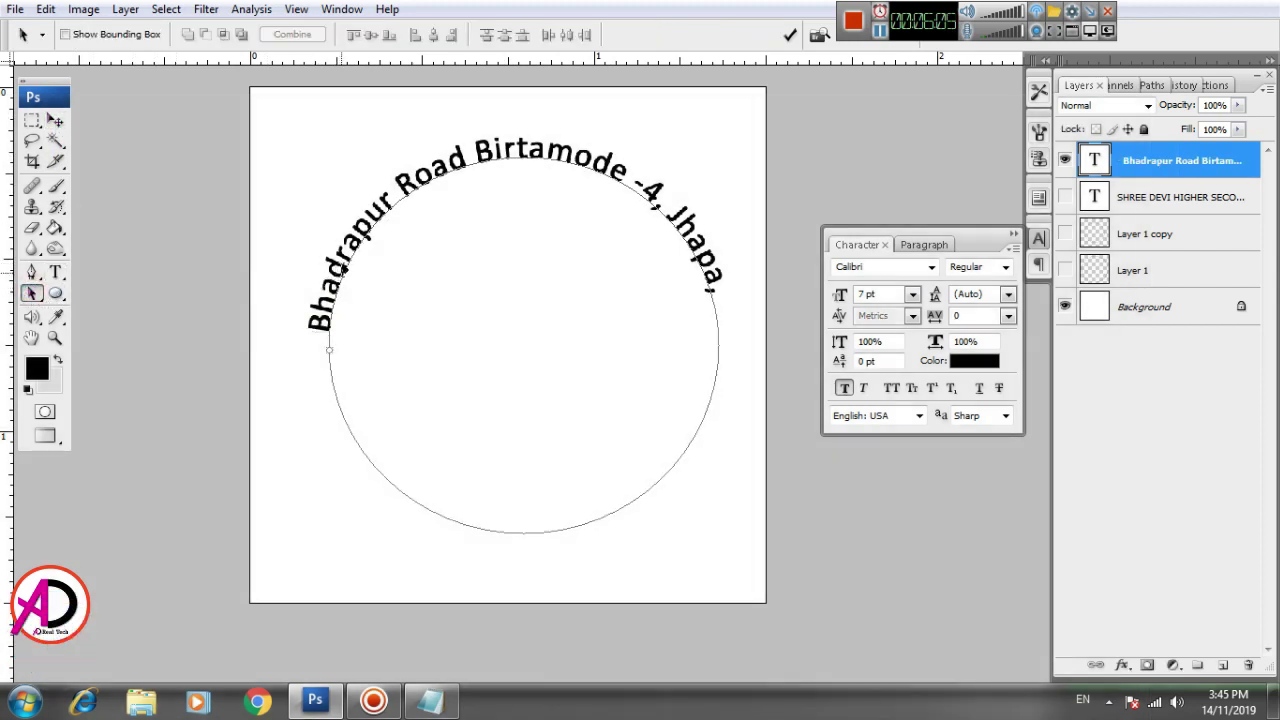
drag(362, 312, 380, 334)
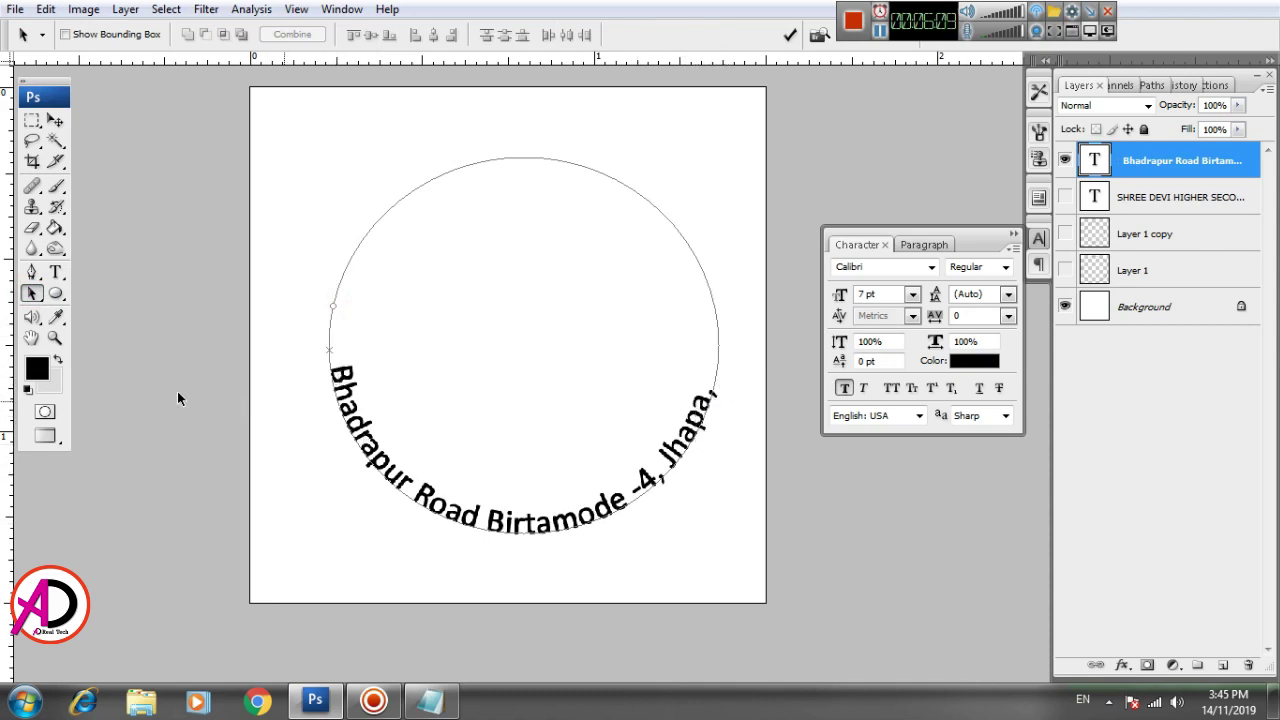
Re-enter the address text to check it, commit it, and reselect the address layer.
click(56, 272)
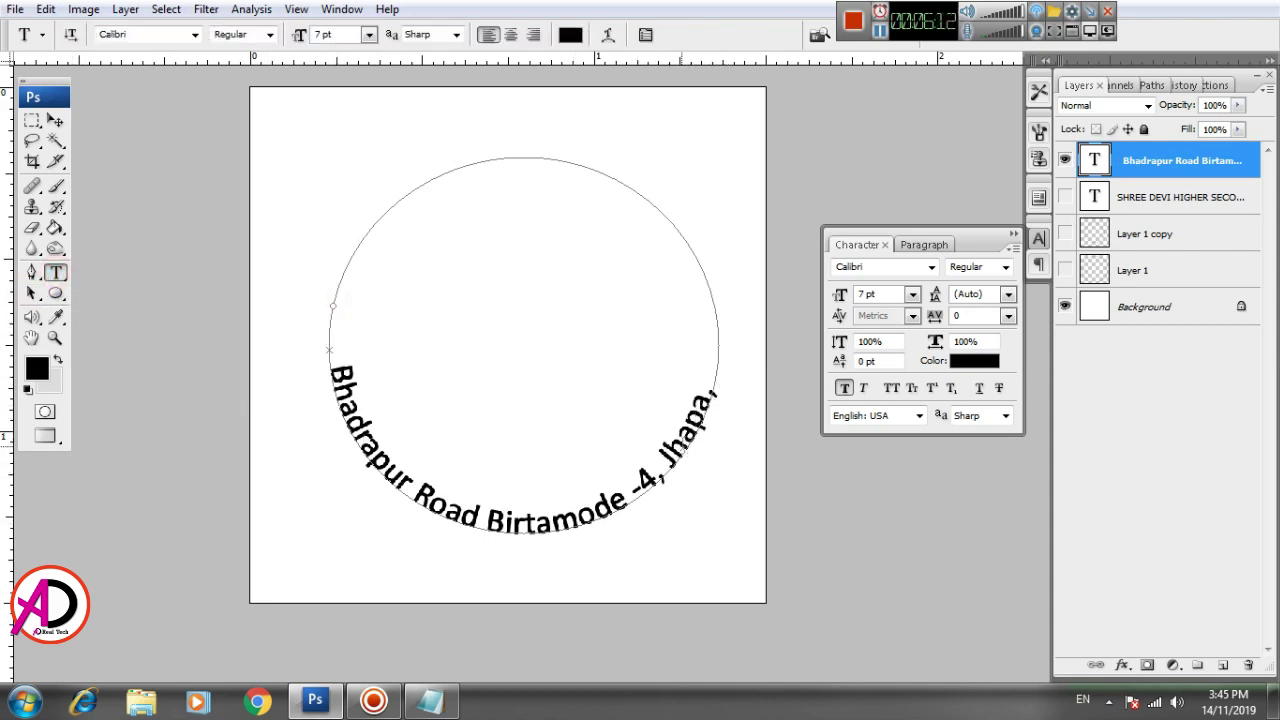
click(683, 442)
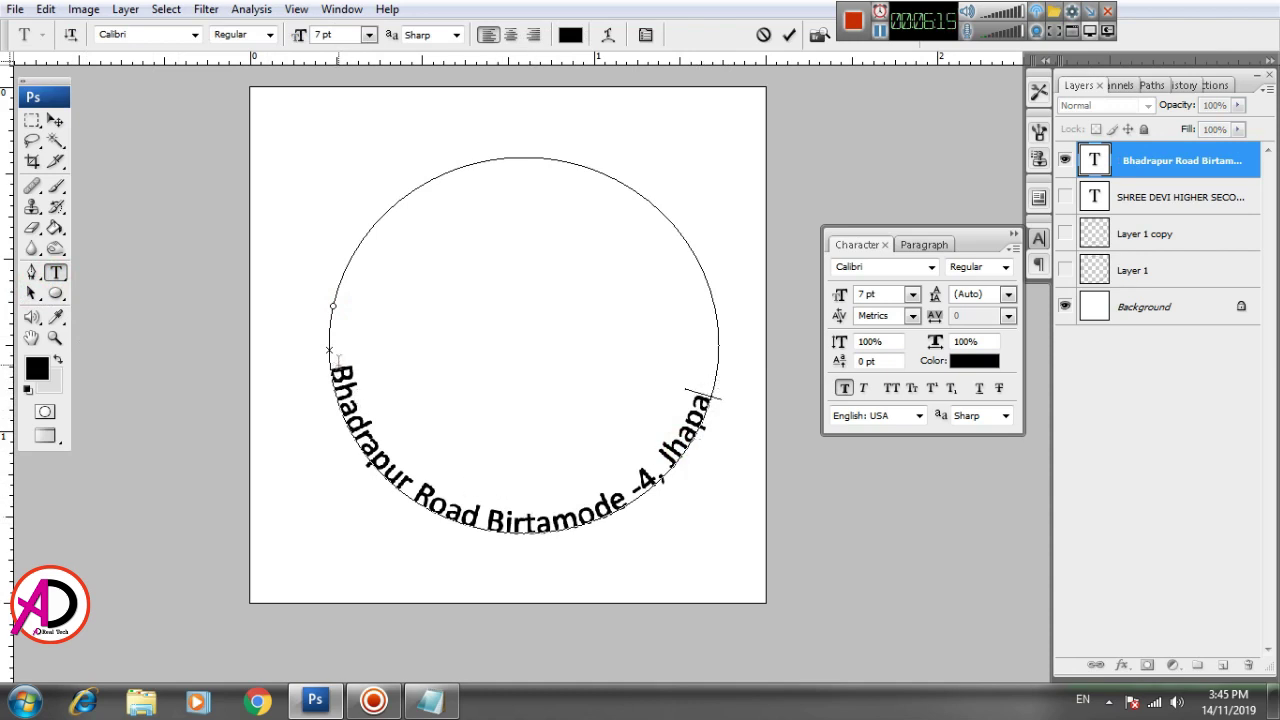
click(338, 366)
click(340, 378)
click(55, 120)
click(272, 245)
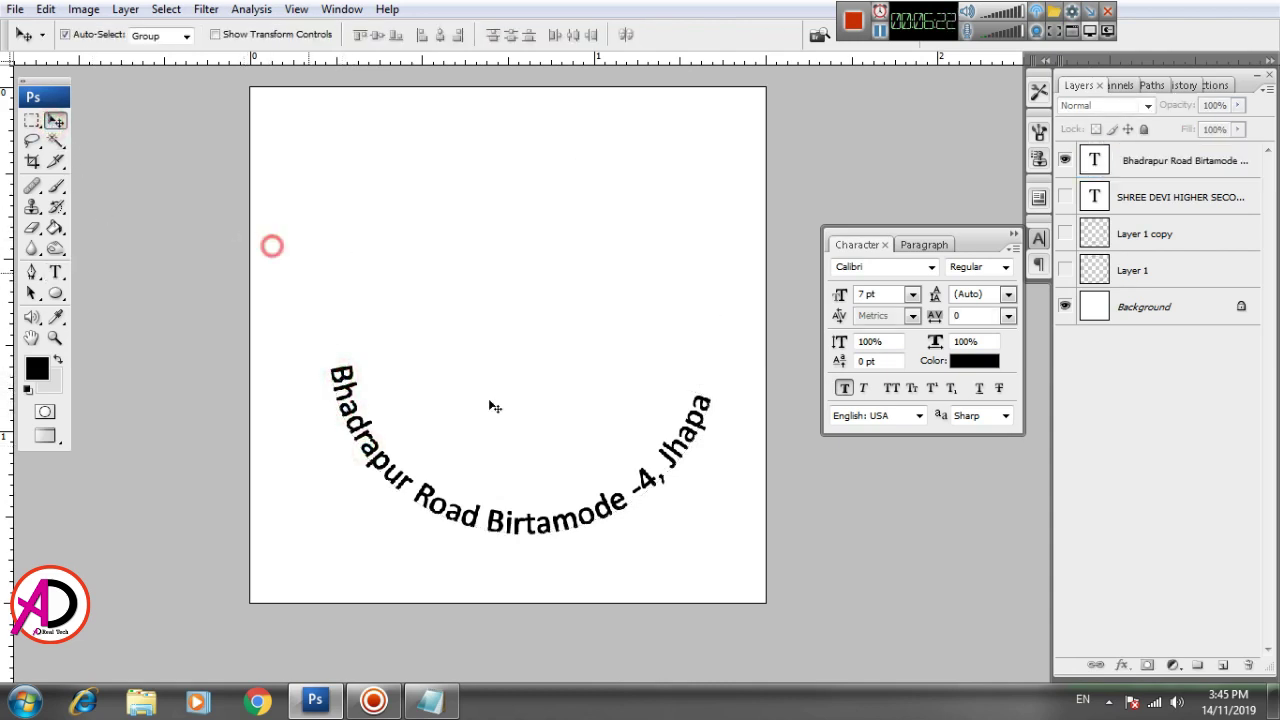
click(44, 9)
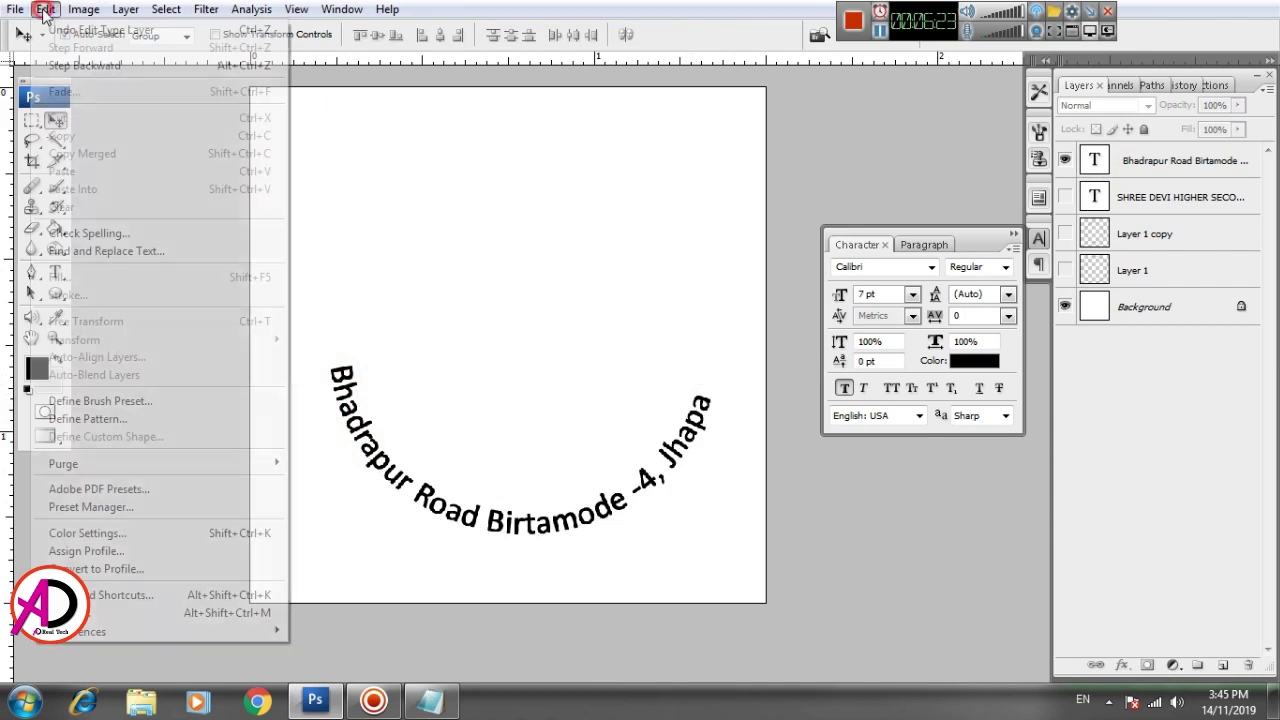
click(416, 316)
click(341, 378)
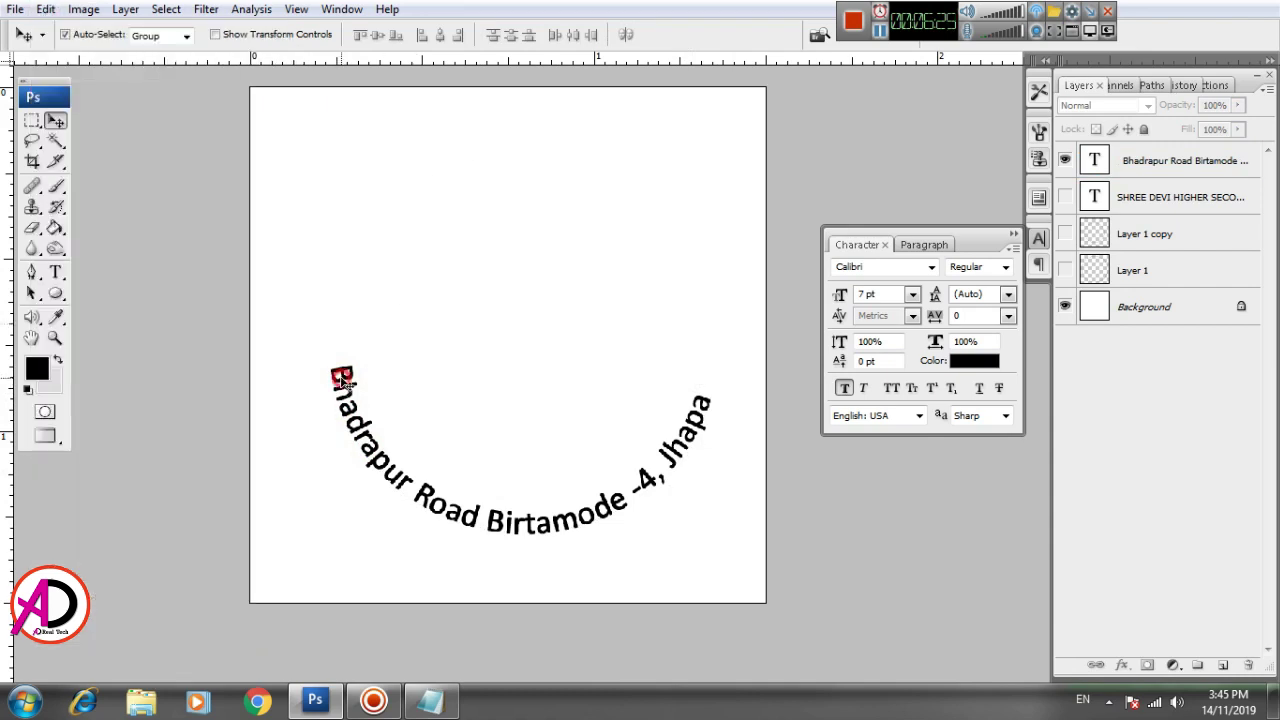
Rotate the address text slightly with Free Transform, then fine-tune by about one degree.
key(ctrl+t)
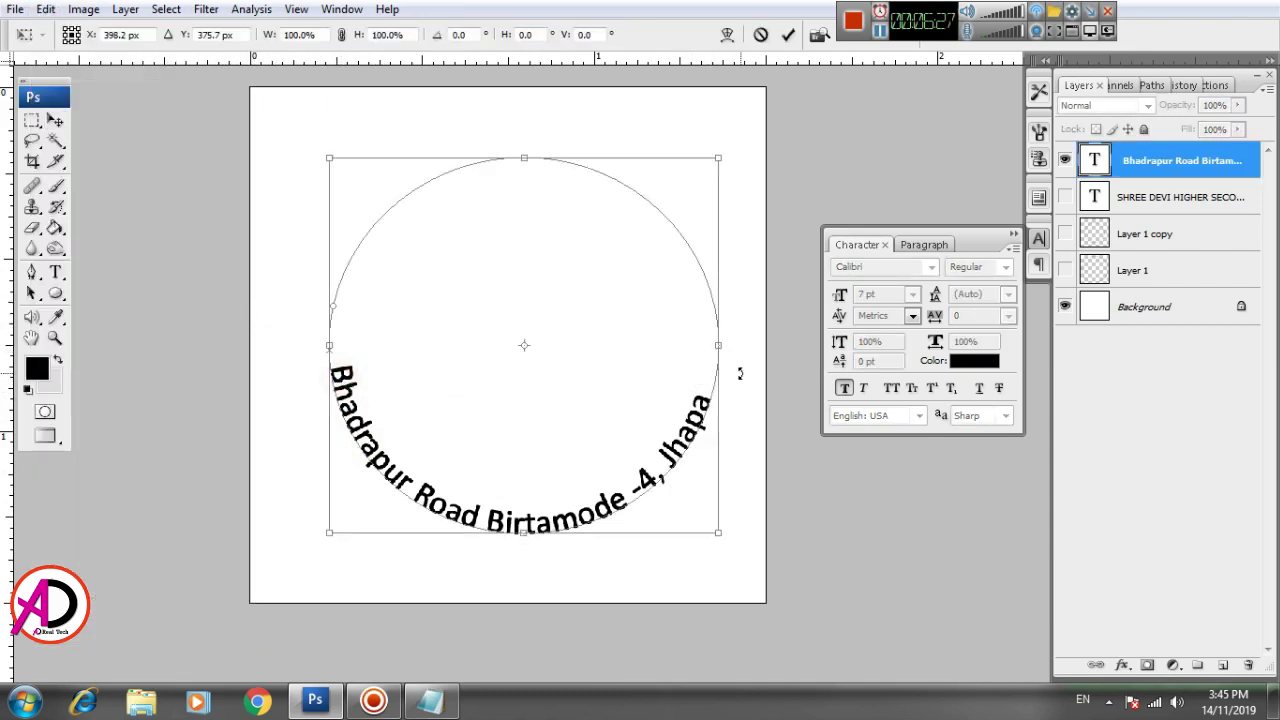
drag(744, 373, 748, 364)
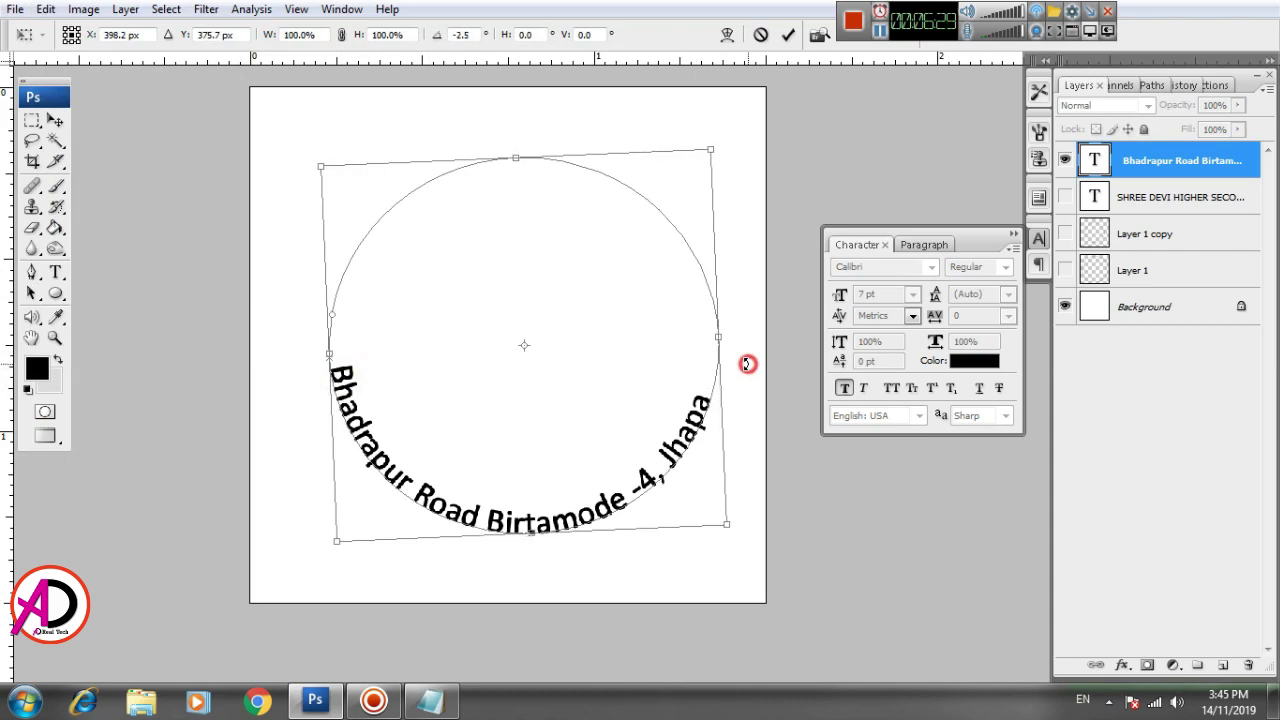
double_click(610, 390)
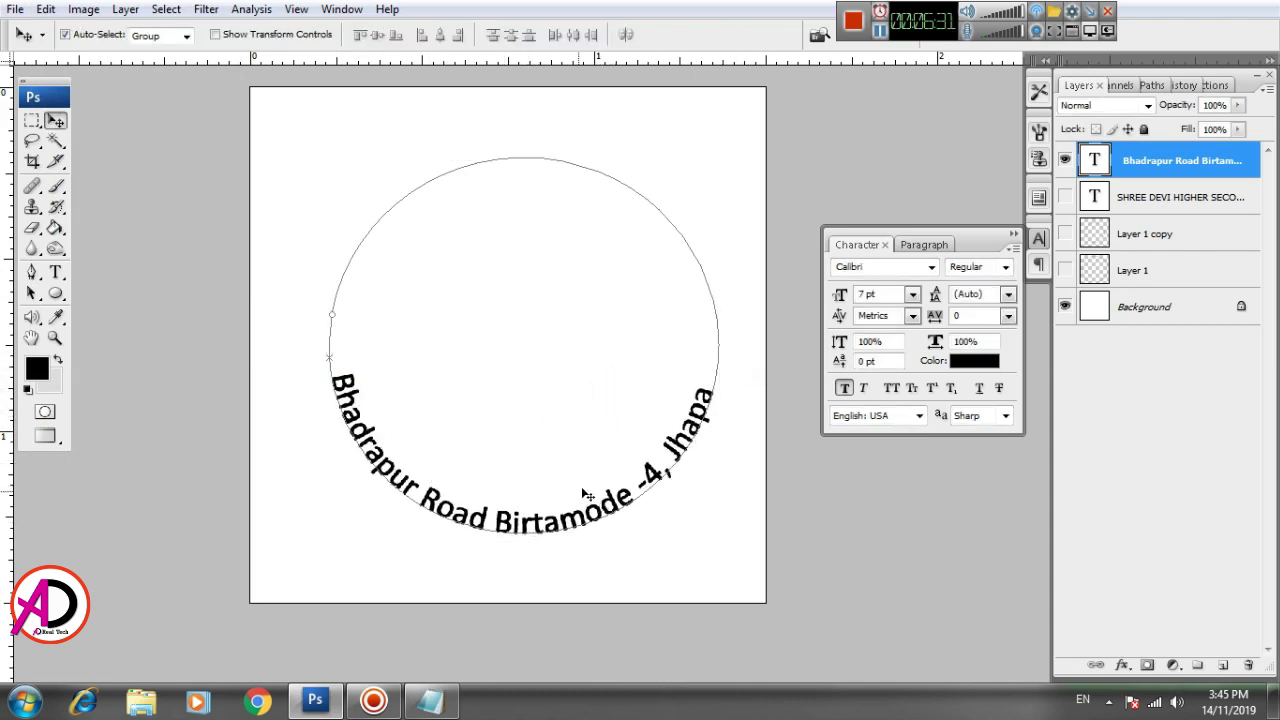
key(ctrl+t)
drag(738, 444, 741, 442)
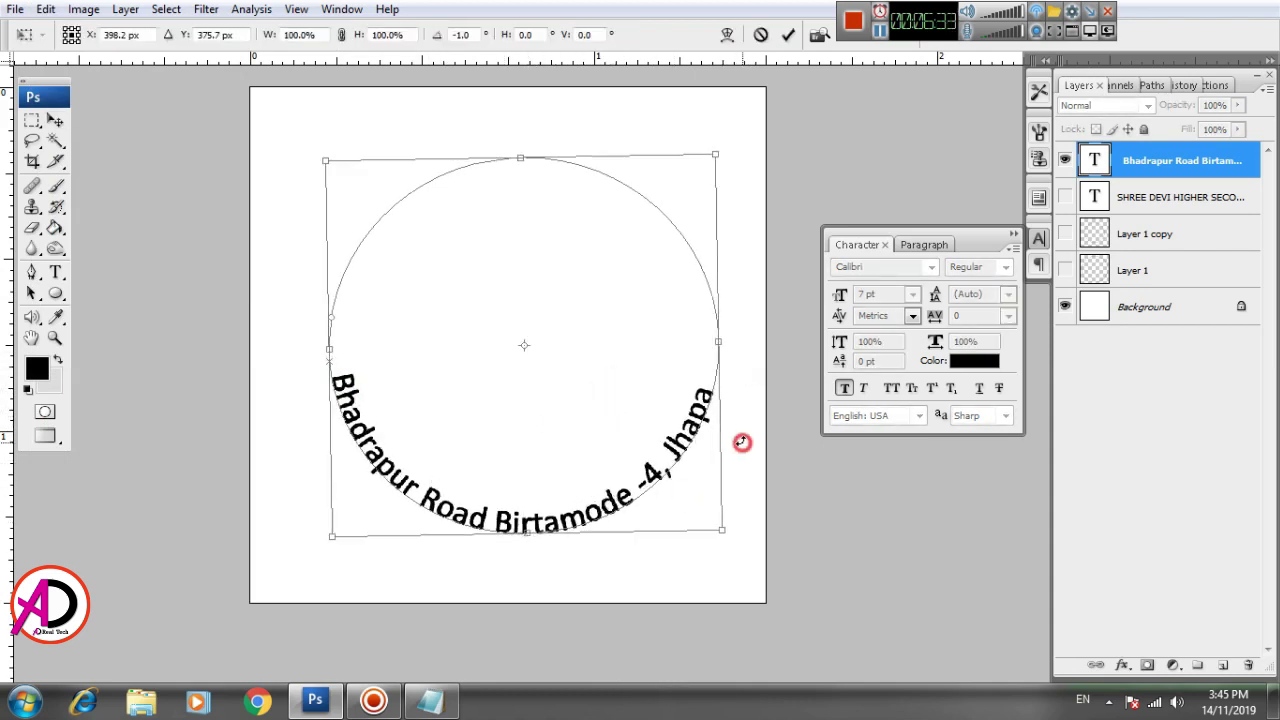
double_click(630, 440)
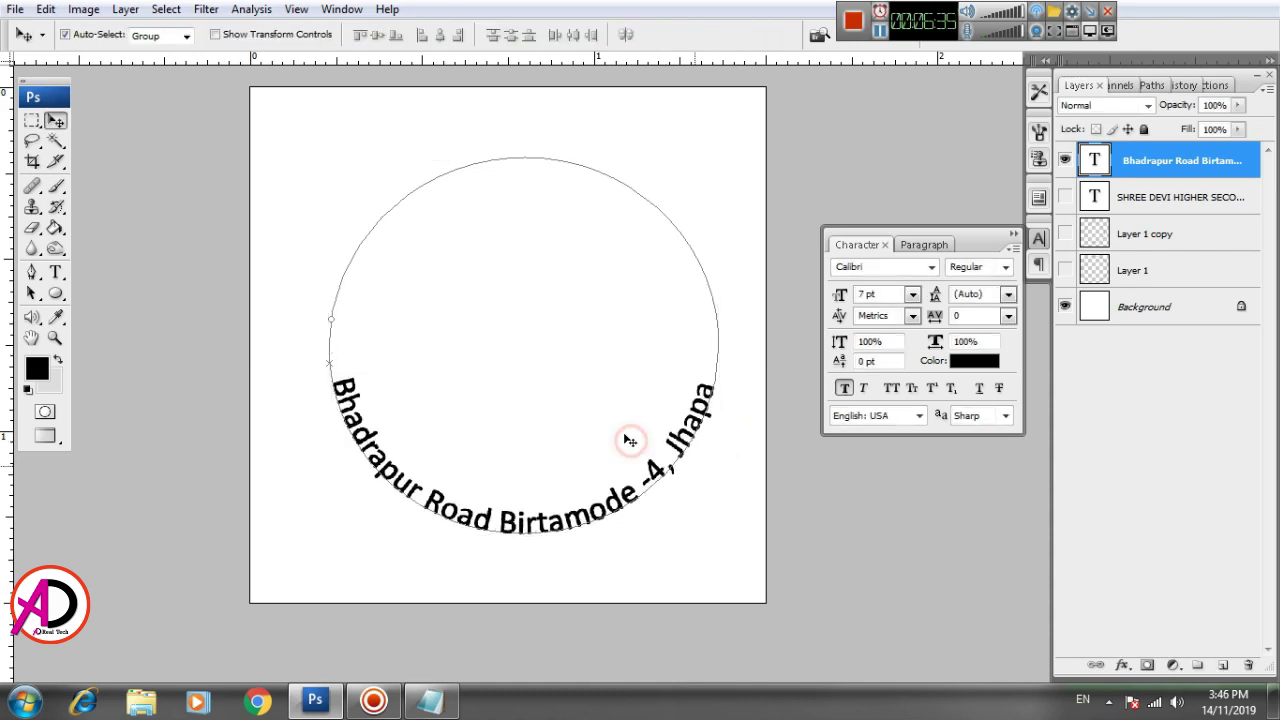
Show the SHREE DEVI name and both ring layers again, and move the address down between the rings.
click(1065, 197)
click(1065, 233)
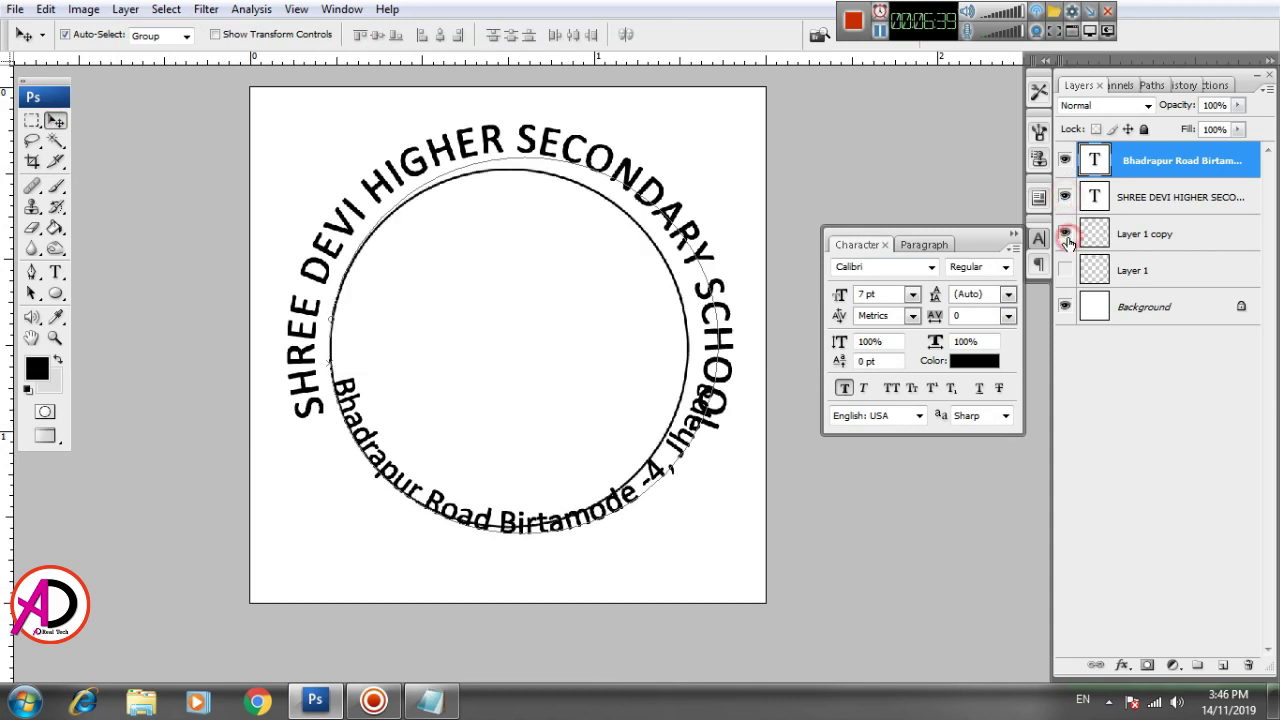
click(1065, 270)
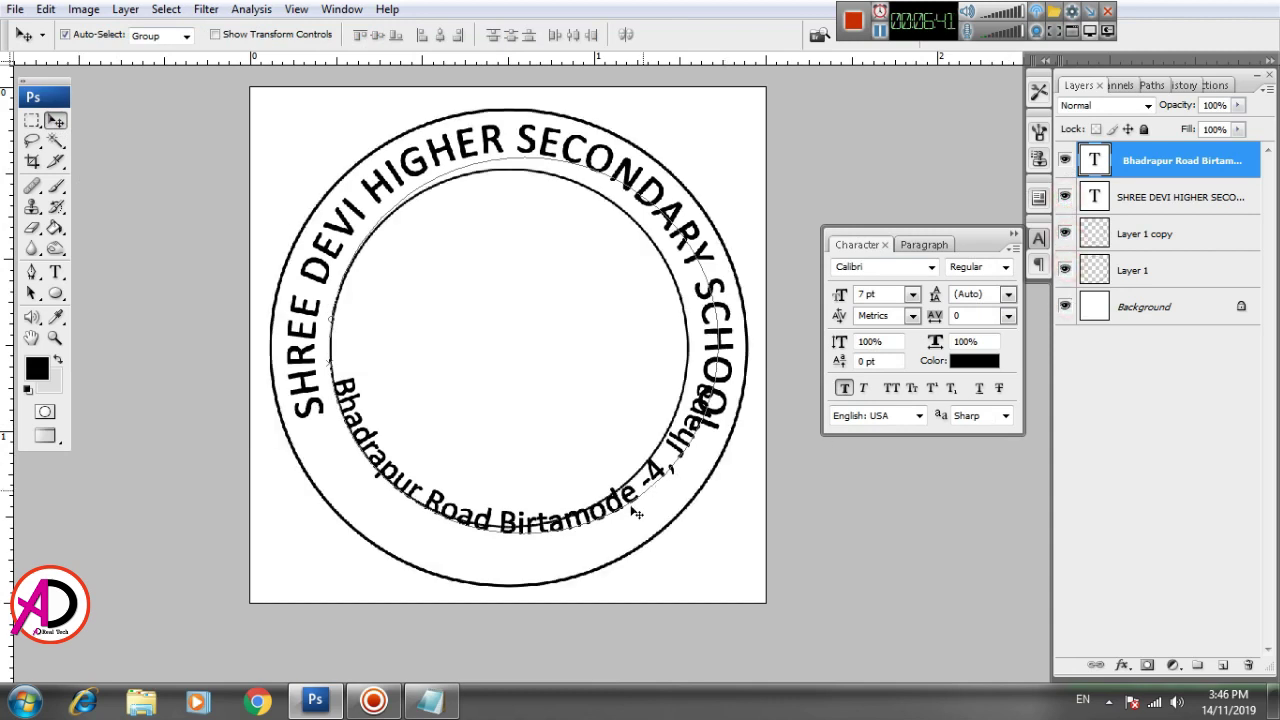
click(830, 575)
drag(349, 396, 330, 425)
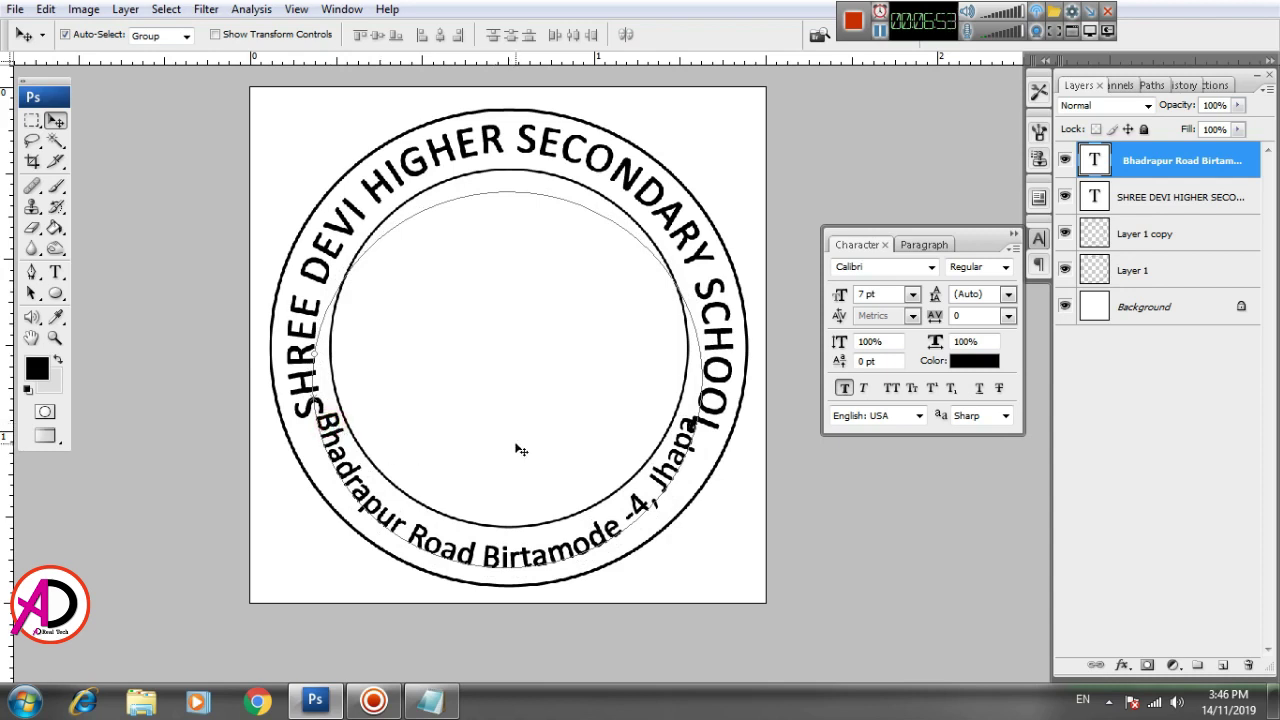
Trim the curved address to 'Bhadrapur Road Birtamode', removing the '-4, Jhapa' ending.
click(55, 271)
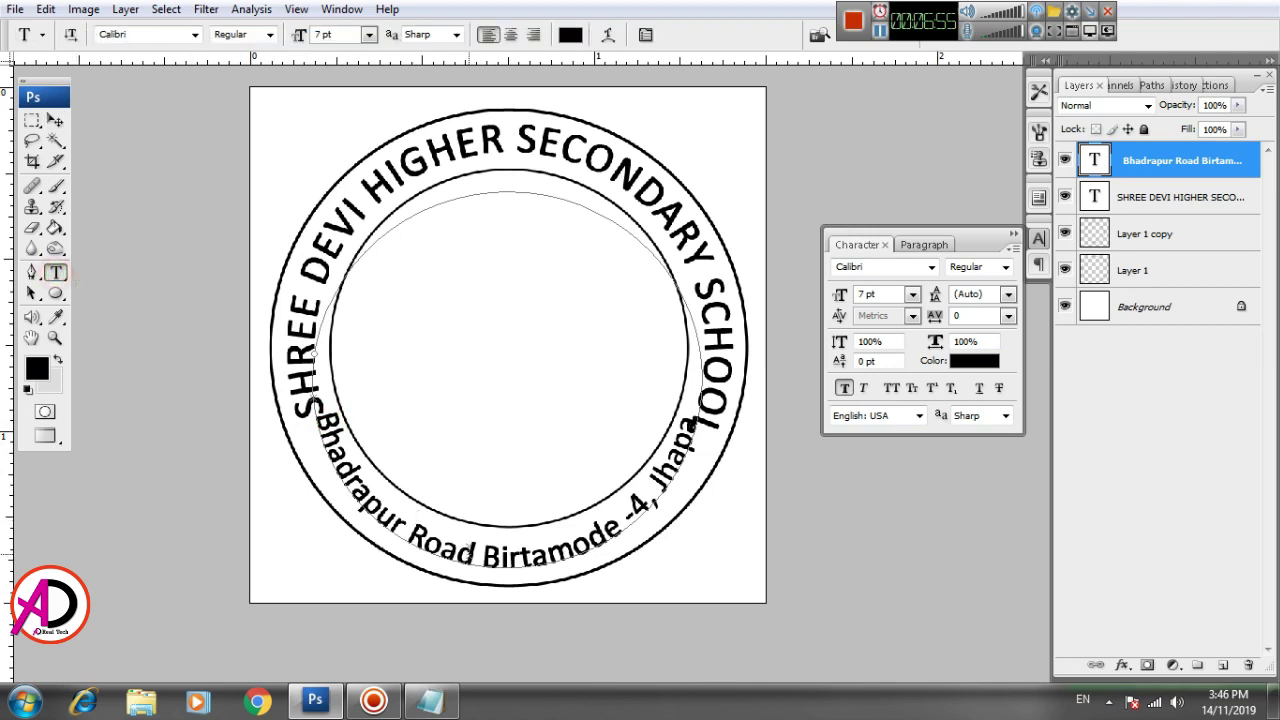
click(455, 552)
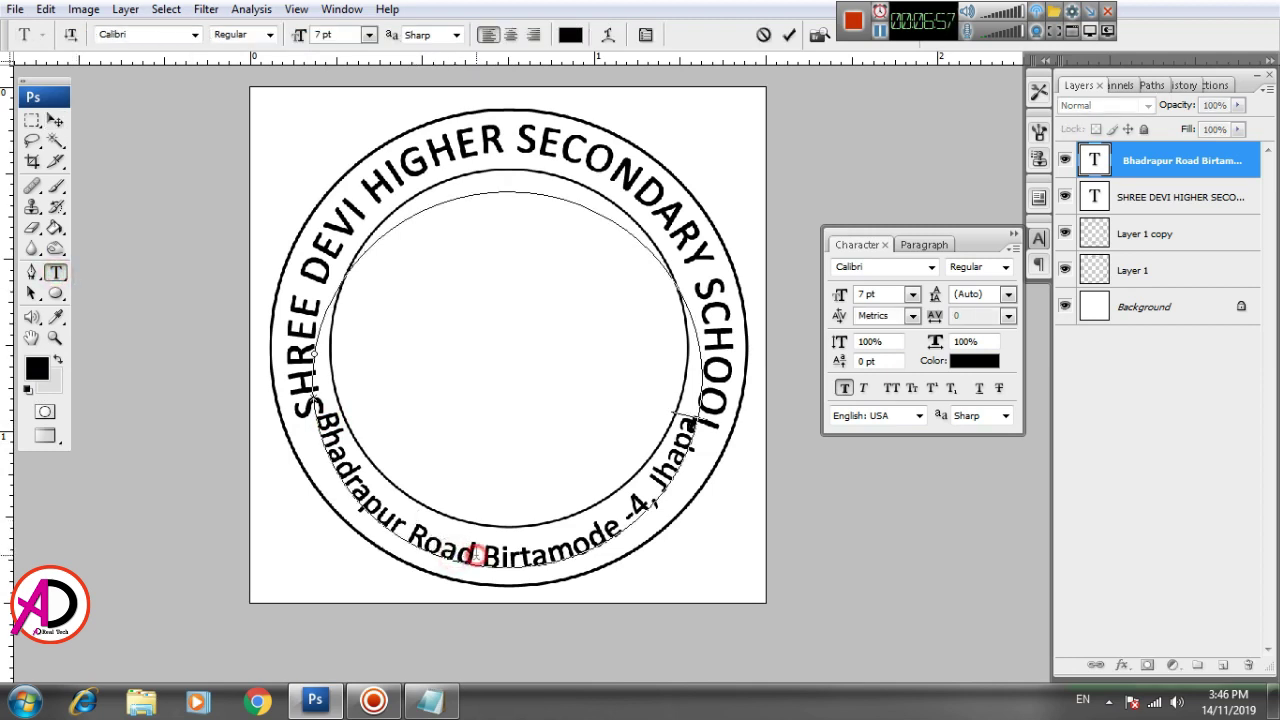
key(ctrl+a)
click(690, 425)
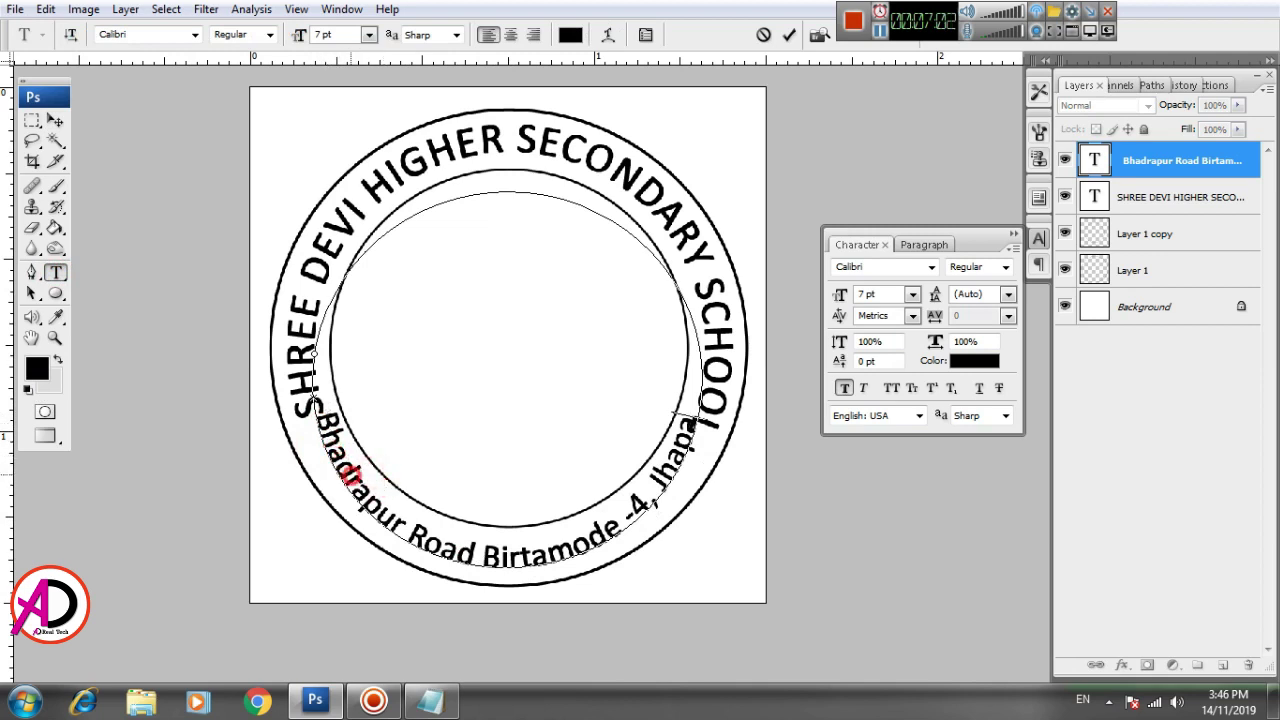
click(445, 546)
key(Delete)
key(Delete)
key(Delete)
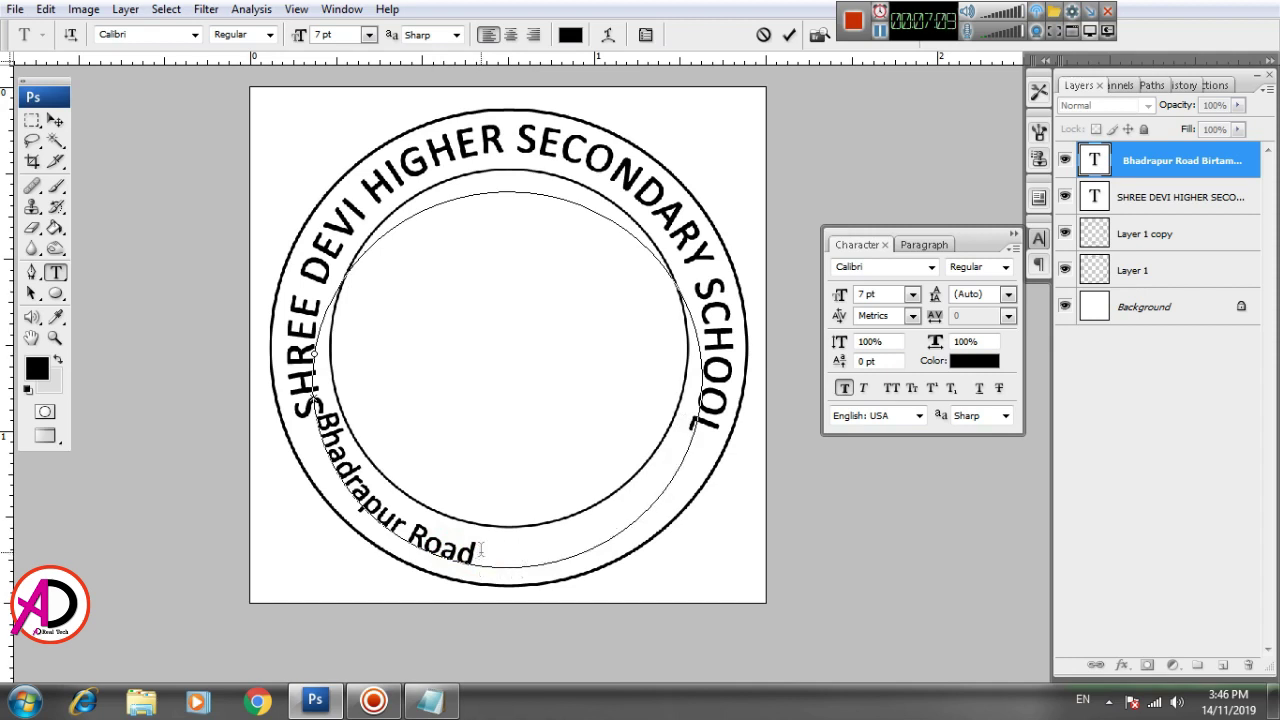
text( Birtam)
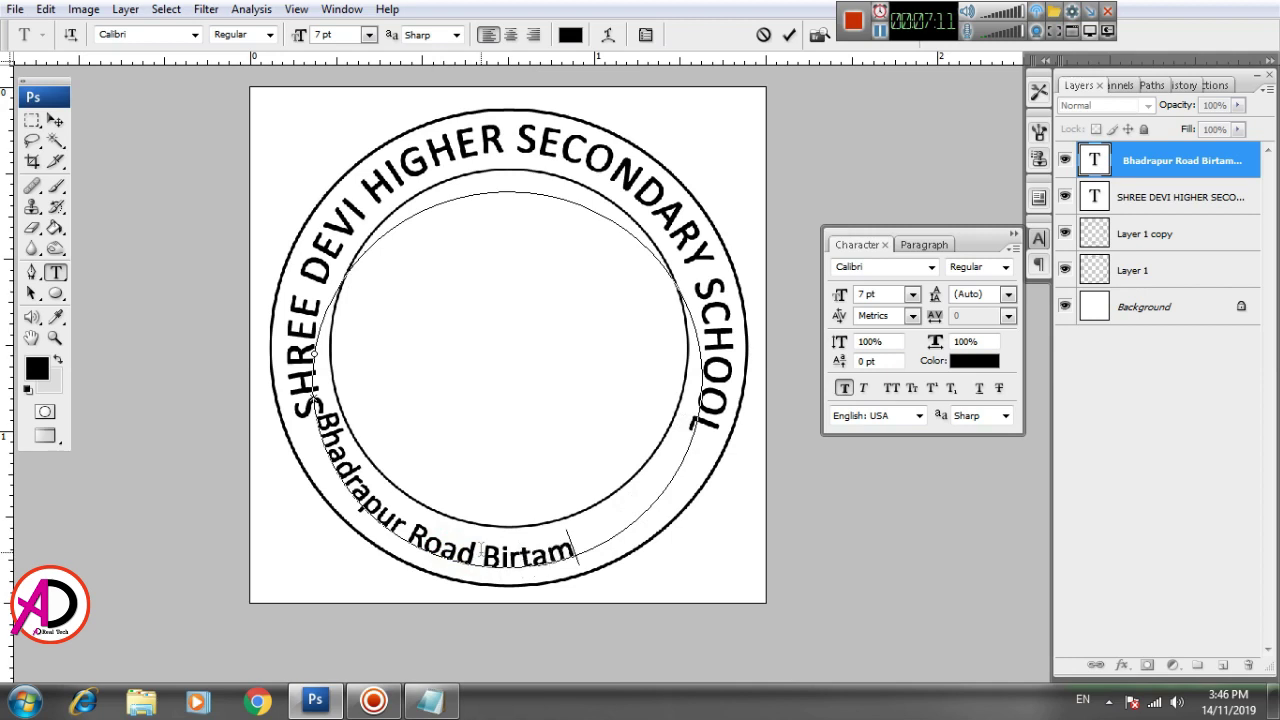
text(ode)
key(ctrl+Return)
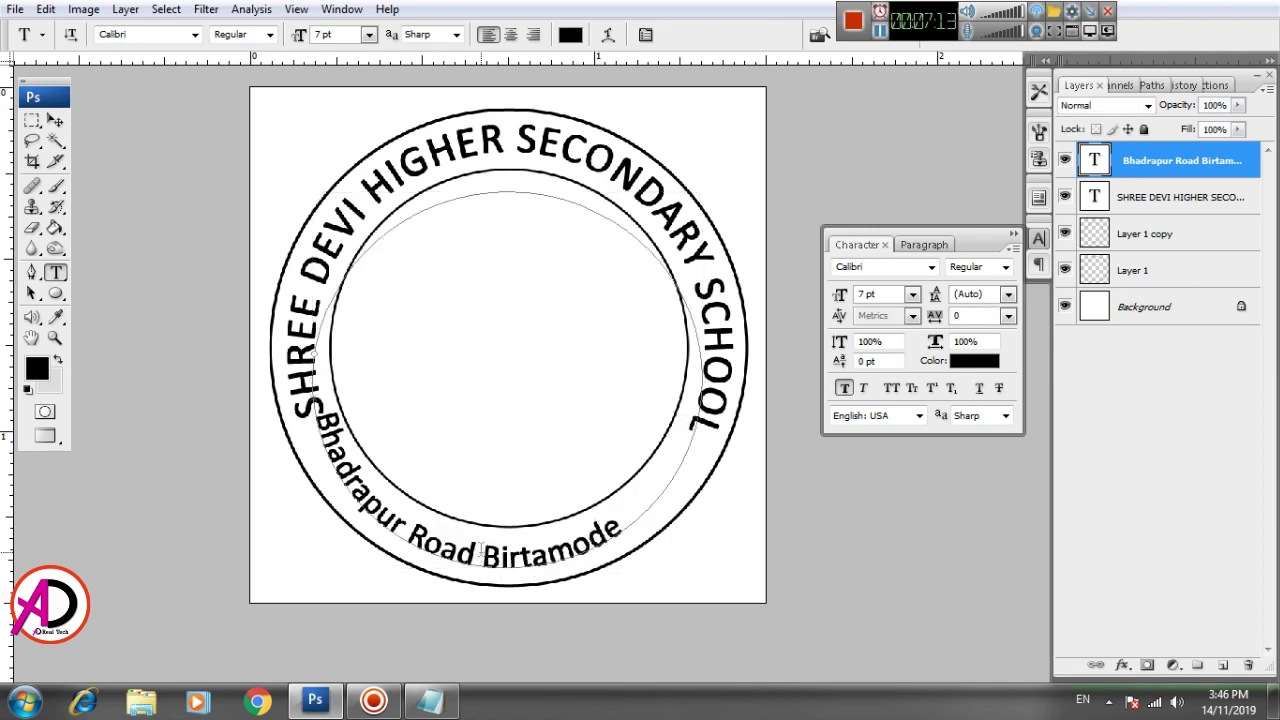
click(55, 120)
Rotate the address text over several Free Transform passes, to about -9 degrees then back toward level.
click(237, 211)
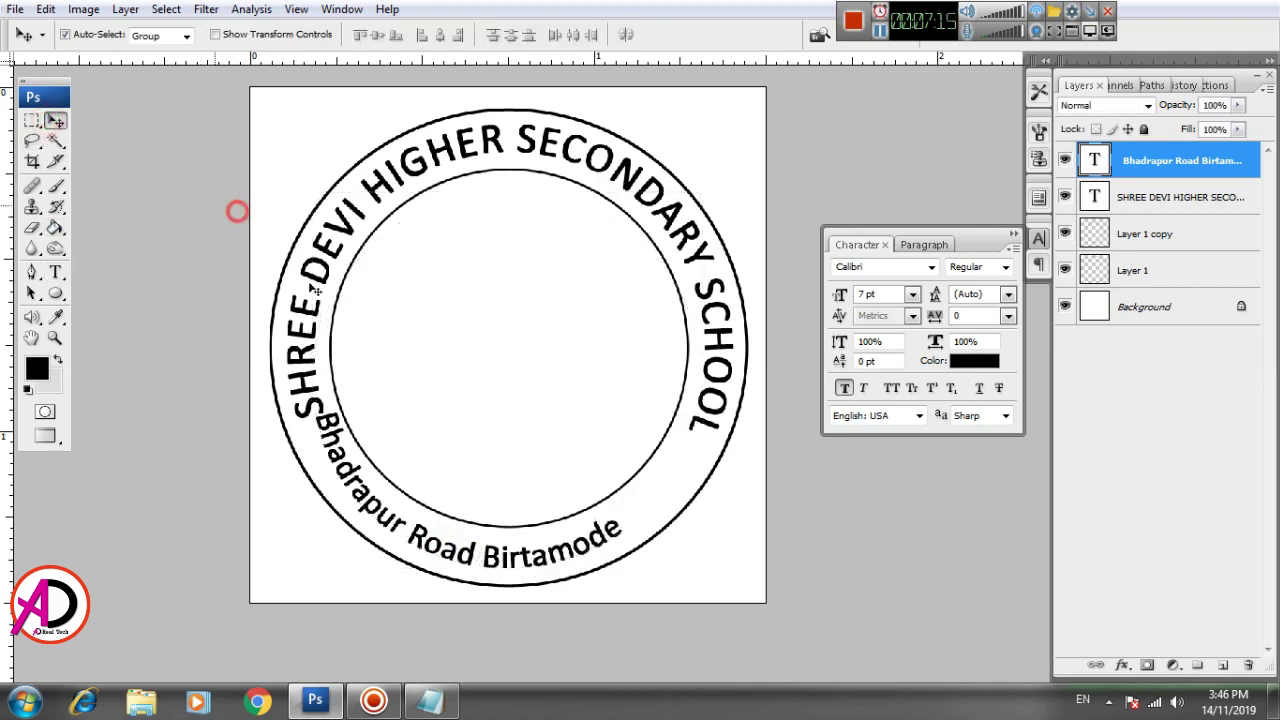
click(333, 425)
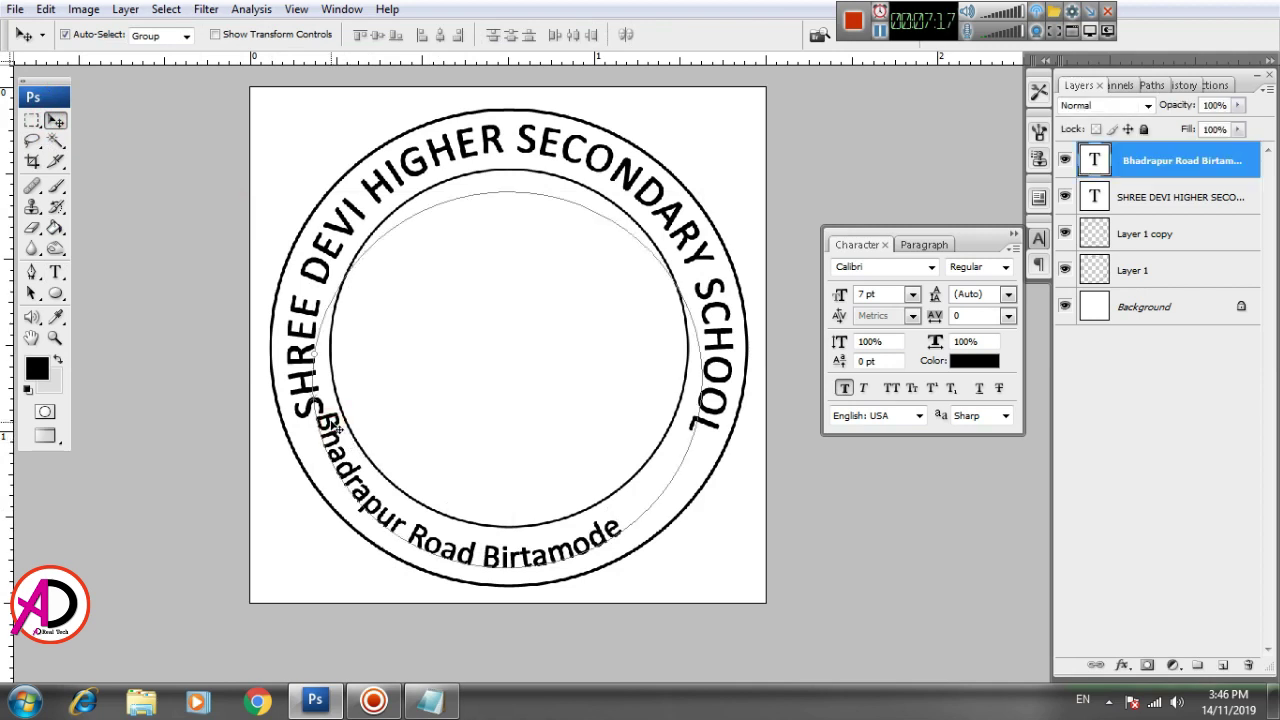
key(ctrl+t)
drag(738, 524, 741, 477)
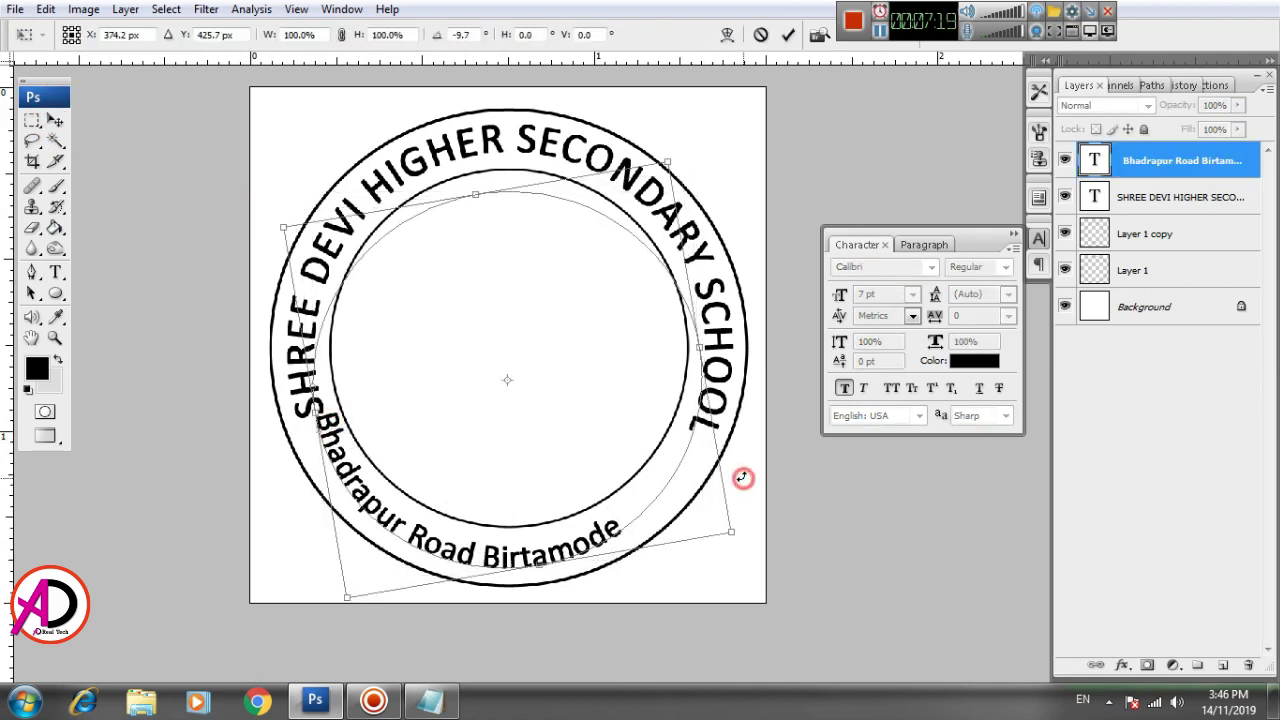
double_click(671, 492)
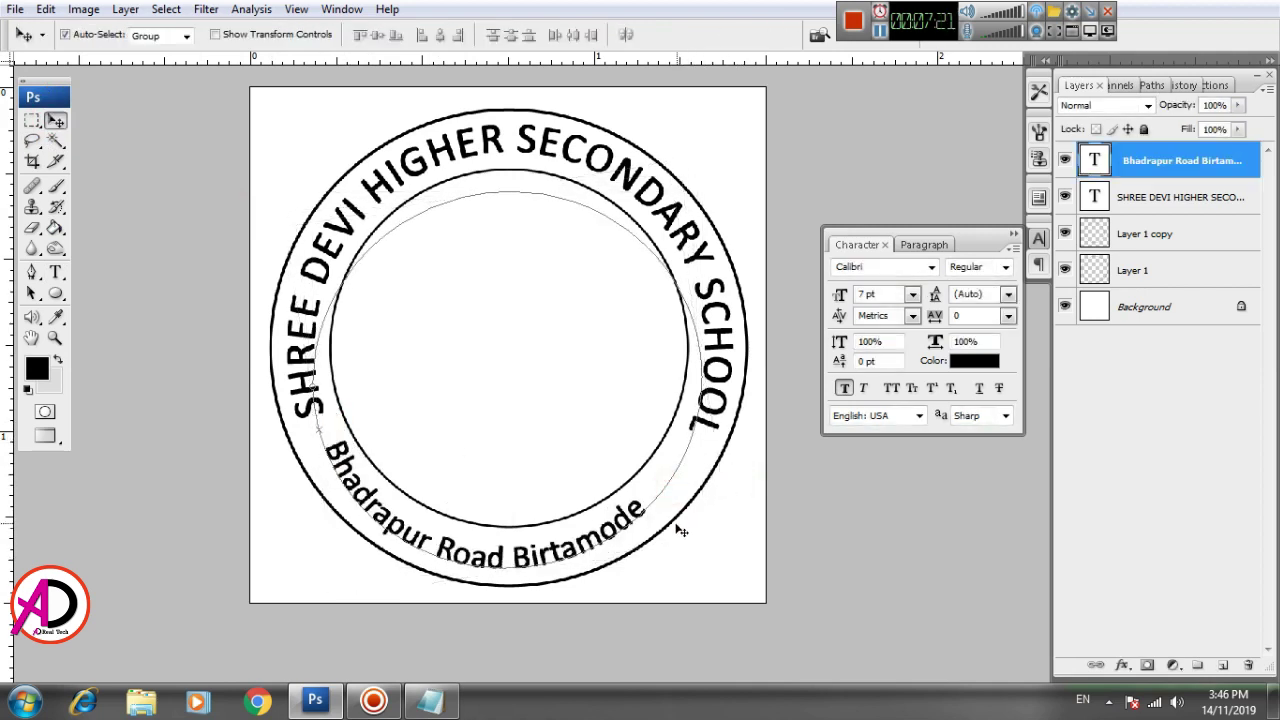
key(ctrl+t)
drag(737, 523, 737, 492)
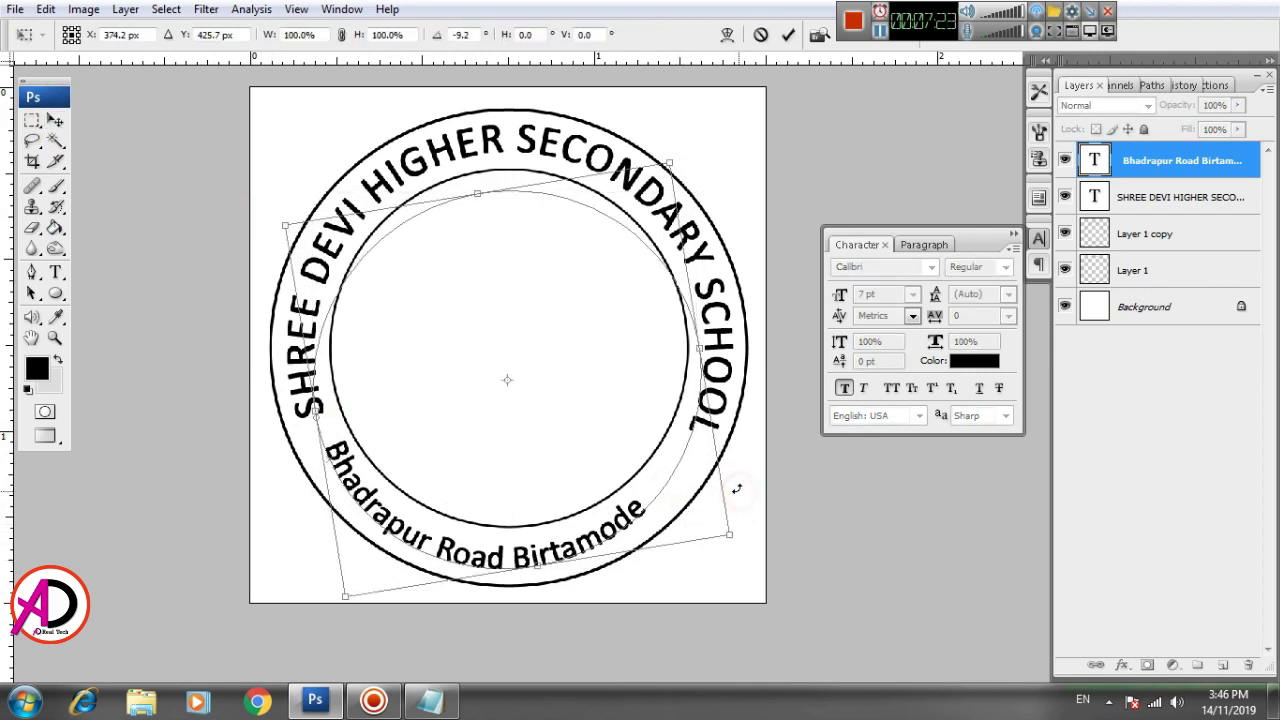
double_click(686, 493)
key(ctrl+t)
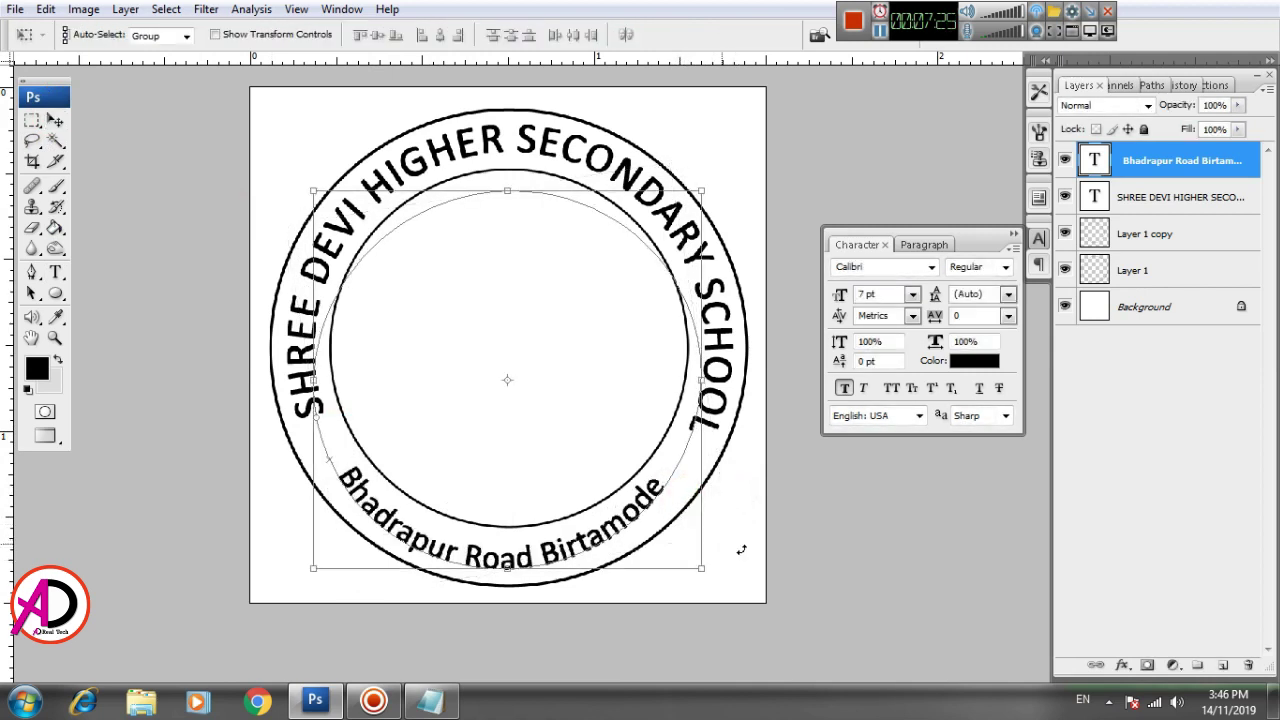
drag(746, 534, 746, 523)
double_click(672, 513)
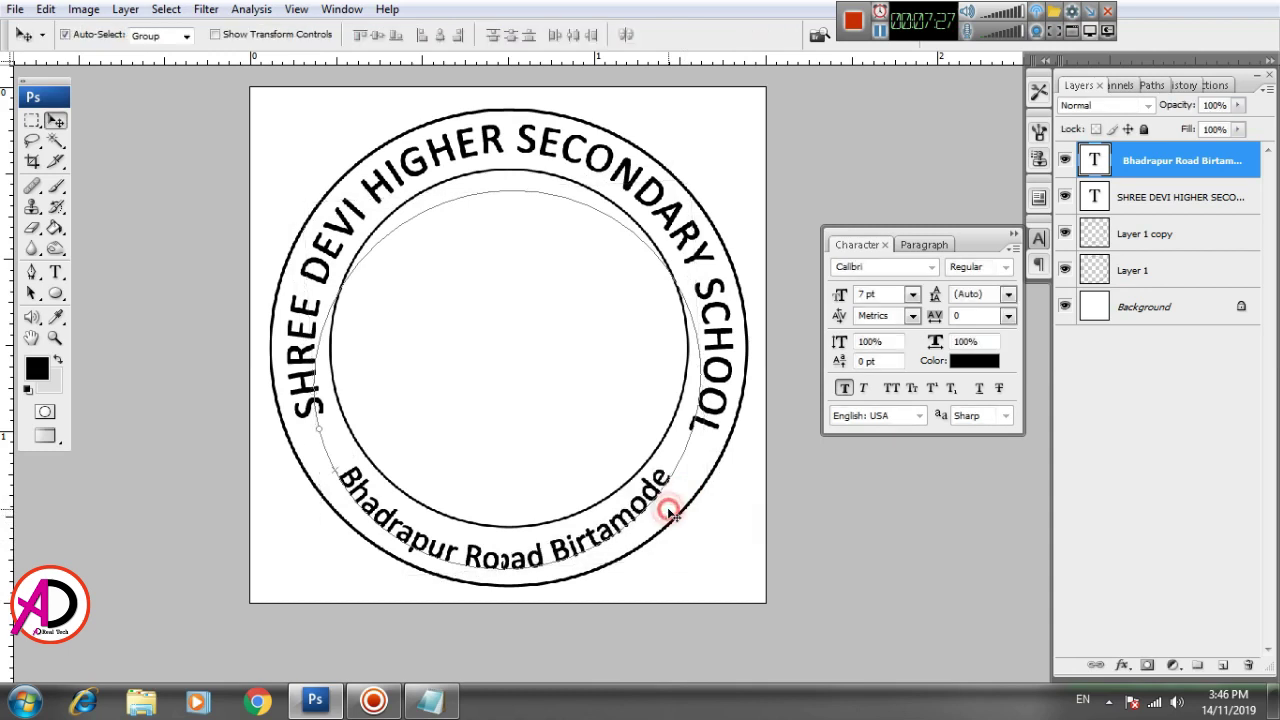
Widen the address text to about 106%, shift it left, then settle its width near 103%.
key(ctrl+t)
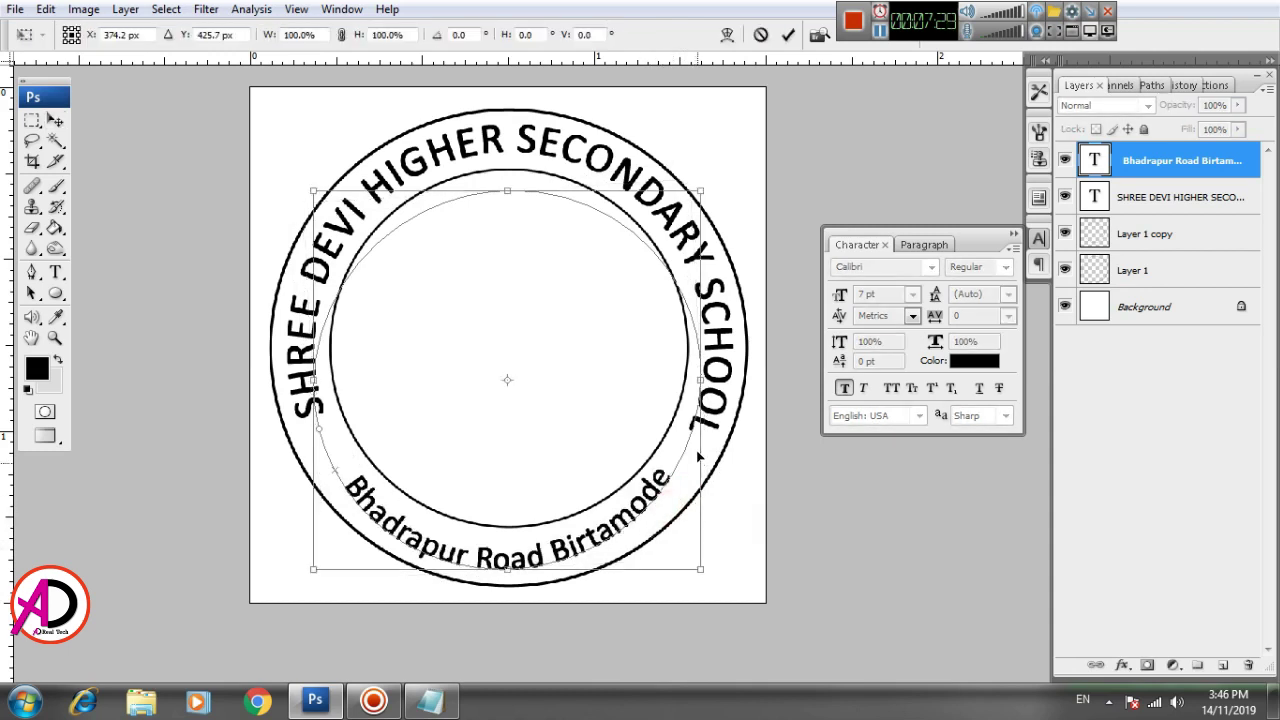
drag(701, 381, 724, 385)
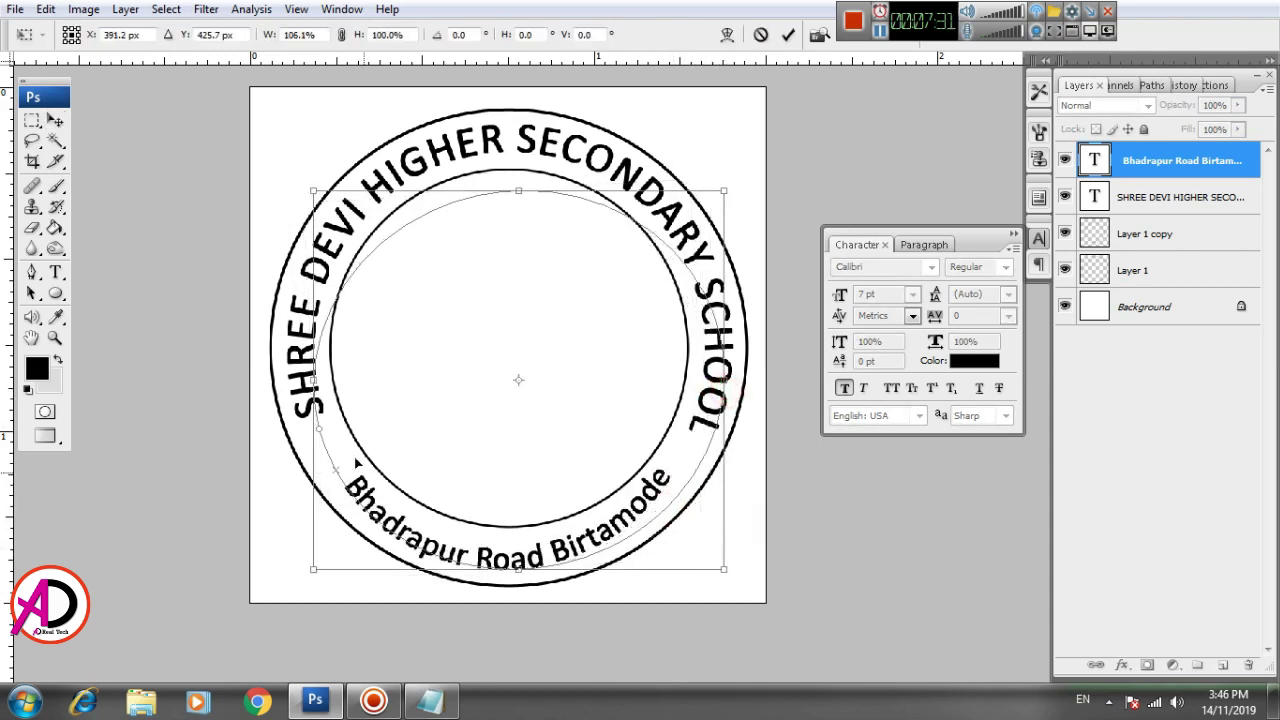
drag(319, 428, 302, 424)
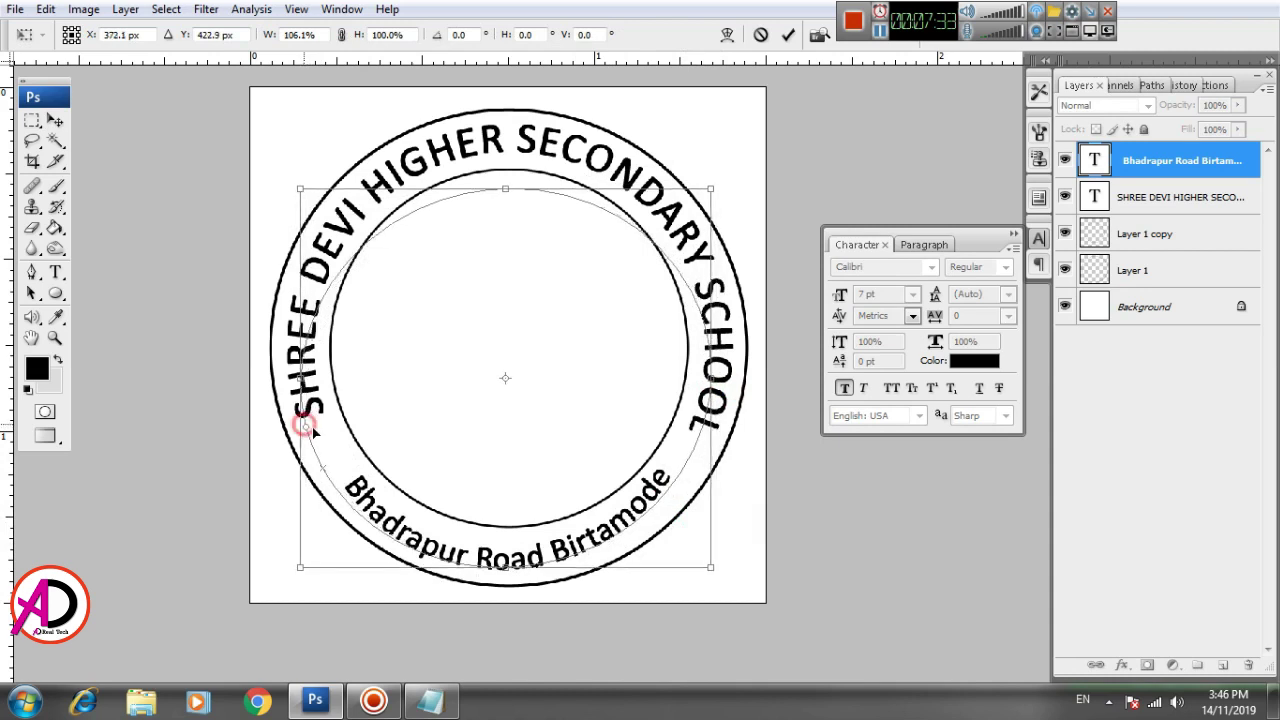
double_click(493, 505)
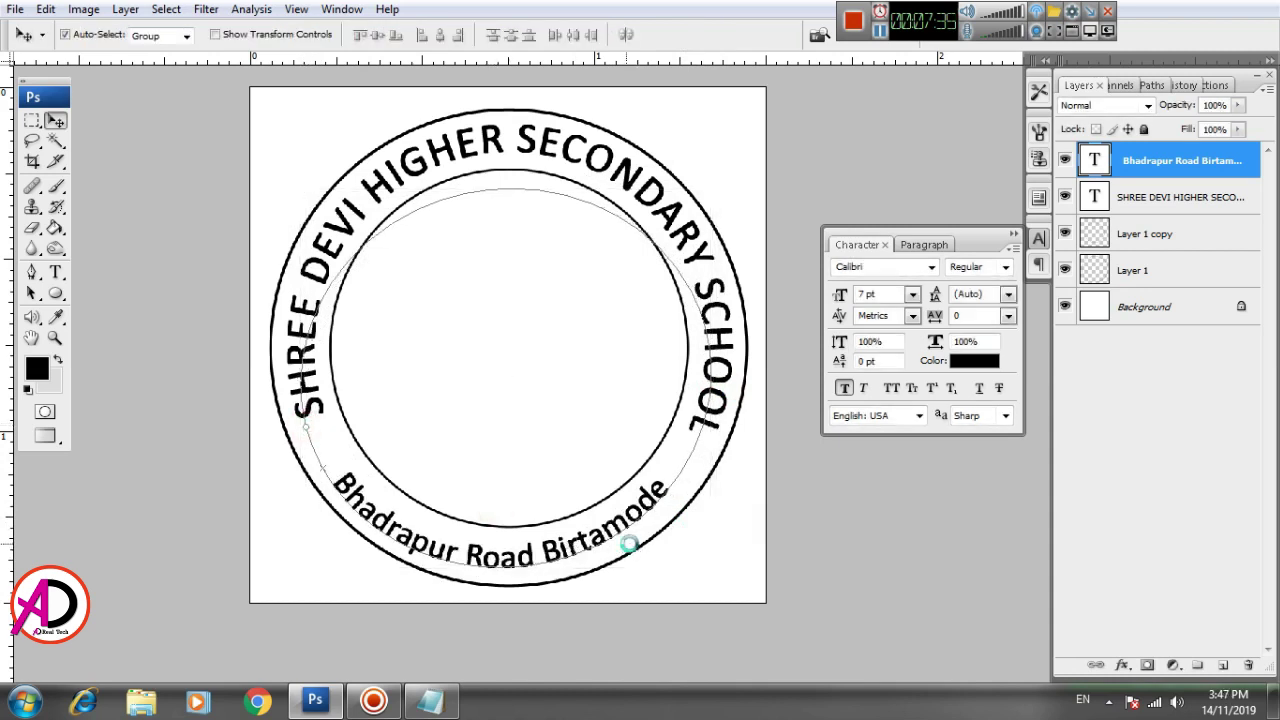
key(ctrl+t)
drag(711, 338, 727, 338)
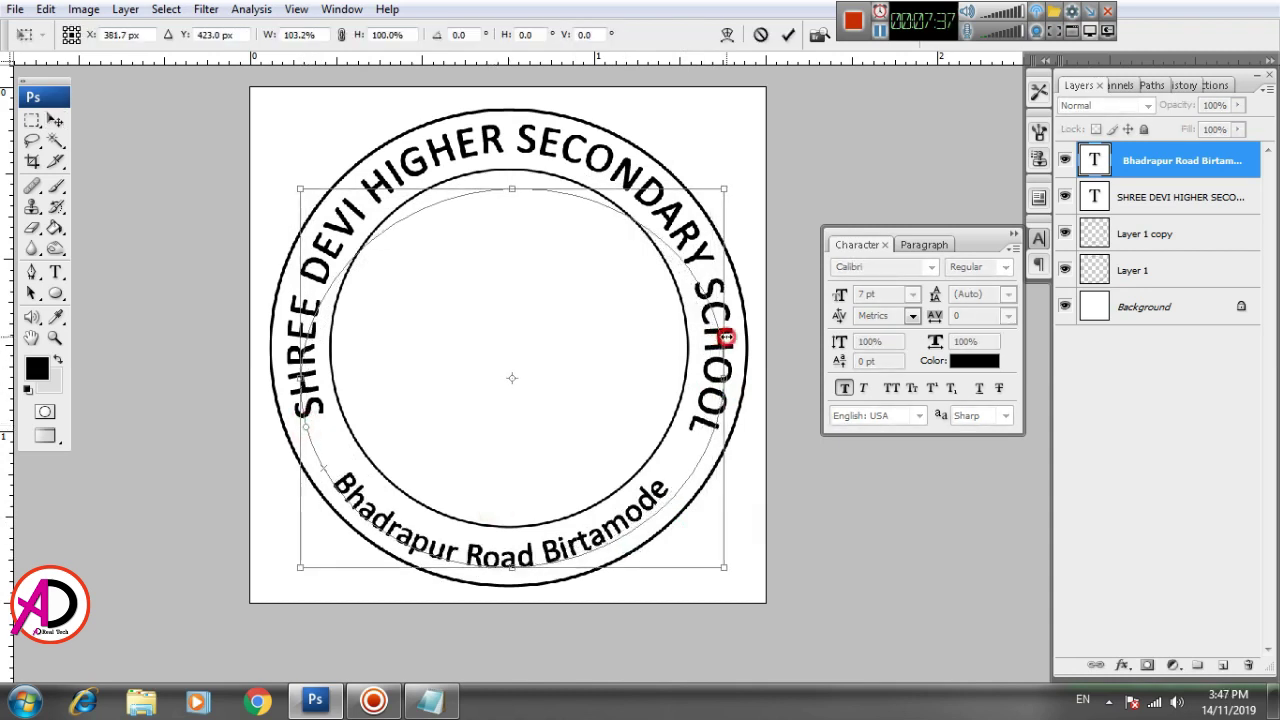
double_click(615, 474)
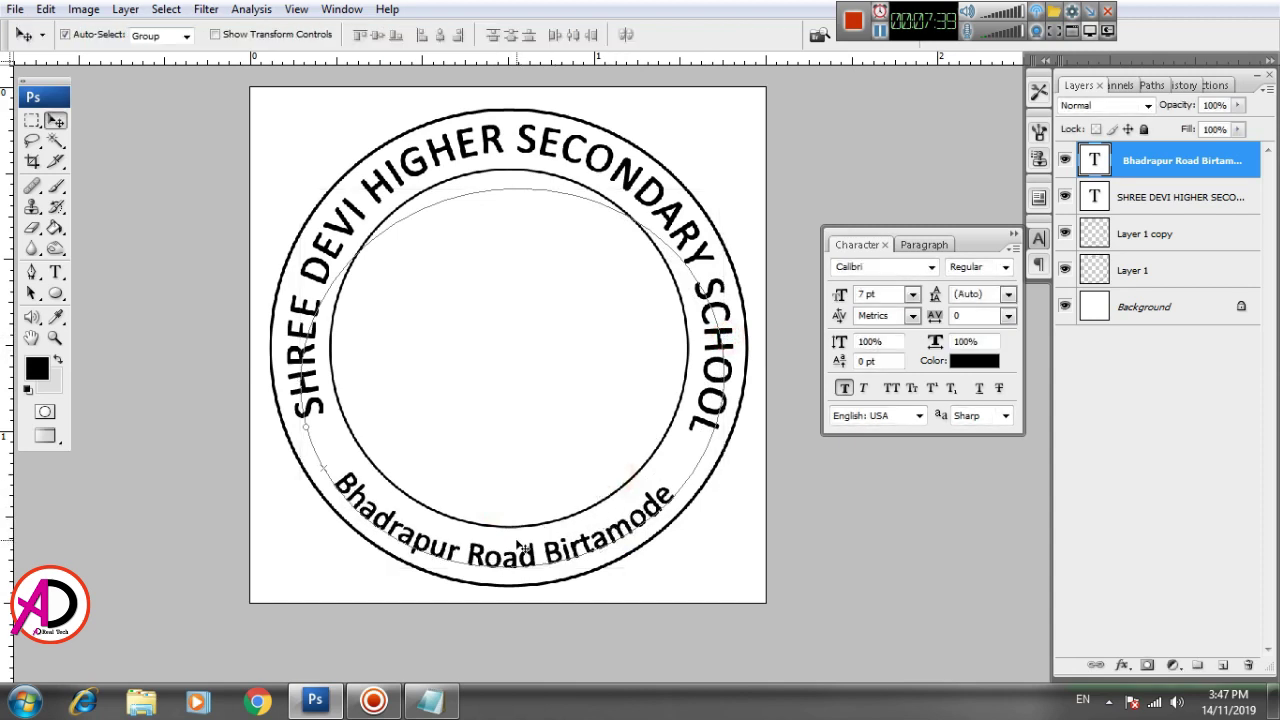
key(ctrl+t)
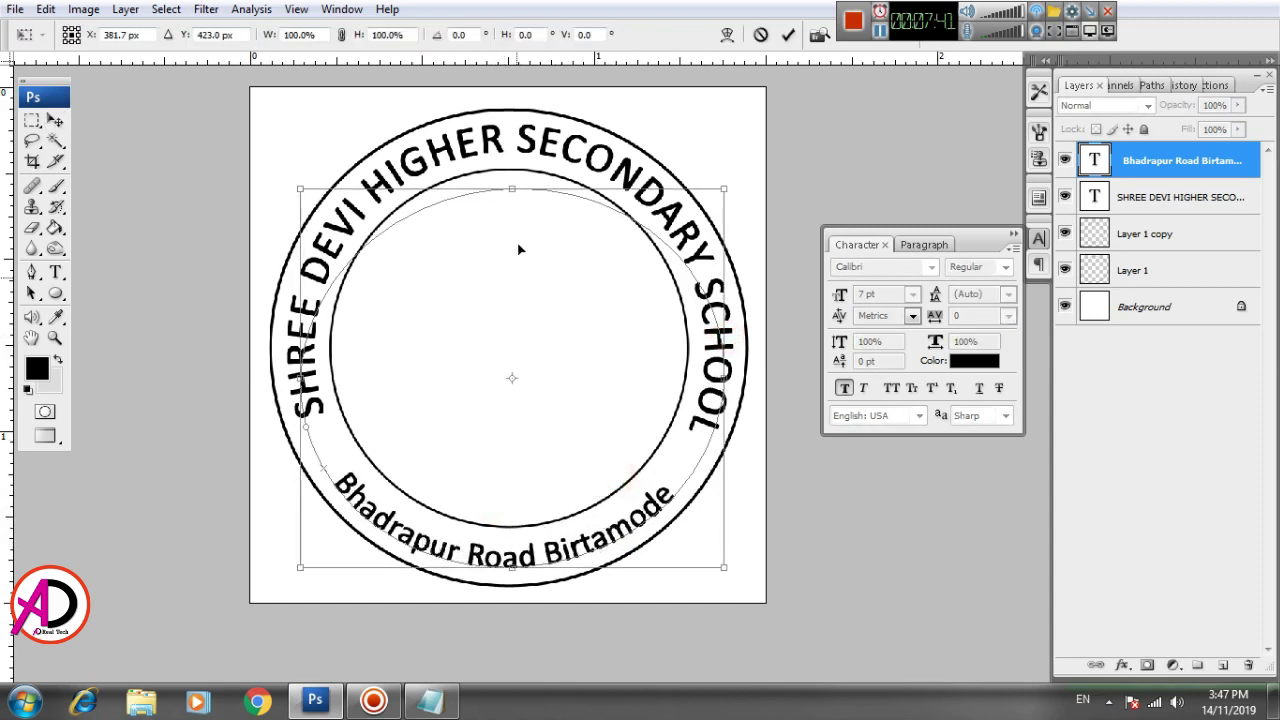
drag(512, 190, 508, 176)
double_click(491, 426)
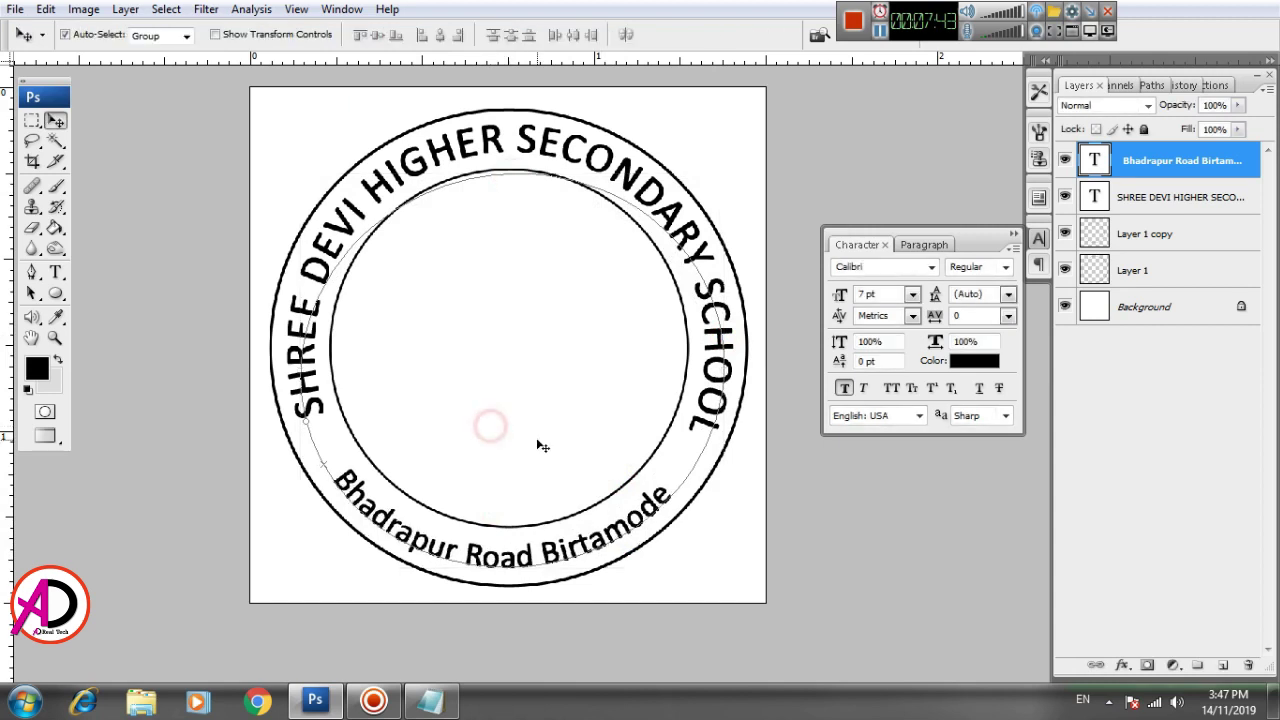
Rotate the Bhadrapur Road Birtamode text about one more degree and deselect it.
click(684, 536)
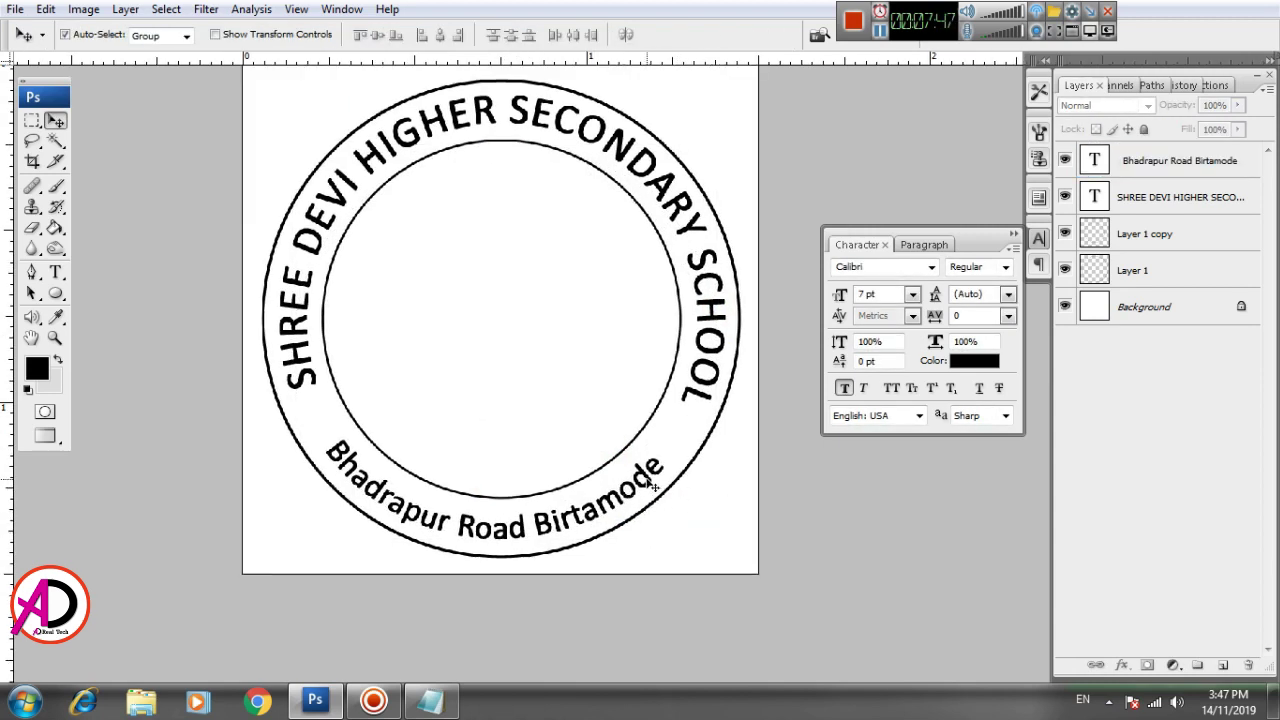
click(652, 485)
key(ctrl+t)
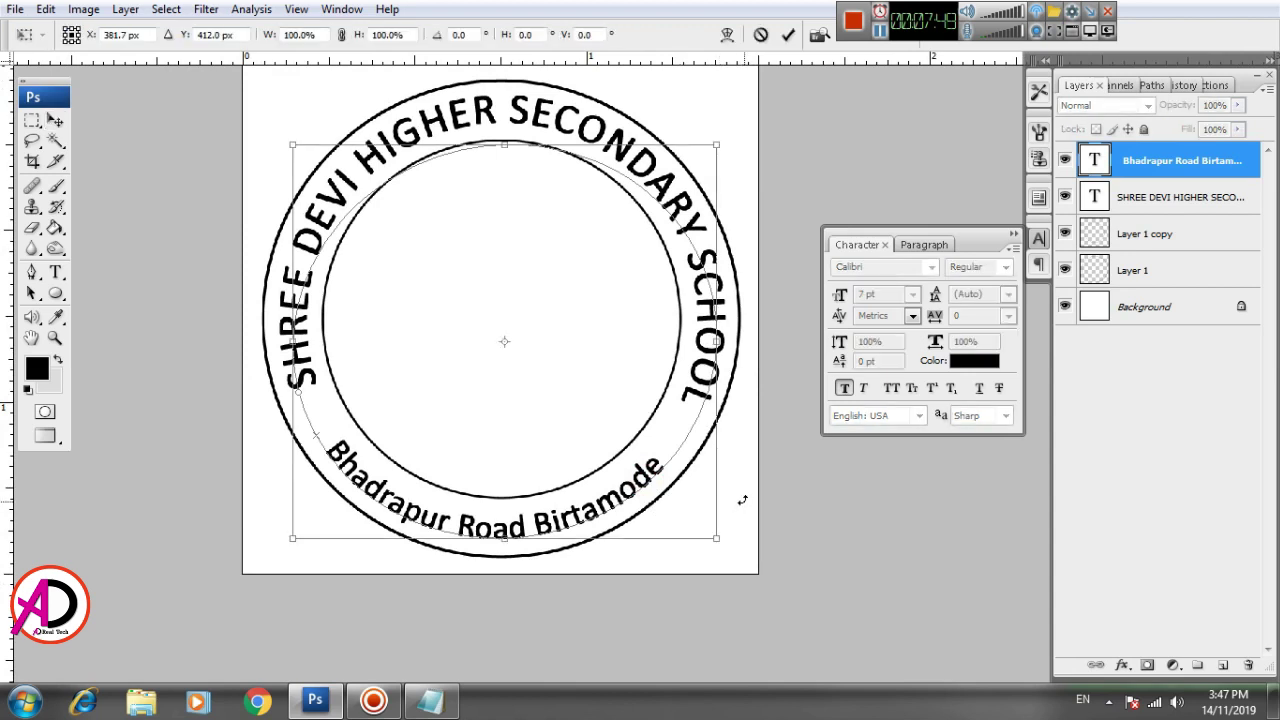
drag(742, 500, 748, 494)
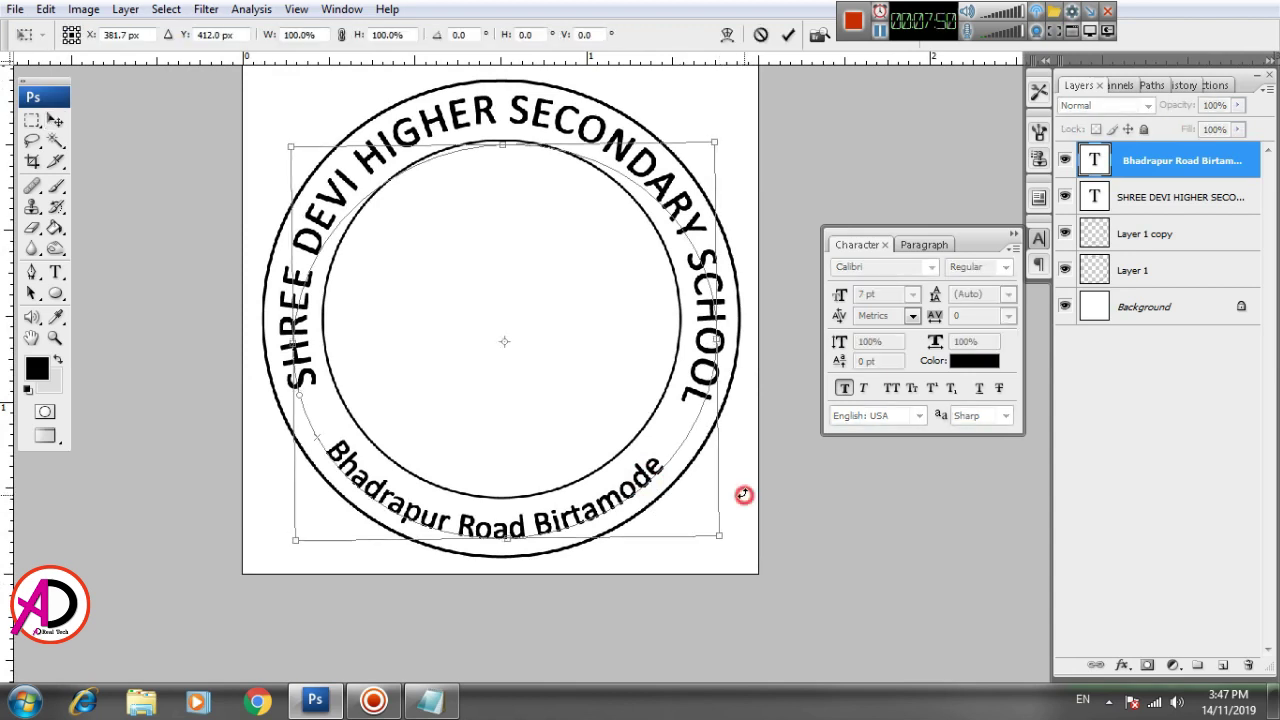
double_click(652, 485)
click(664, 527)
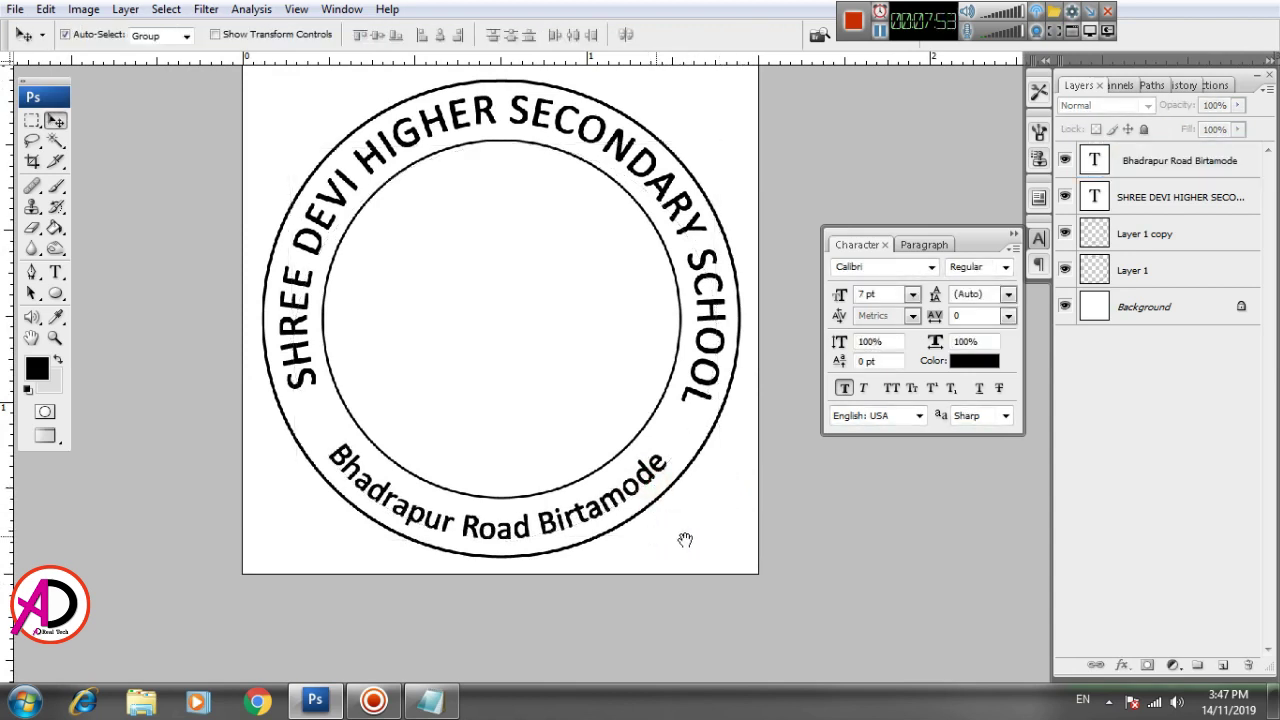
scroll(650, 520, down, 2)
scroll(617, 548, up, 1)
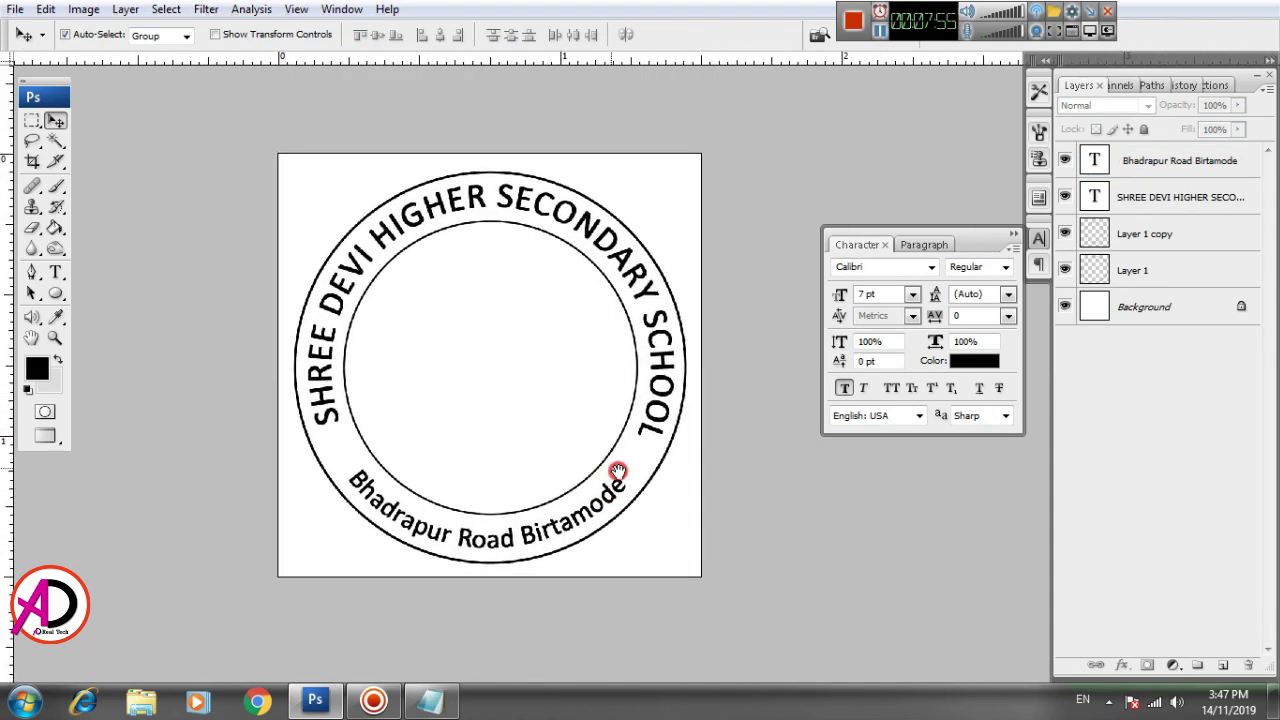
scroll(626, 484, up, 2)
scroll(630, 510, down, 1)
scroll(625, 510, down, 1)
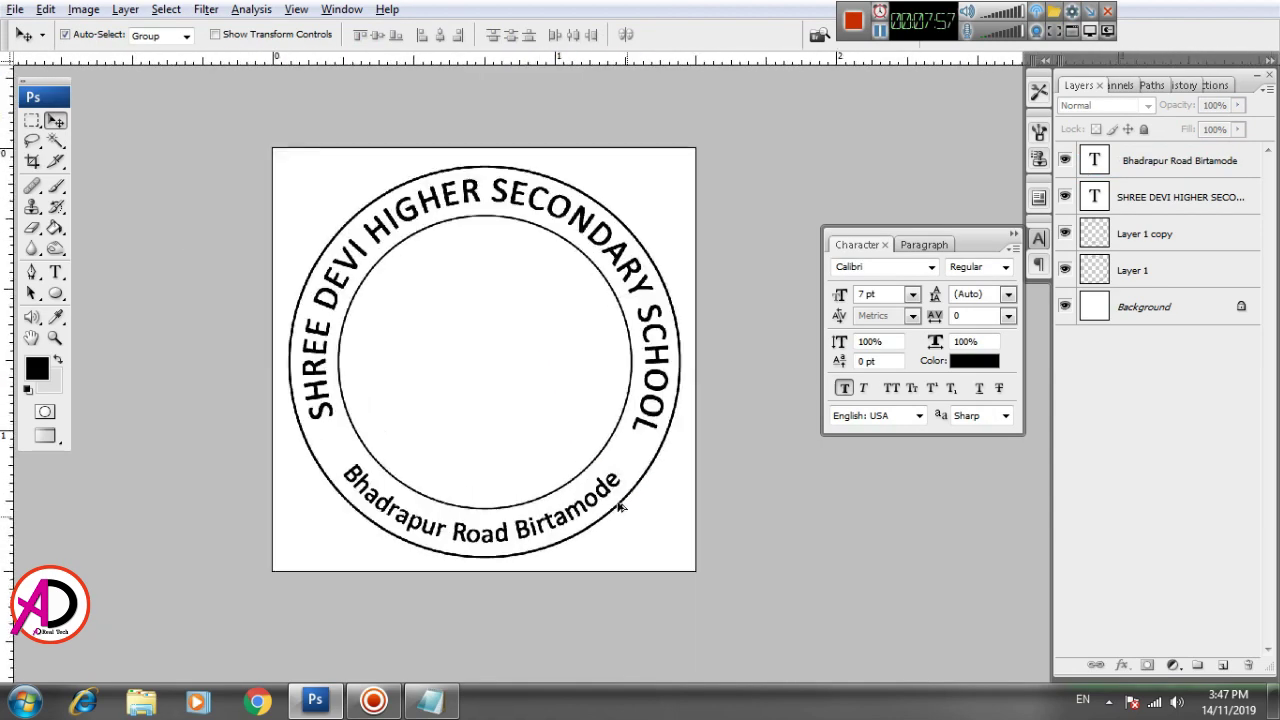
scroll(640, 515, up, 1)
scroll(700, 530, down, 1)
scroll(697, 531, down, 1)
scroll(680, 517, up, 1)
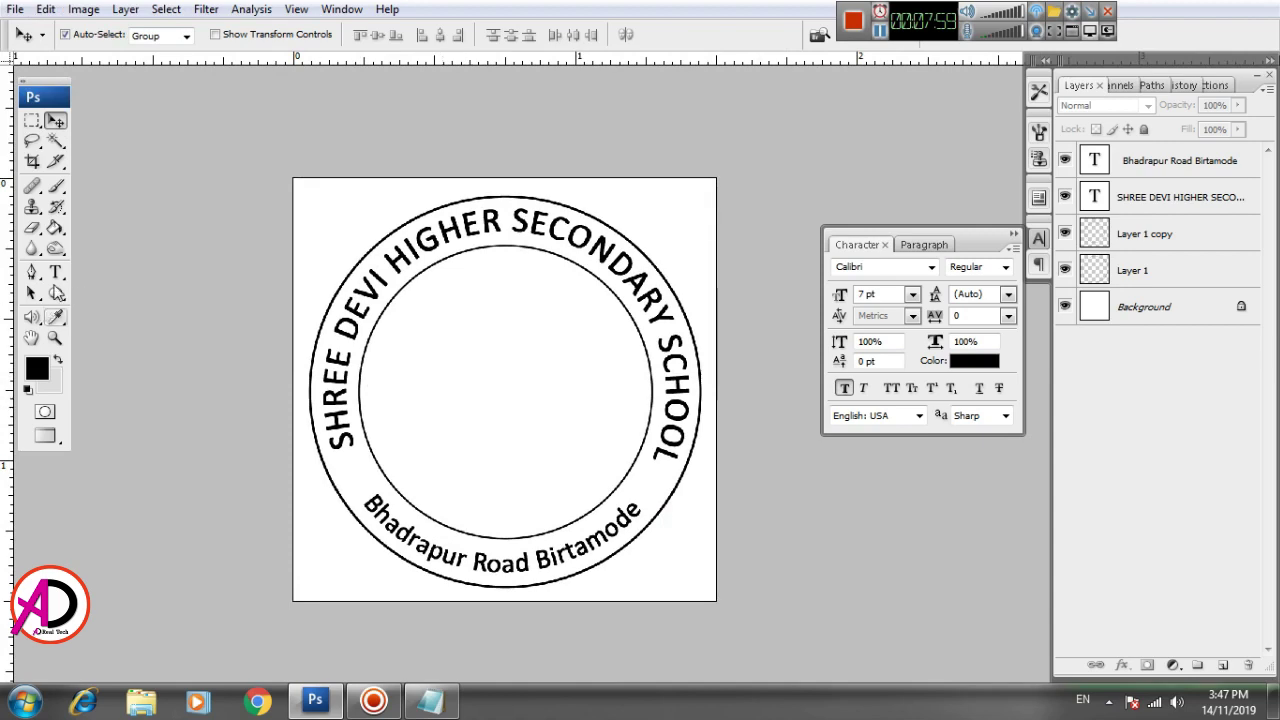
click(55, 271)
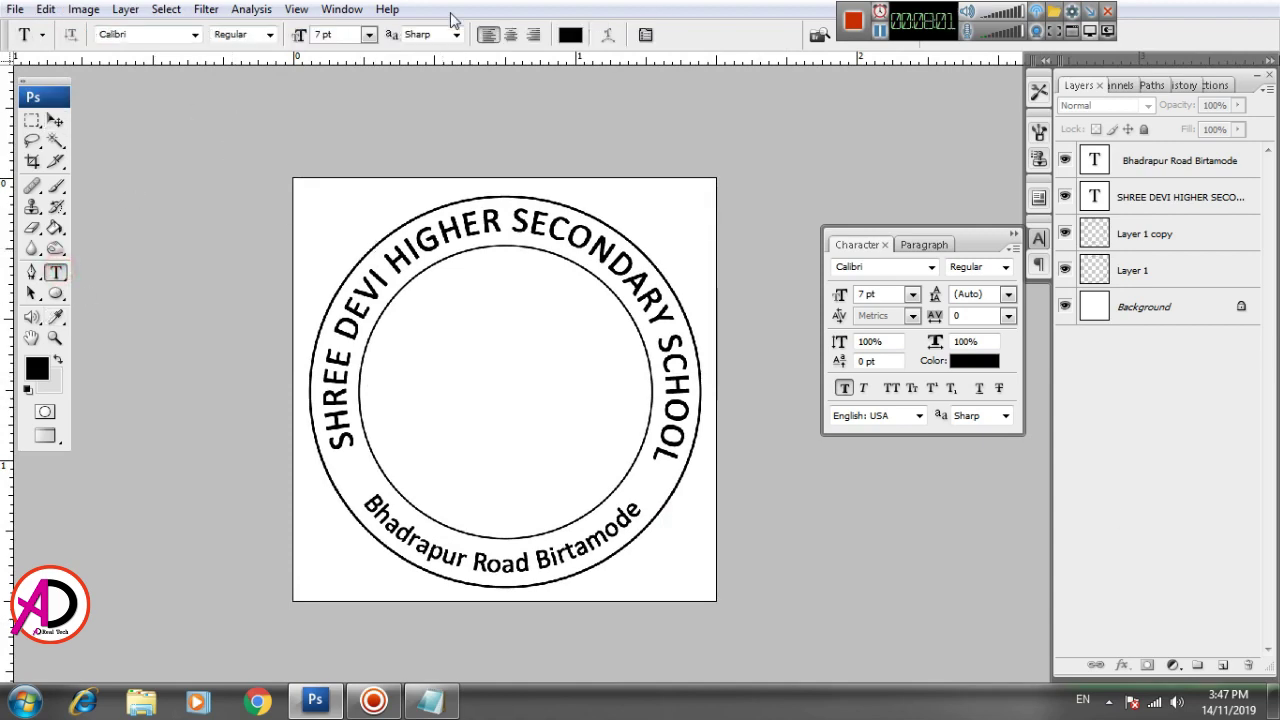
click(195, 34)
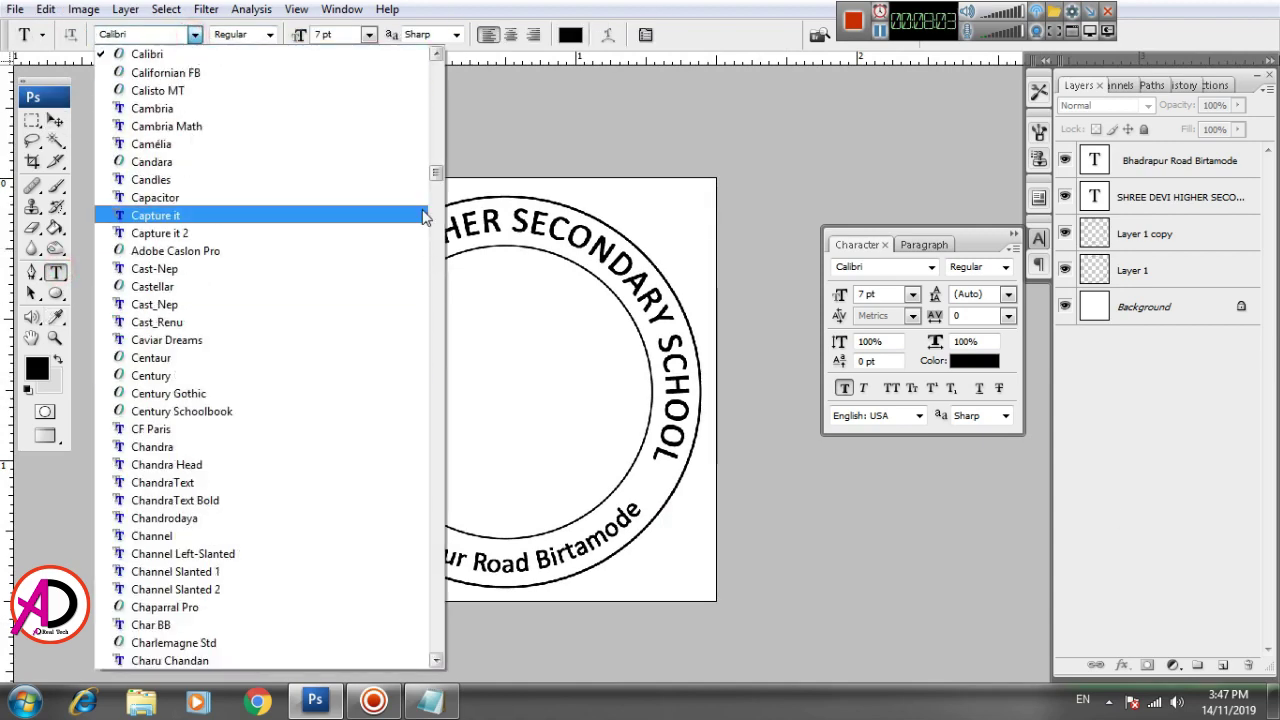
drag(440, 248, 430, 655)
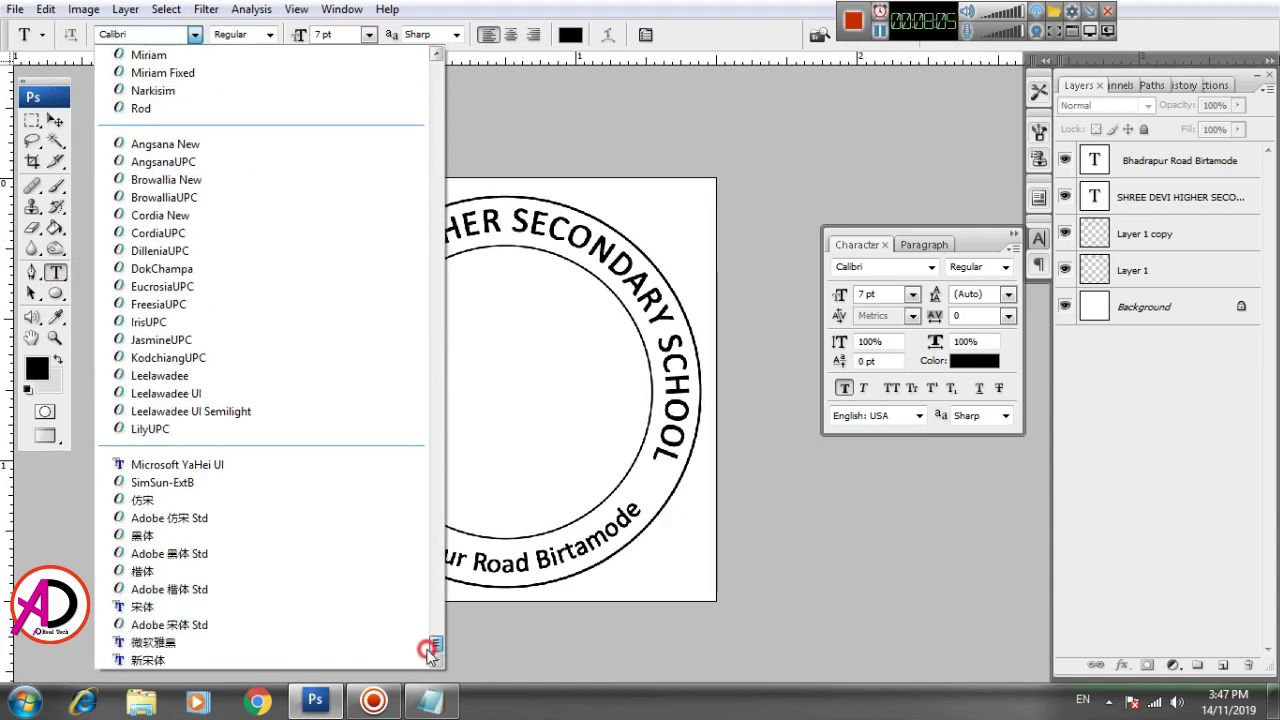
click(540, 450)
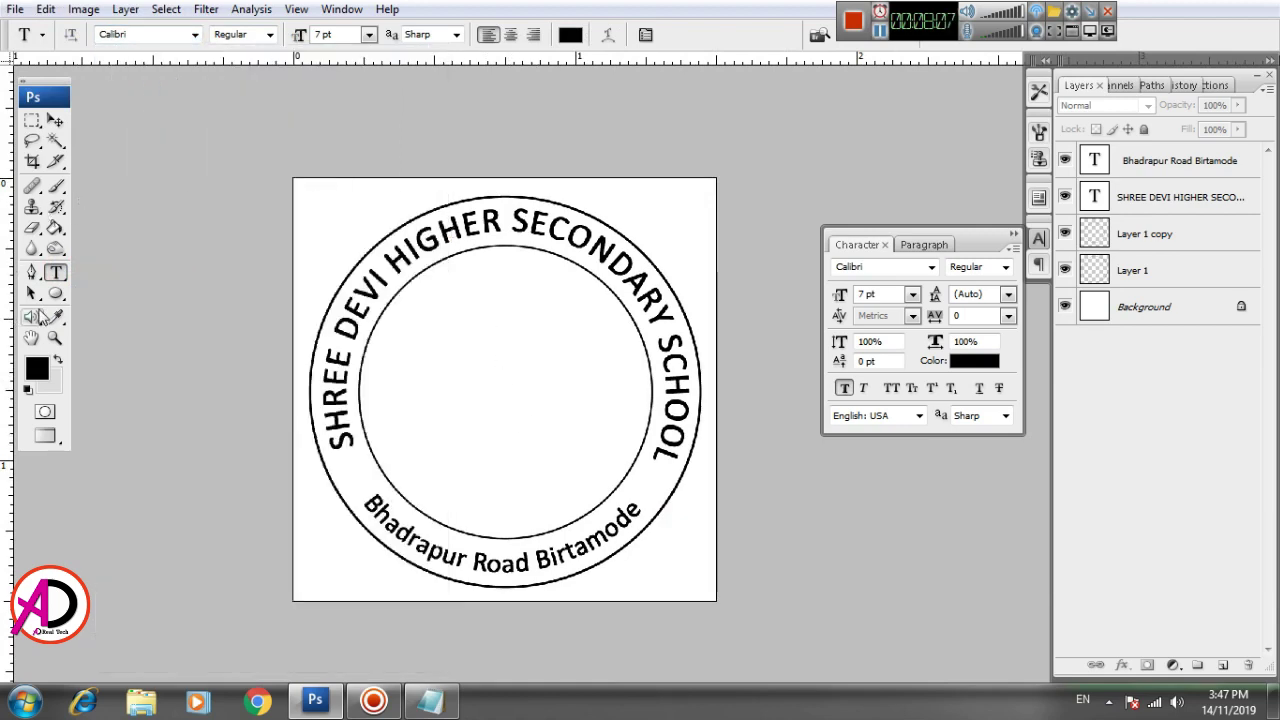
right_click(58, 296)
Draw a filled black shape-layer rectangle as a band across the inner circle.
click(118, 290)
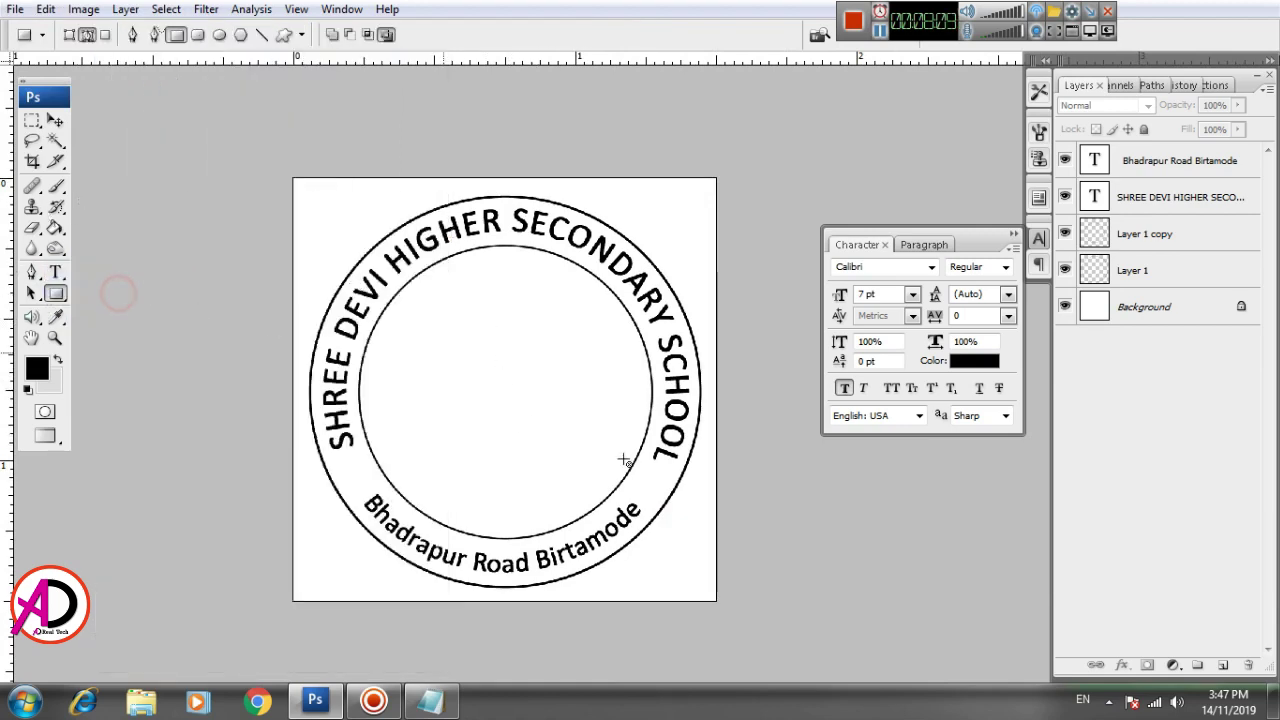
scroll(646, 459, up, 1)
scroll(726, 466, down, 1)
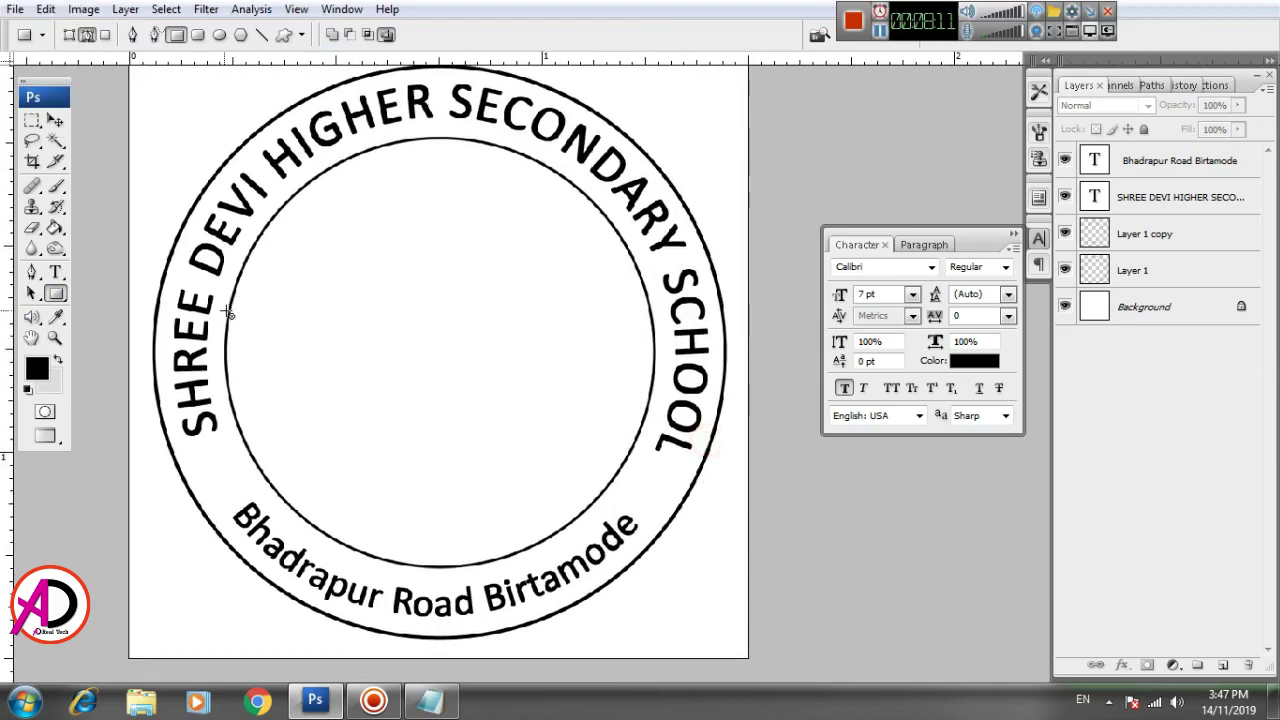
drag(230, 308, 652, 388)
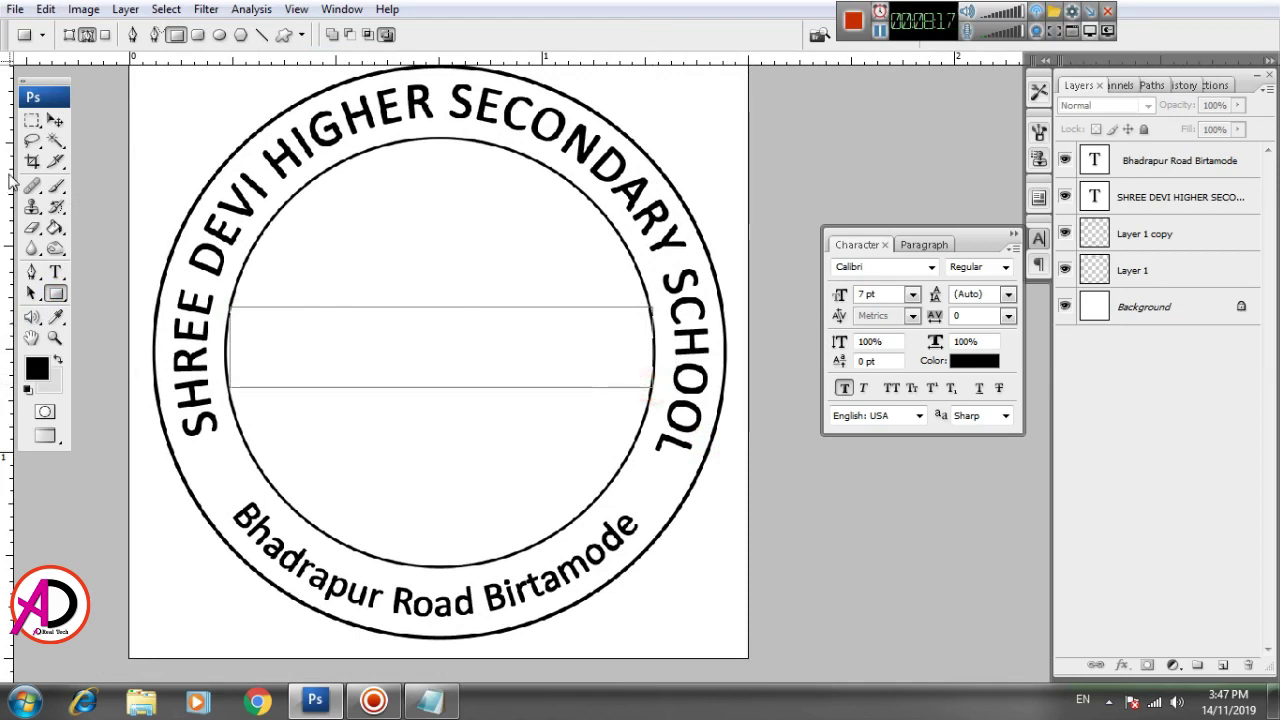
key(ctrl+z)
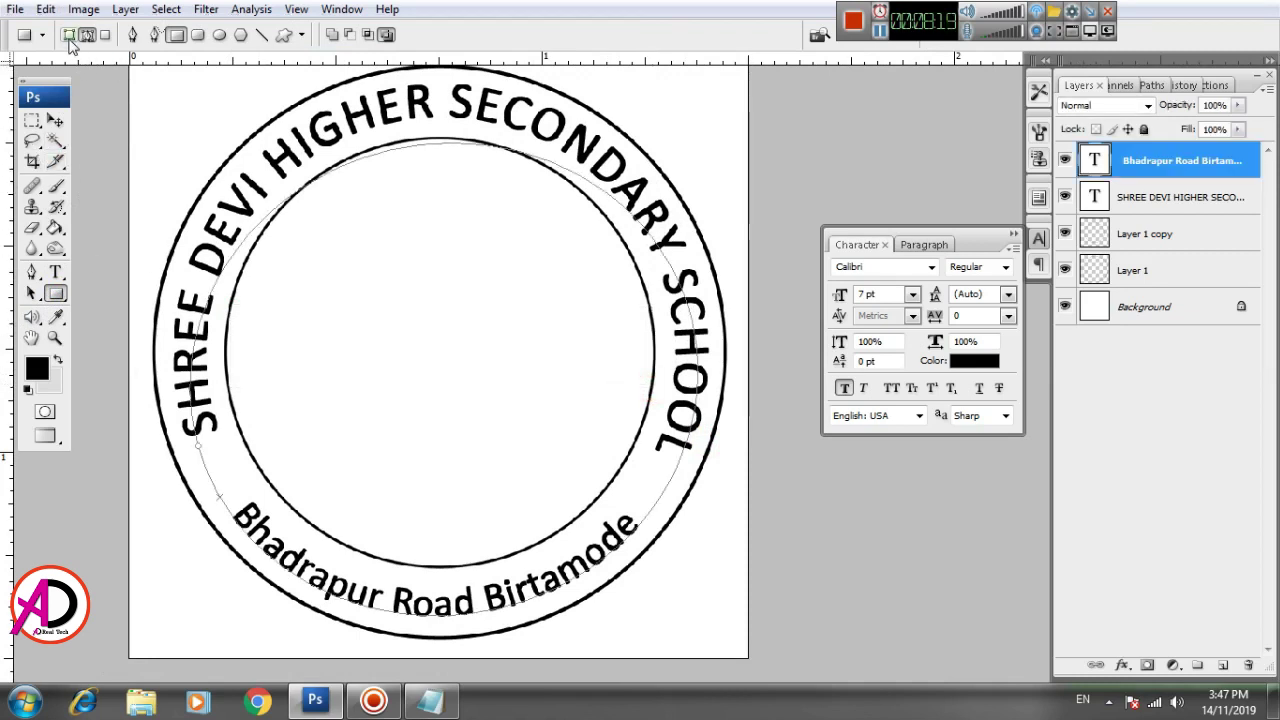
click(68, 34)
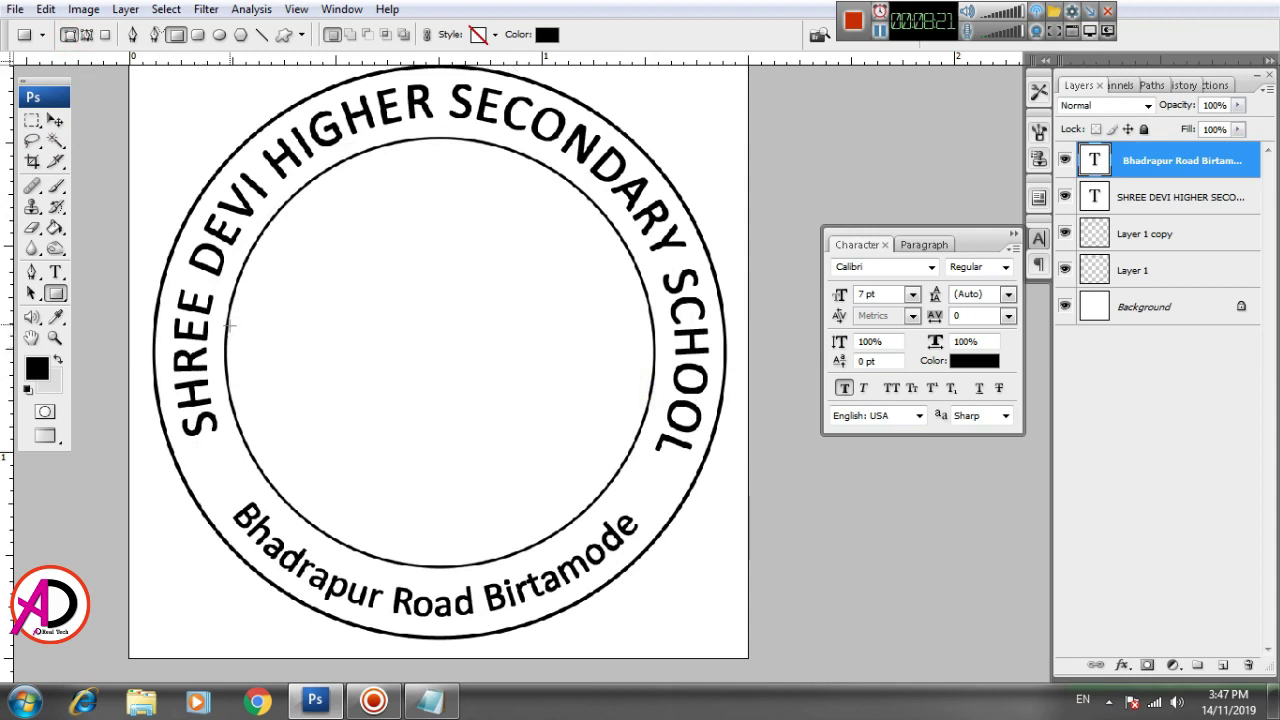
drag(265, 354, 653, 396)
click(55, 120)
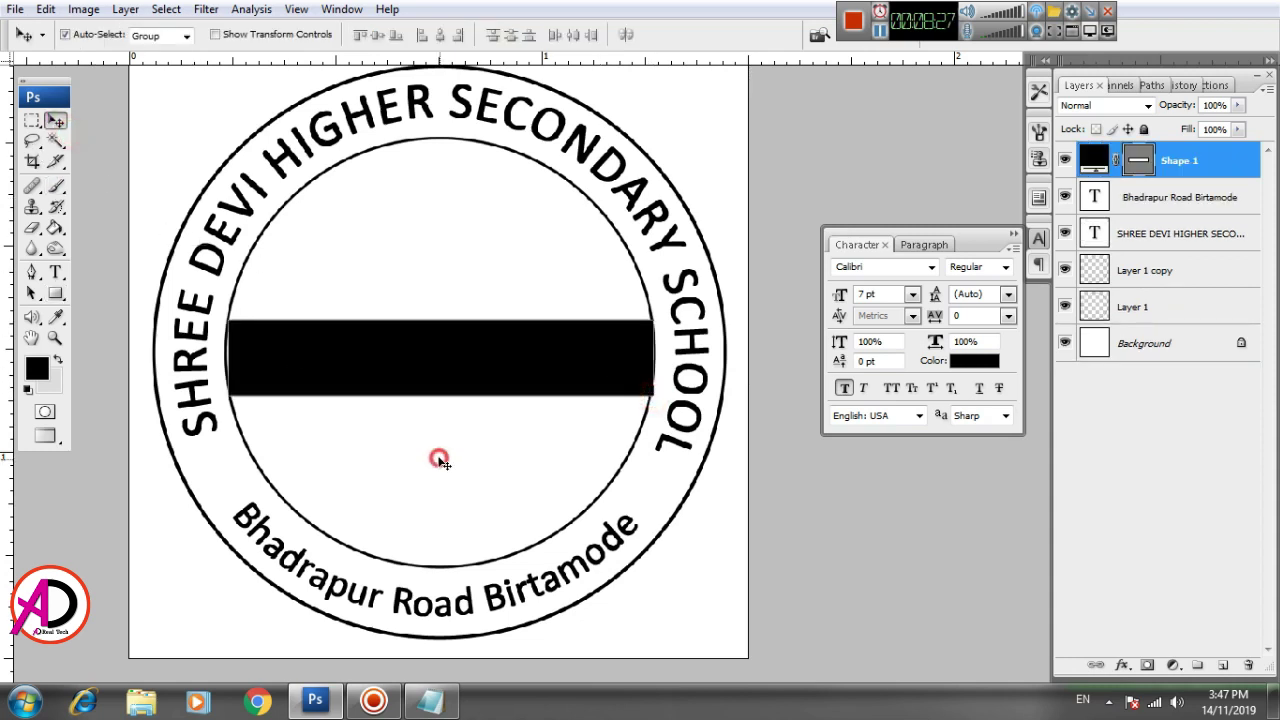
Stretch the black bar's left end out to the inner ring with Free Transform.
key(ctrl+t)
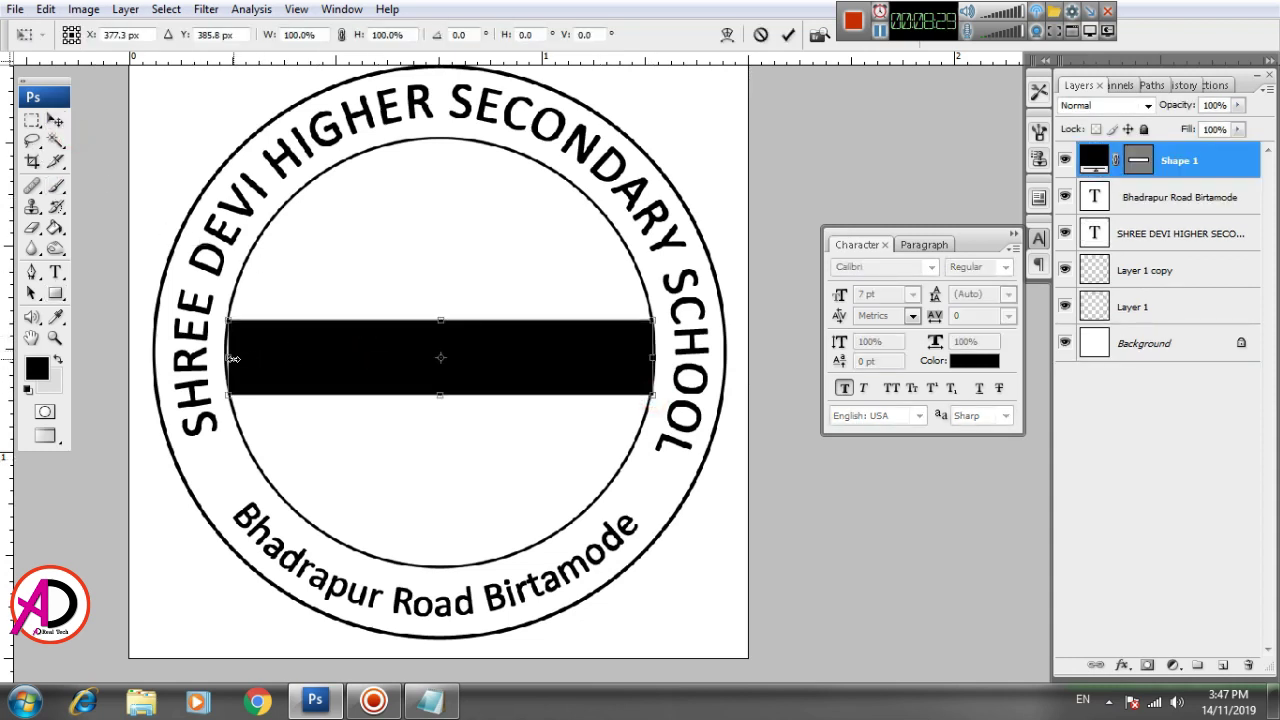
drag(230, 357, 229, 357)
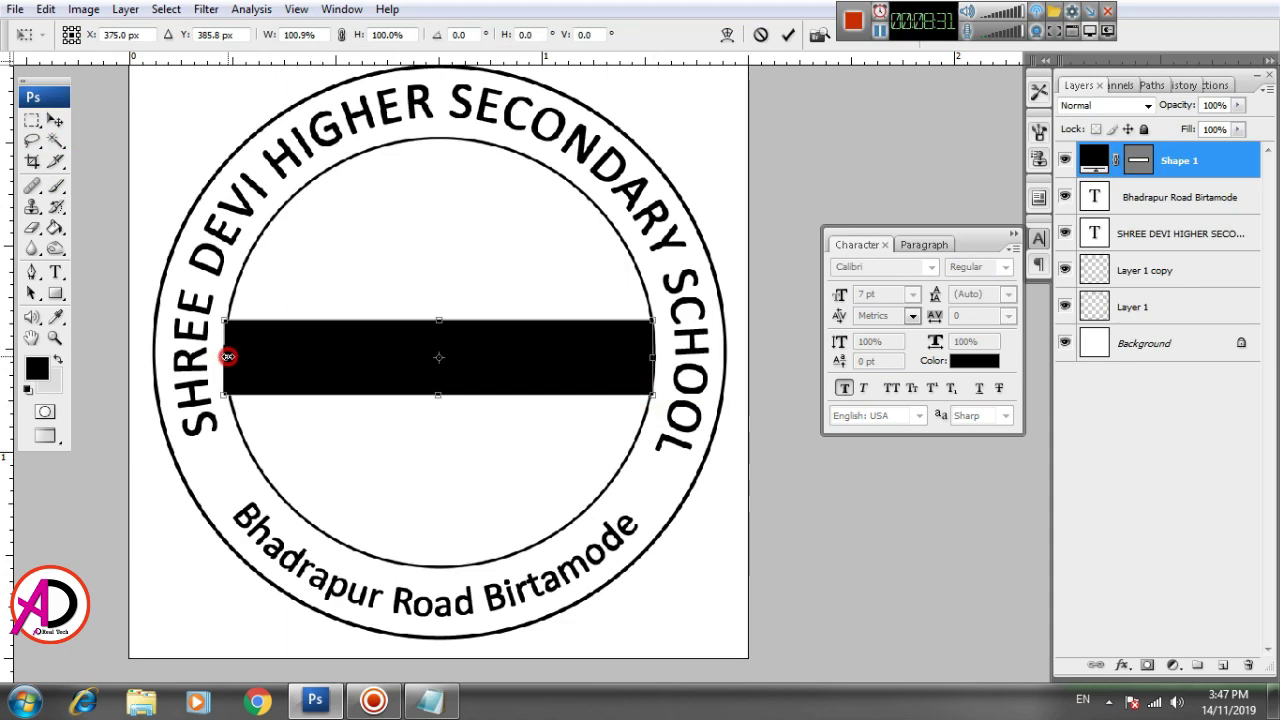
double_click(604, 372)
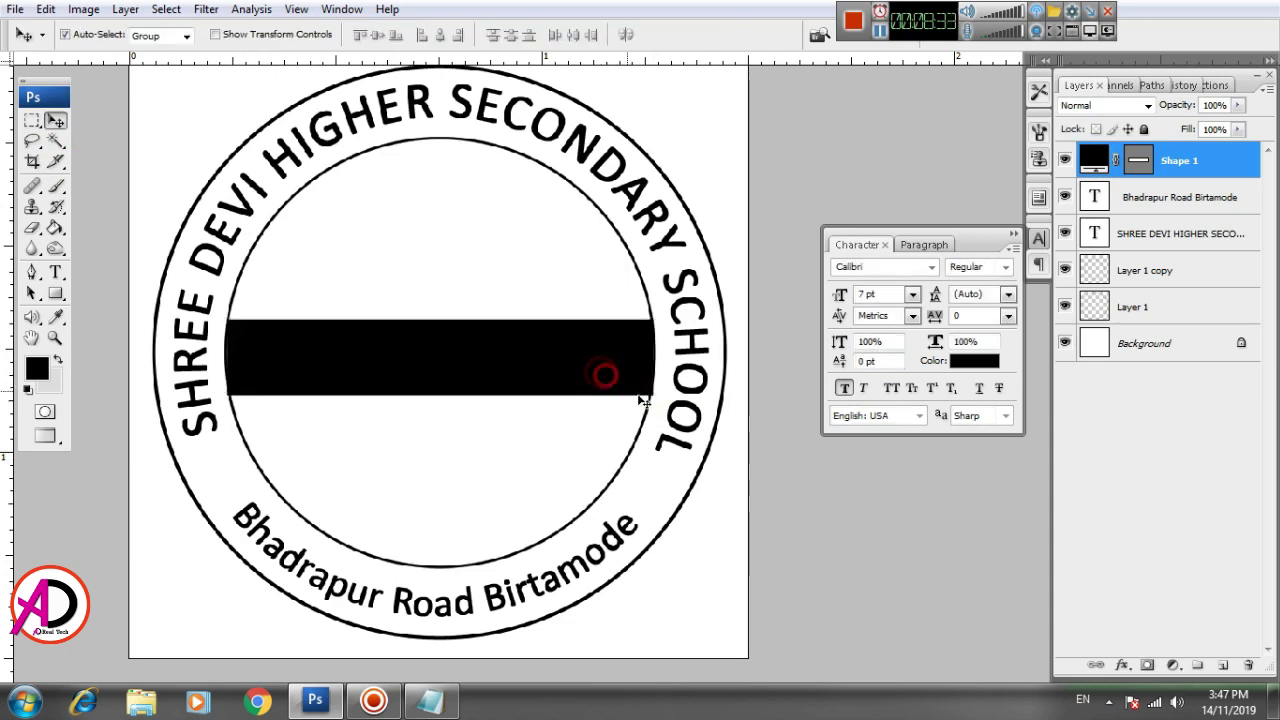
Zoom in on the badge and link the Shape 1 layer to its vector mask.
scroll(568, 423, up, 1)
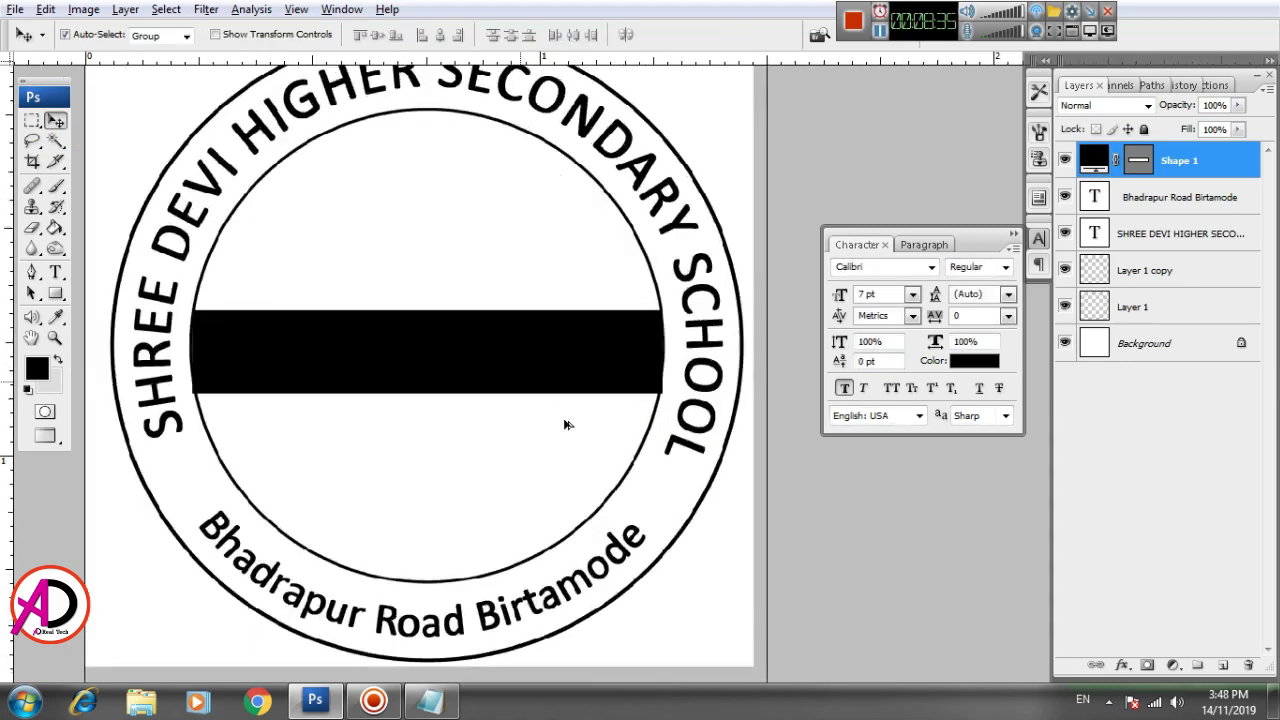
scroll(564, 440, up, 1)
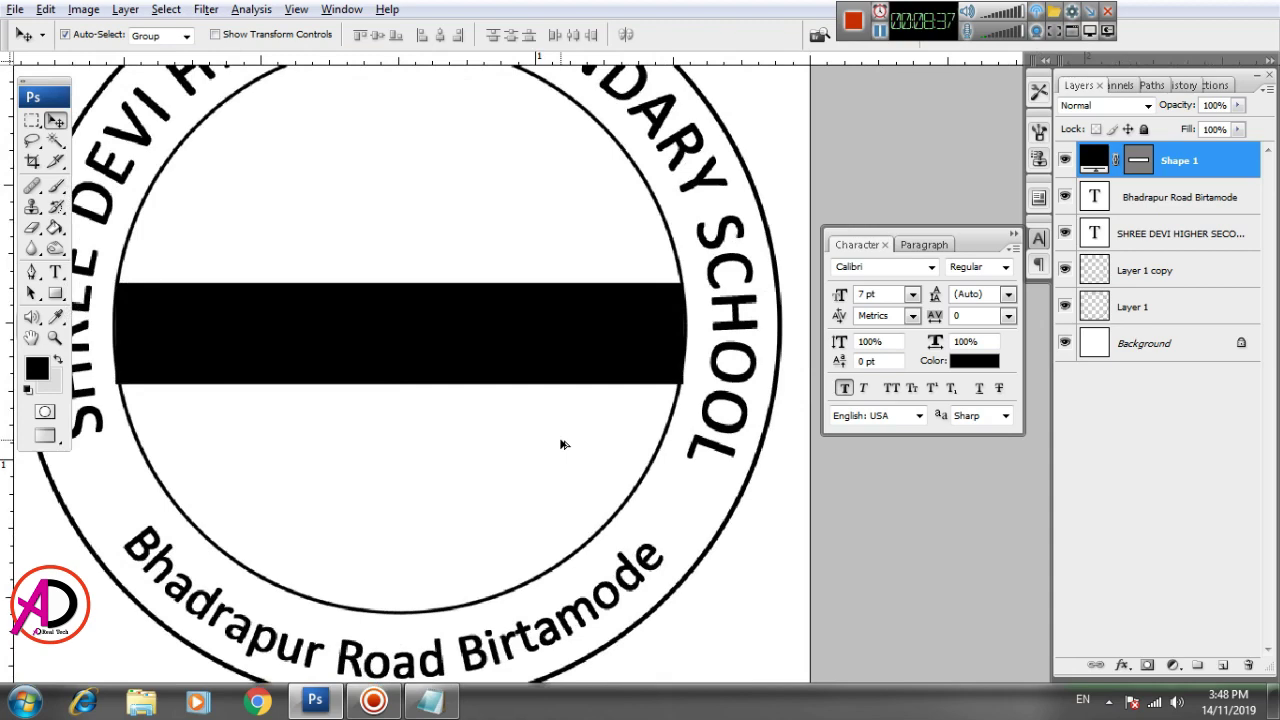
scroll(562, 444, down, 1)
scroll(660, 457, up, 2)
click(657, 455)
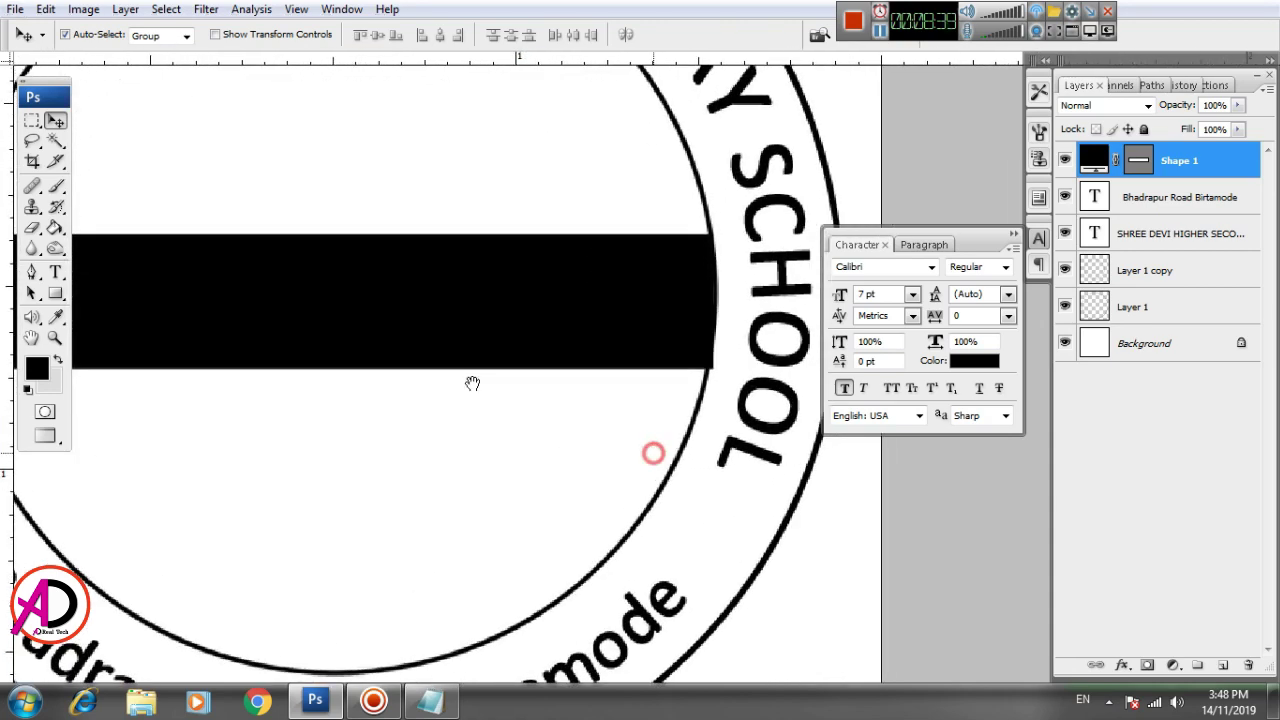
click(32, 227)
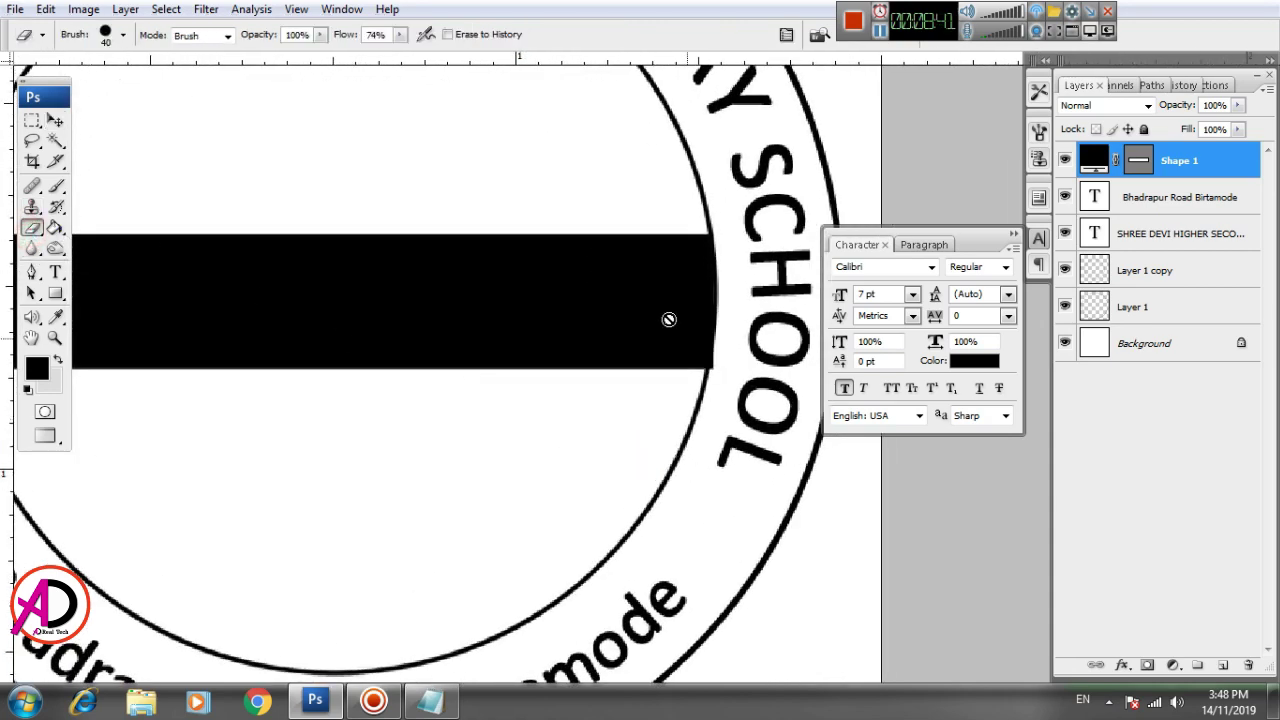
click(1115, 167)
scroll(546, 350, down, 5)
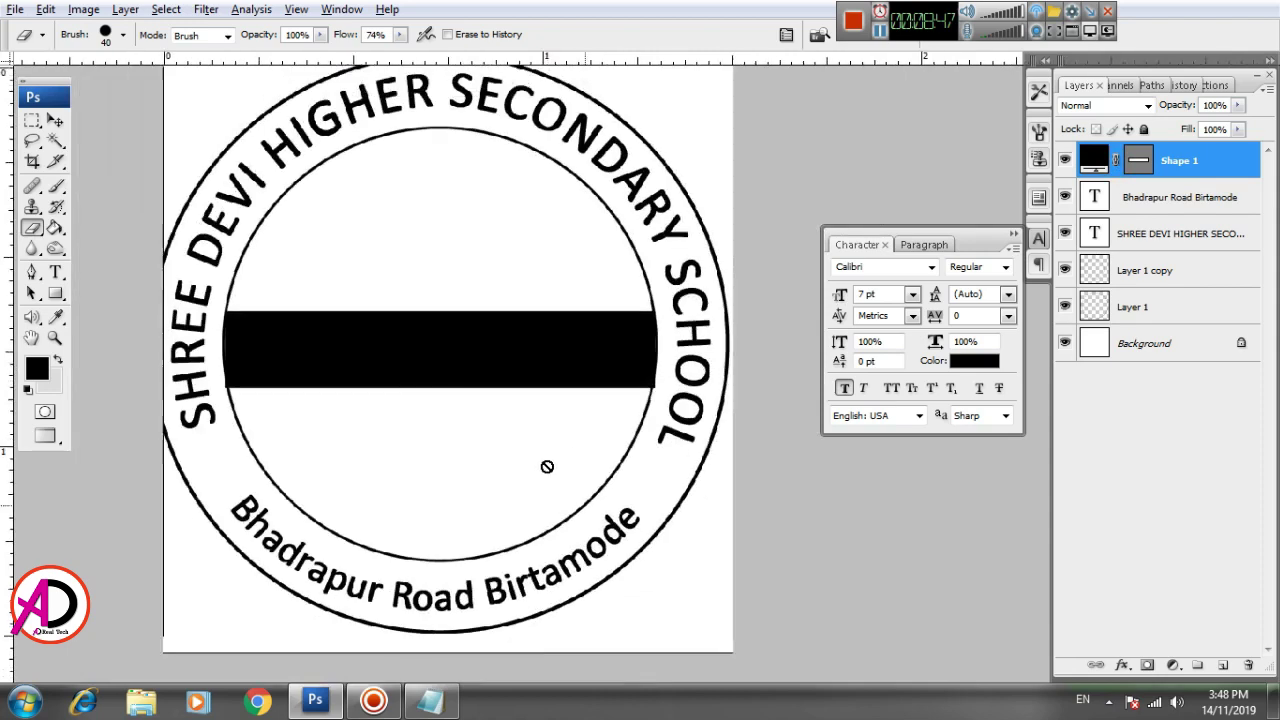
click(56, 120)
Raise the black bar's bottom edge to slim it to about 93% height.
scroll(609, 369, up, 2)
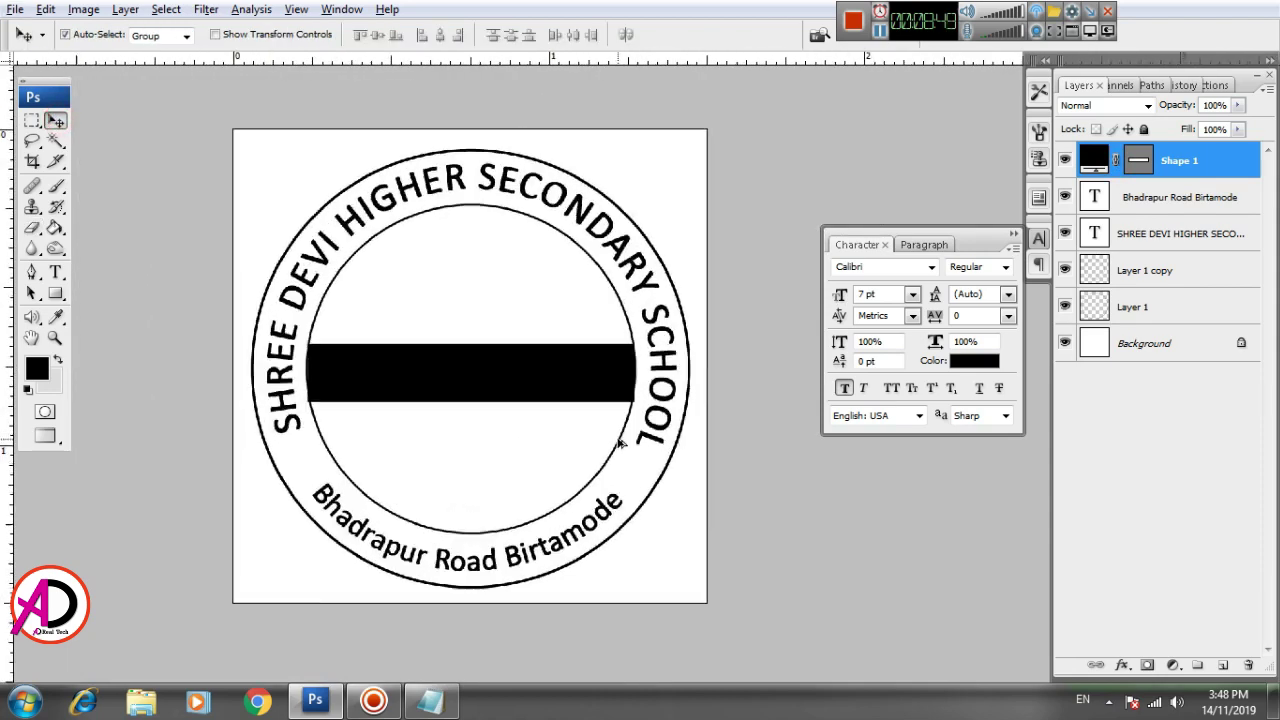
key(ctrl+t)
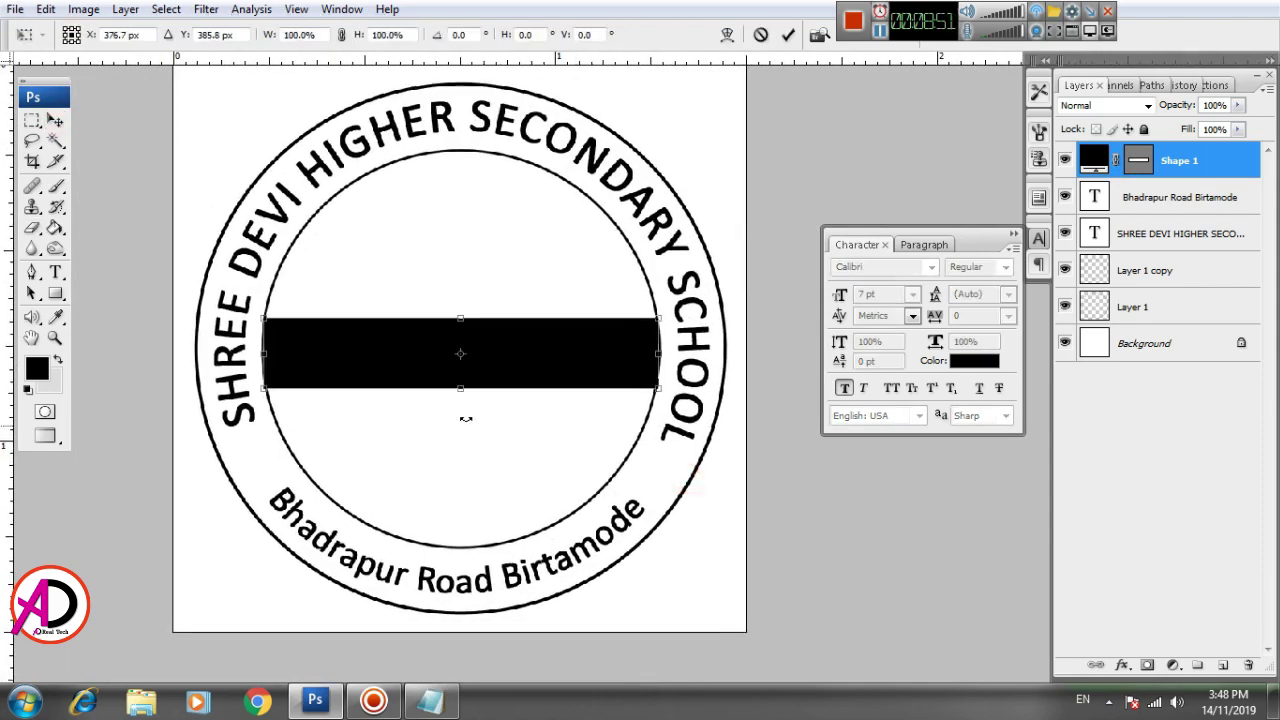
drag(465, 388, 465, 383)
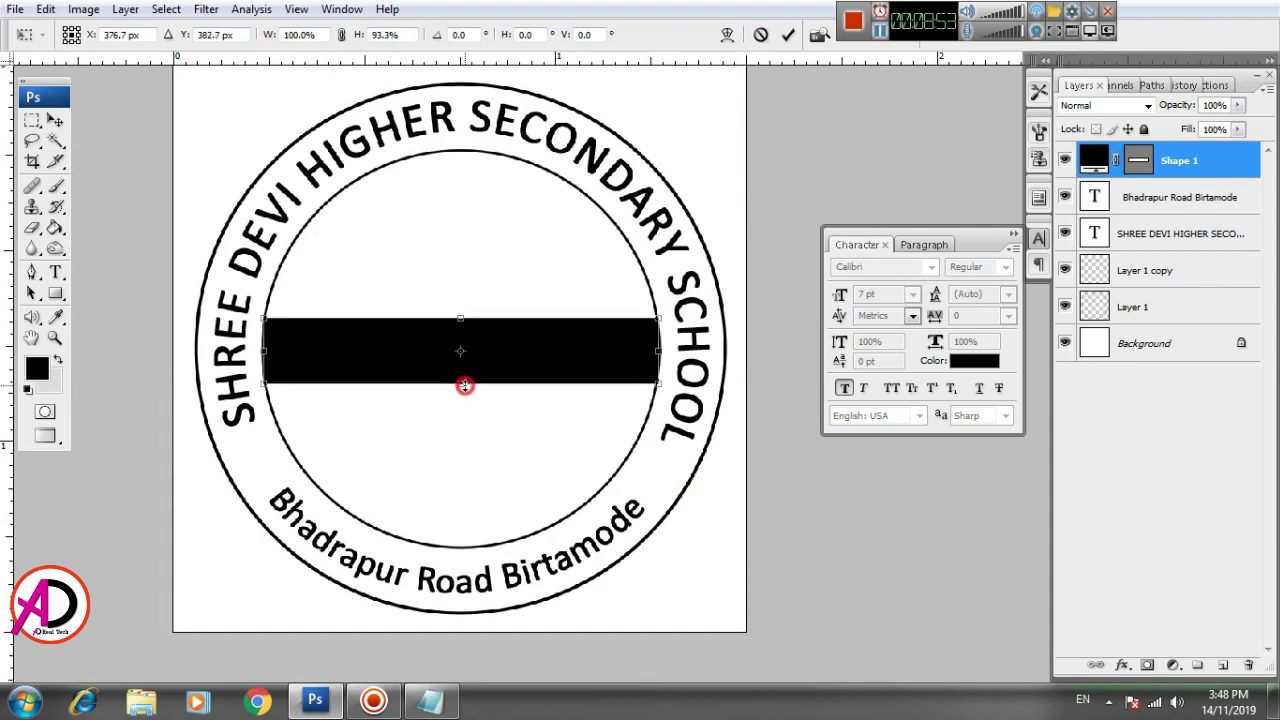
key(Return)
scroll(587, 432, down, 1)
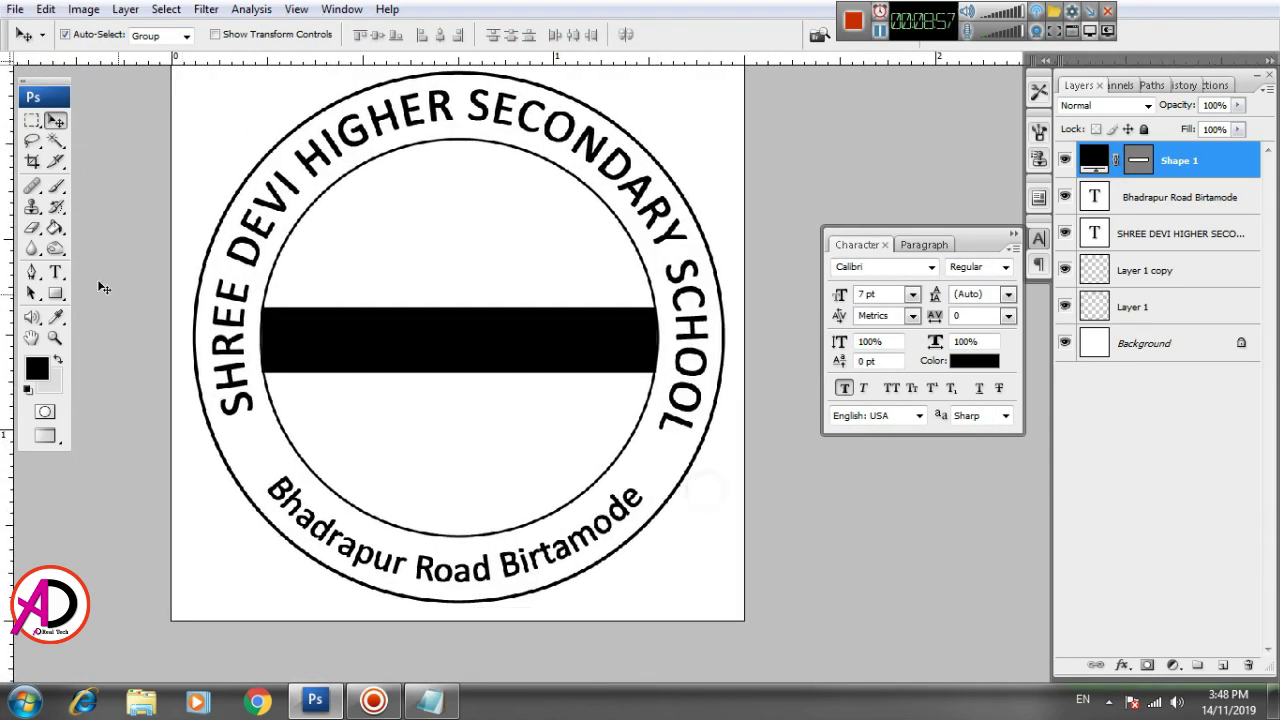
click(55, 272)
Select the school-name layer and start a new text point near the badge's bottom-left.
click(390, 256)
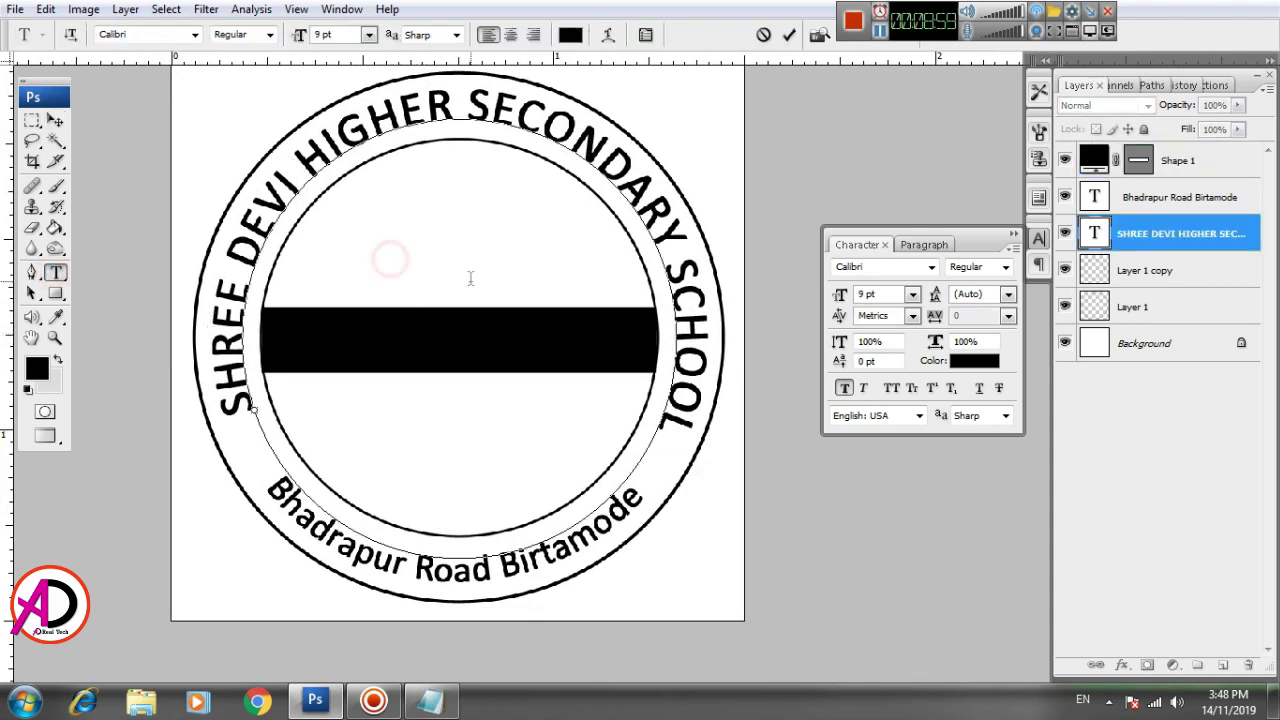
click(55, 120)
click(55, 272)
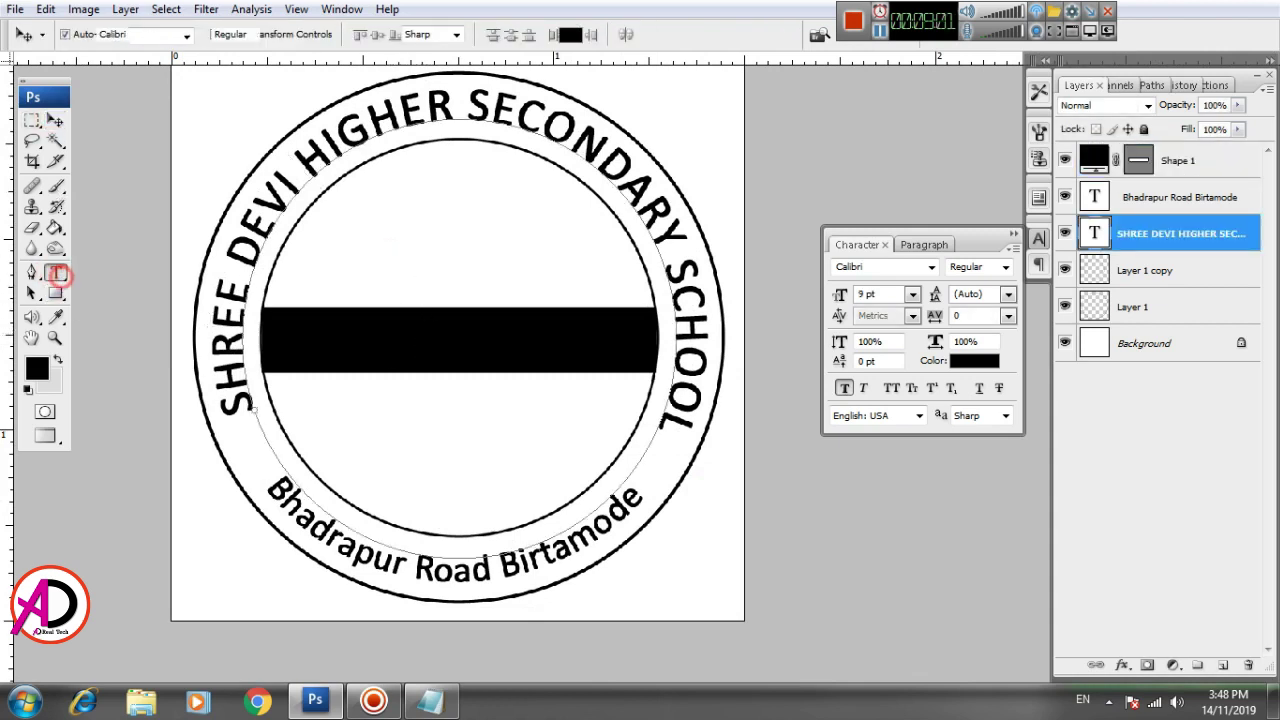
click(203, 597)
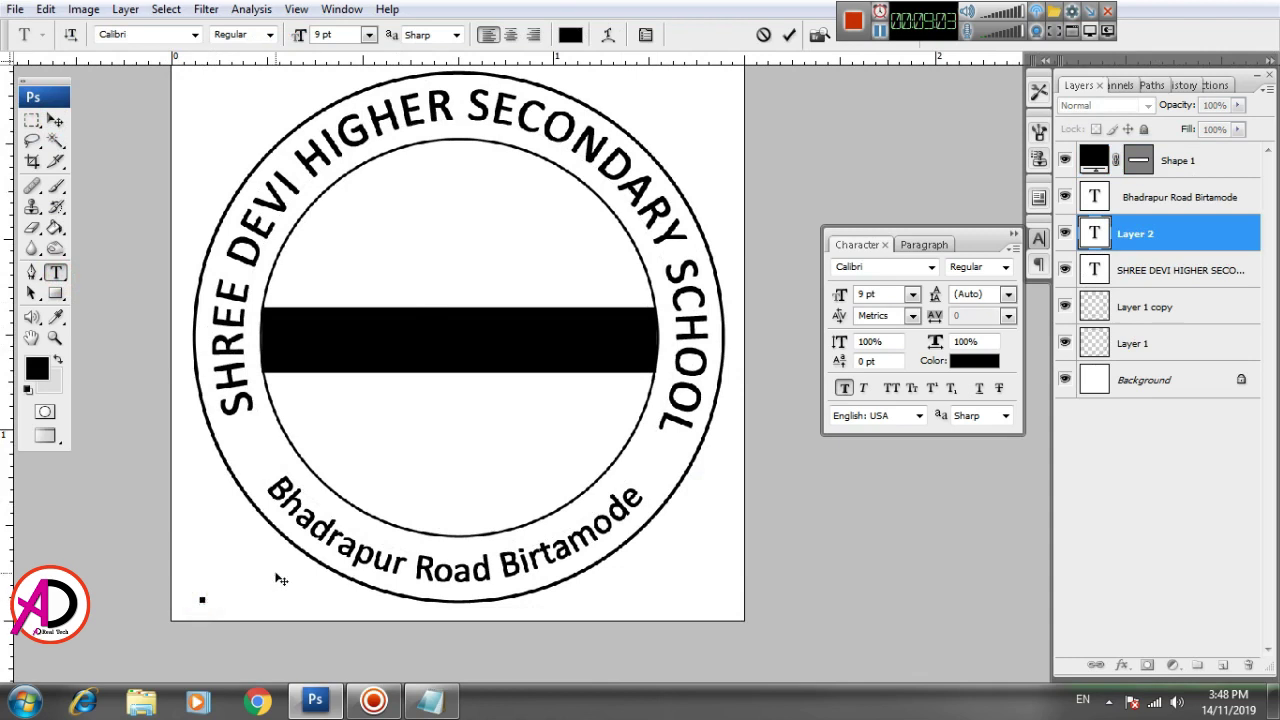
Type 'ESTD: 1992' as new text and move it onto the black band.
text(E)
text(sted)
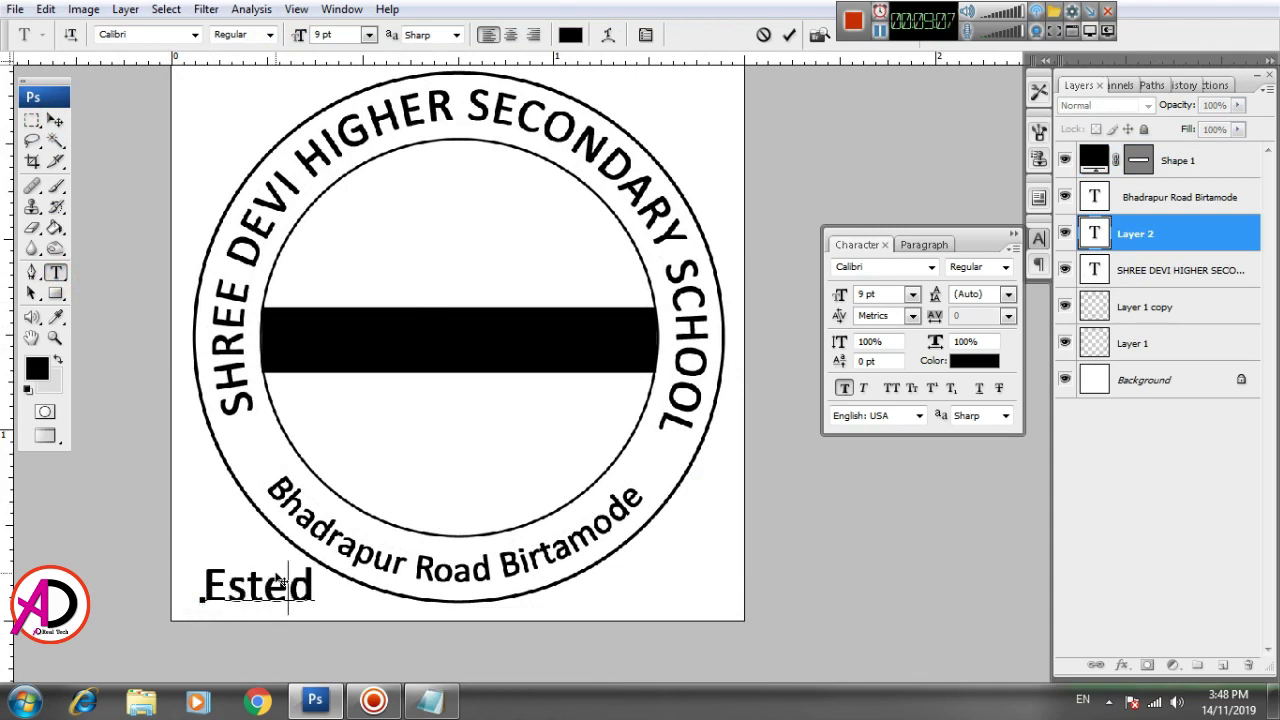
key(BackSpace)
key(BackSpace)
key(BackSpace)
key(BackSpace)
text(S)
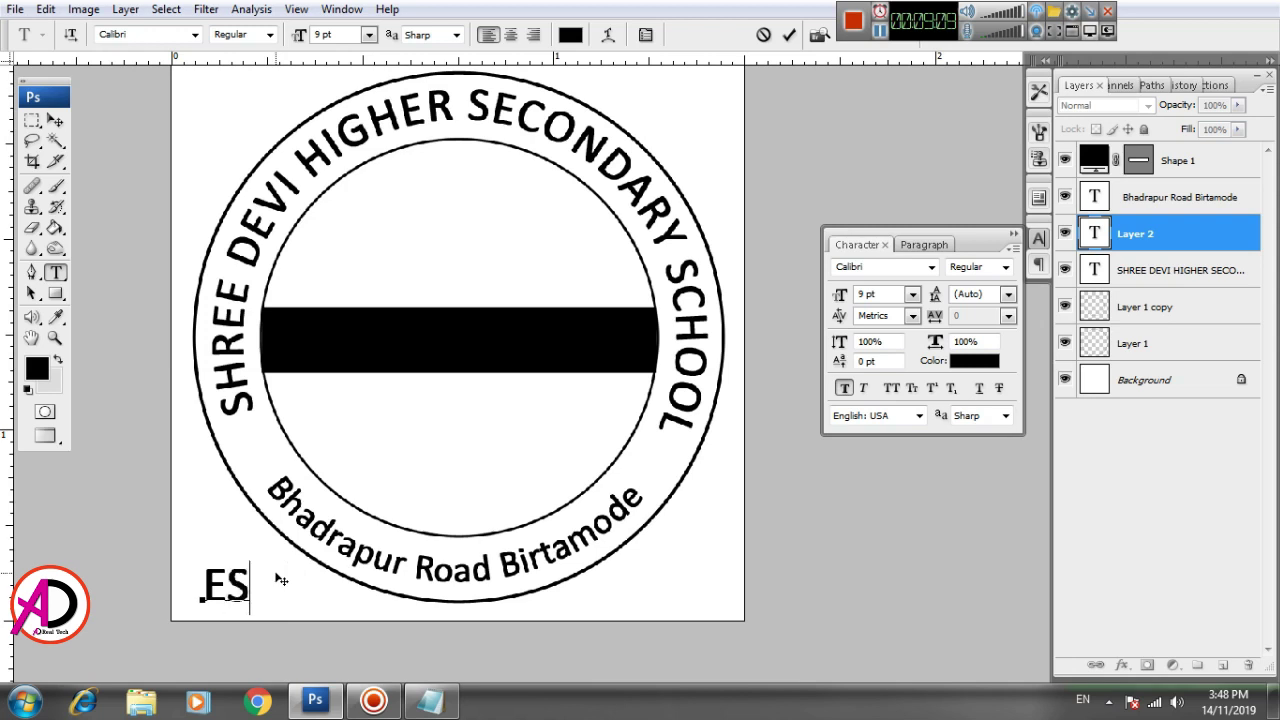
text(TED)
key(BackSpace)
key(BackSpace)
text(D:)
text( 20)
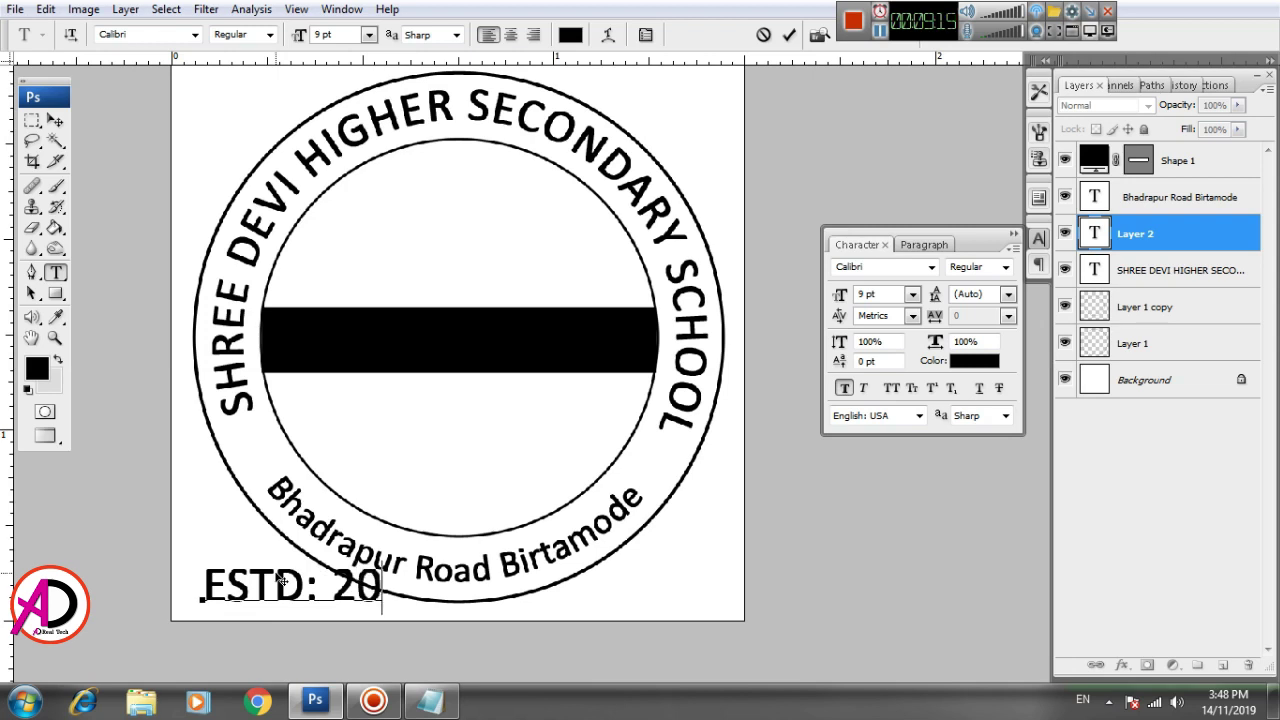
key(BackSpace)
key(BackSpace)
text(19)
text(92)
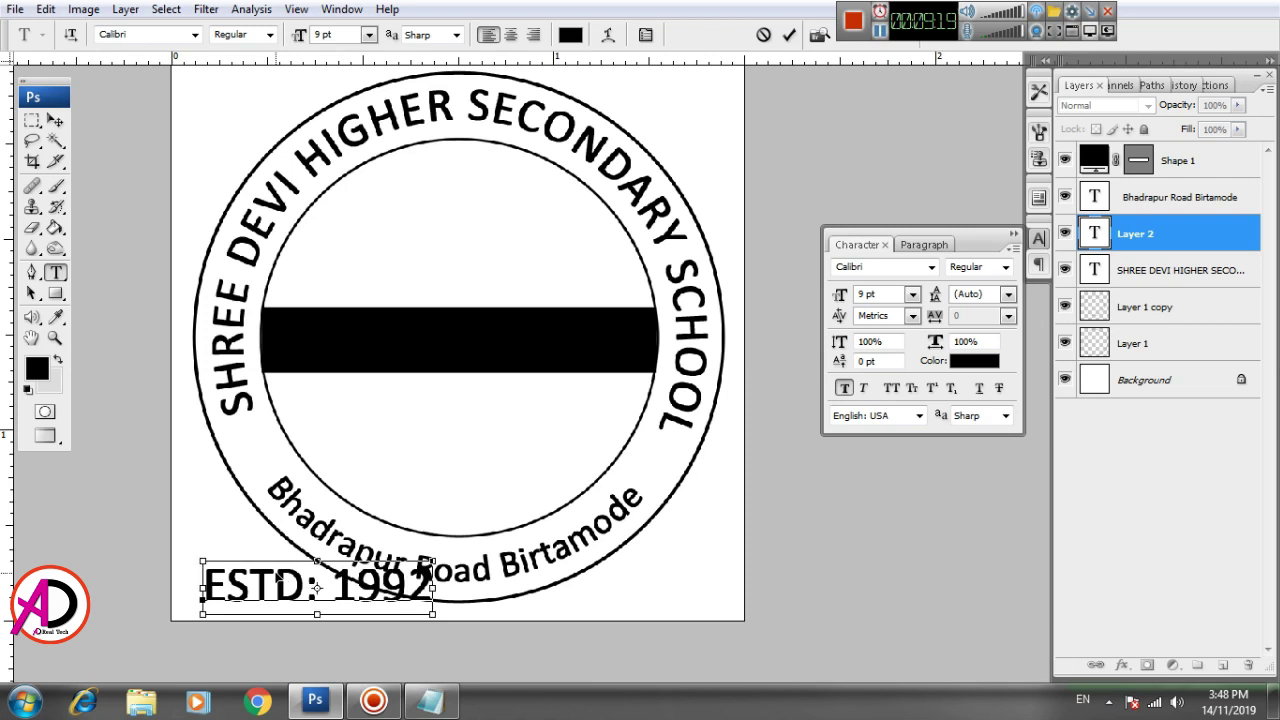
key(ctrl+Return)
key(v)
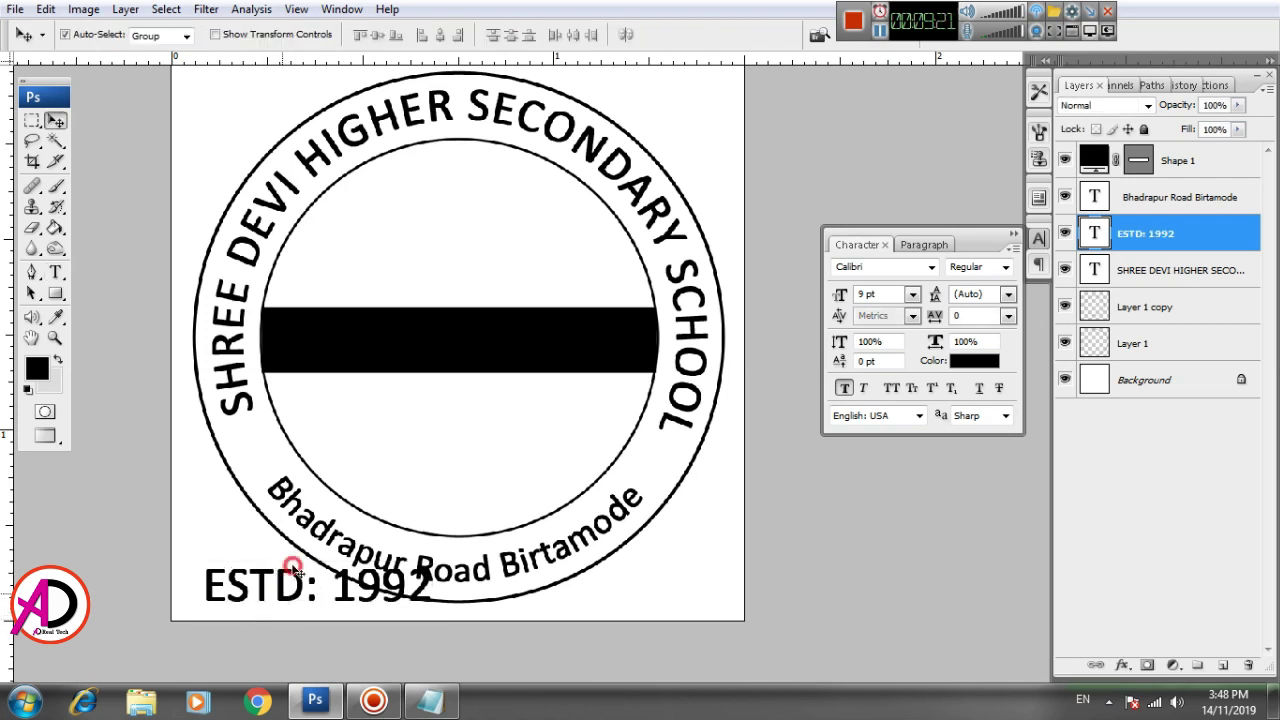
drag(294, 570, 425, 350)
Make the ESTD: 1992 text white, stack it above the black band, and nudge it up.
click(965, 362)
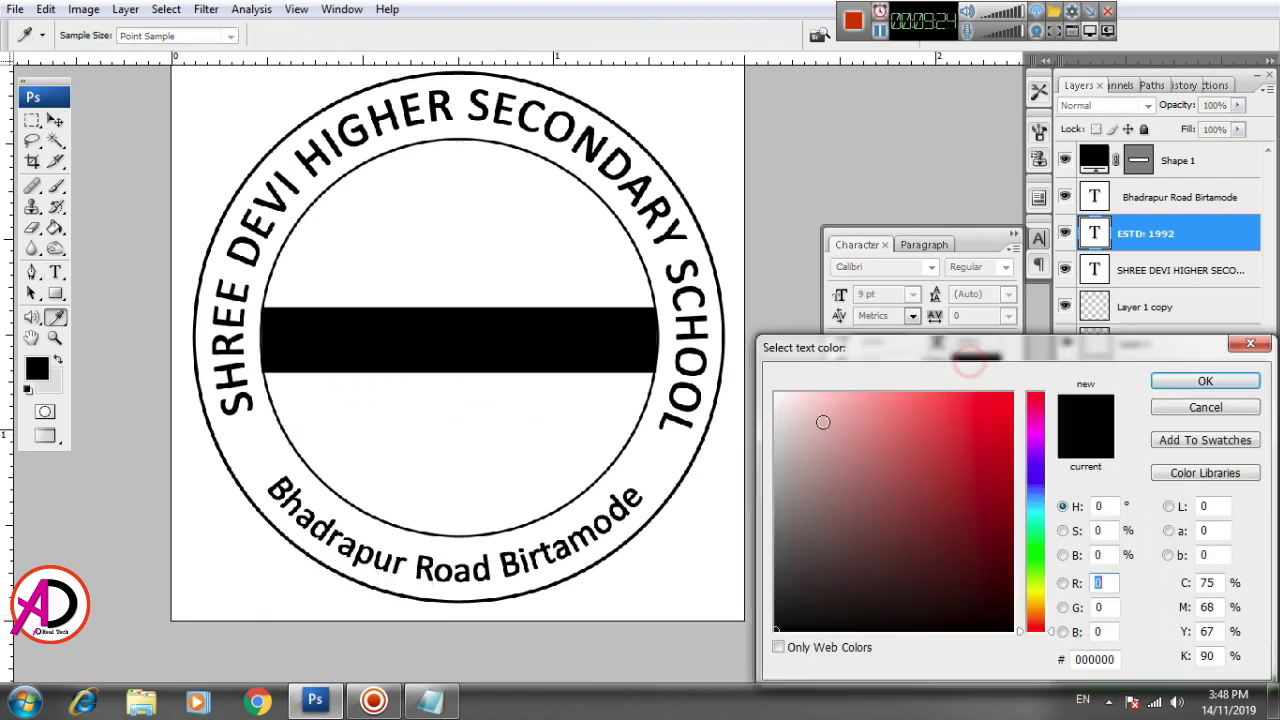
click(739, 353)
click(1167, 377)
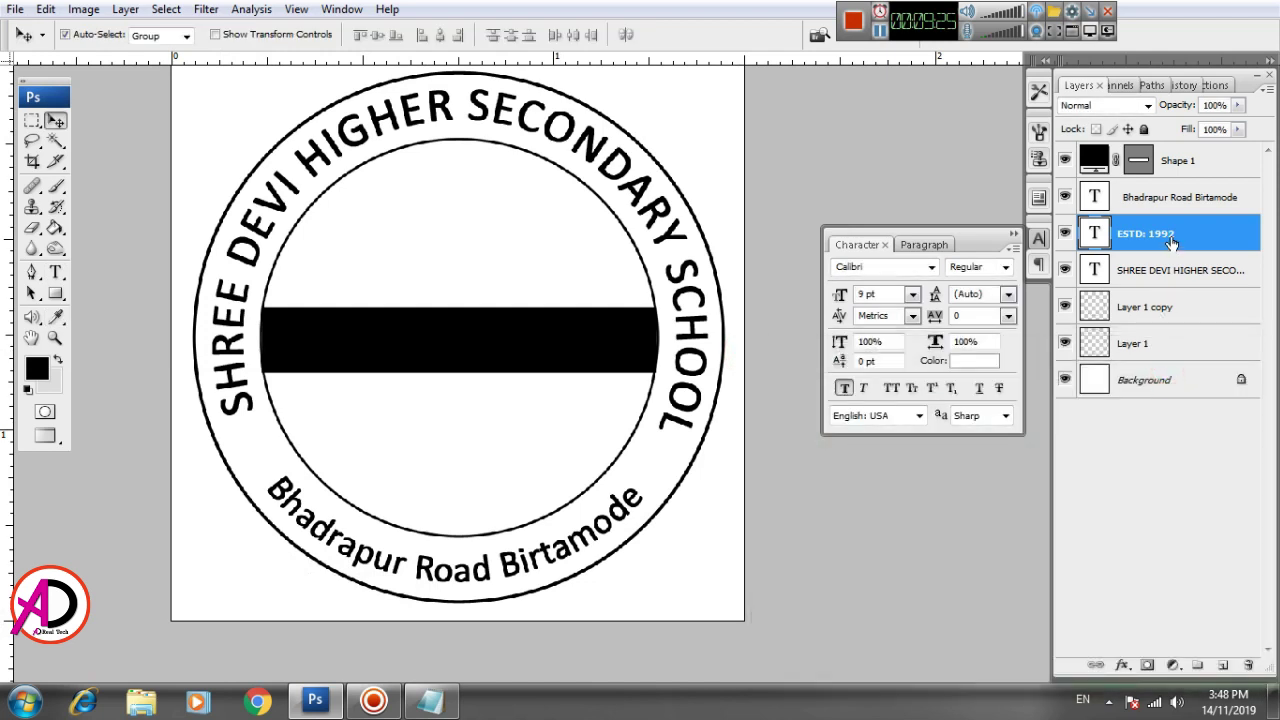
drag(1165, 235, 1192, 160)
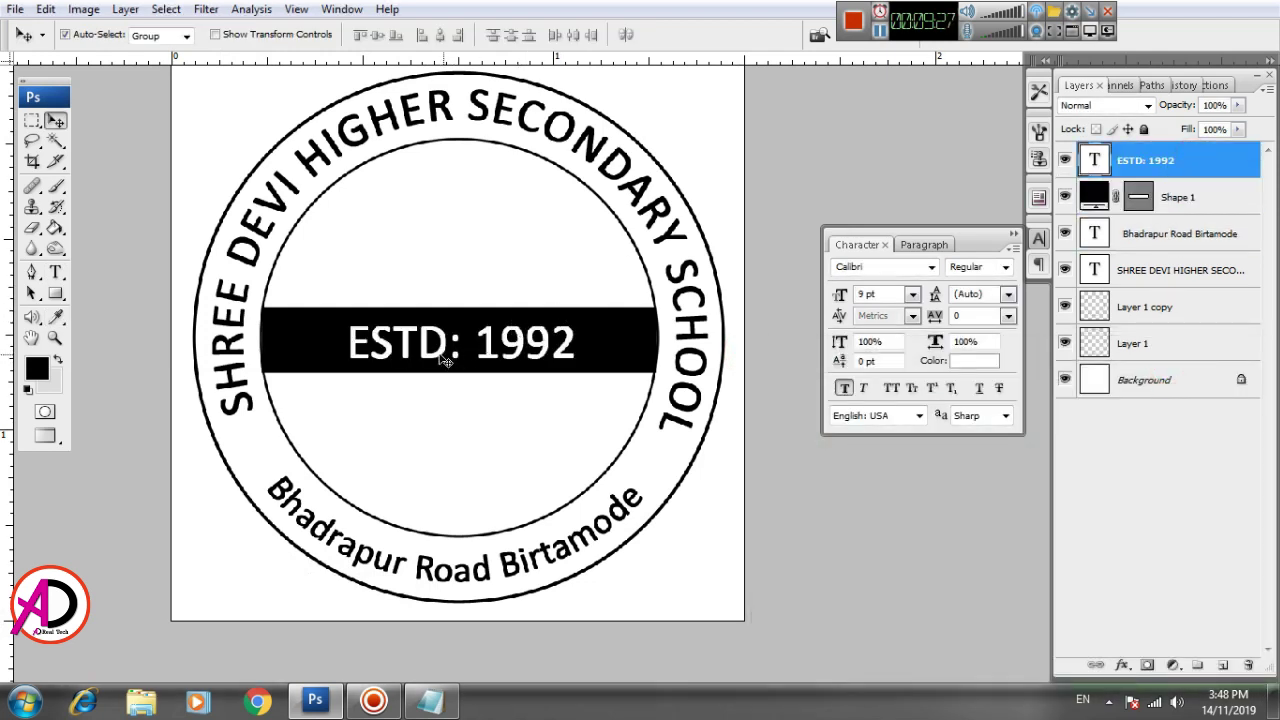
key(Up)
key(Up)
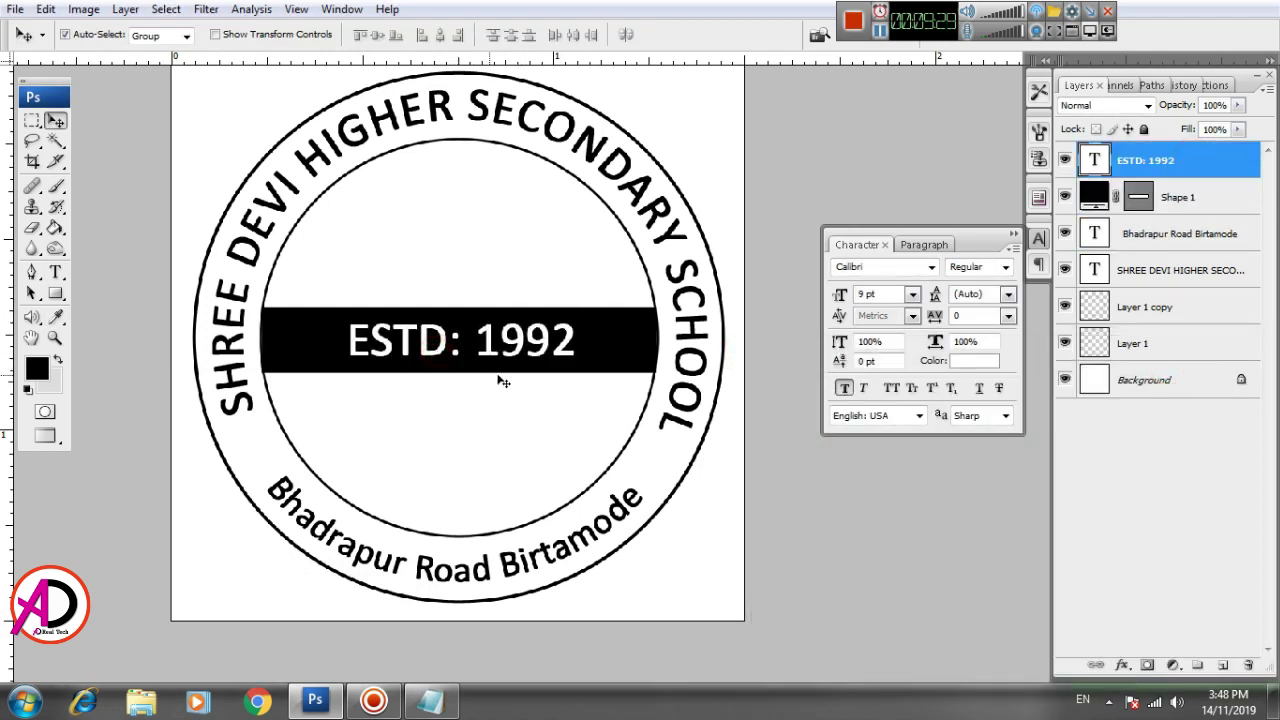
Enlarge the ESTD: 1992 text to 116% and recentre the view on the badge.
key(ctrl+t)
drag(577, 312, 595, 311)
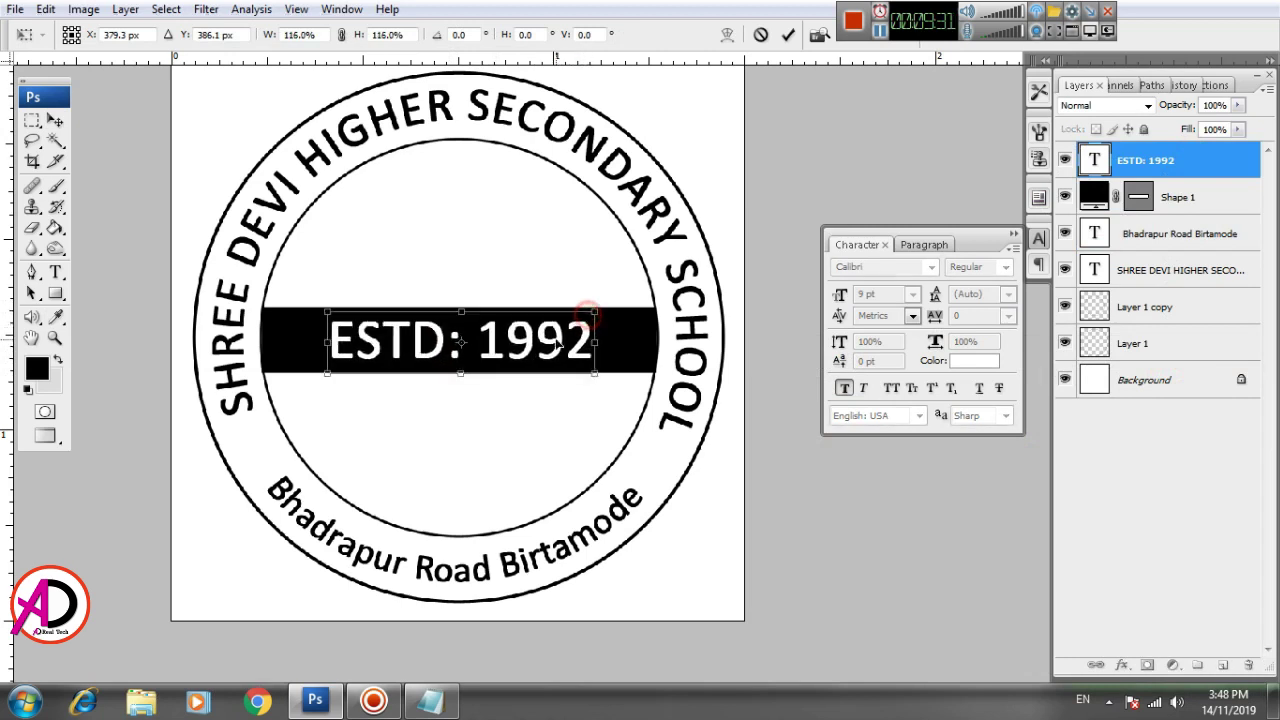
double_click(557, 345)
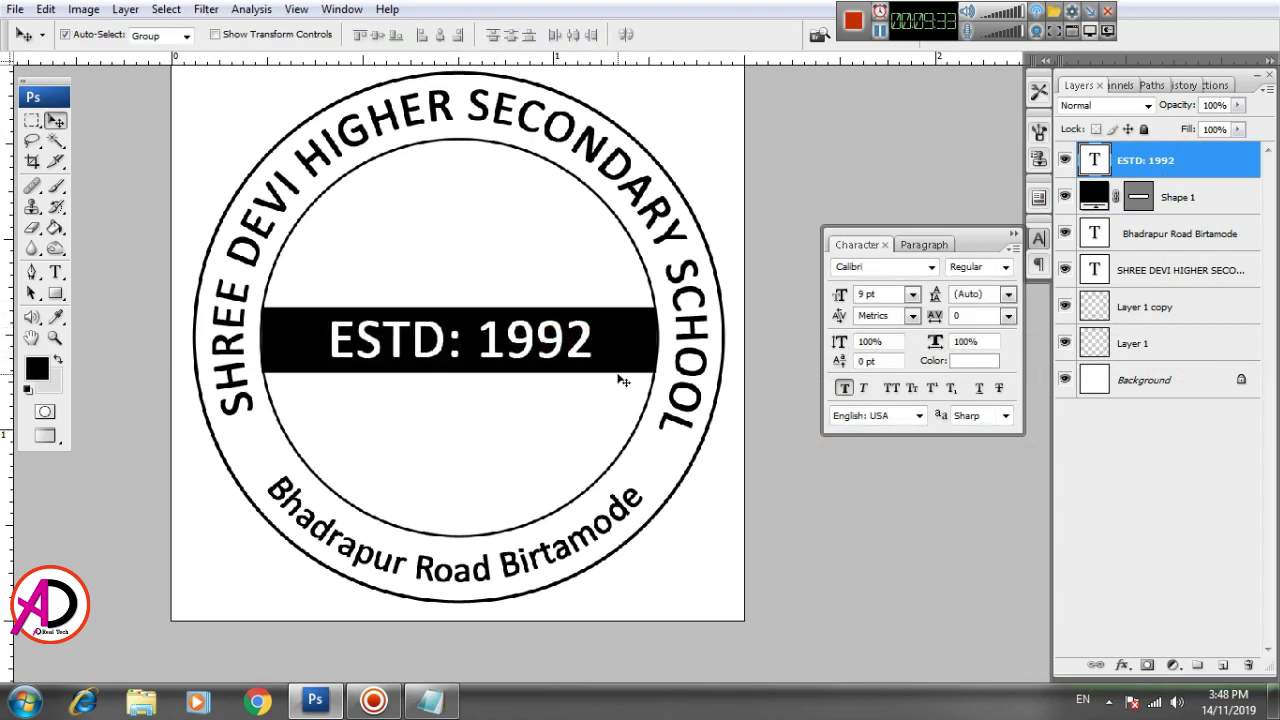
key(ctrl+minus)
key(ctrl+minus)
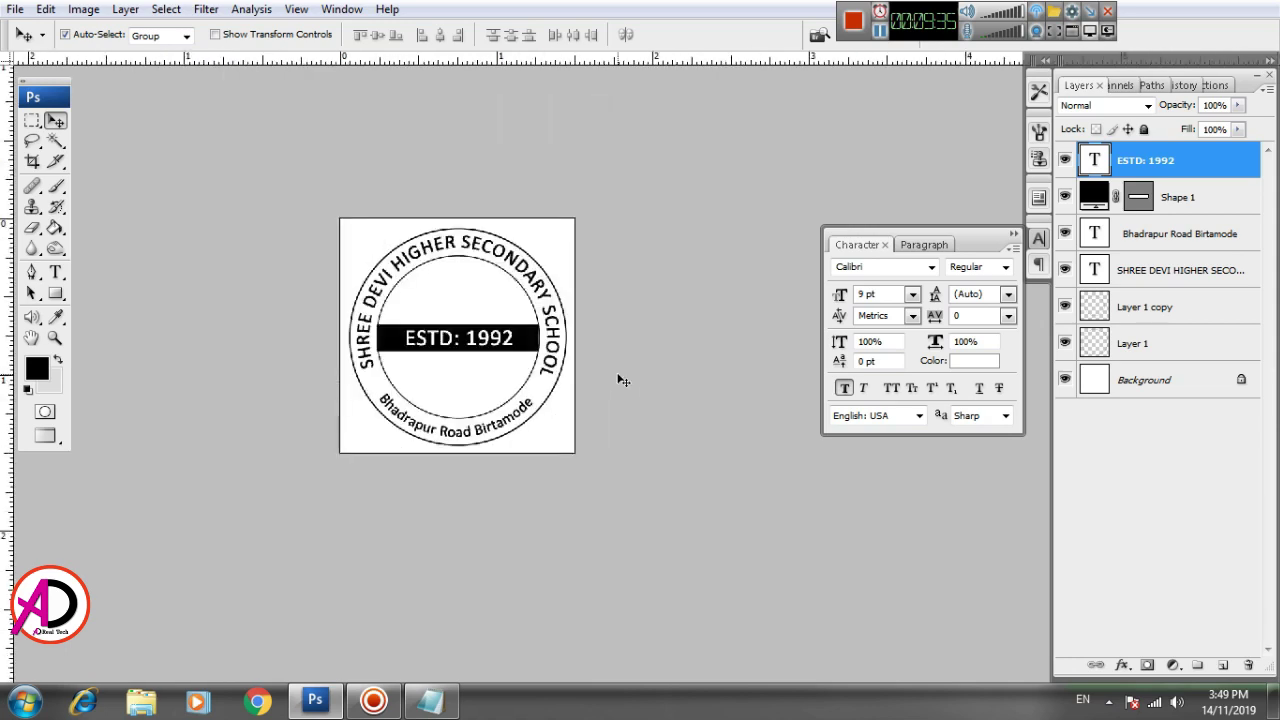
key(ctrl+plus)
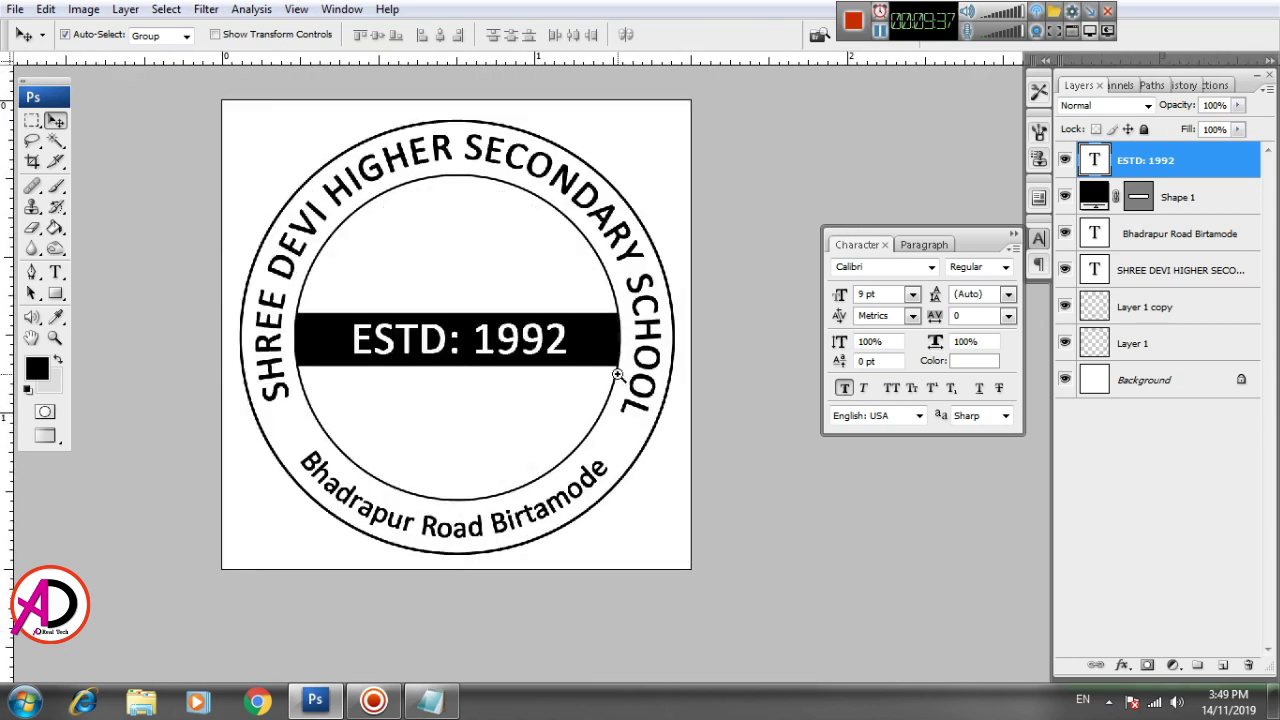
drag(593, 443, 602, 445)
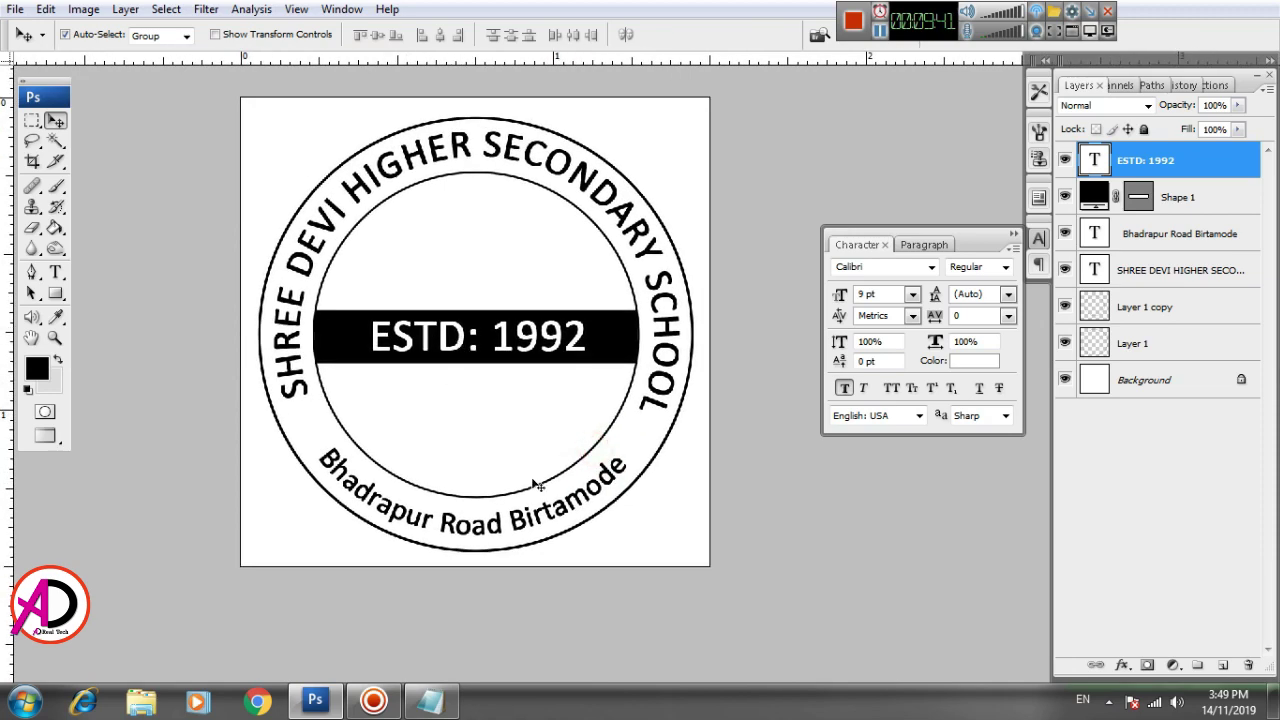
drag(602, 445, 575, 470)
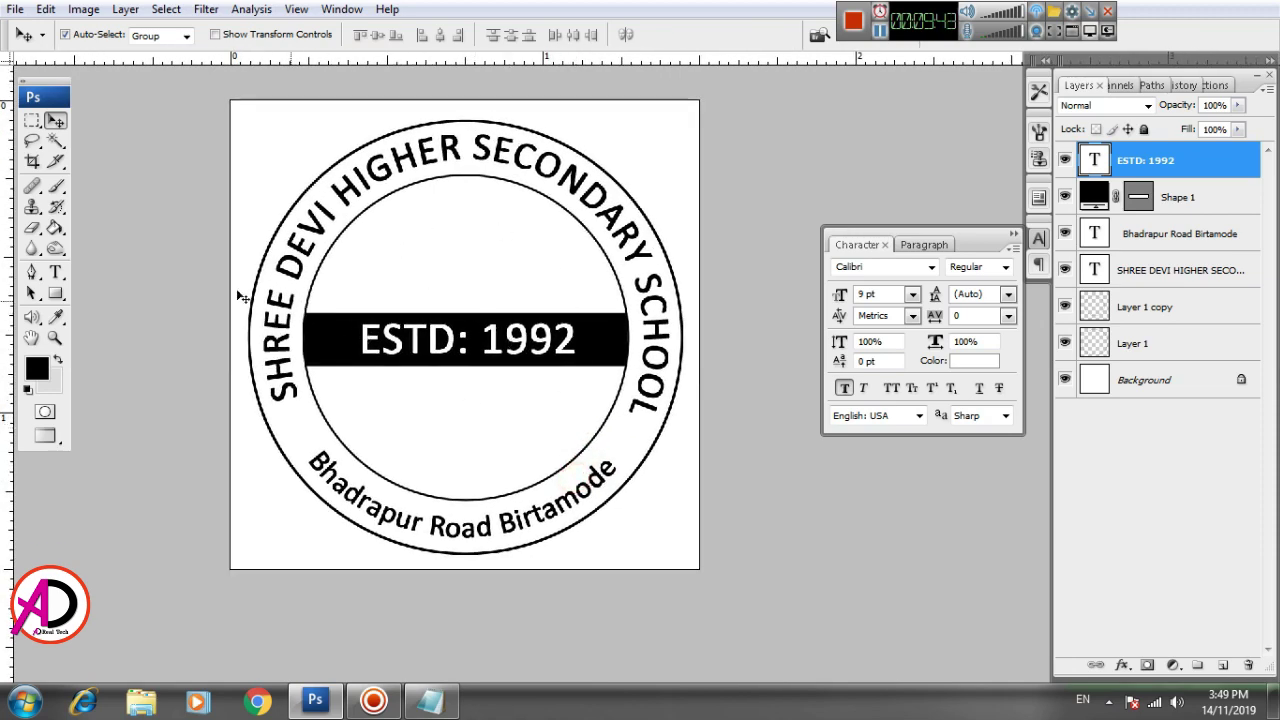
Try Wingdings on the ESTD: 1992 text, then cancel to keep its original font.
click(56, 274)
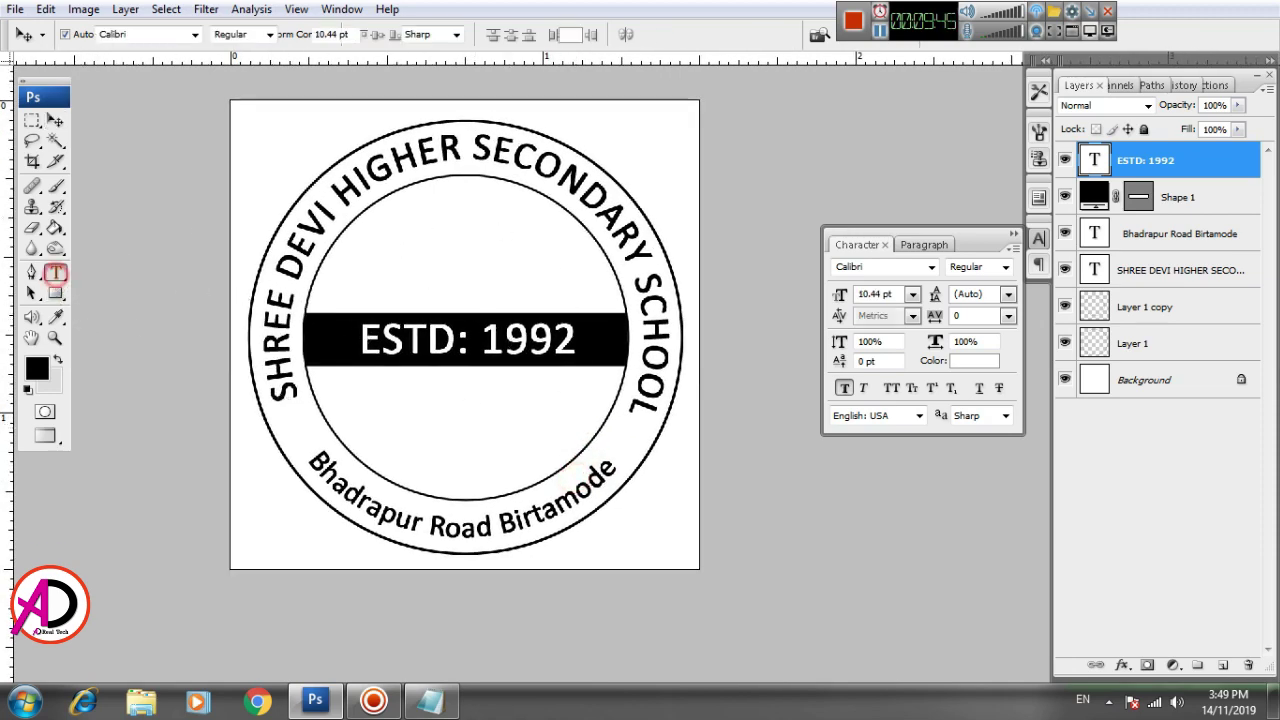
click(195, 35)
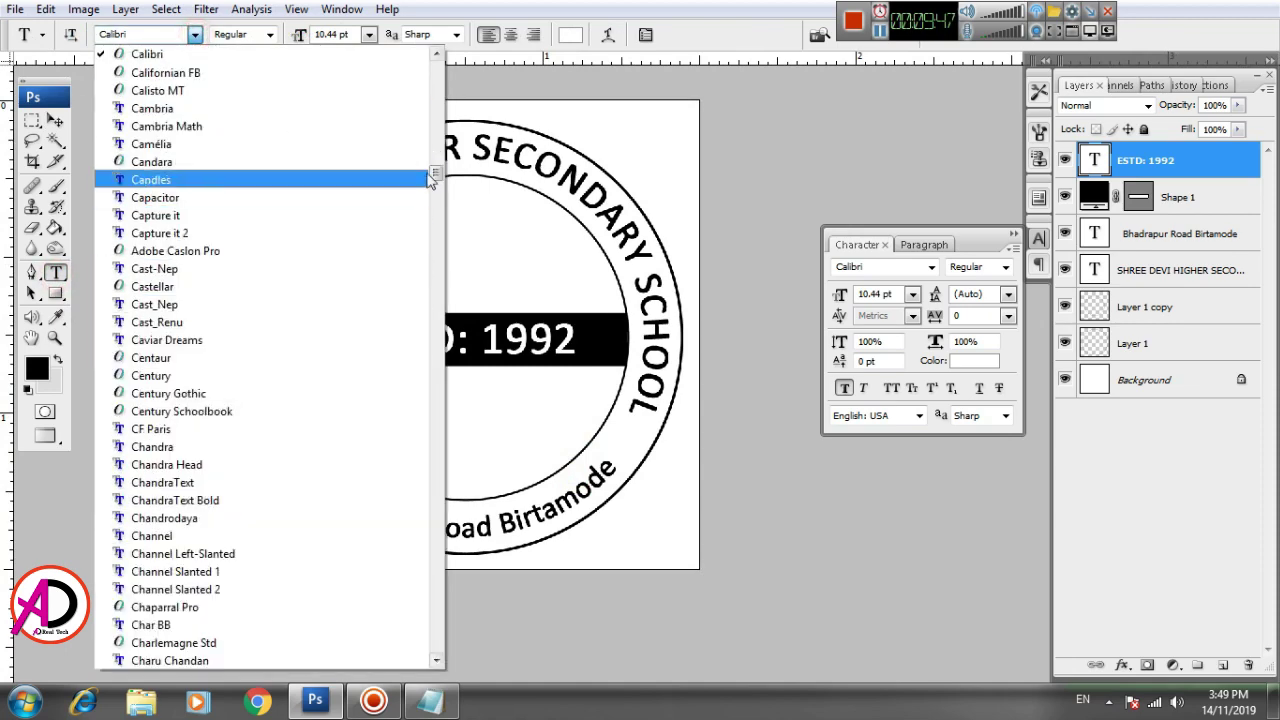
mouse_move(434, 177)
mouse_down()
mouse_move(434, 610)
mouse_move(437, 597)
mouse_up()
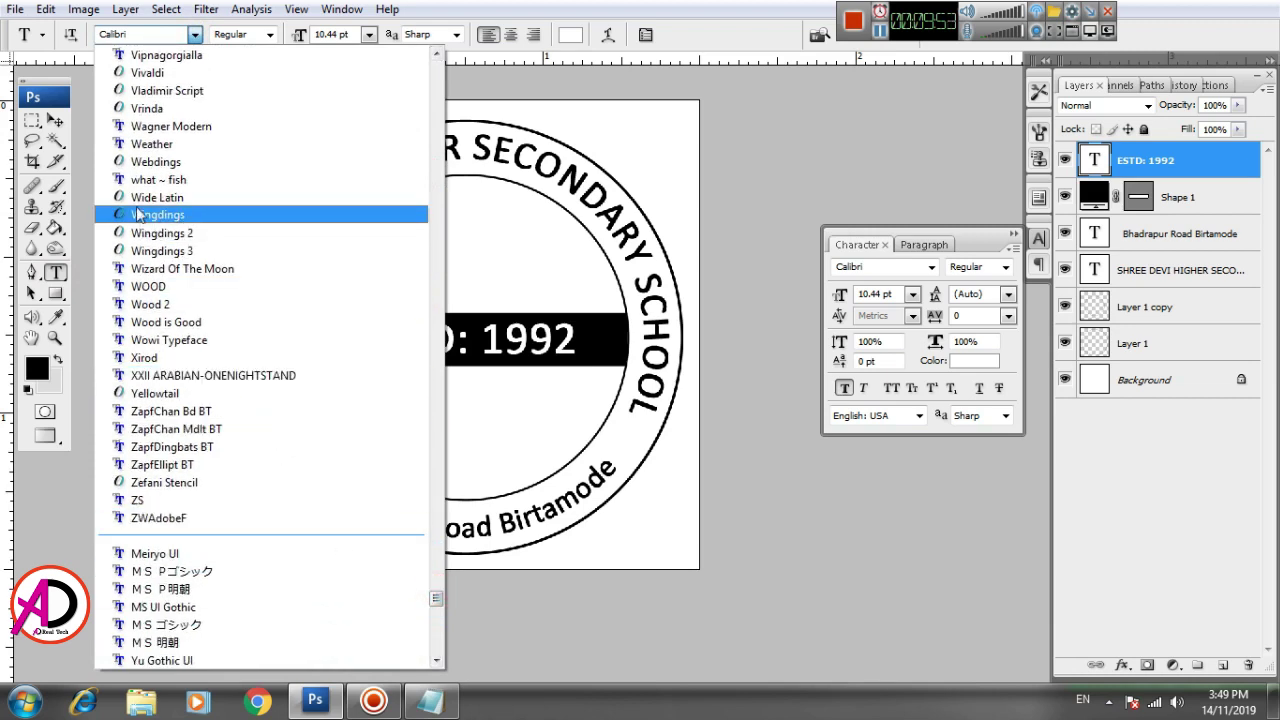
click(174, 218)
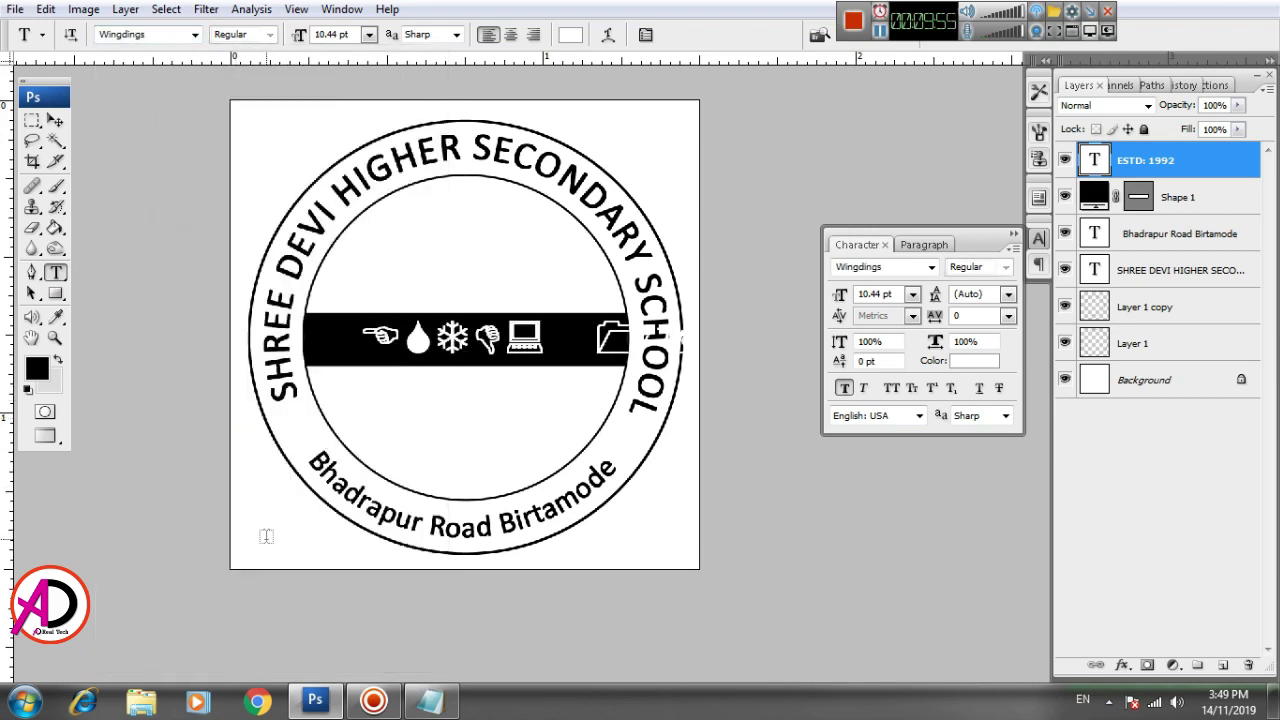
click(55, 121)
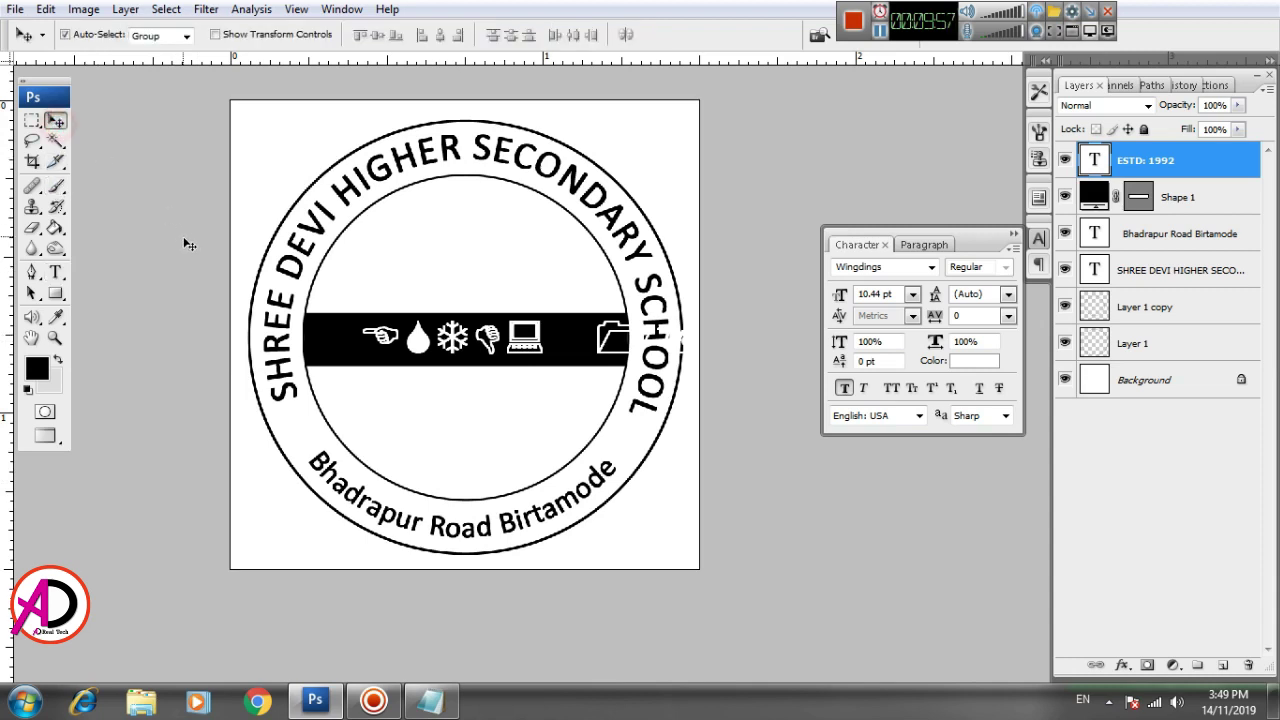
Start a new Wingdings text layer at the bottom-left and bring the Notepad cheat-sheet forward.
click(55, 276)
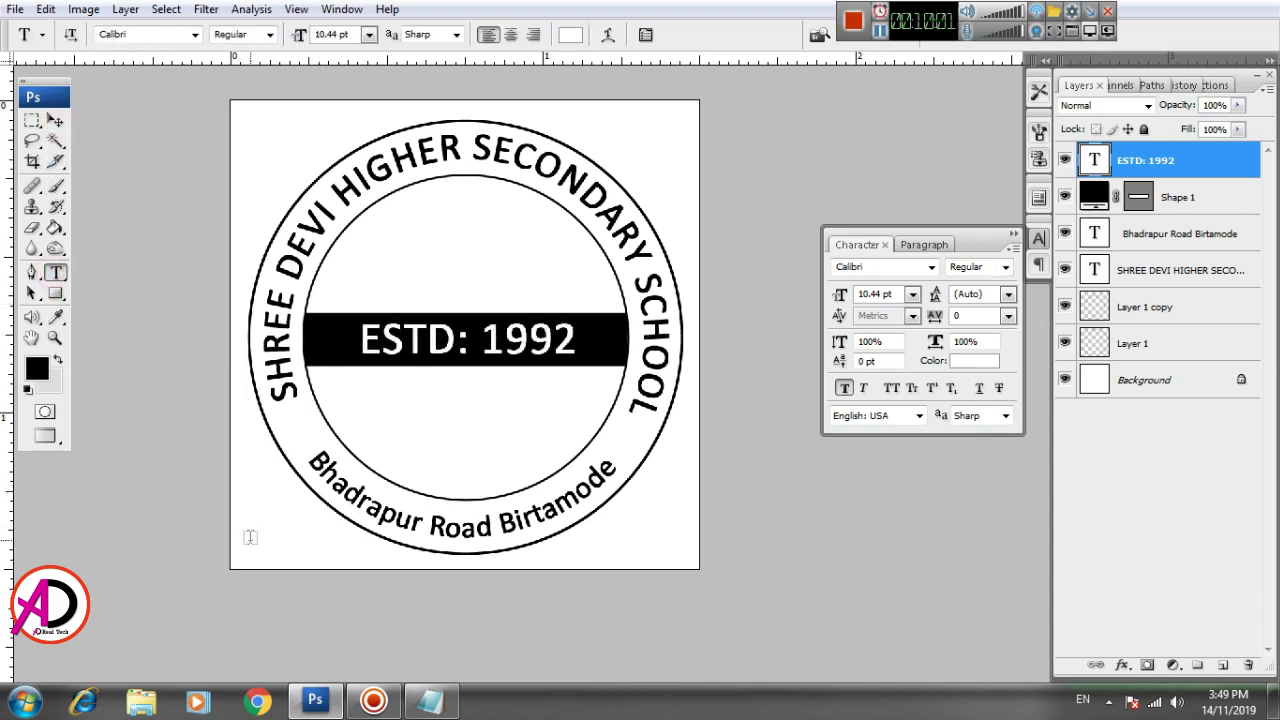
click(250, 531)
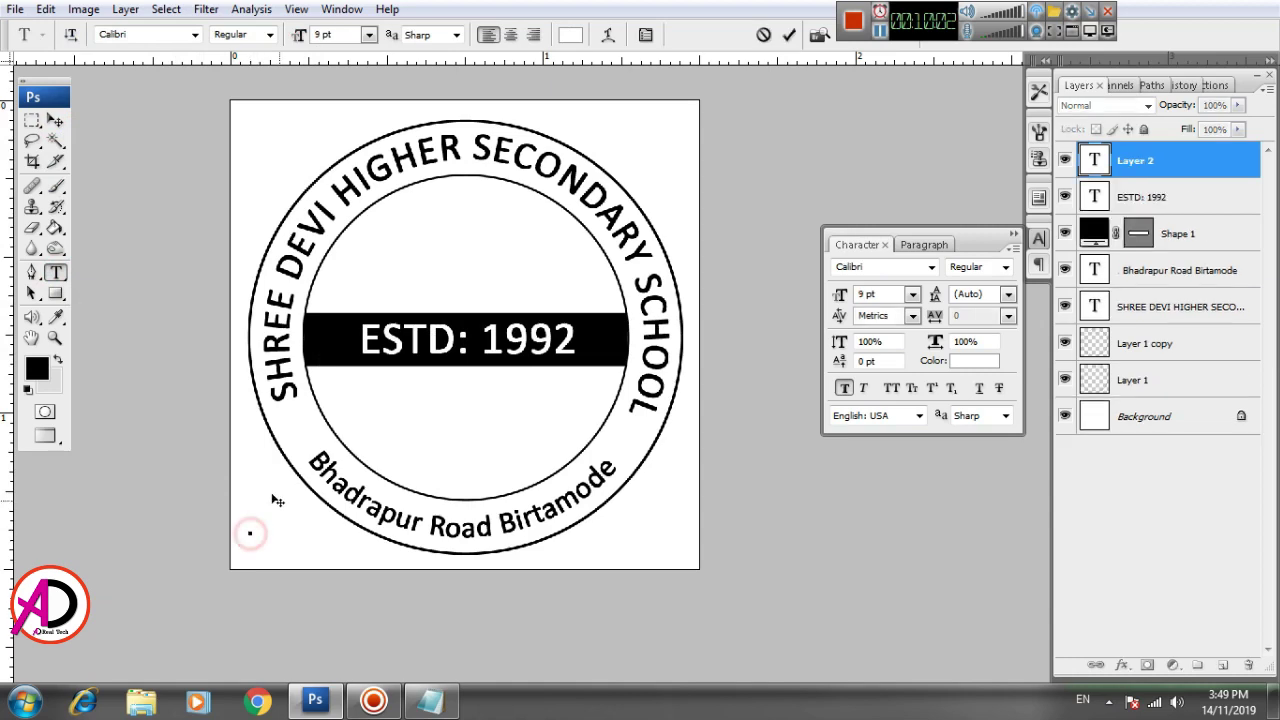
click(194, 34)
mouse_move(434, 171)
mouse_down()
mouse_move(446, 597)
mouse_move(437, 588)
mouse_up()
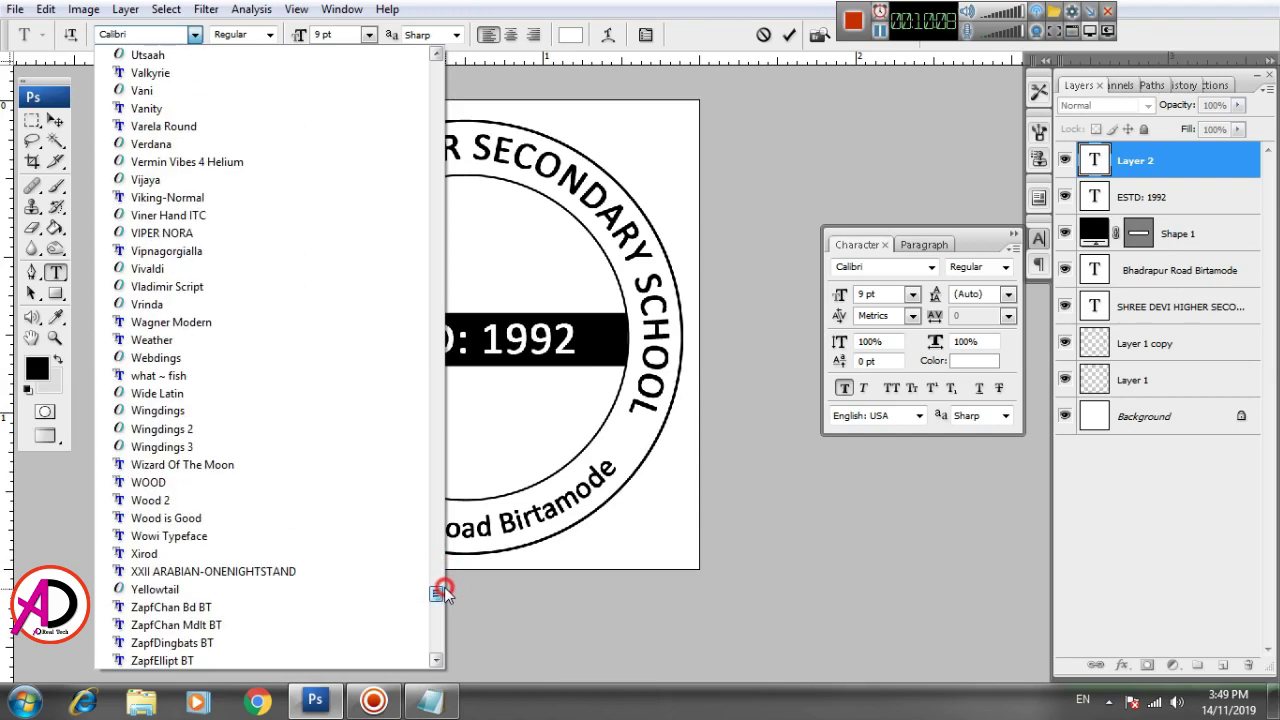
click(232, 411)
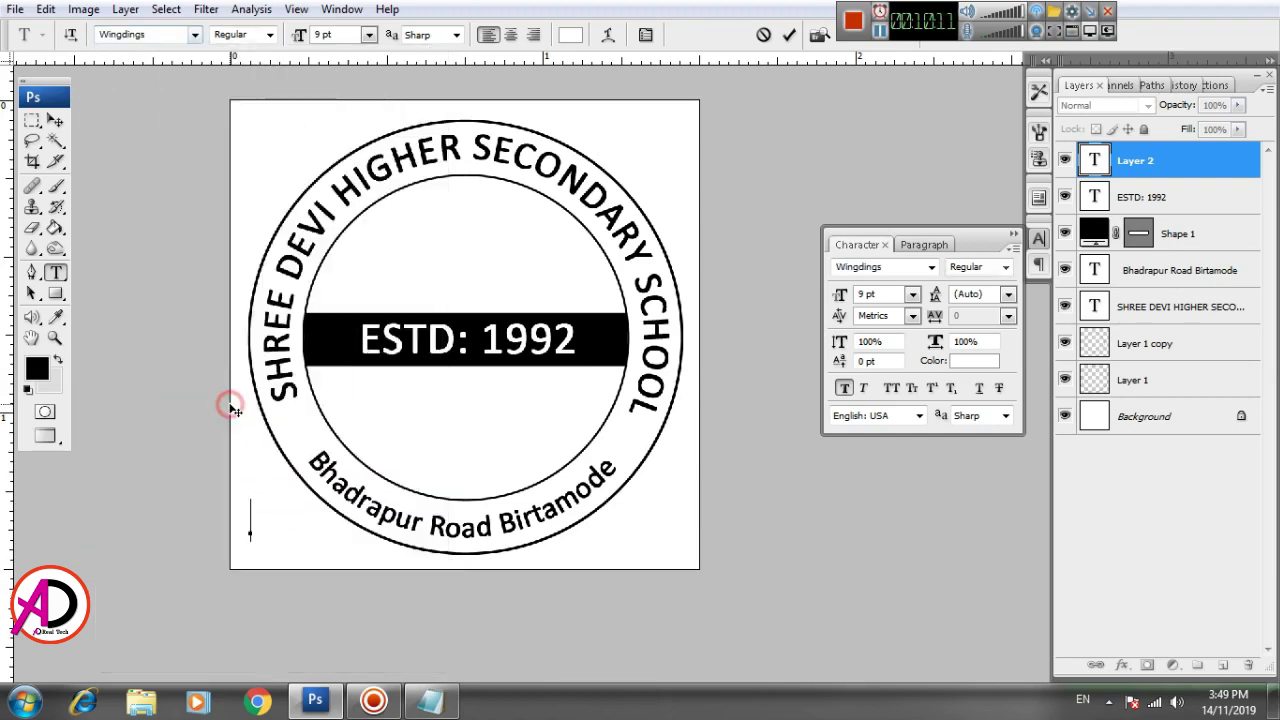
click(425, 705)
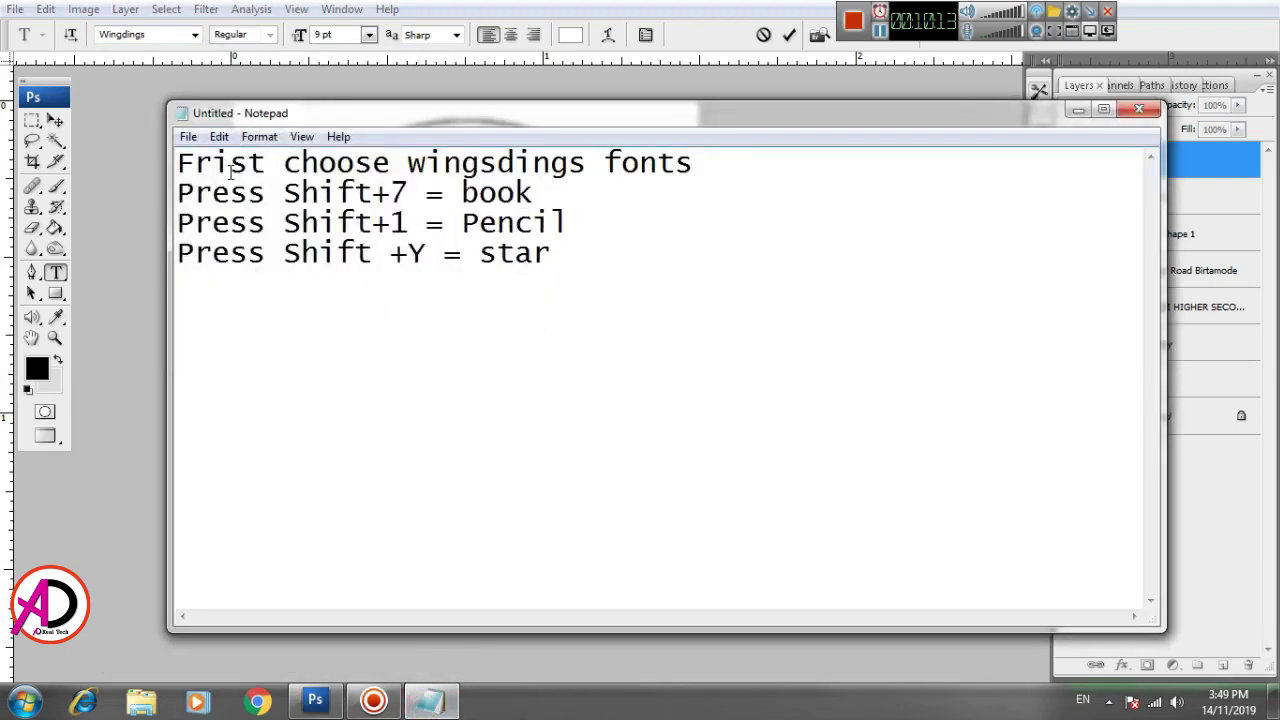
Read the Notepad lines on choosing Wingdings and the book symbol, then return to Photoshop.
drag(182, 163, 681, 163)
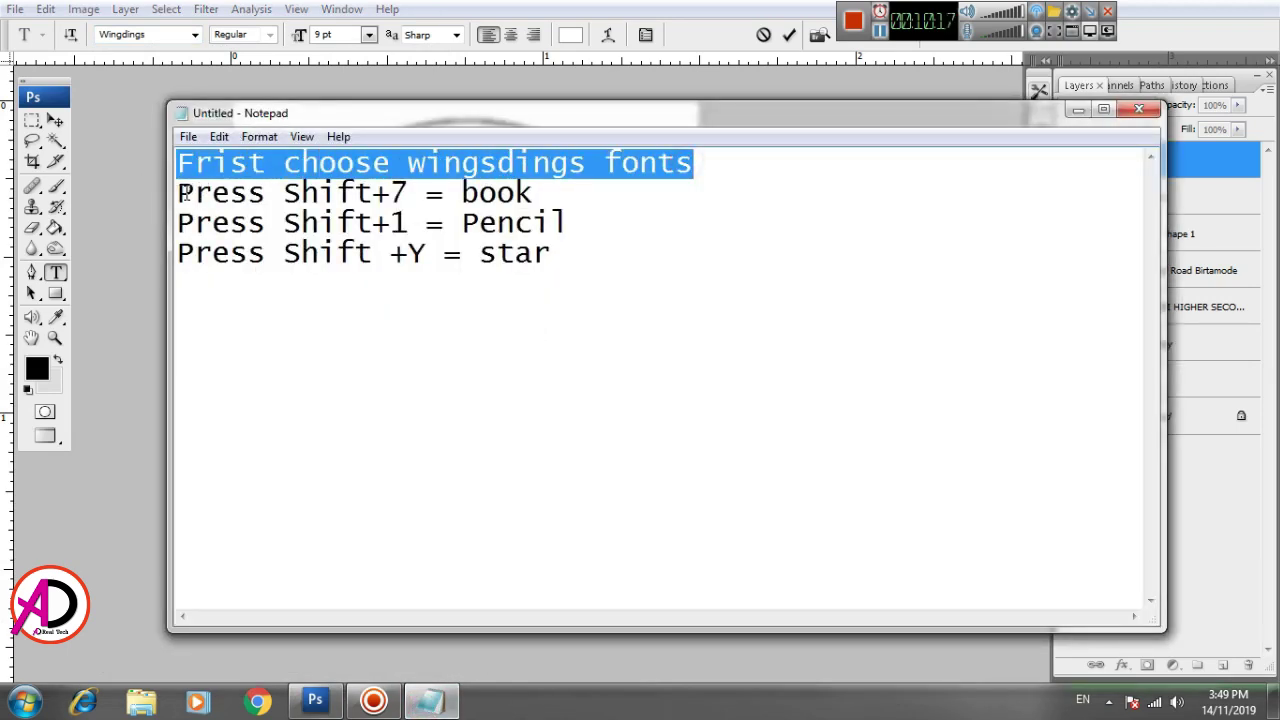
drag(180, 193, 521, 192)
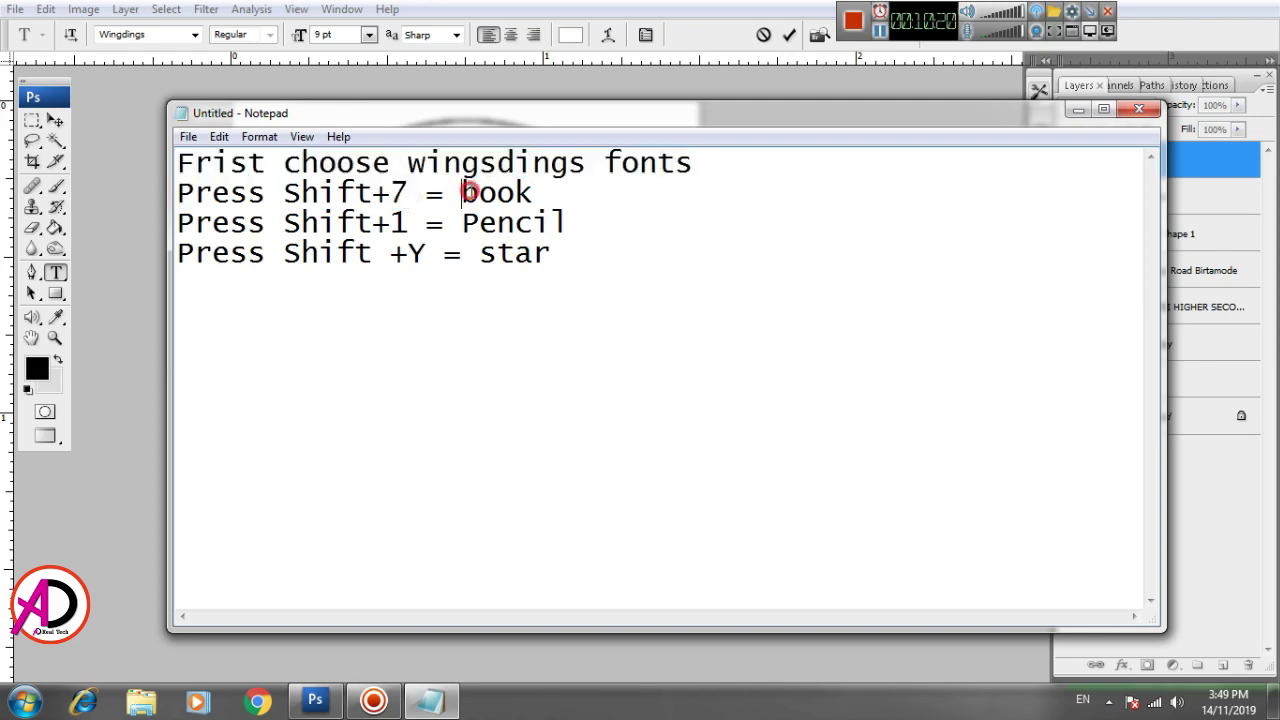
click(603, 265)
click(124, 134)
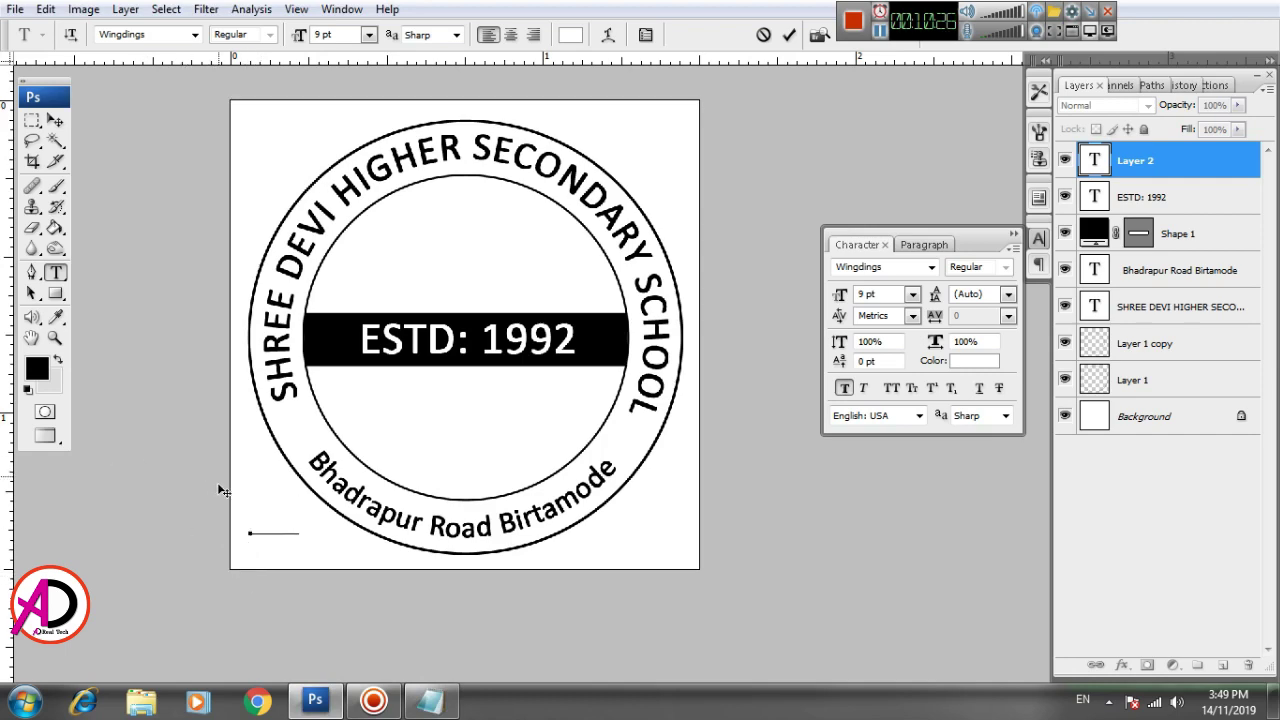
Colour the typed book symbol pure black and commit the text.
drag(297, 521, 257, 523)
click(975, 360)
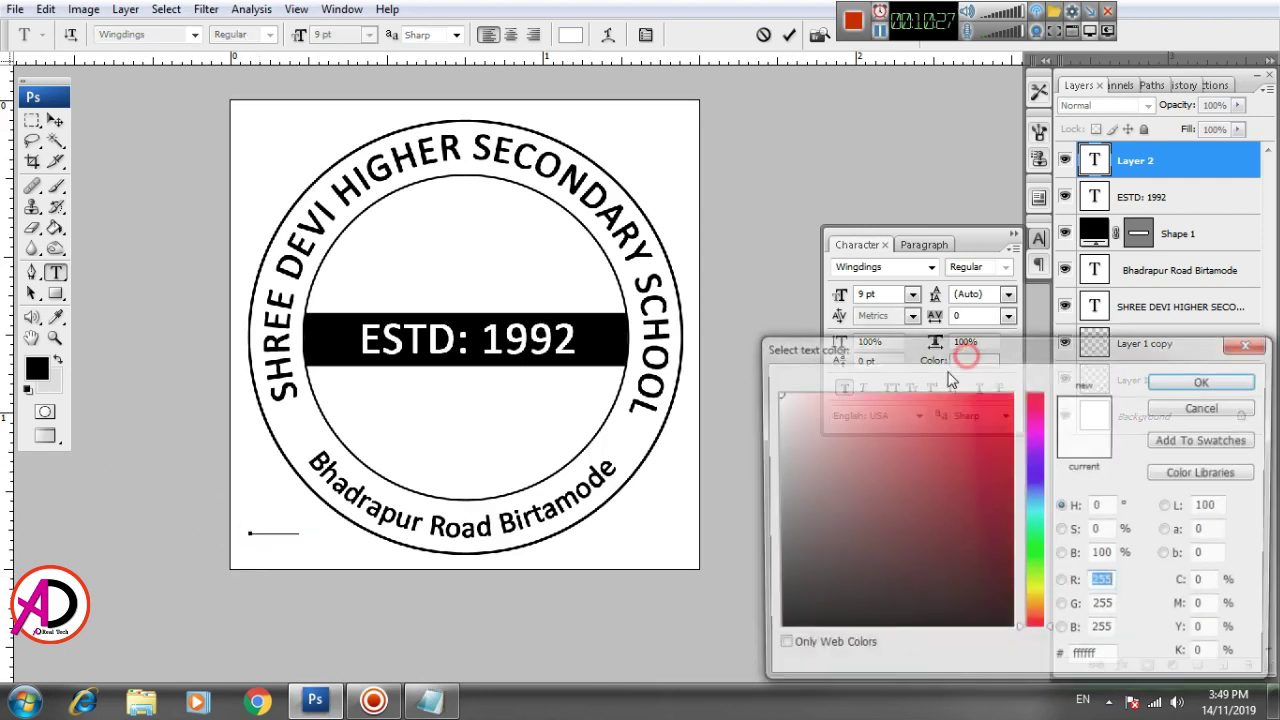
click(795, 537)
drag(787, 598, 767, 648)
click(1192, 390)
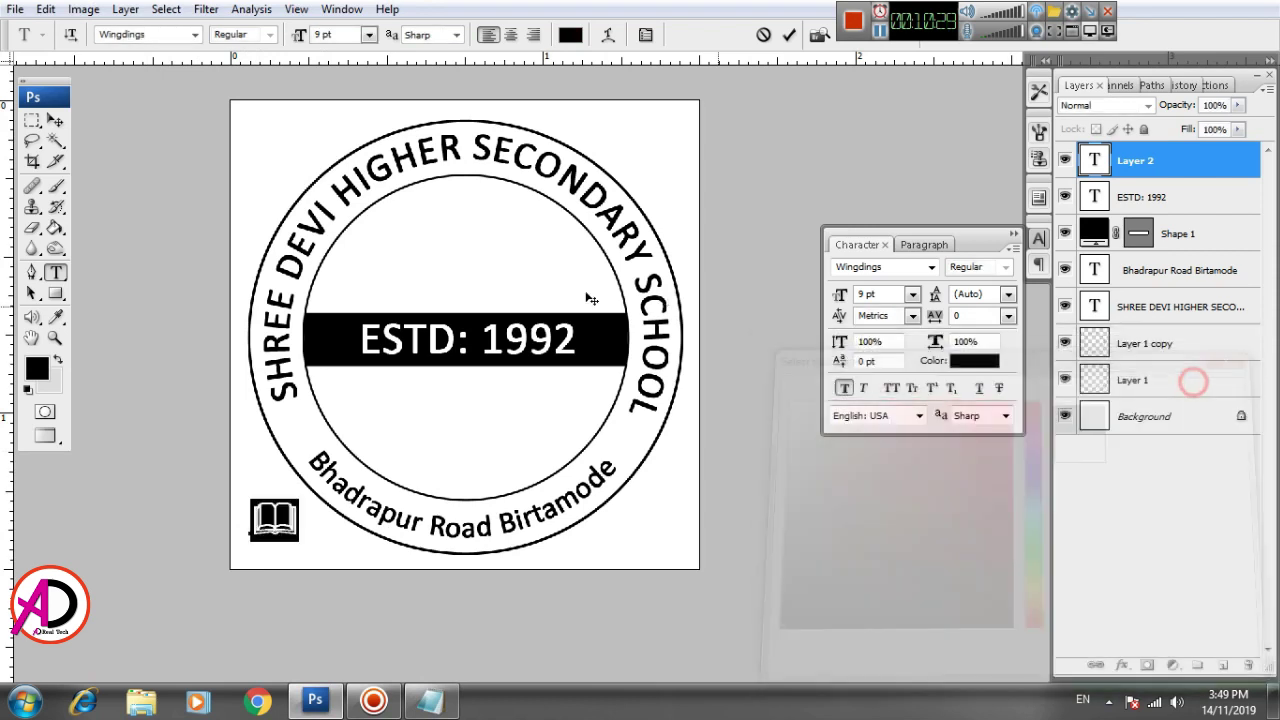
click(55, 120)
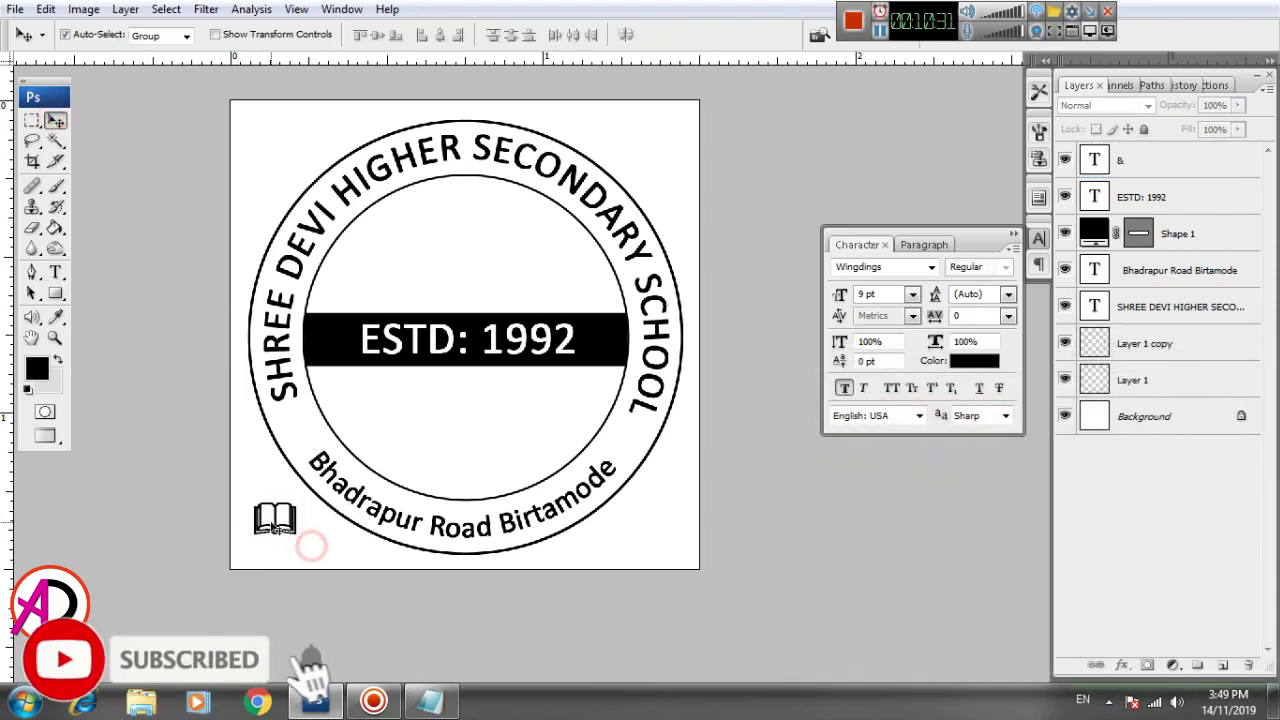
Enlarge the book glyph to about 248% and centre it below the ESTD: 1992 band.
drag(275, 525, 470, 425)
key(ctrl+t)
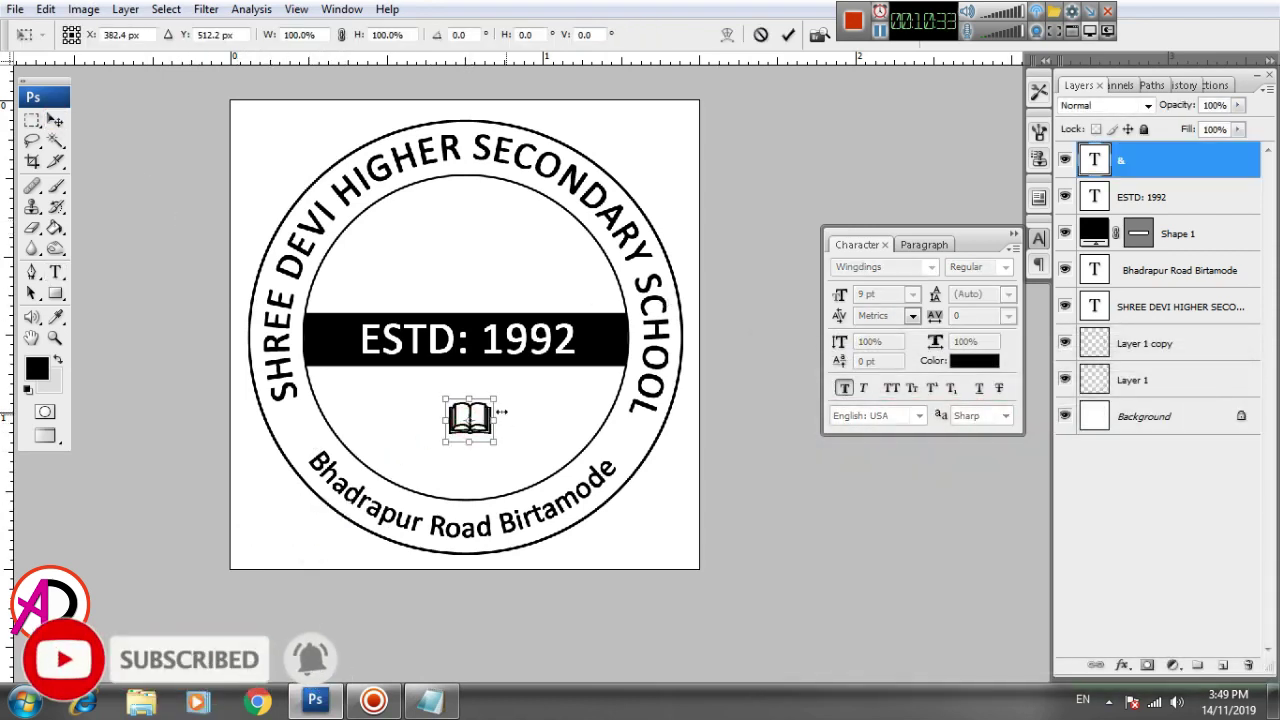
drag(496, 398, 524, 368)
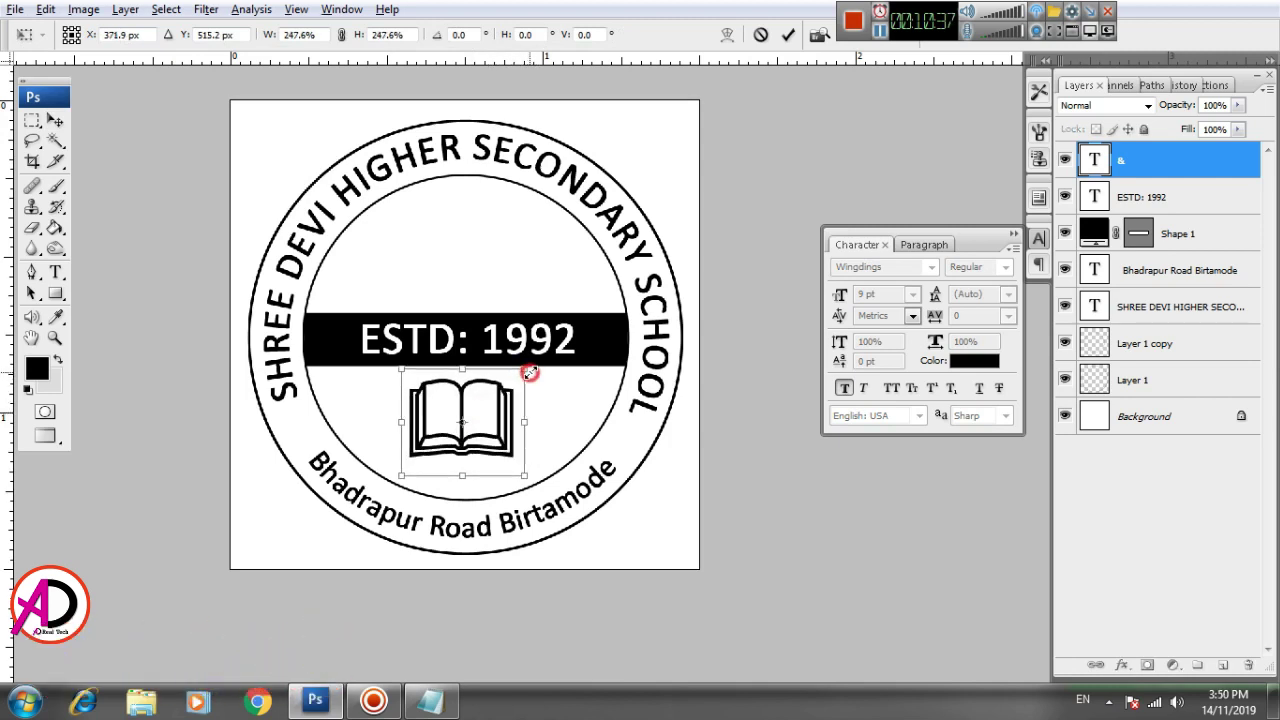
double_click(486, 416)
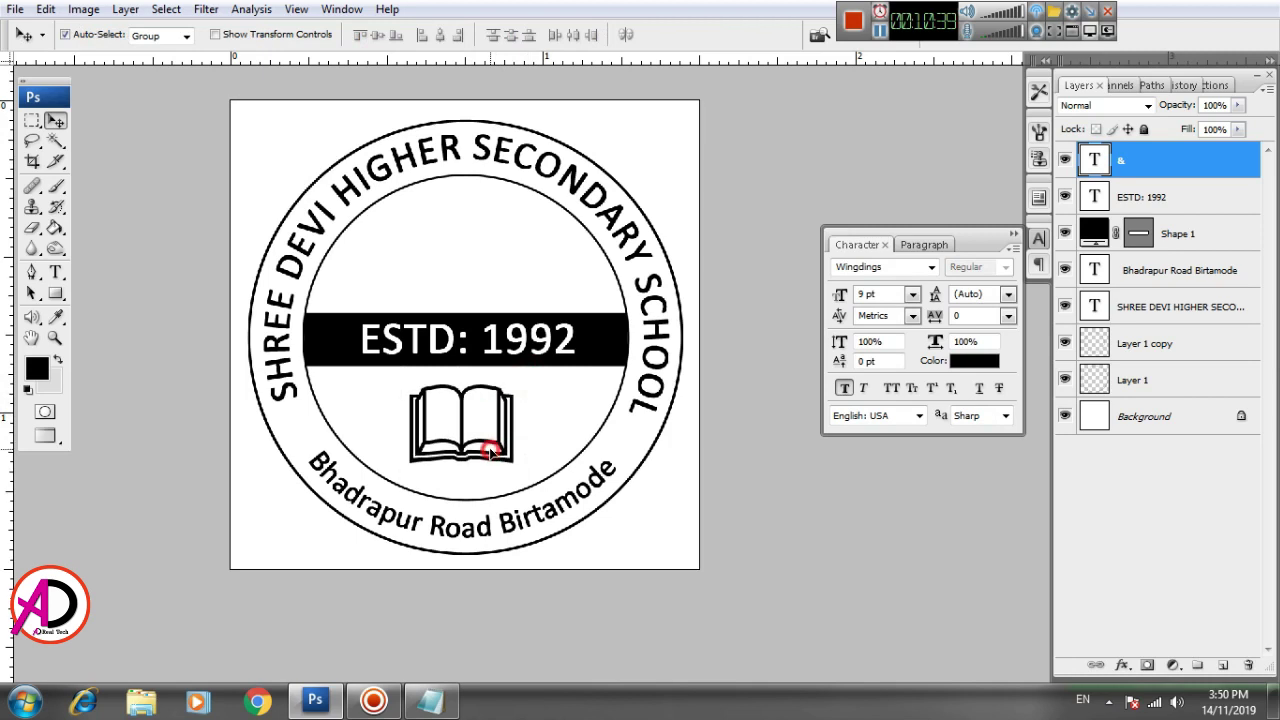
drag(490, 450, 494, 451)
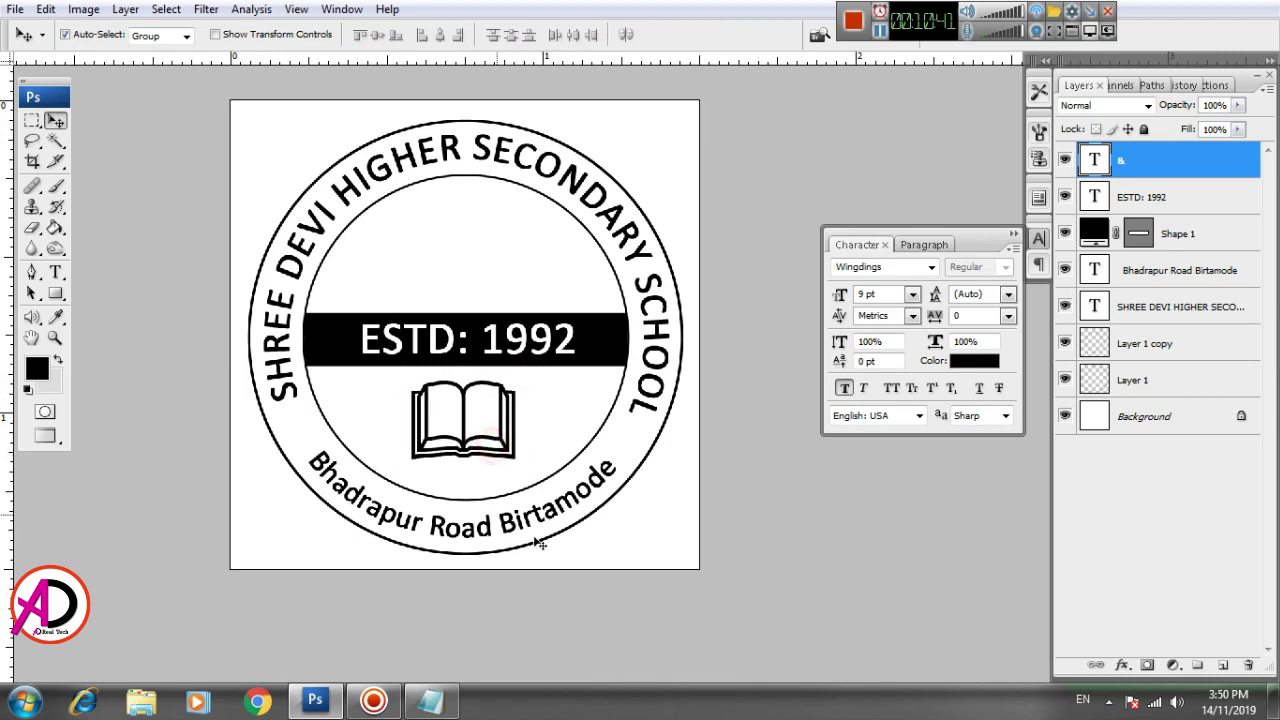
Check the pencil shortcut line in the Notepad notes and return to the badge.
click(430, 700)
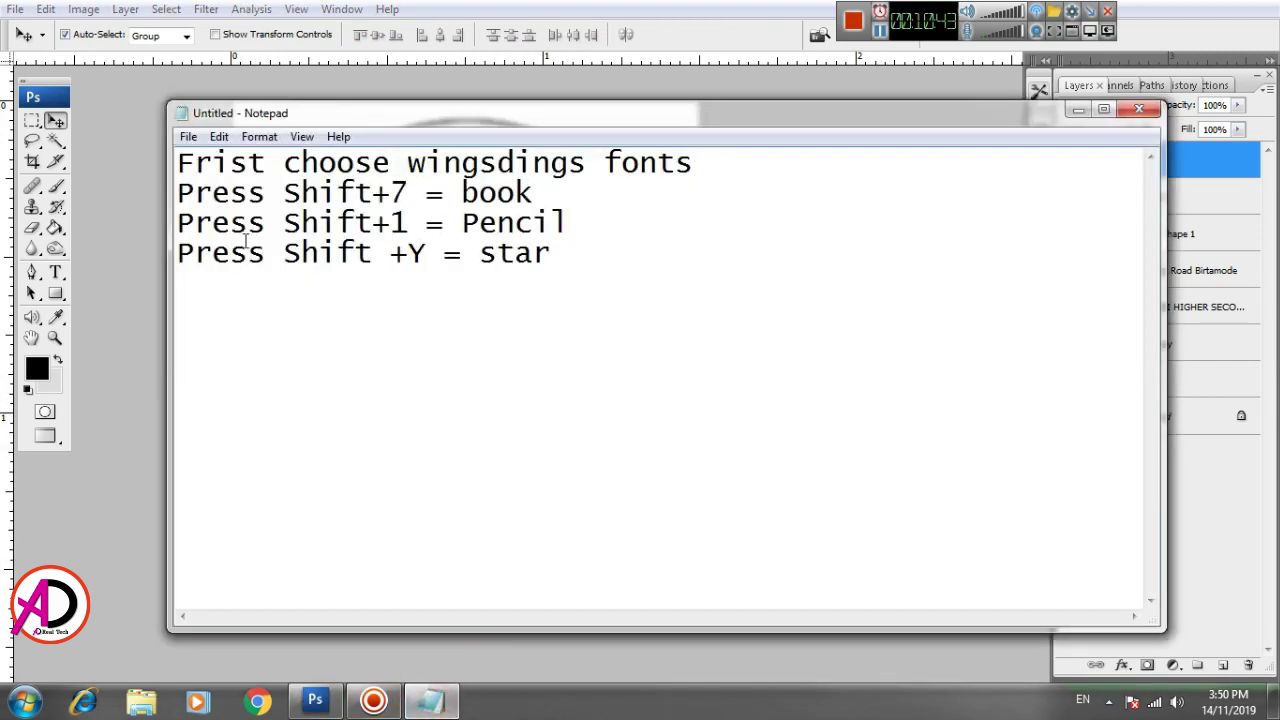
drag(180, 222, 566, 222)
click(659, 310)
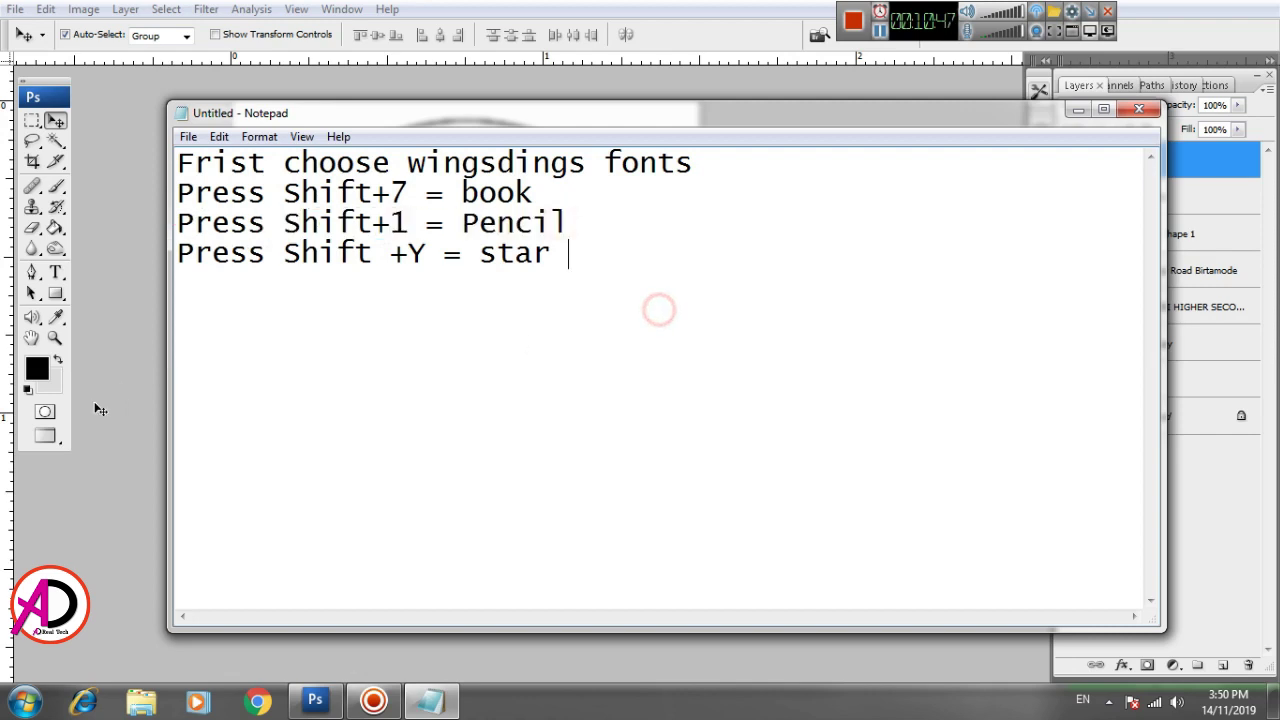
click(121, 425)
click(55, 272)
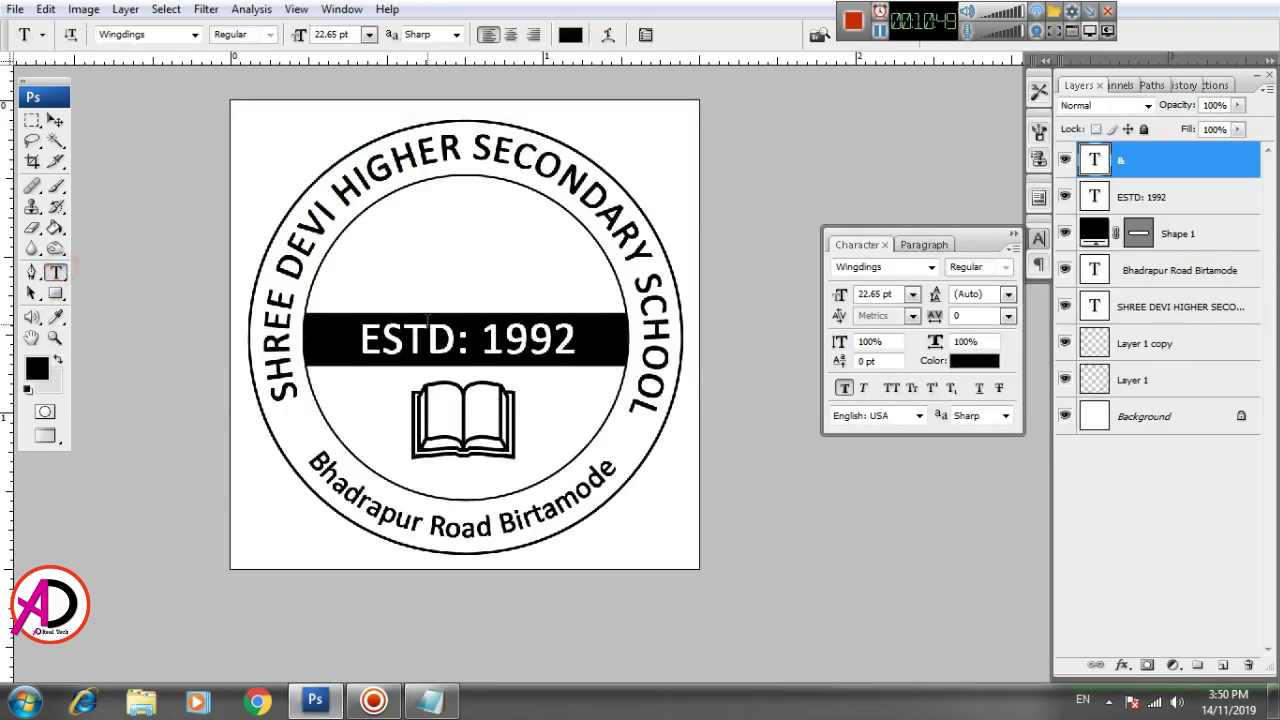
Type a Wingdings '!' pencil glyph and move it onto the open book.
click(260, 537)
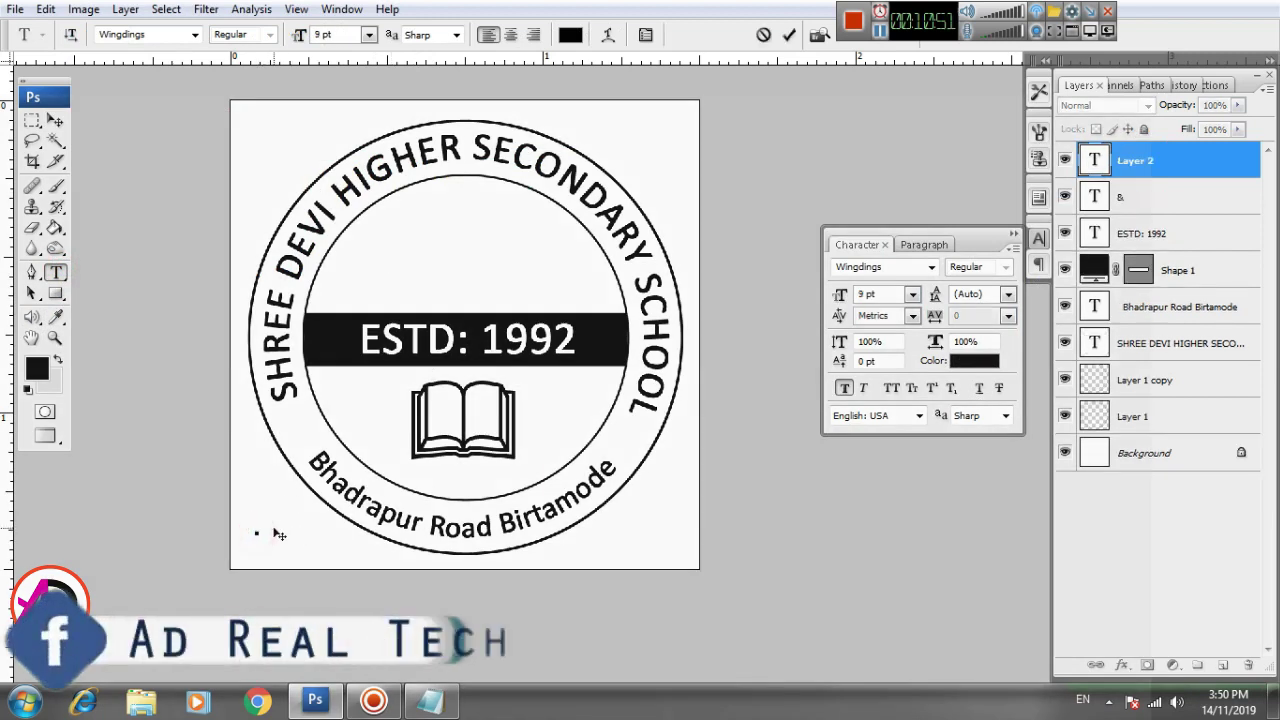
text(!)
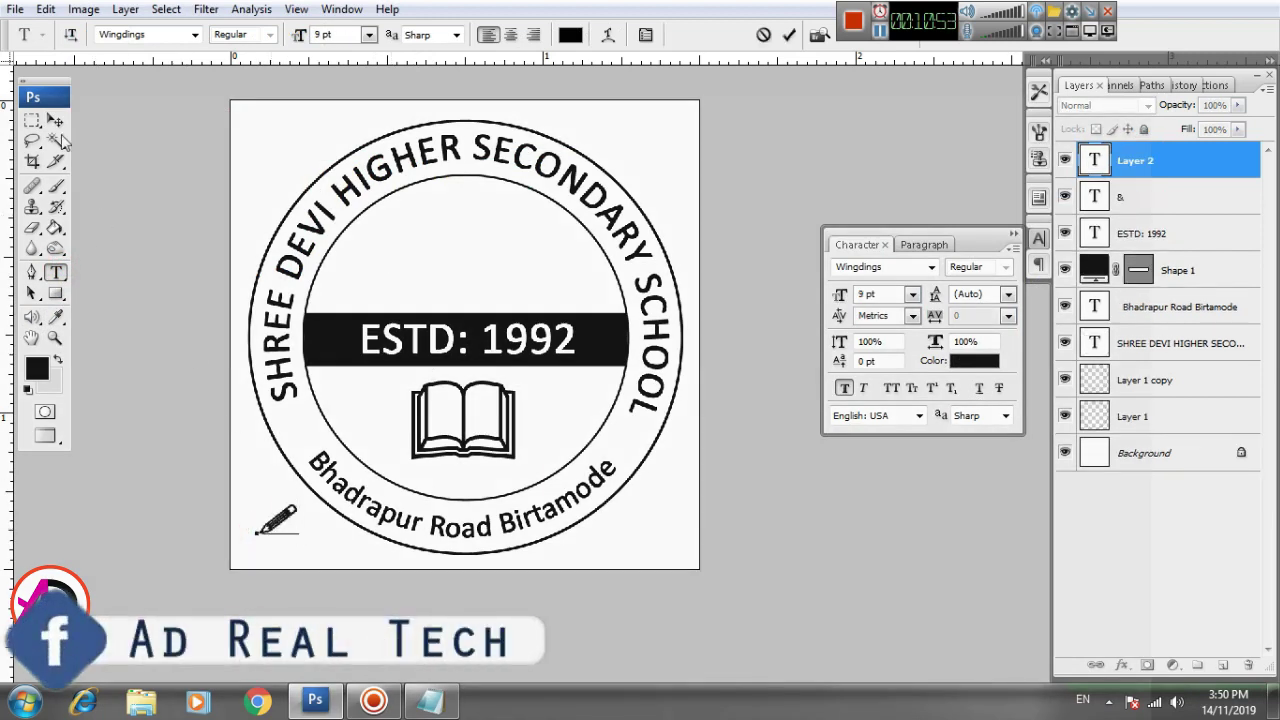
click(55, 121)
mouse_move(309, 523)
mouse_down()
mouse_move(549, 367)
mouse_move(525, 386)
mouse_up()
Scale the pencil to about 160% across the book, then mark the star shortcut in the notes.
key(ctrl+t)
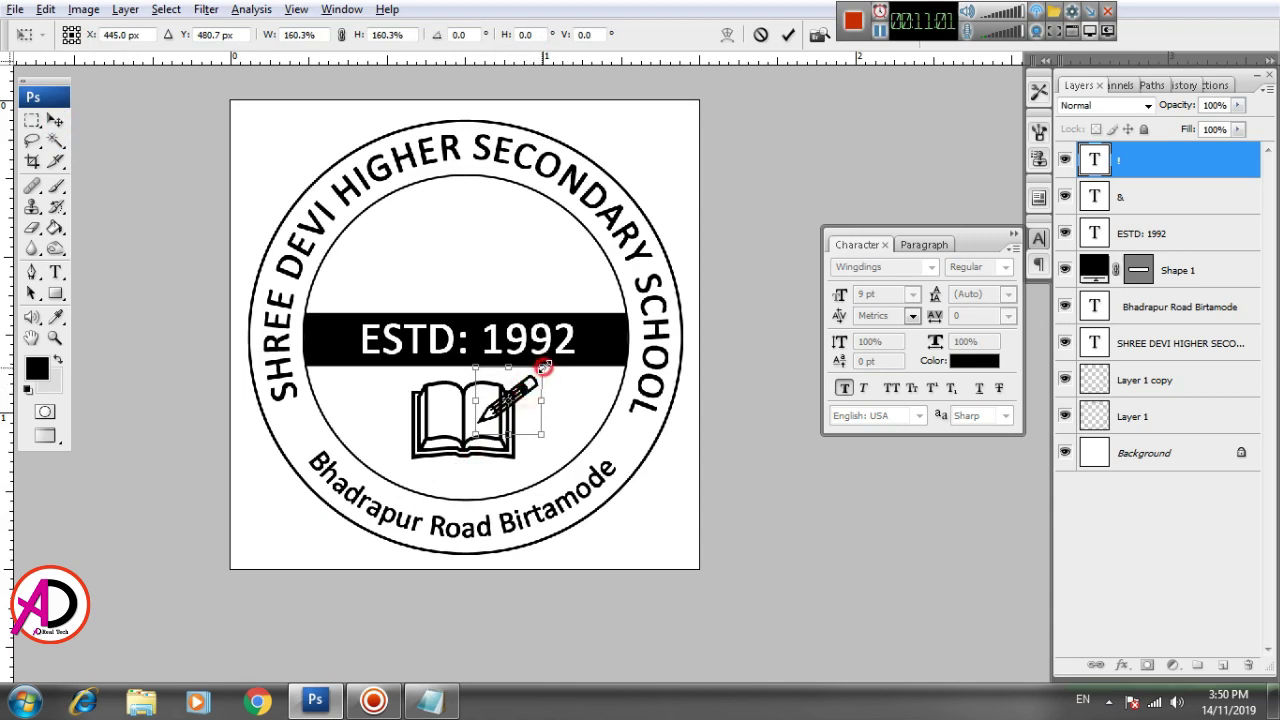
key(Return)
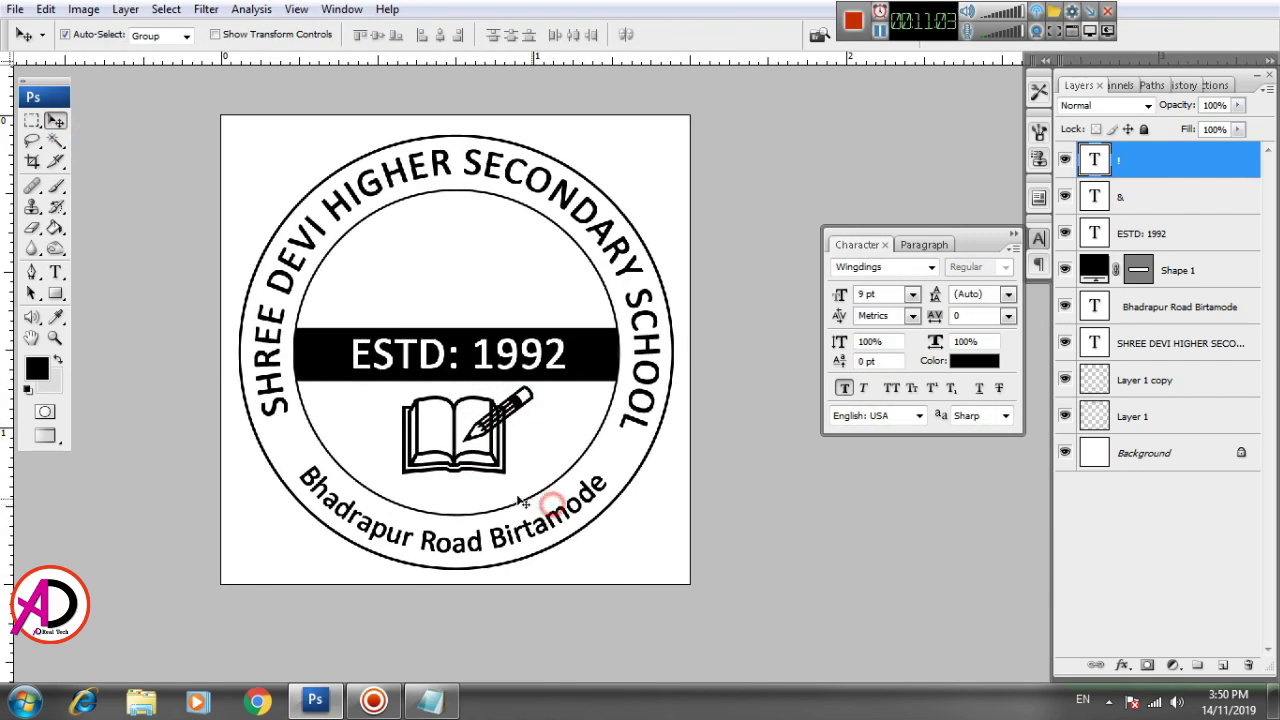
key(alt+space)
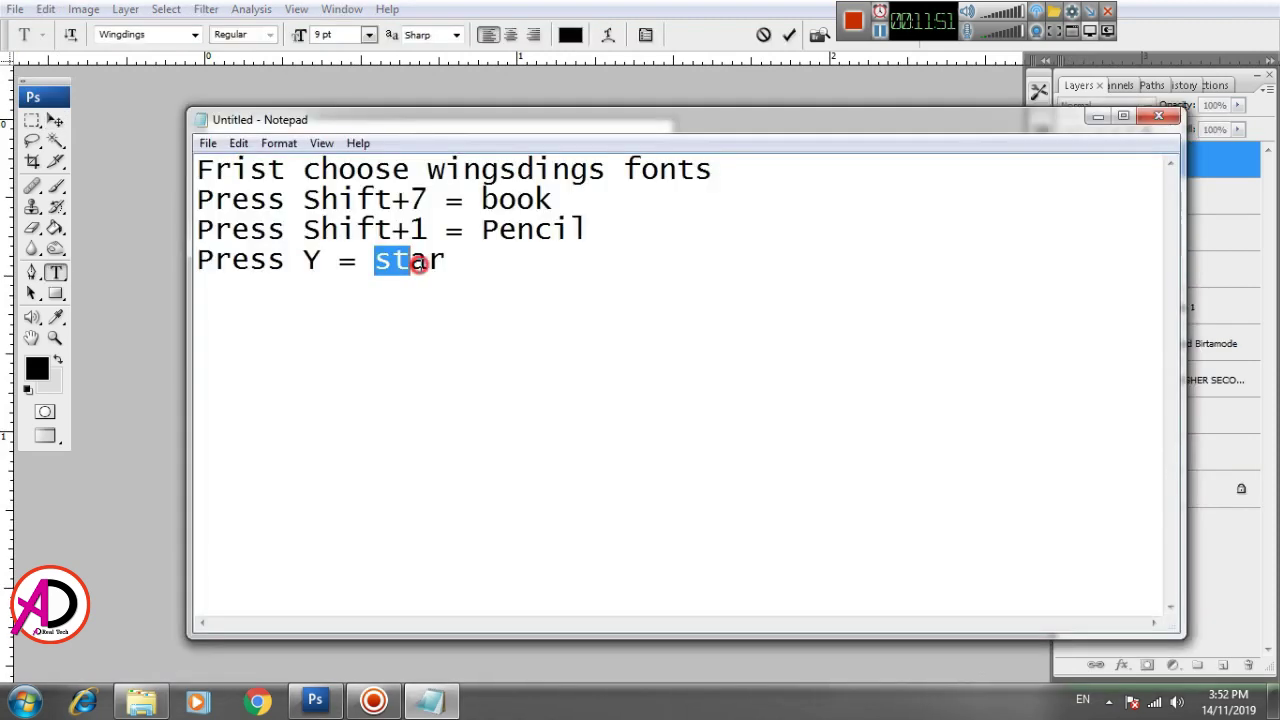
drag(420, 260, 444, 262)
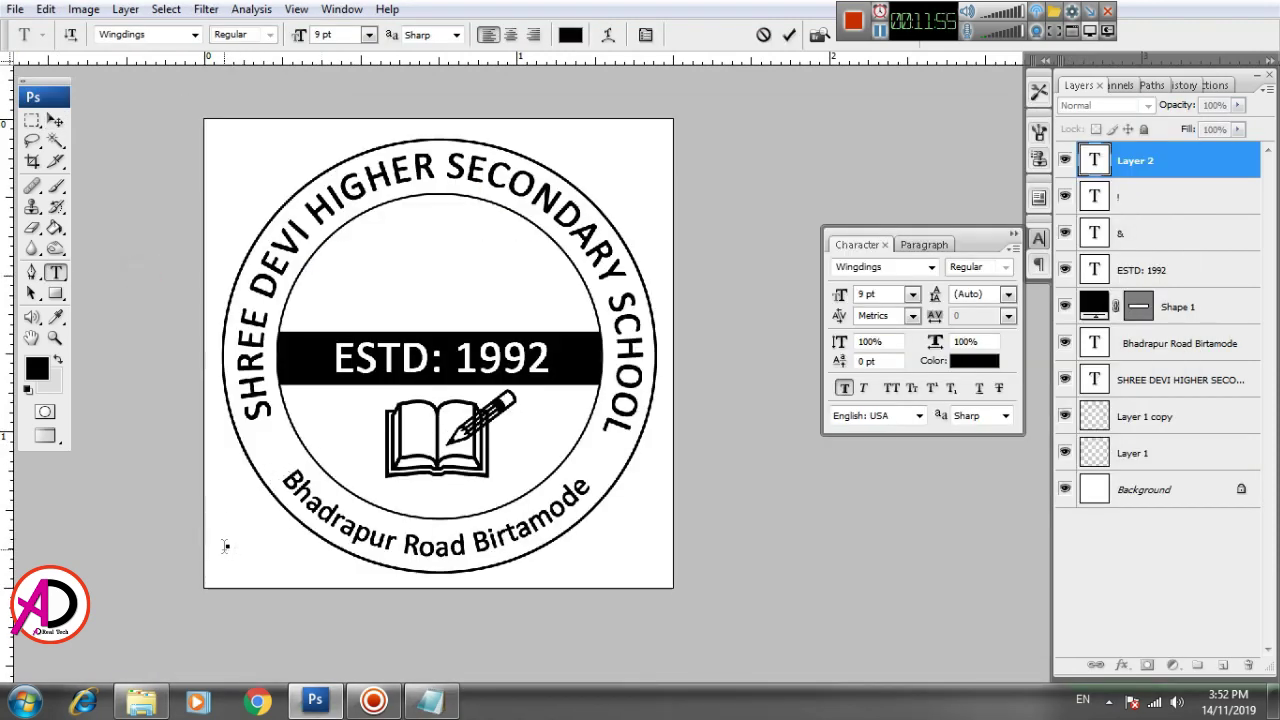
Paste a Wingdings star glyph, enlarge it, and move it above the ESTD: 1992 band.
text(Y)
click(55, 120)
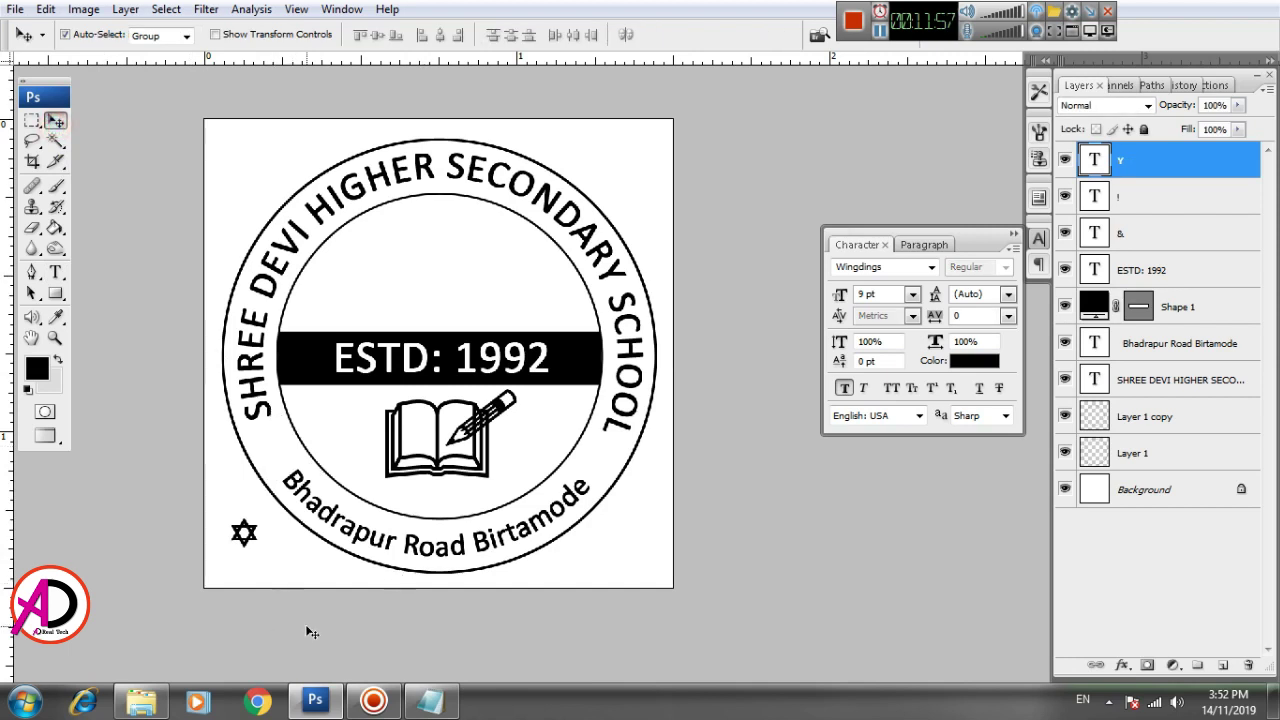
key(ctrl+t)
drag(265, 511, 314, 440)
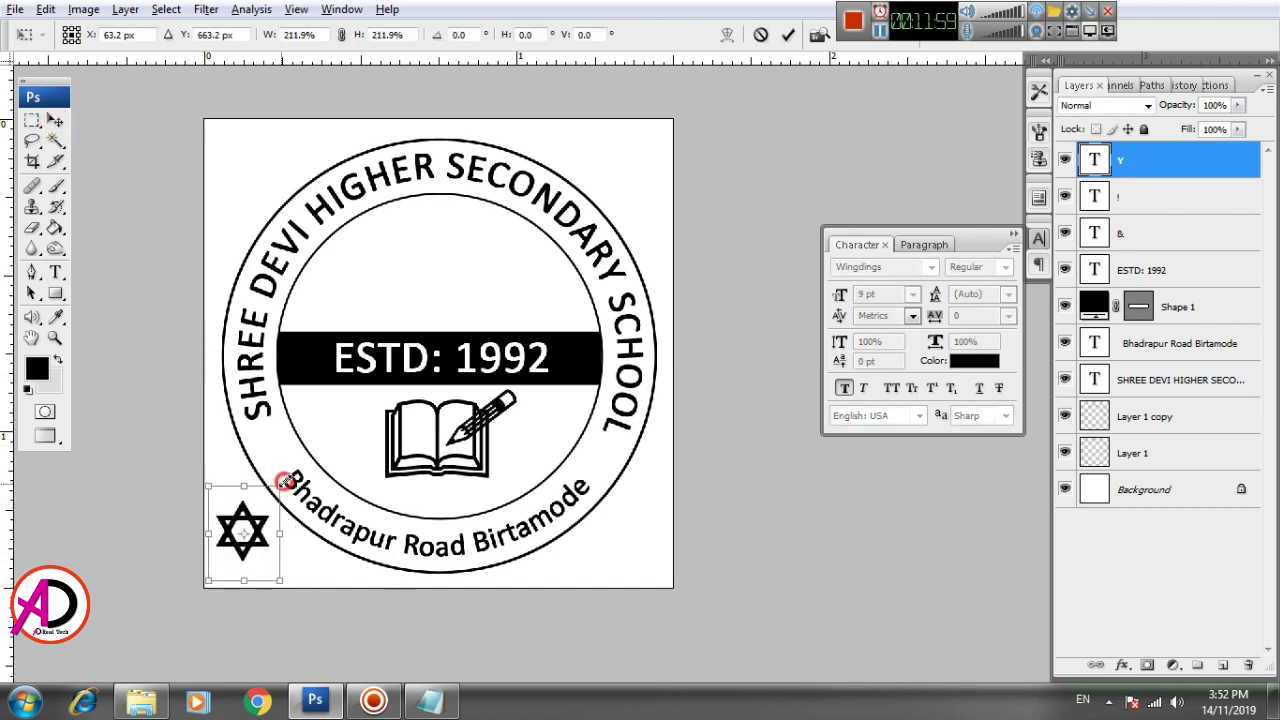
drag(287, 488, 455, 278)
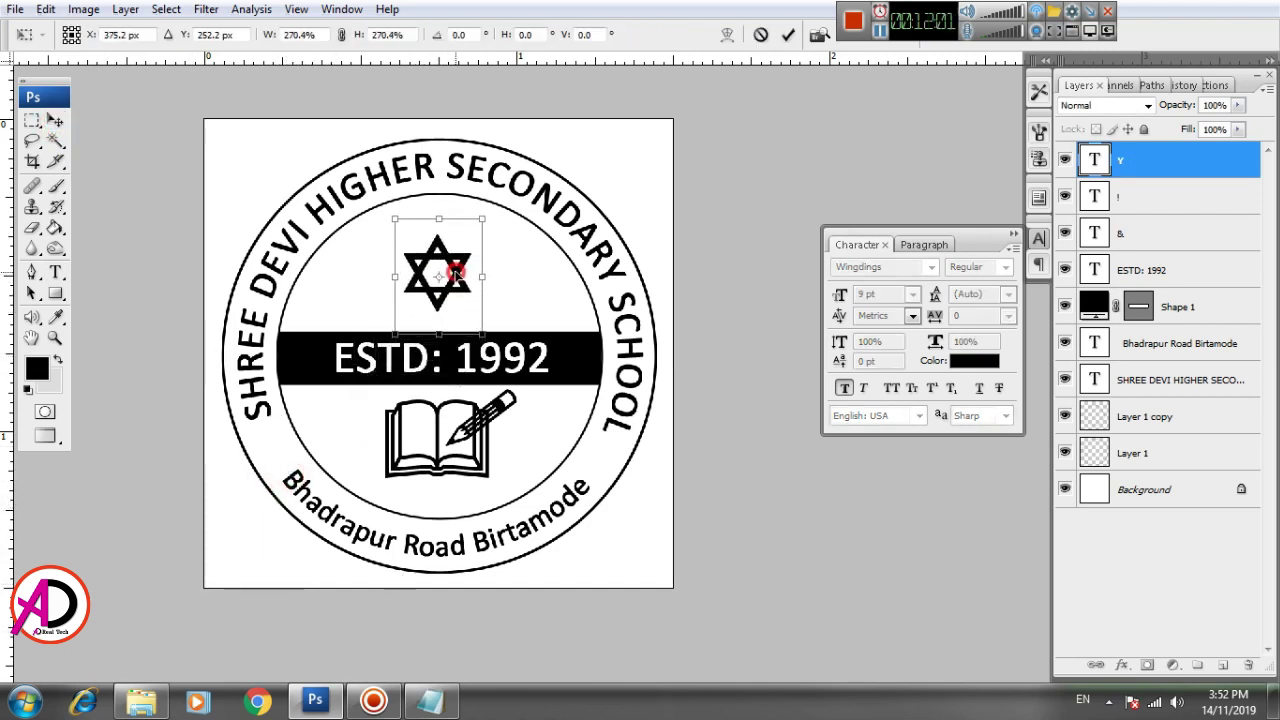
Fine-tune the star to about 357%, centred above the band inside the inner ring.
drag(481, 229, 523, 189)
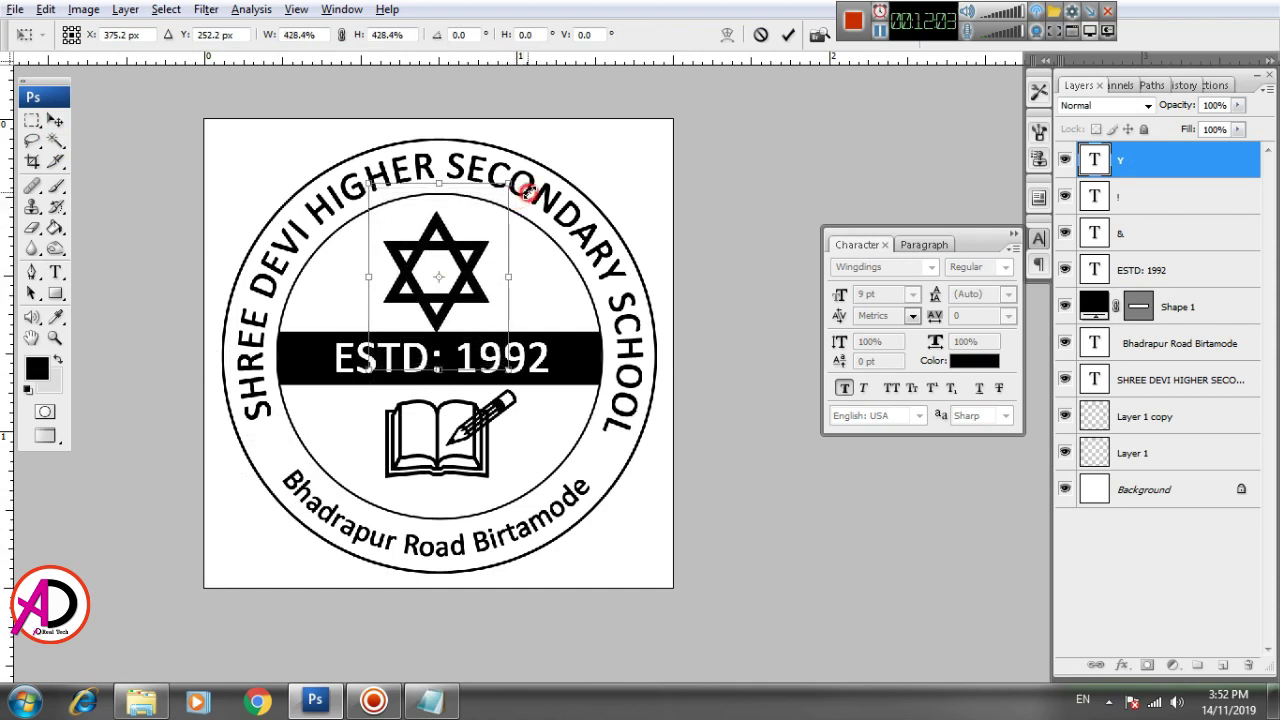
drag(459, 270, 465, 262)
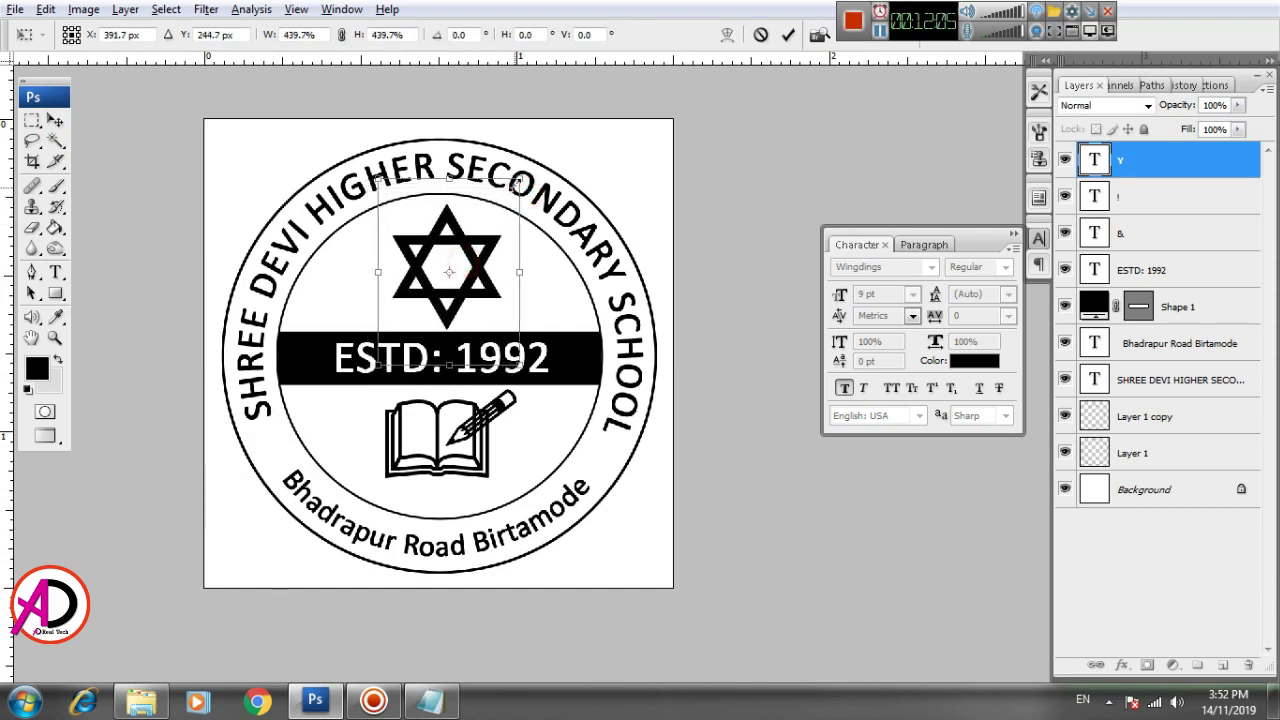
drag(519, 185, 495, 203)
drag(458, 257, 449, 250)
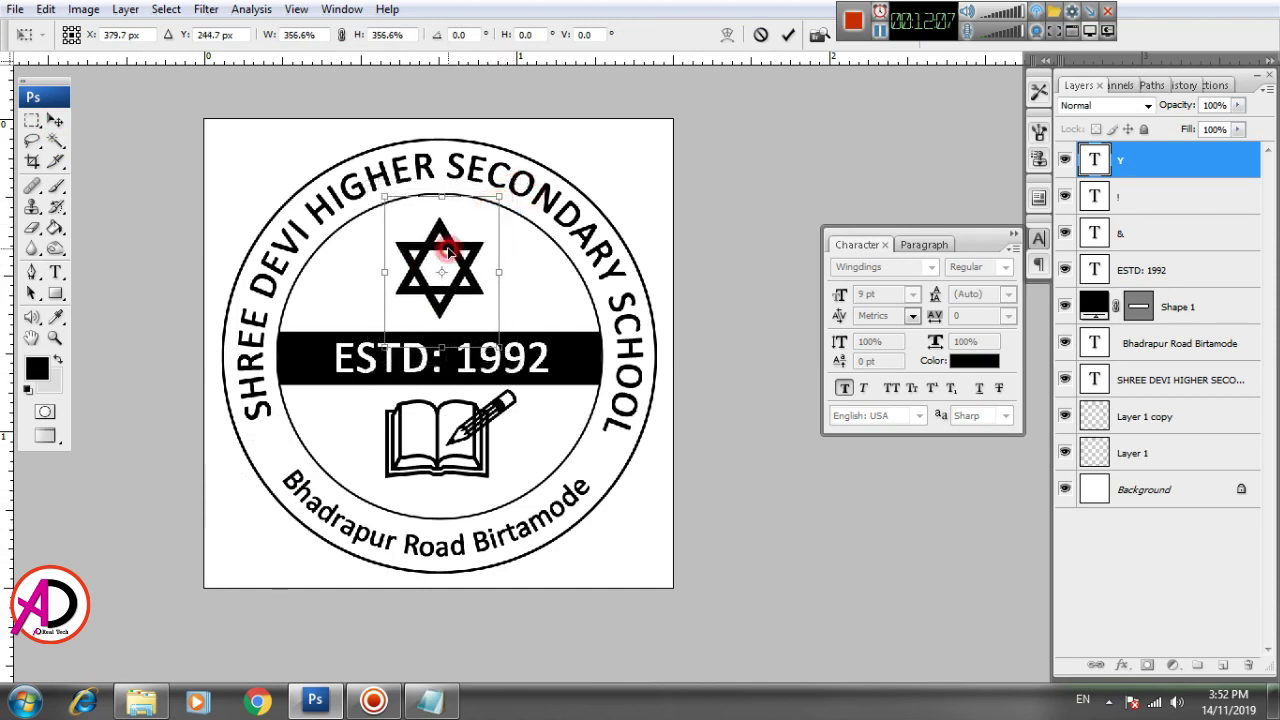
key(Return)
key(ctrl+minus)
key(ctrl+minus)
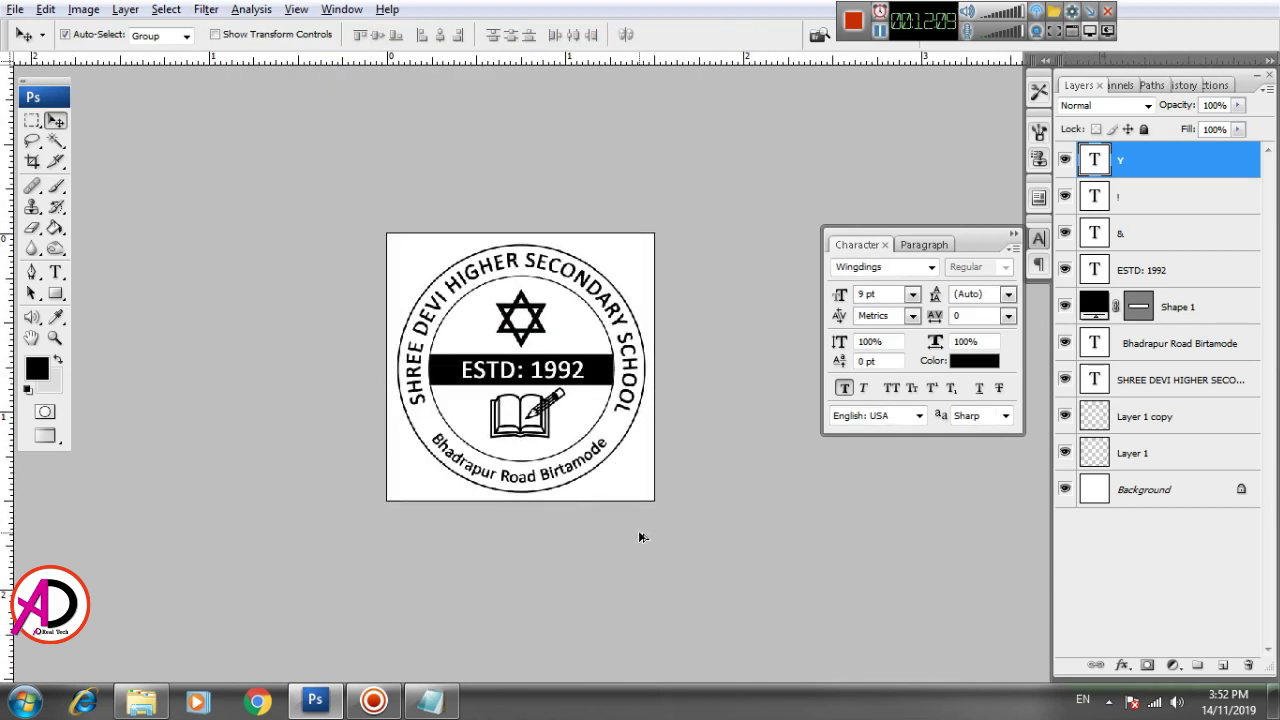
key(ctrl+plus)
key(ctrl+plus)
key(ctrl+minus)
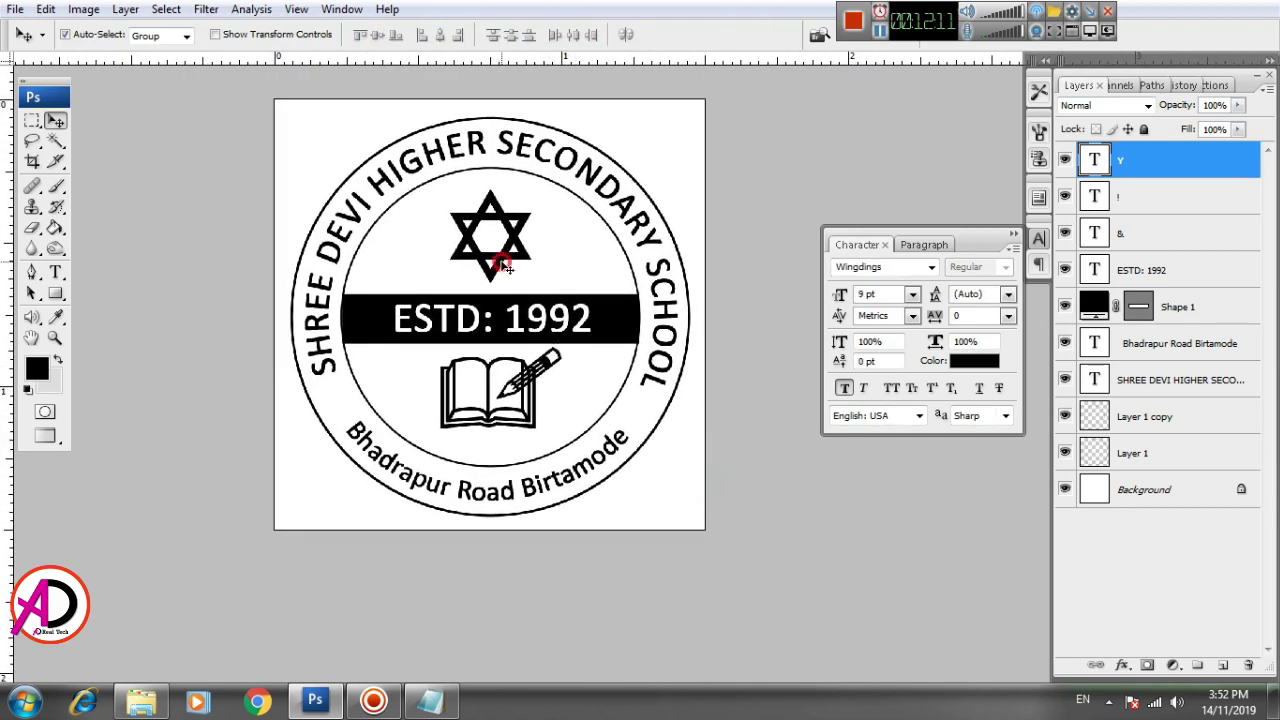
Copy the star, shrink it onto the ring's left side, and duplicate it to the right side.
drag(505, 268, 437, 371)
key(ctrl+t)
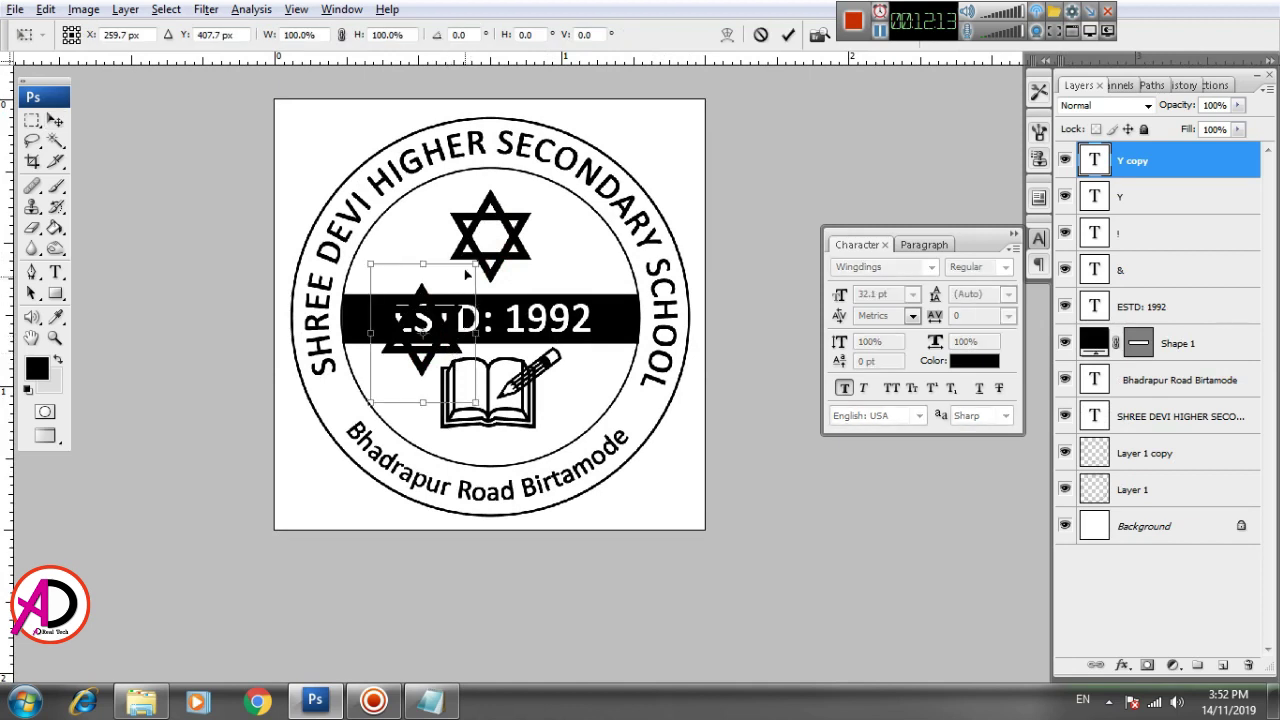
mouse_move(474, 265)
mouse_down()
mouse_move(336, 405)
mouse_move(352, 373)
mouse_up()
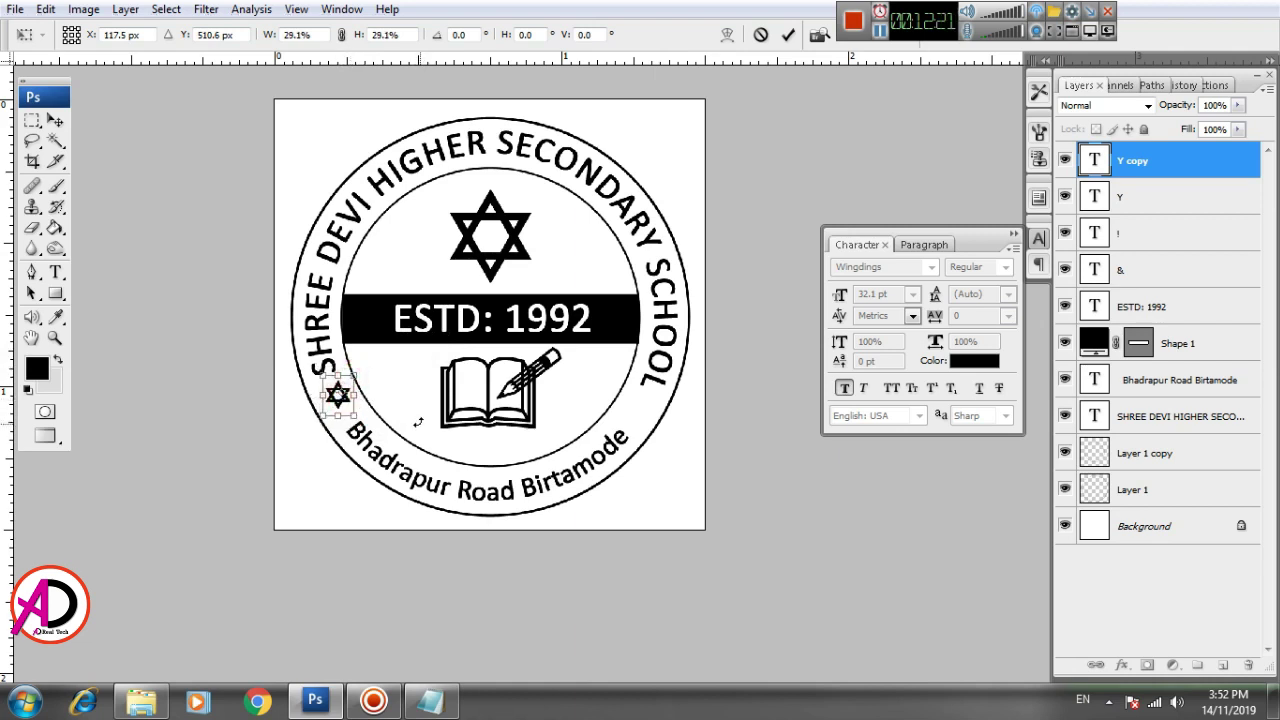
key(Return)
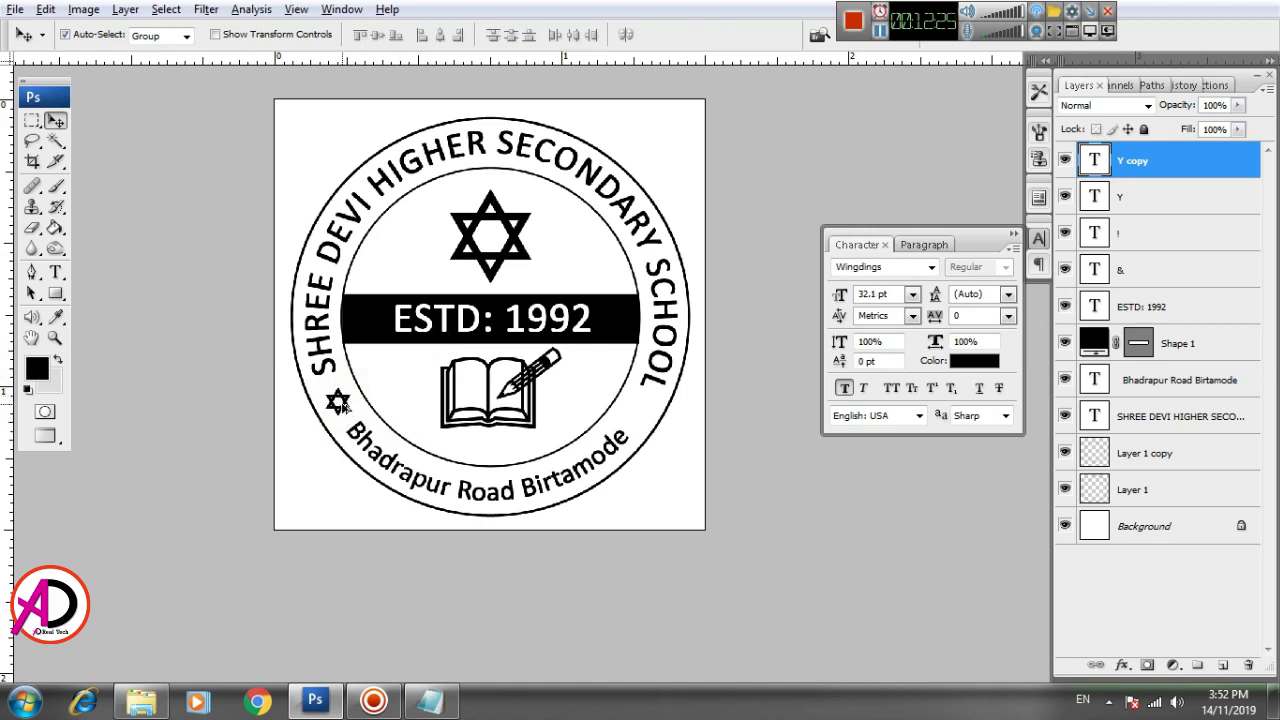
drag(342, 406, 636, 410)
key(ctrl+j)
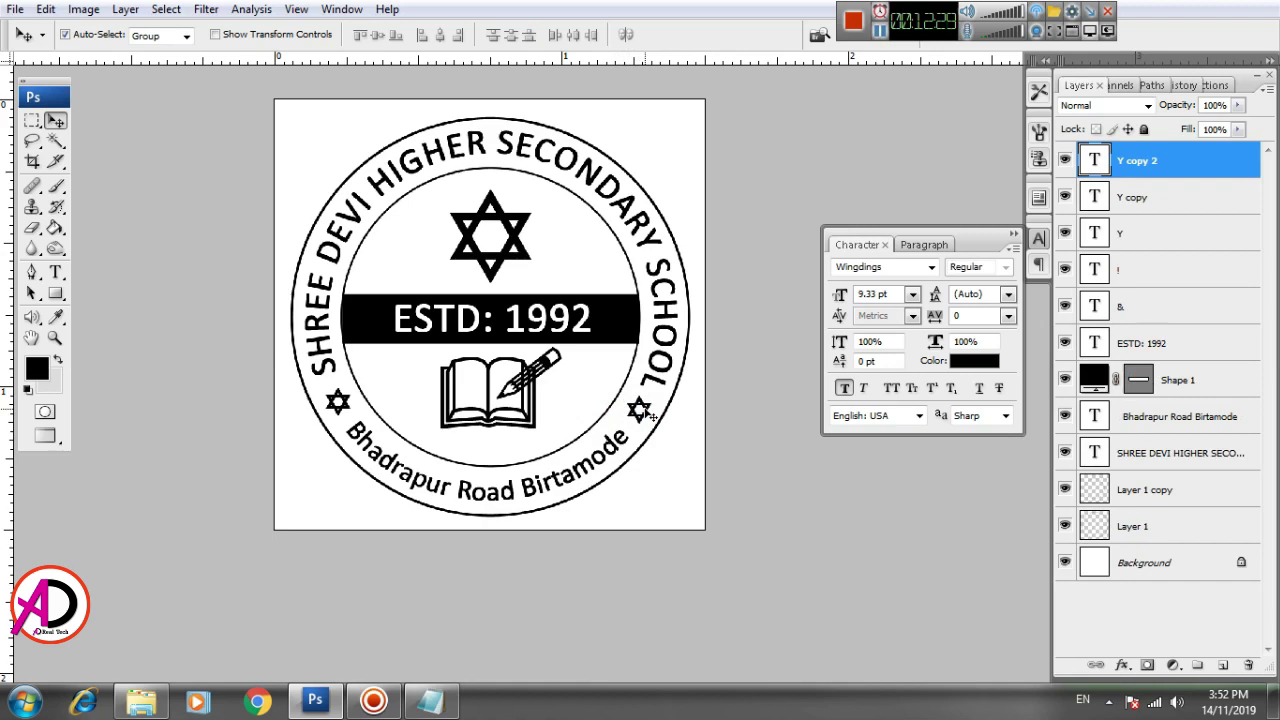
key(ctrl+minus)
key(ctrl+plus)
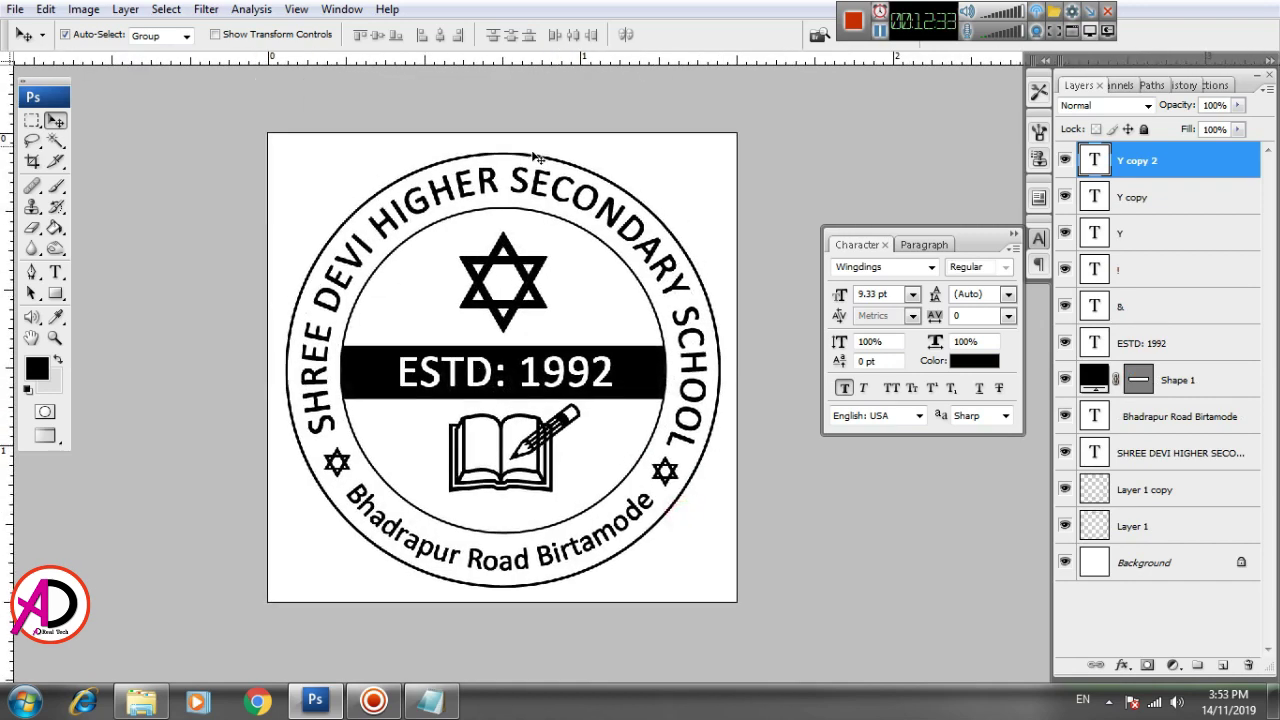
drag(670, 521, 694, 521)
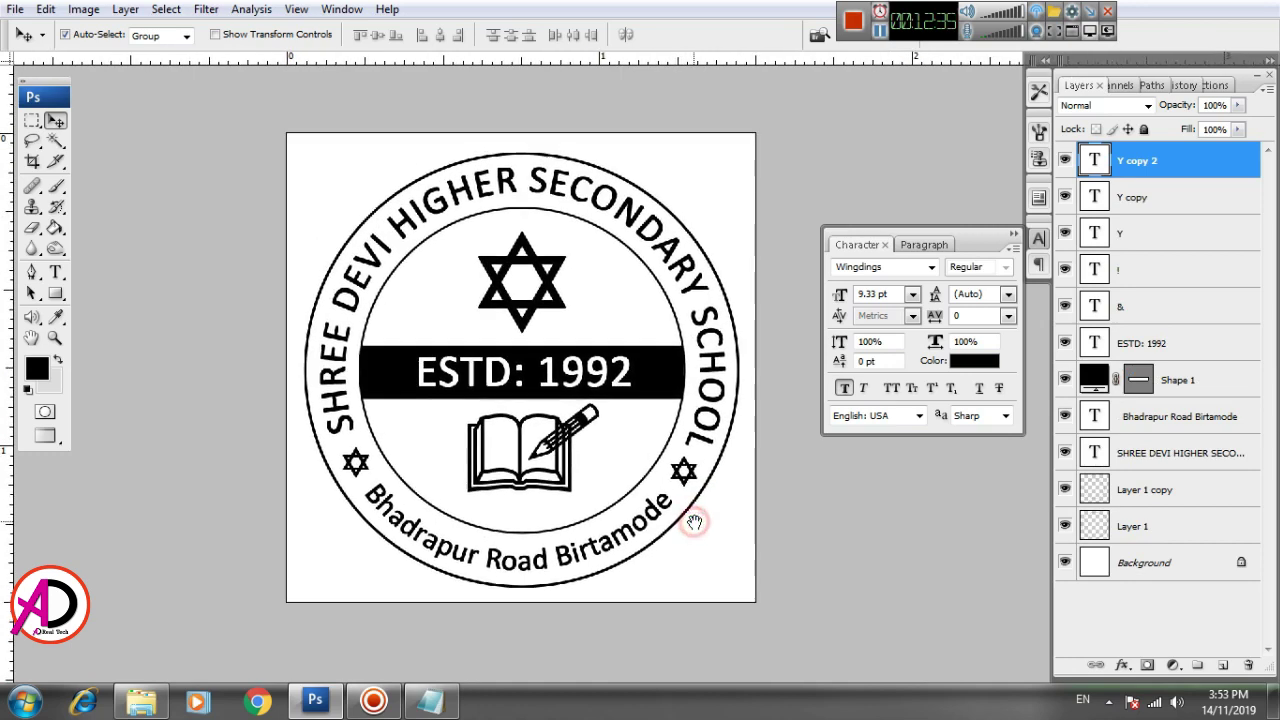
key(ctrl+plus)
key(ctrl+minus)
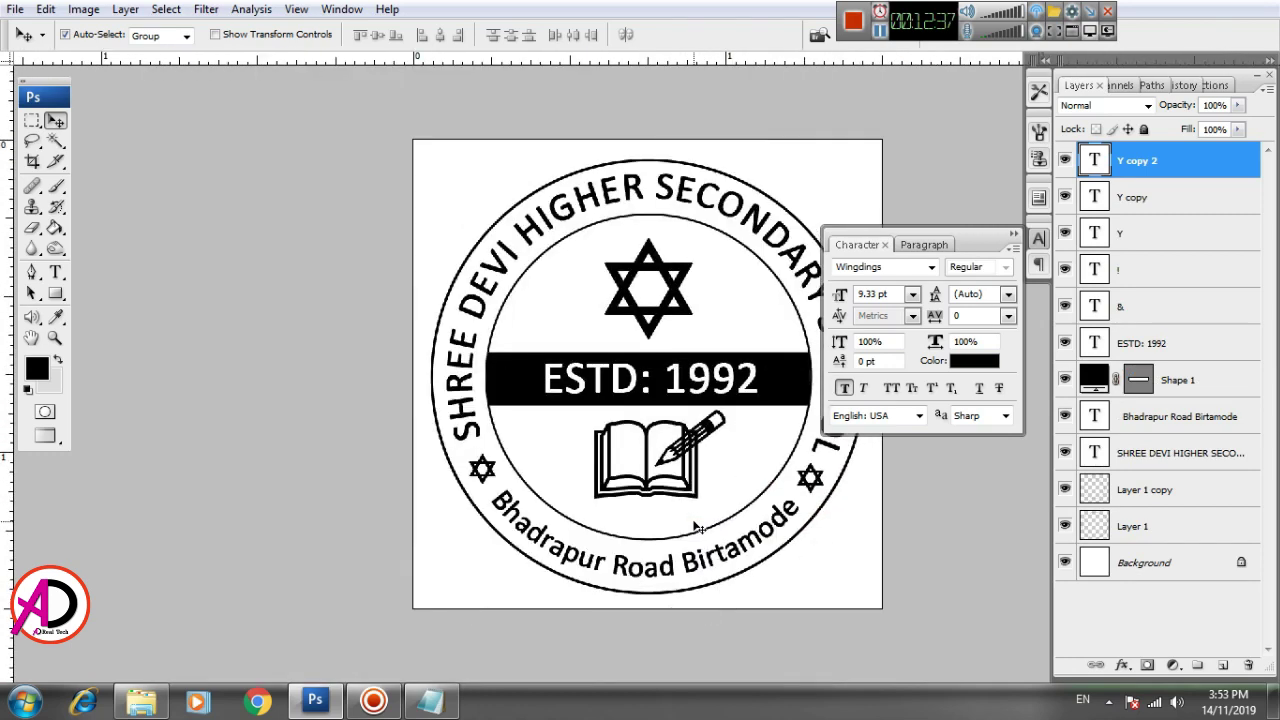
drag(694, 522, 607, 500)
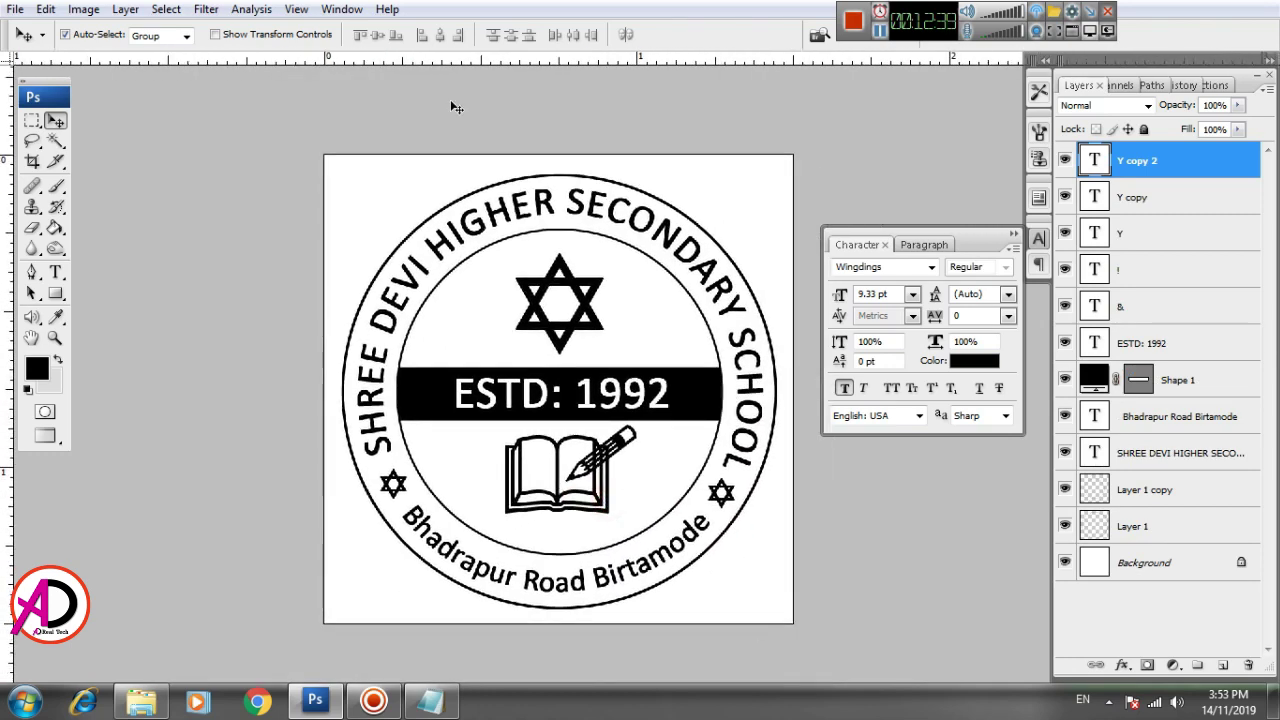